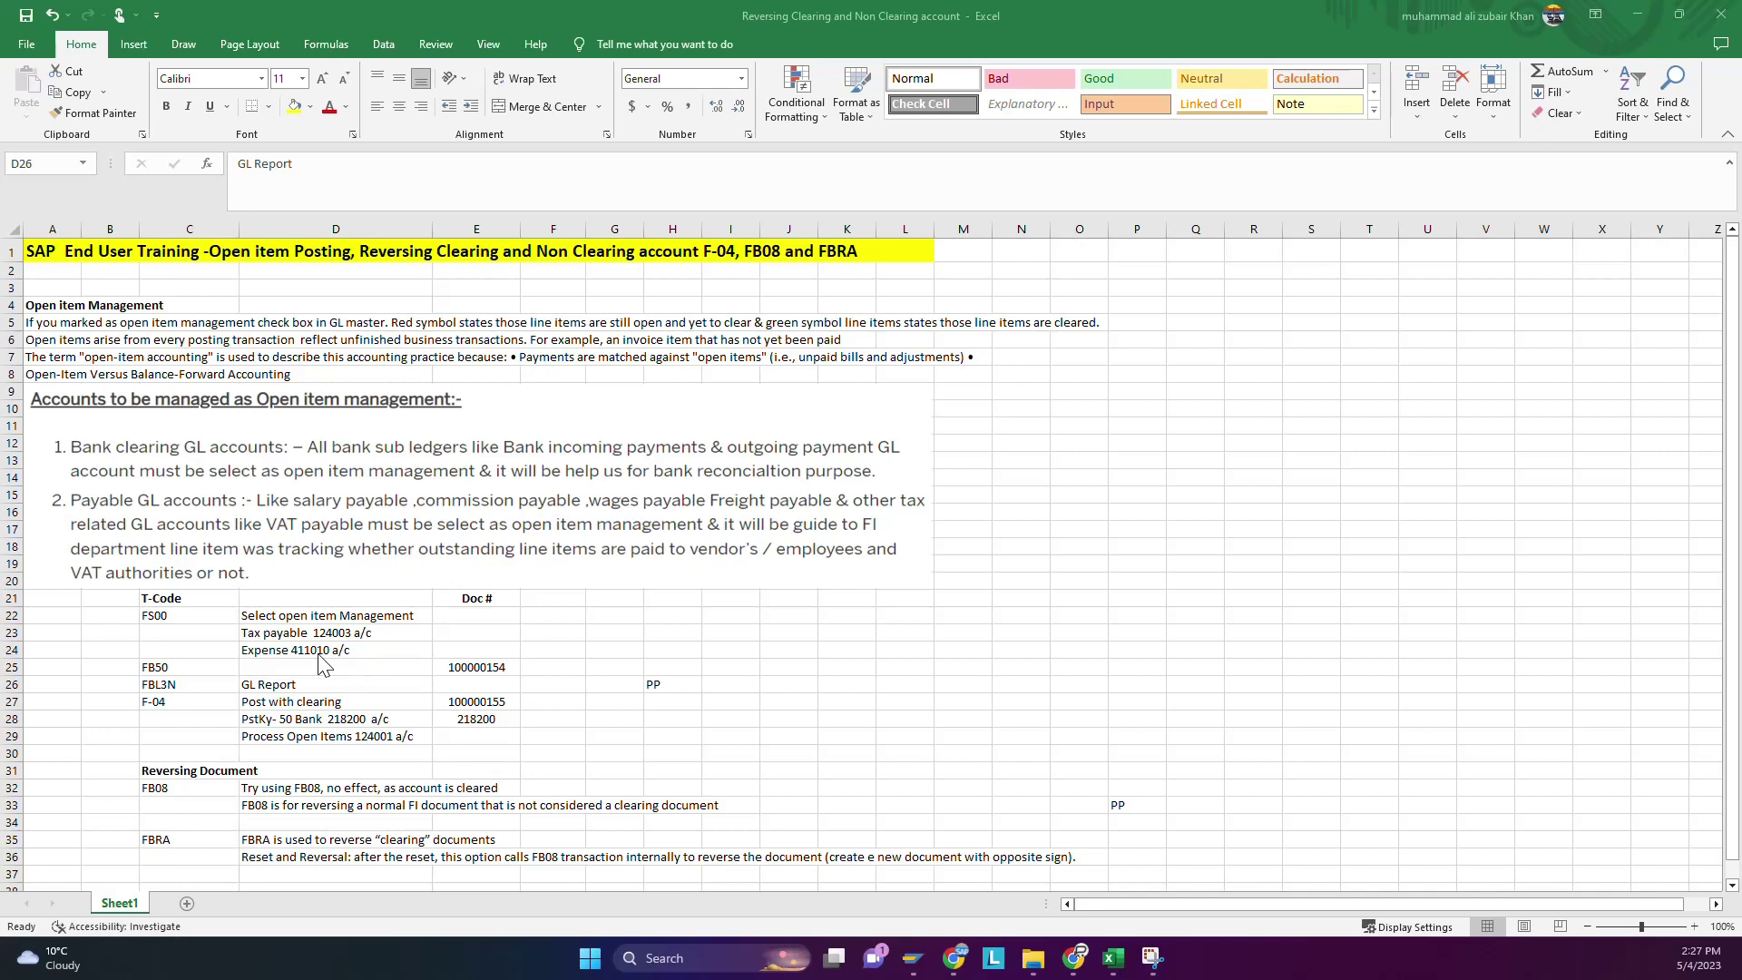
# Go through the open item training notes and copy the tax payable account number 124003 from cell D23.
pyautogui.scroll(-1, 322, 663)
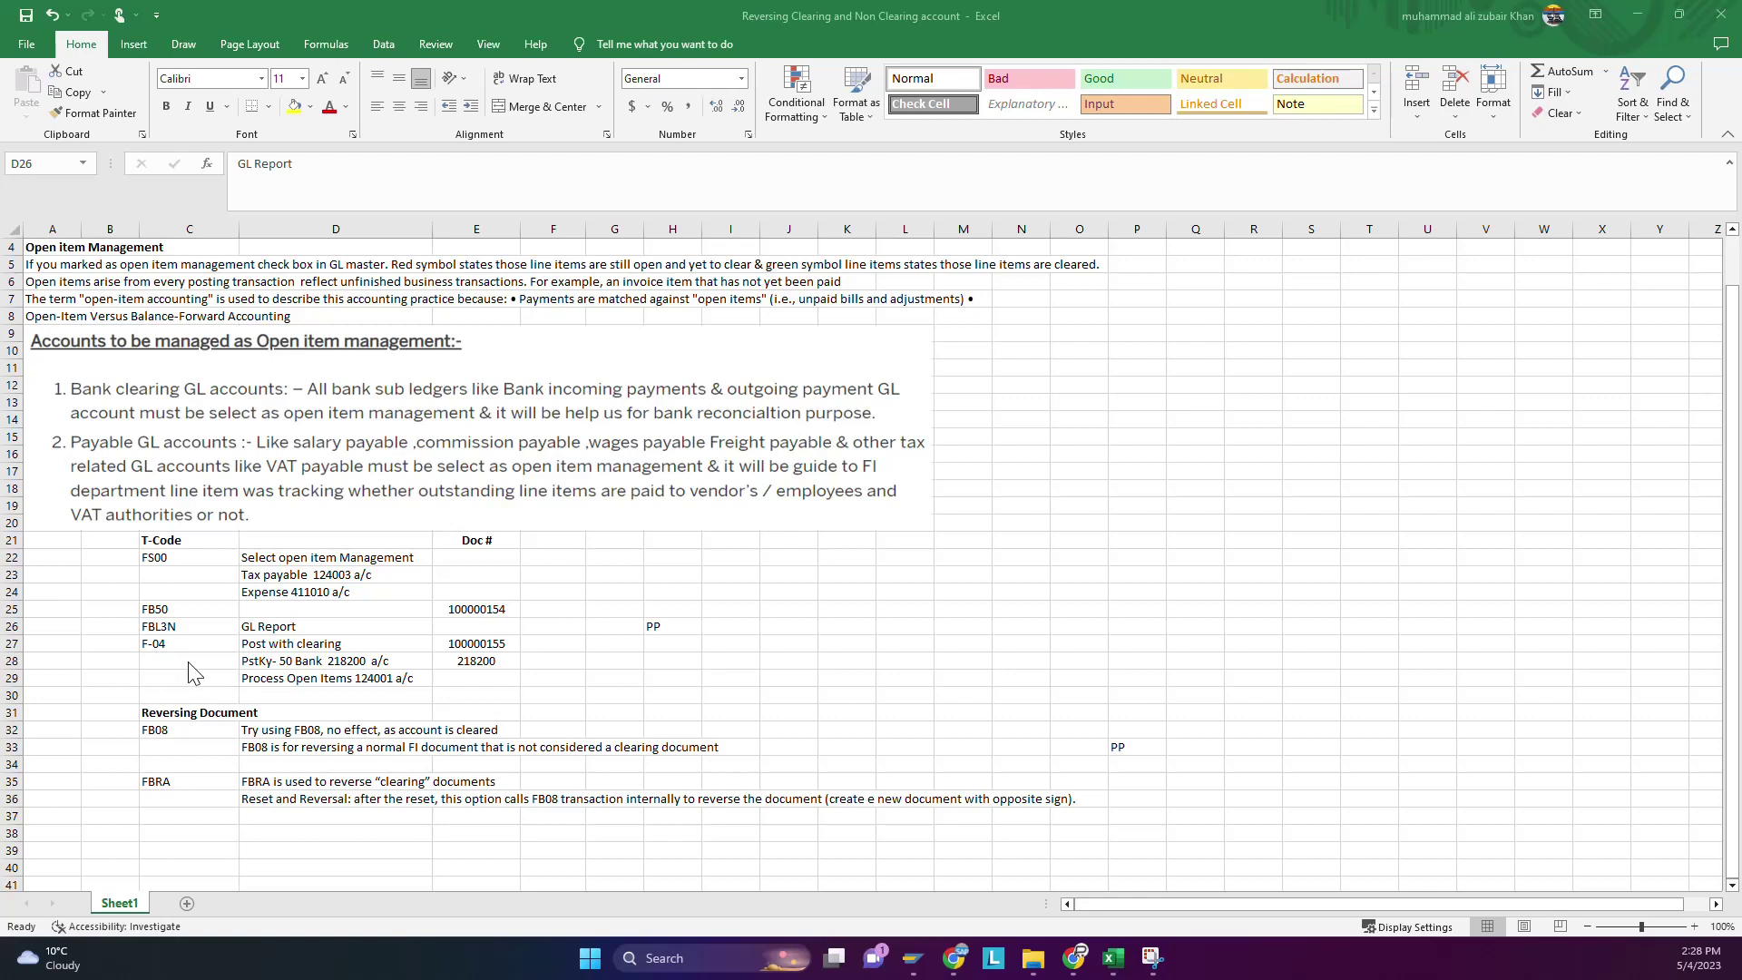
pyautogui.scroll(-1, 193, 673)
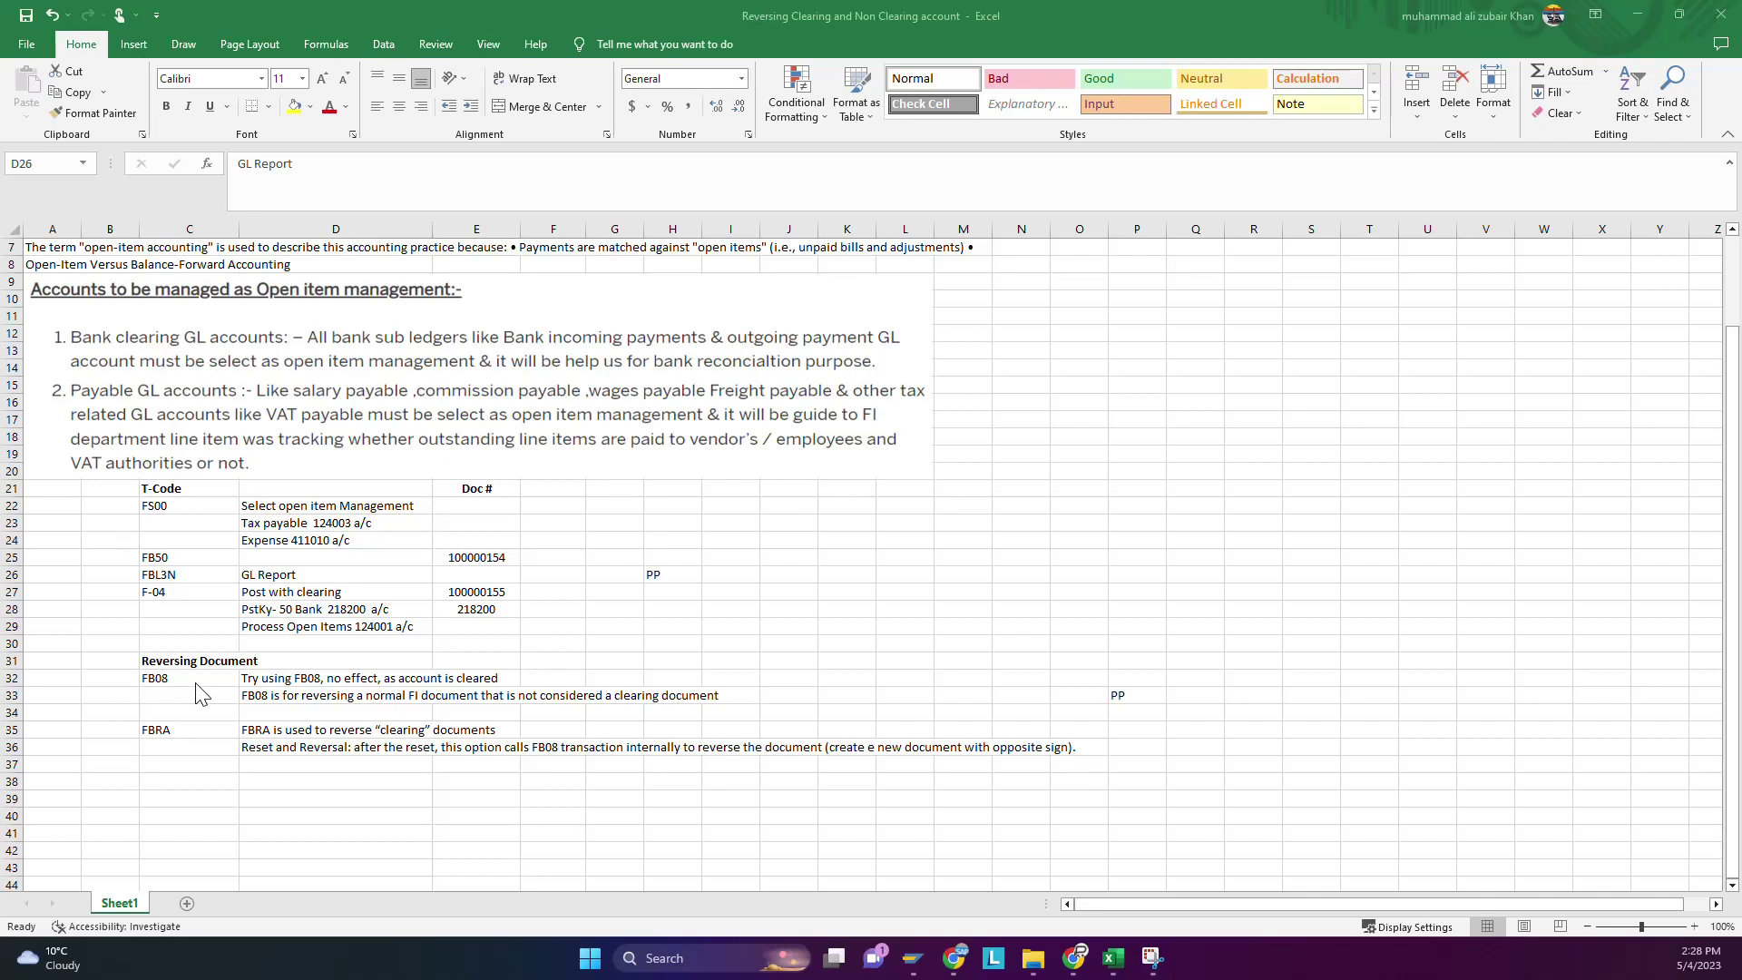
pyautogui.click(181, 733)
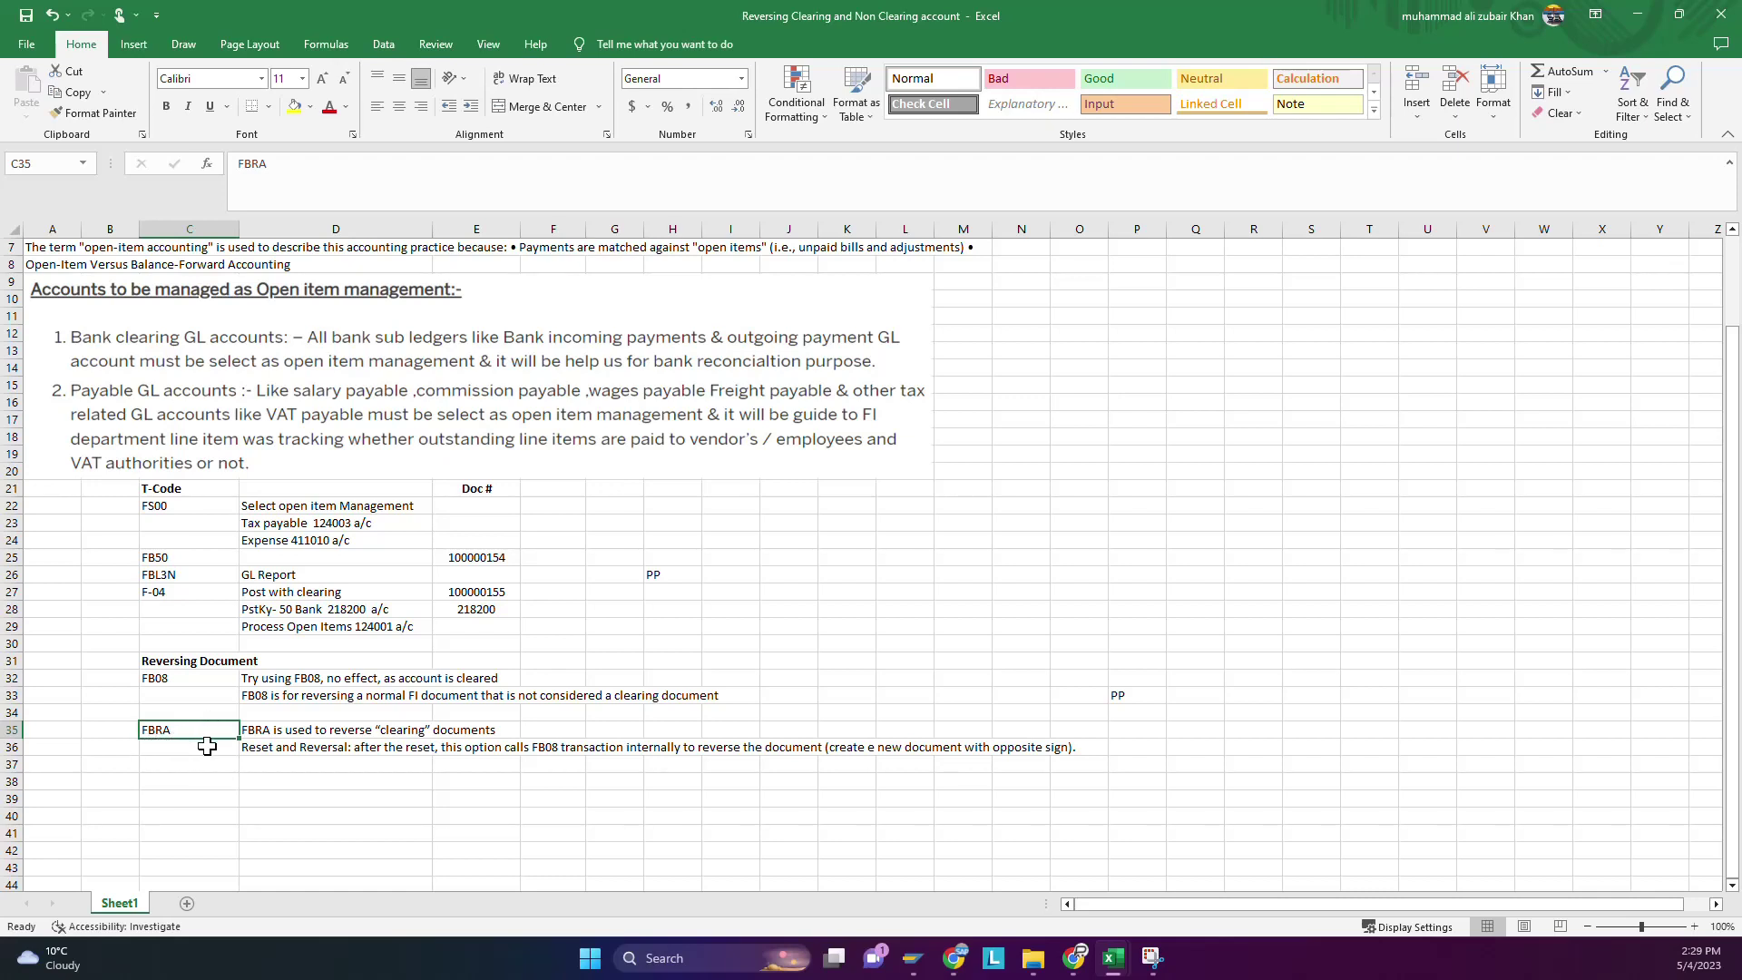
pyautogui.scroll(2, 172, 714)
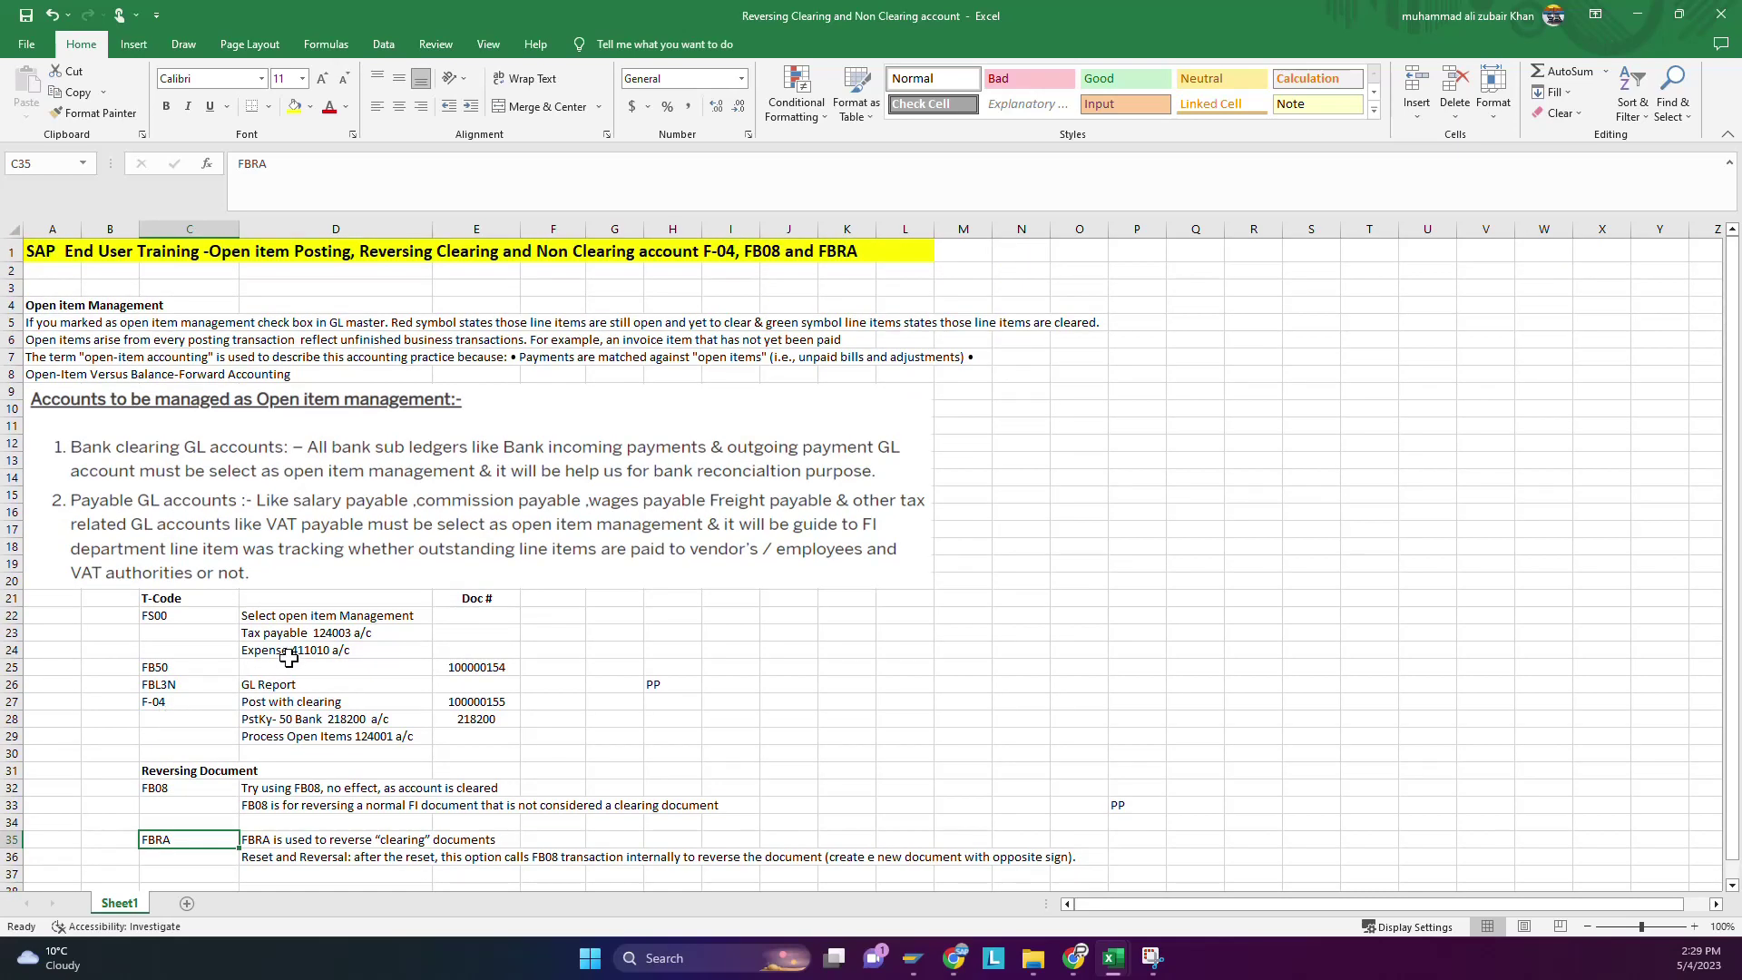
pyautogui.click(279, 638)
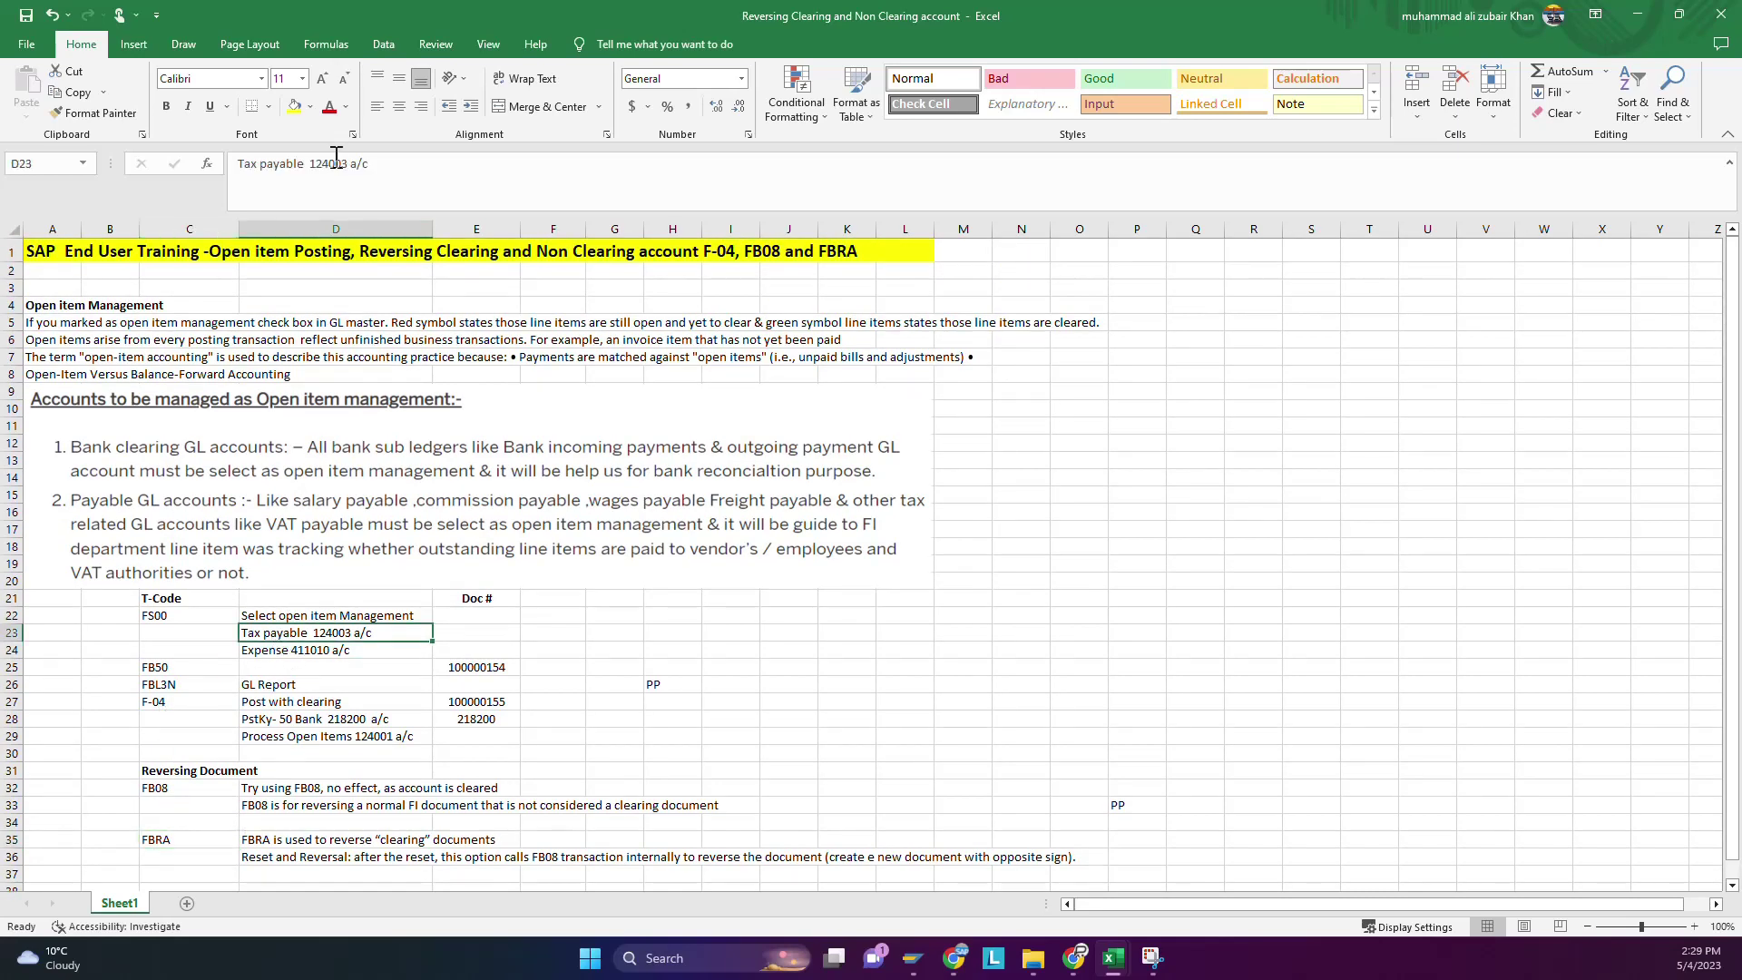
pyautogui.moveTo(345, 164); pyautogui.dragTo(311, 168)
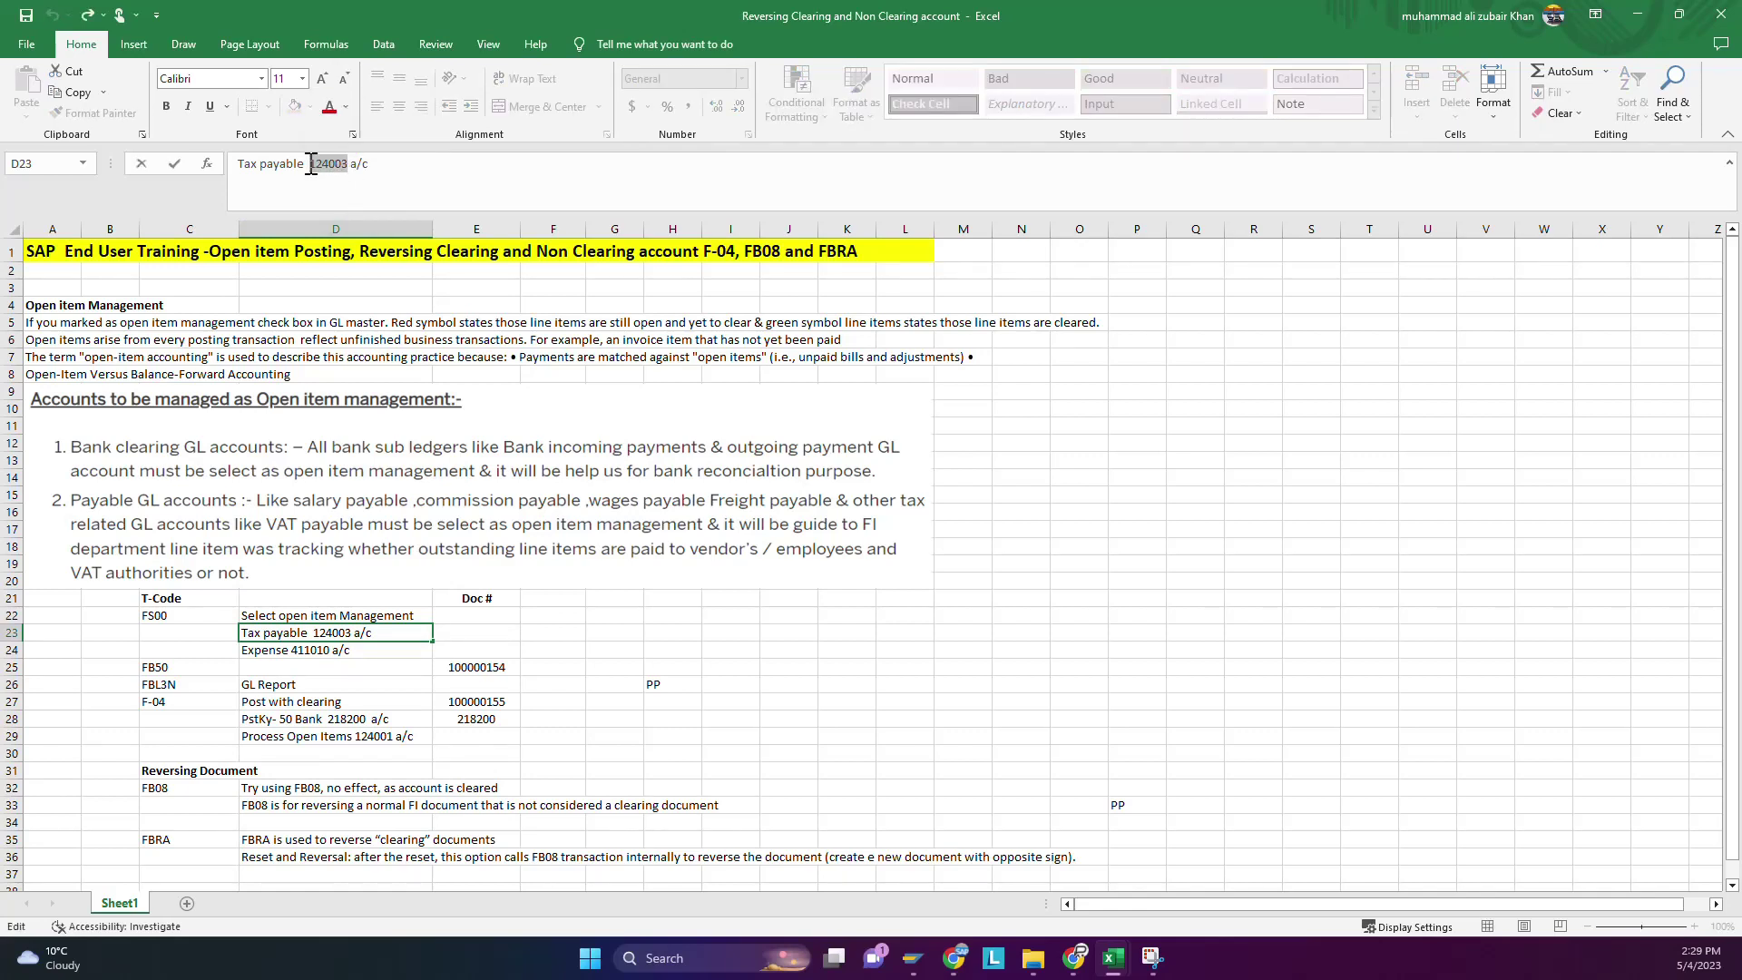
pyautogui.hotkey('ctrl', 'c')
# Switch to SAP Easy Access, start transaction FS00 and enter G/L account 124003 for company code ZLBW.
pyautogui.moveTo(915, 960)
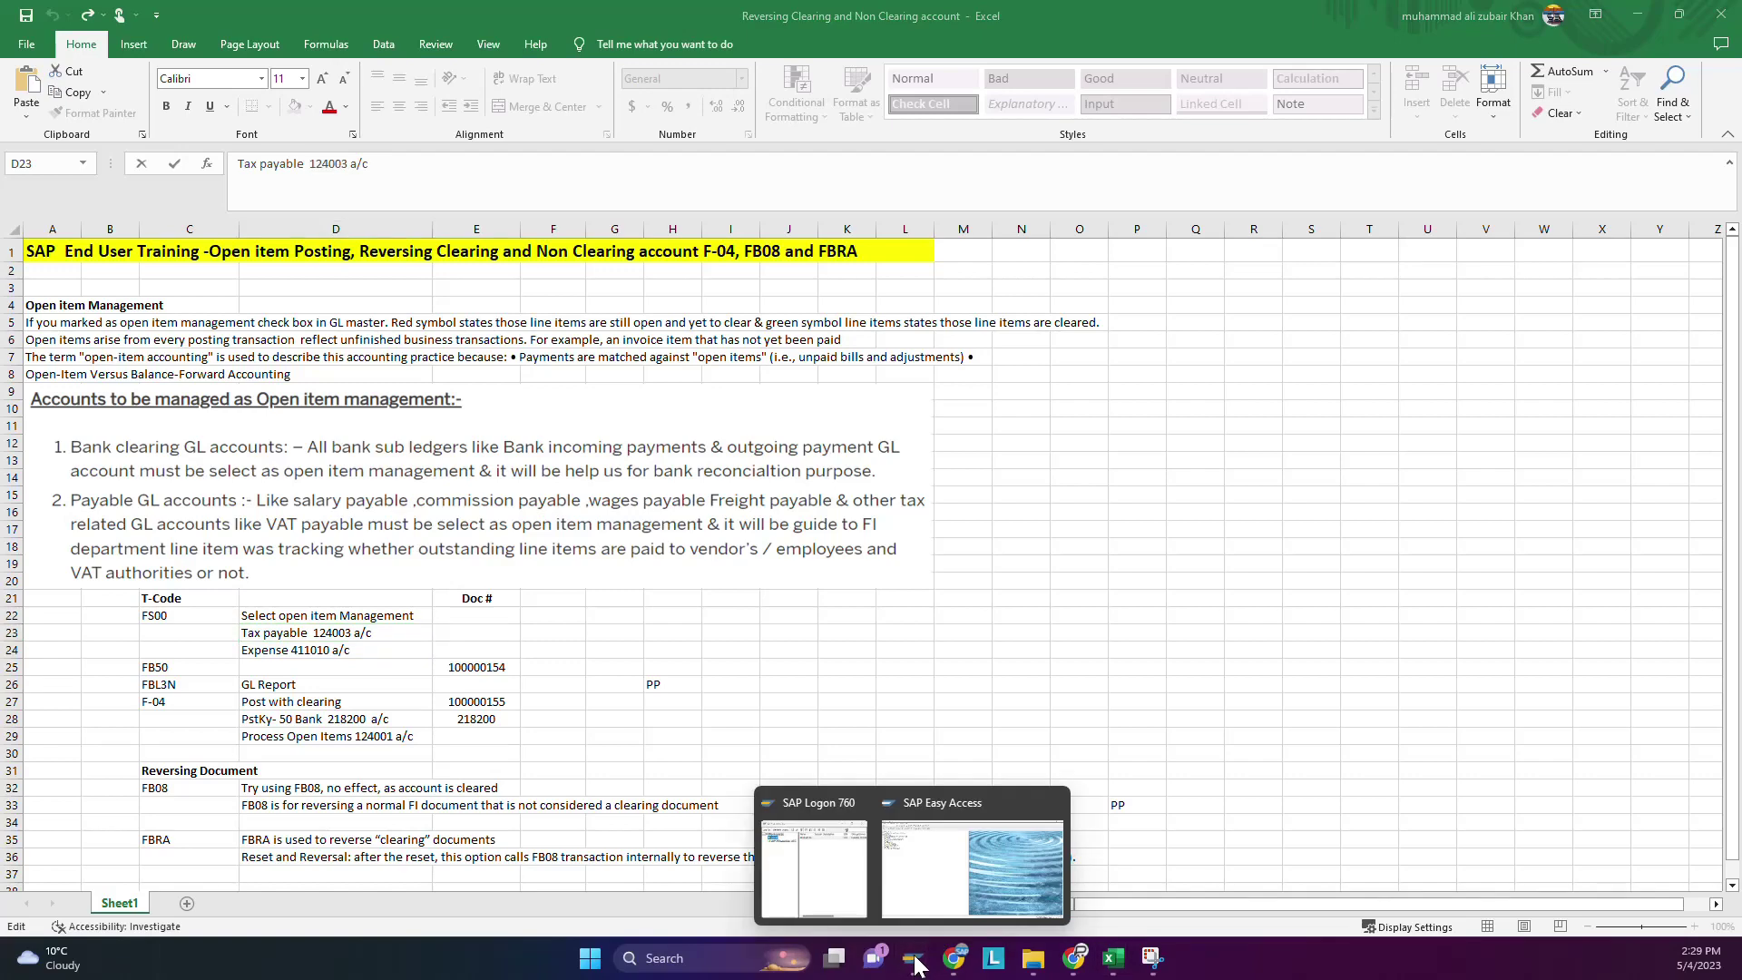
pyautogui.click(962, 869)
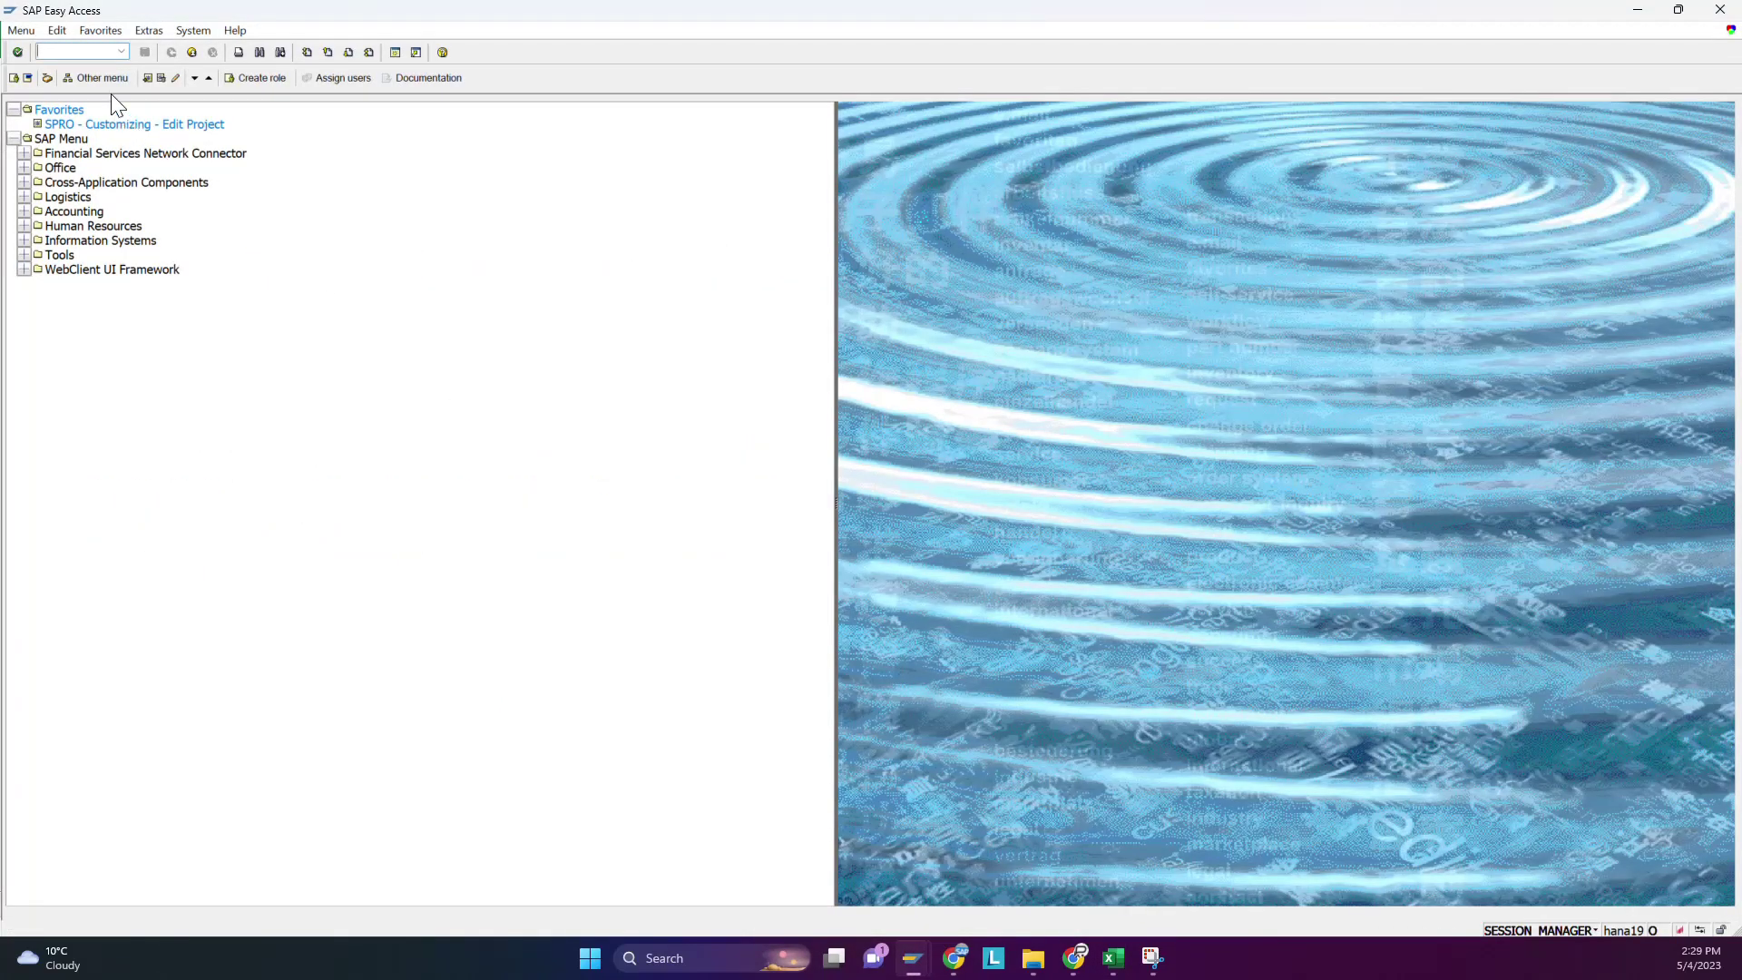
pyautogui.write('FS00')
pyautogui.press('Return')
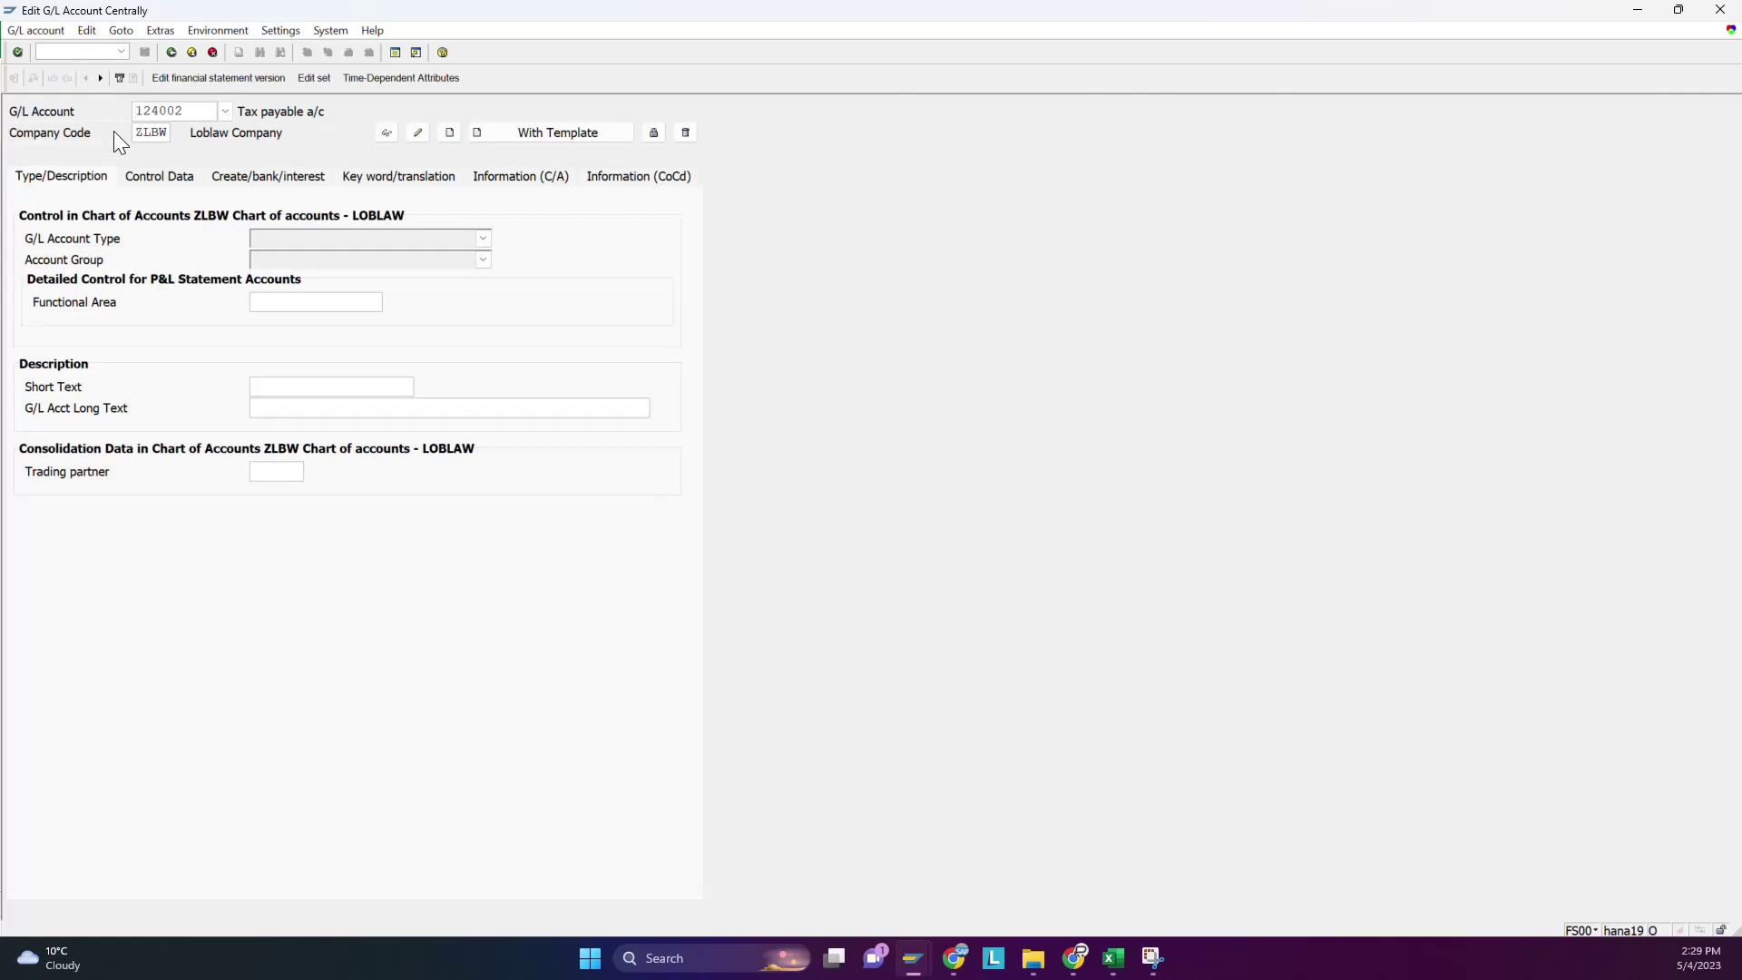
pyautogui.moveTo(192, 110); pyautogui.dragTo(115, 109)
pyautogui.write('124003')
pyautogui.press('Return')
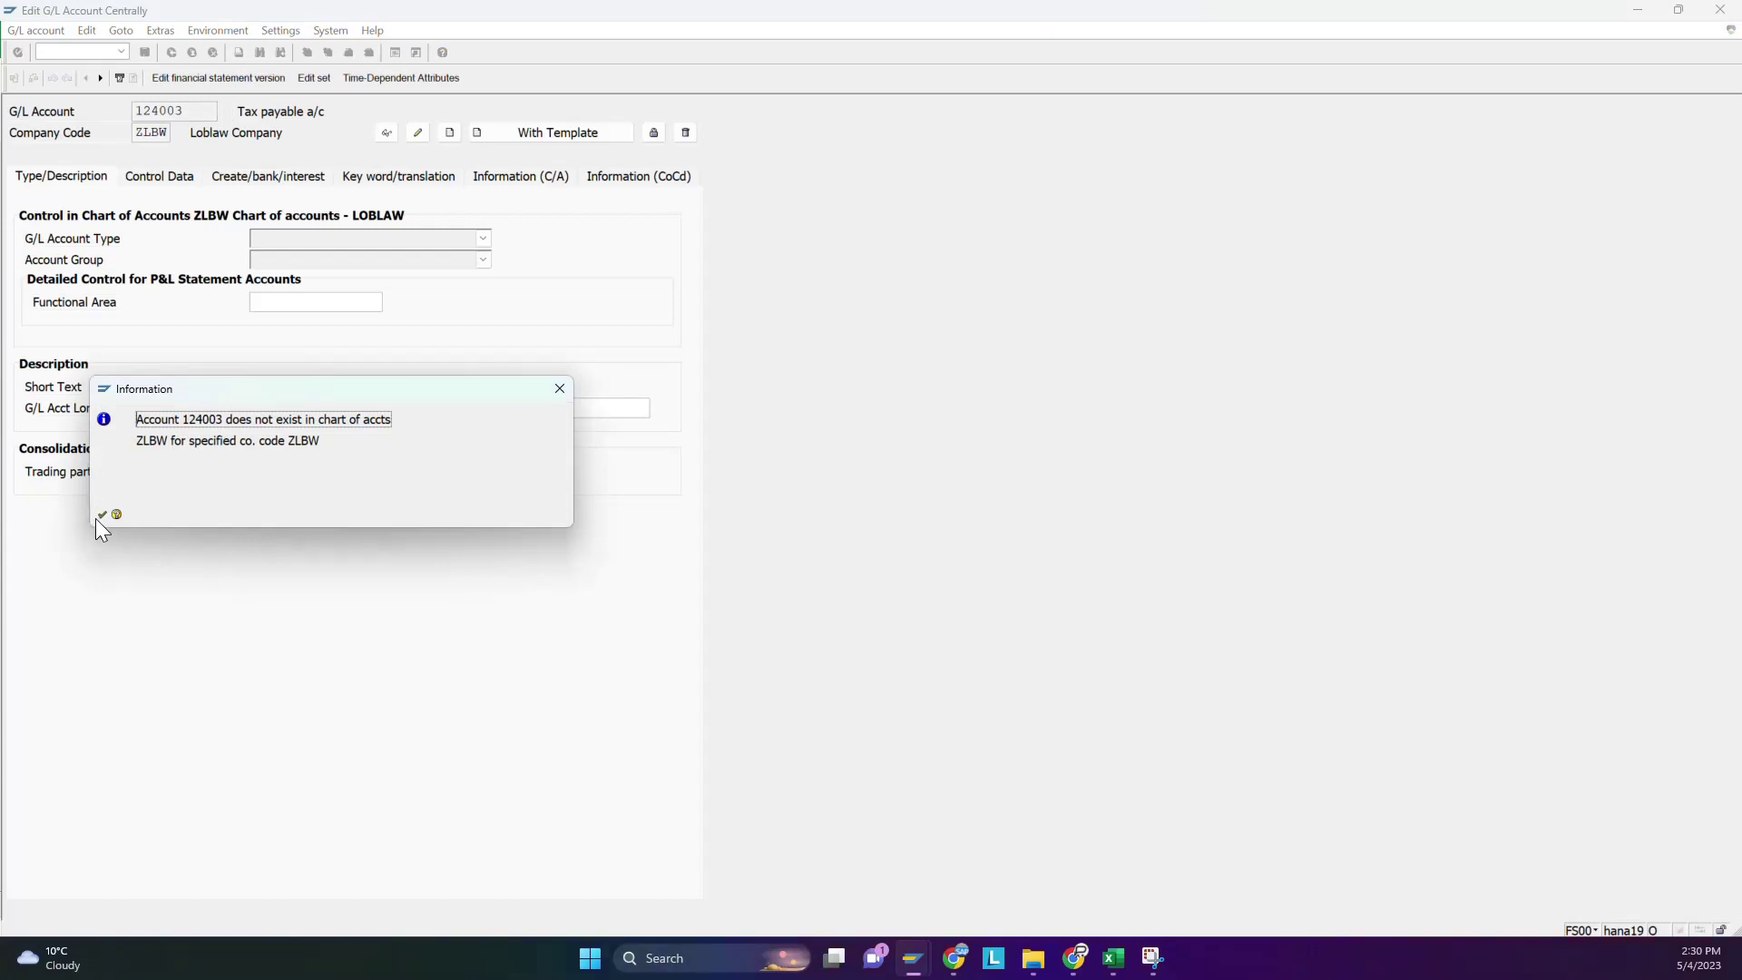
pyautogui.click(101, 514)
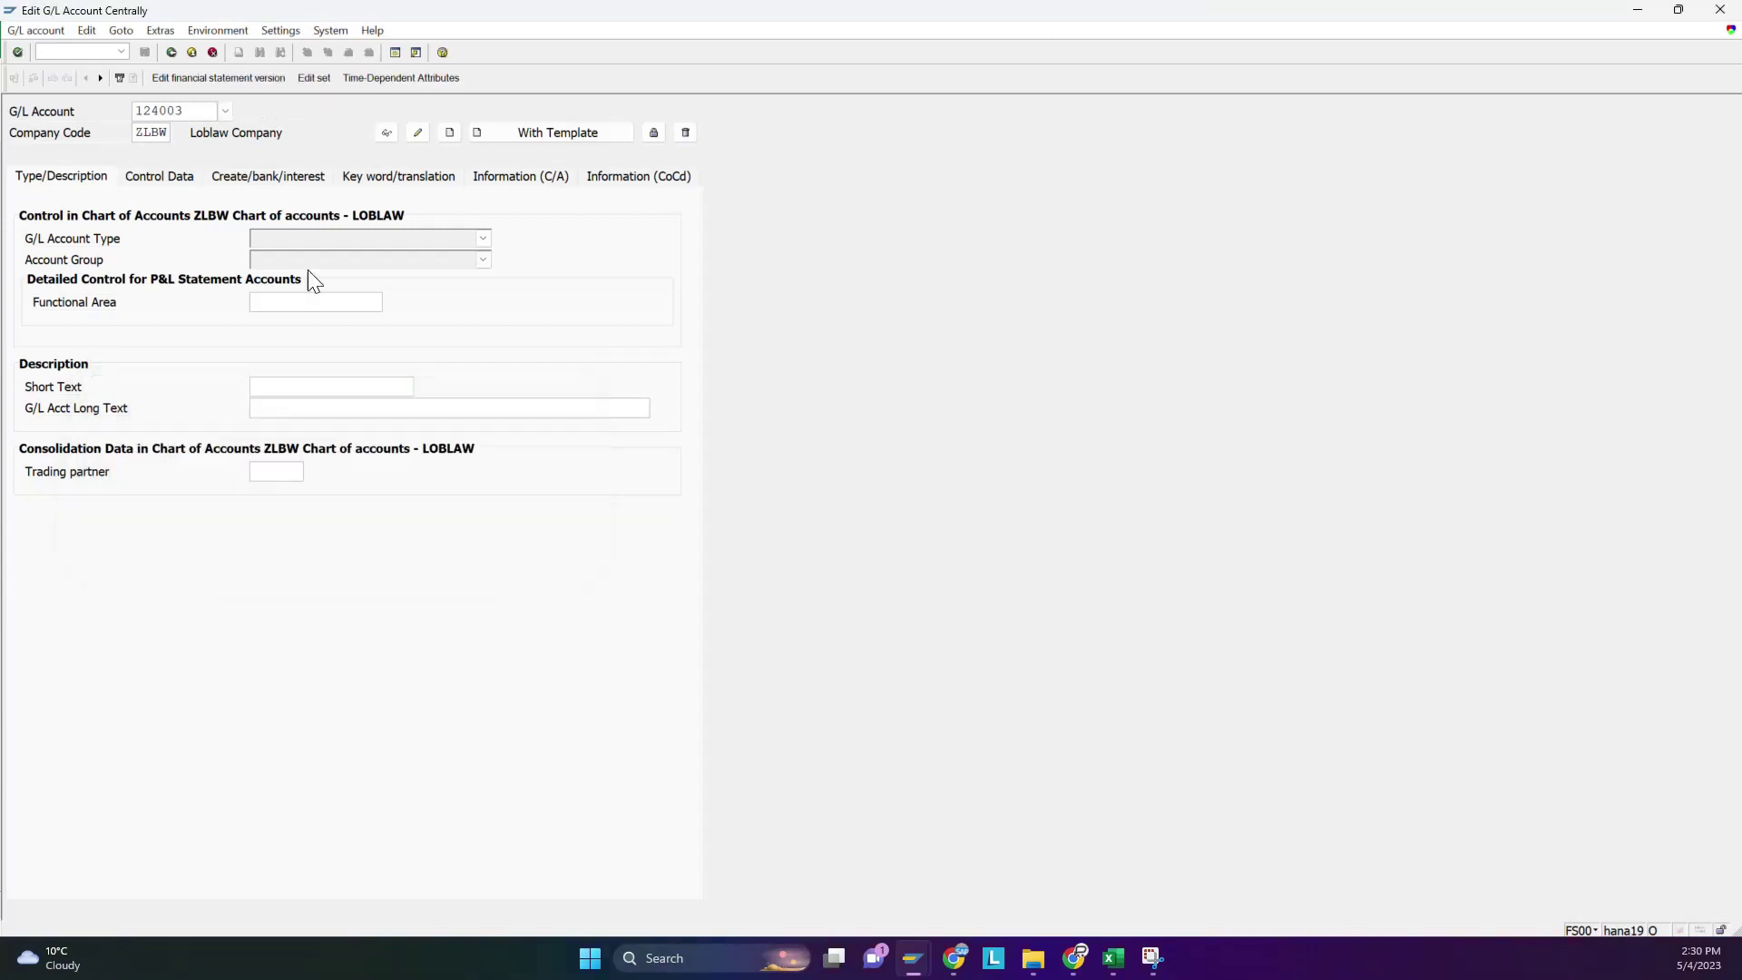
# Create the account from template account 124002 in company code ZLBW and check its Open Item Management setting.
pyautogui.click(535, 135)
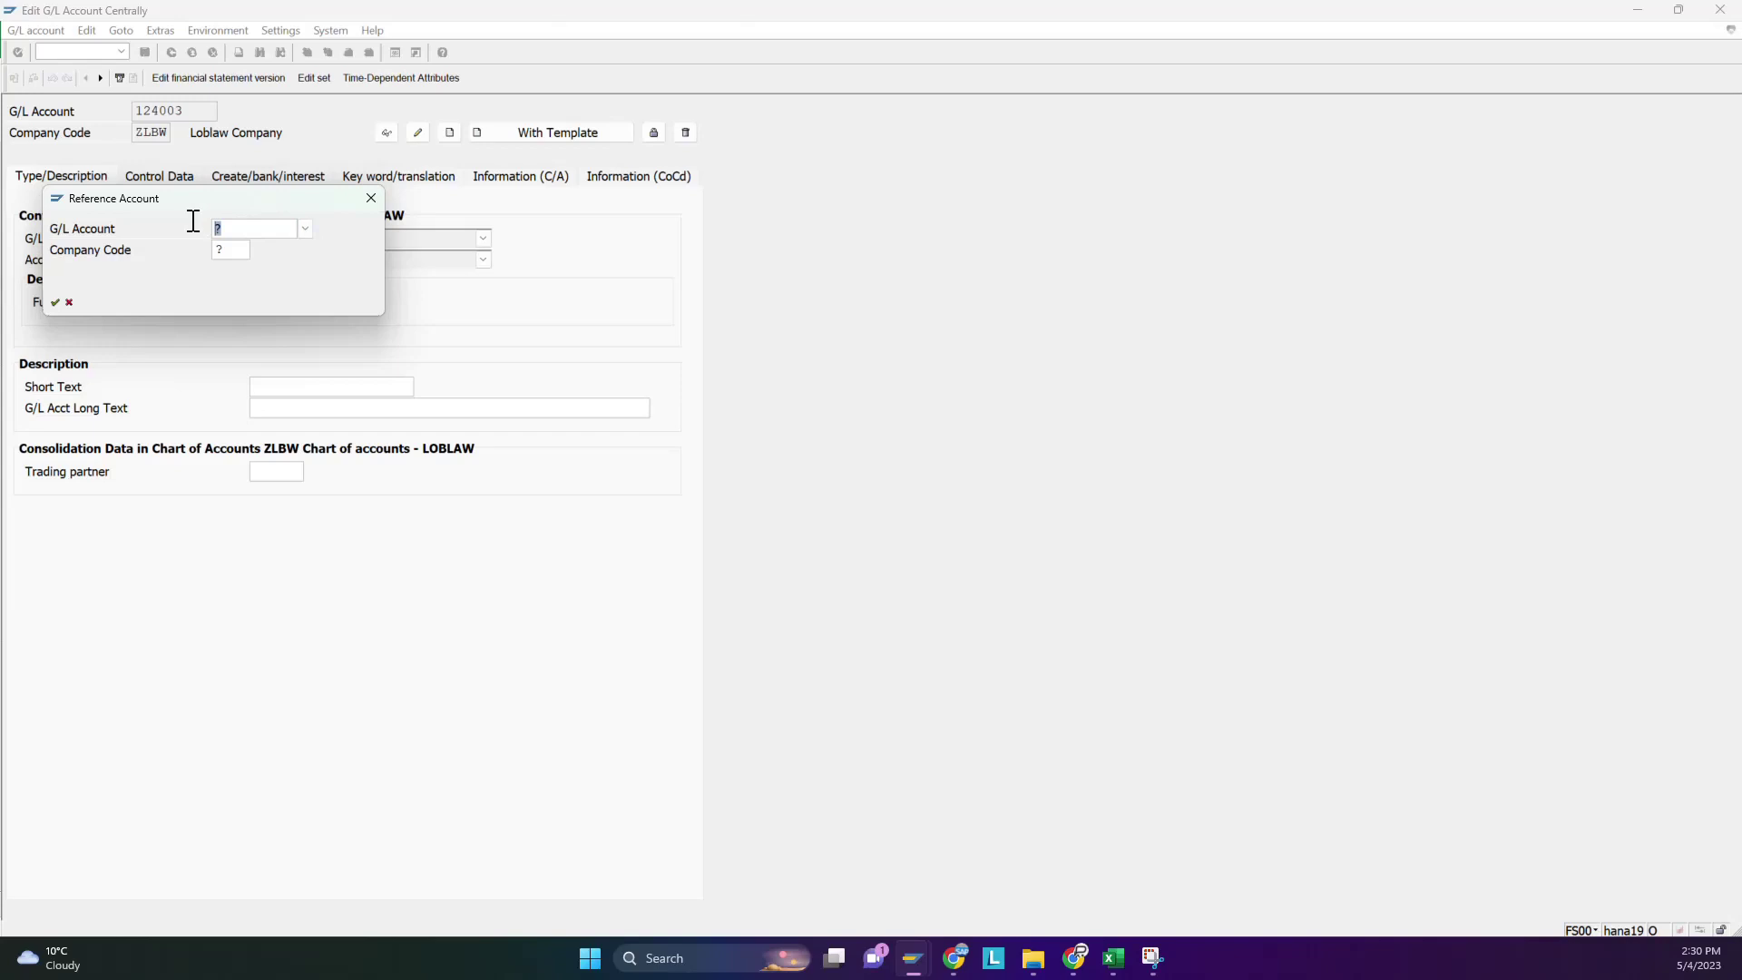
pyautogui.write('124002')
pyautogui.doubleClick(229, 248)
pyautogui.write('ZLBW')
pyautogui.click(55, 302)
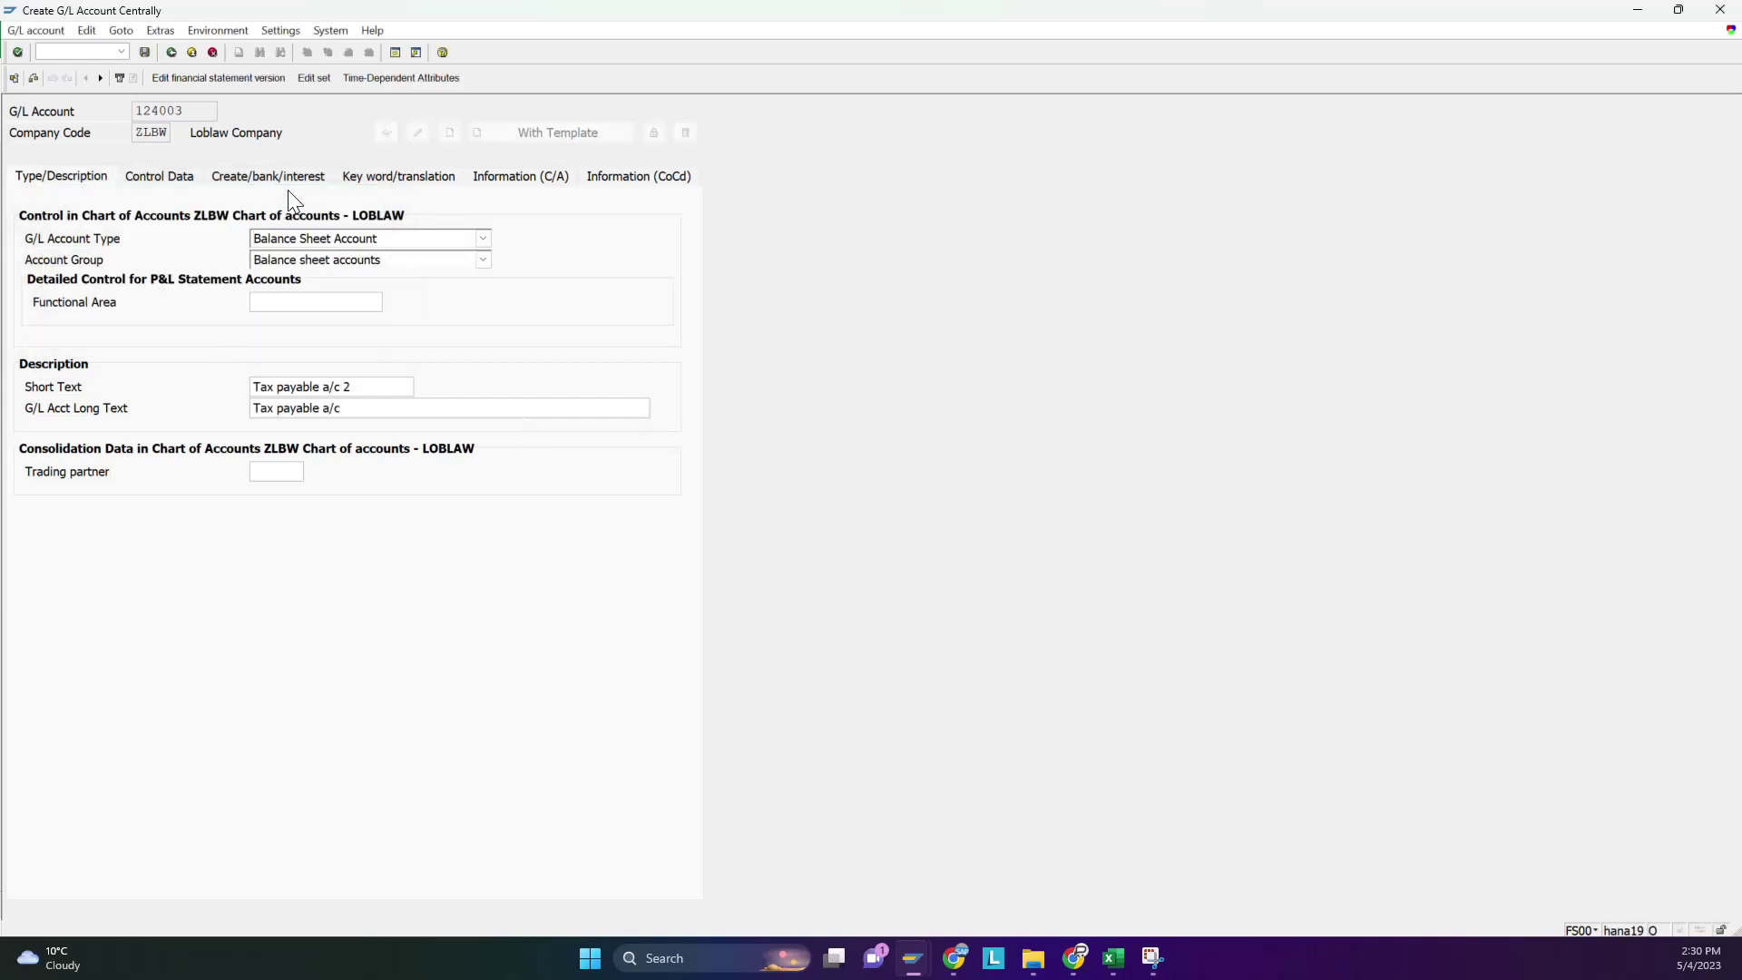
pyautogui.click(168, 191)
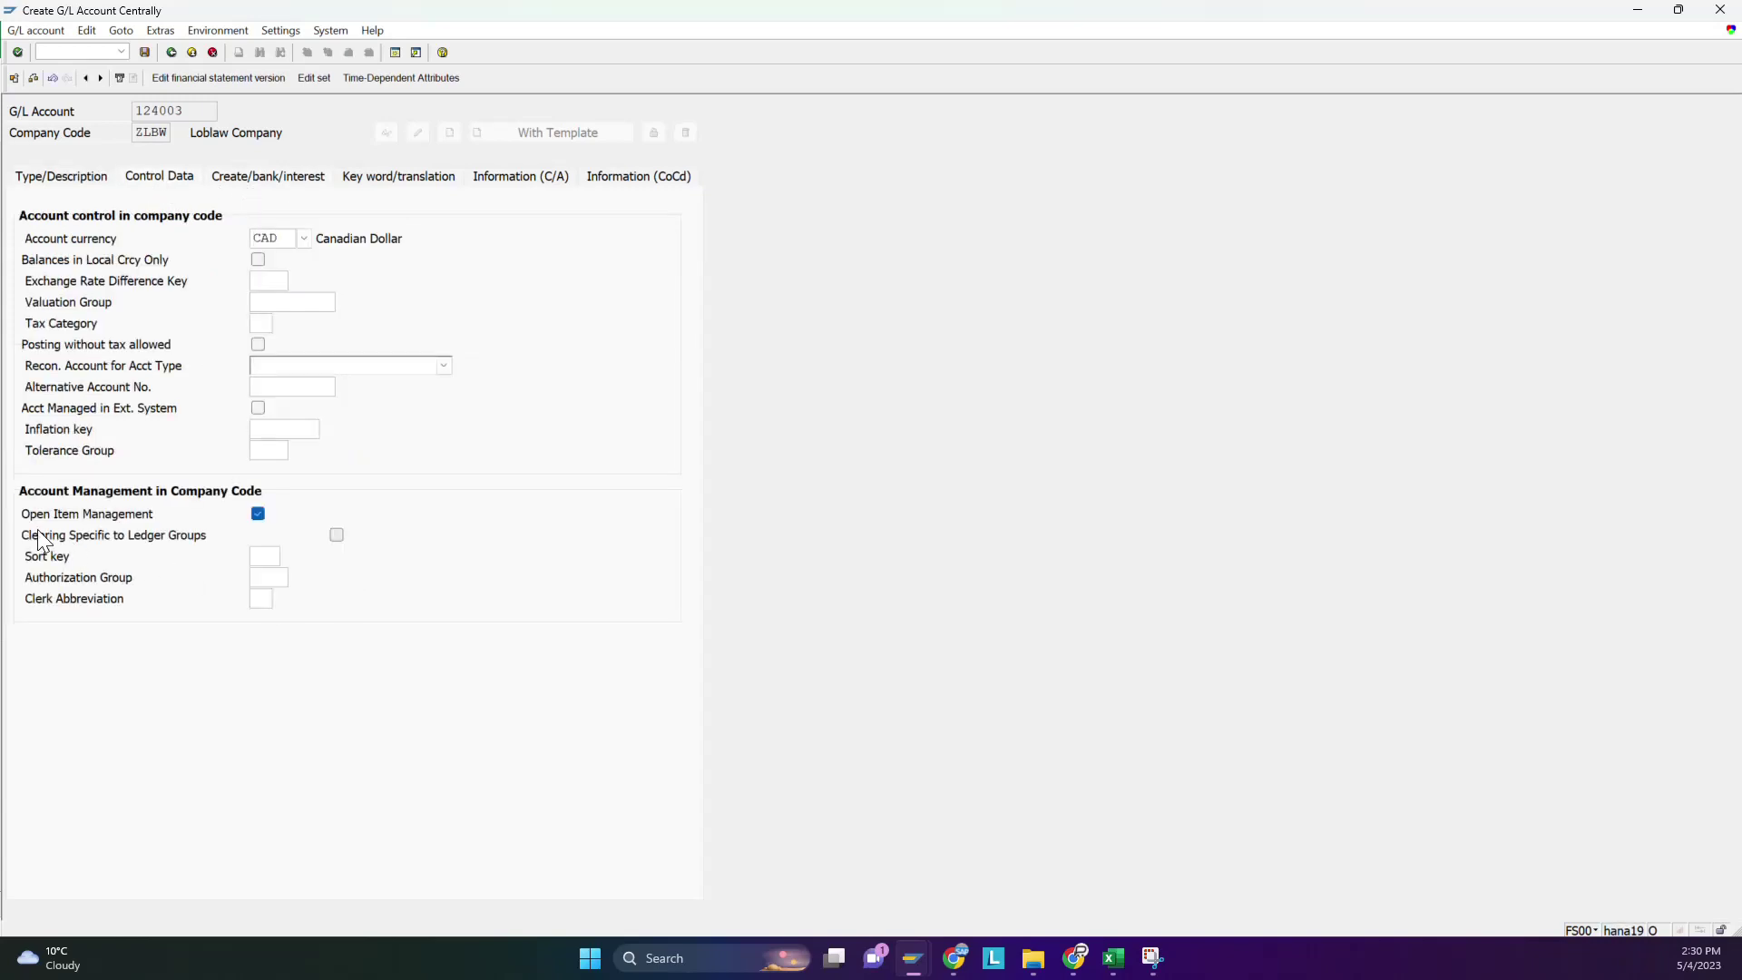
pyautogui.click(263, 515)
# Set the account's short text and long text to "Tax payable a/c 3" and save the account.
pyautogui.click(61, 184)
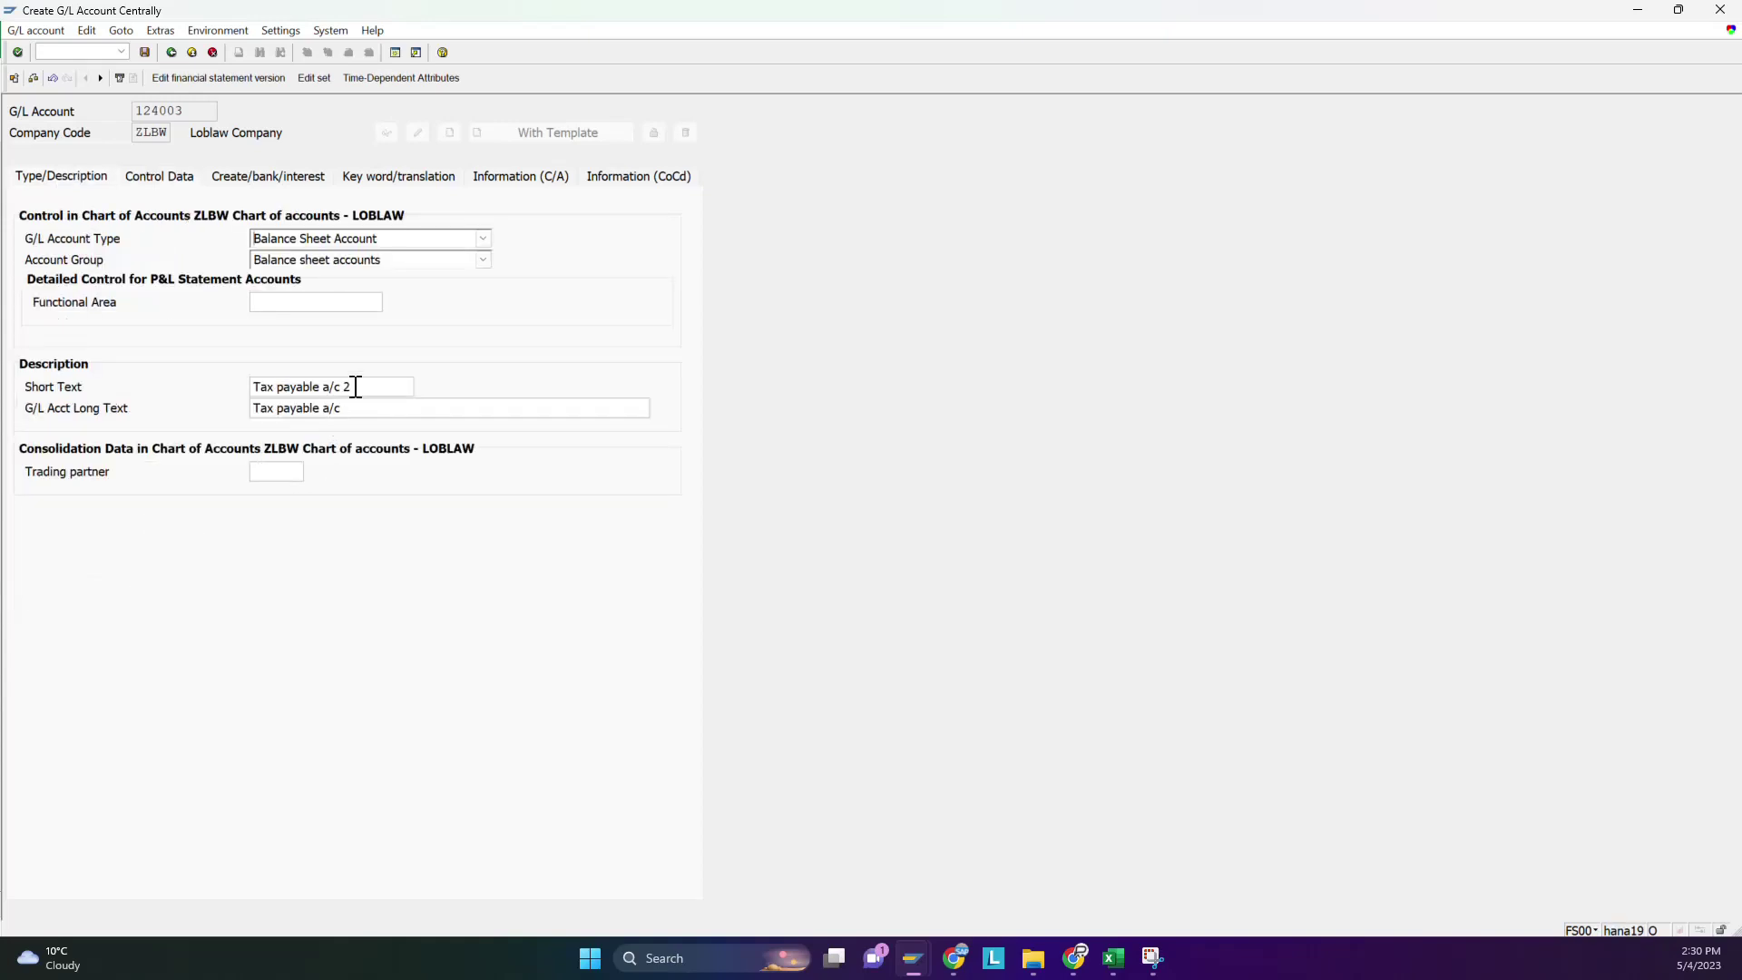
pyautogui.press('BackSpace')
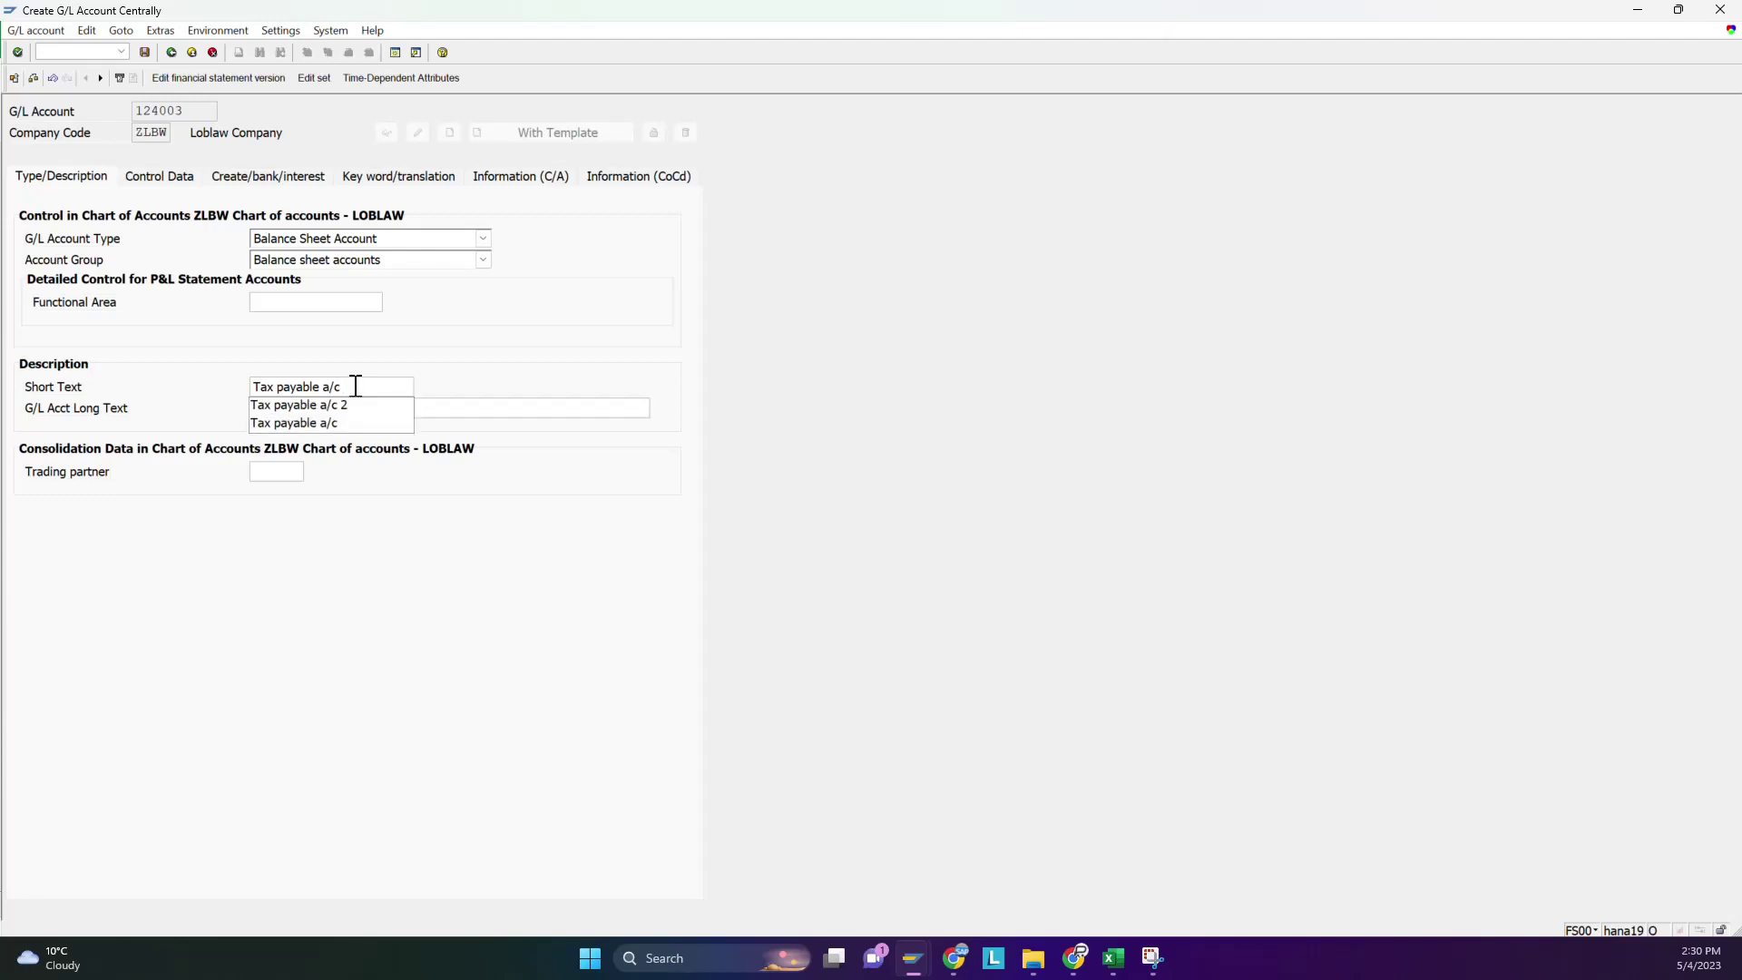
pyautogui.write('3')
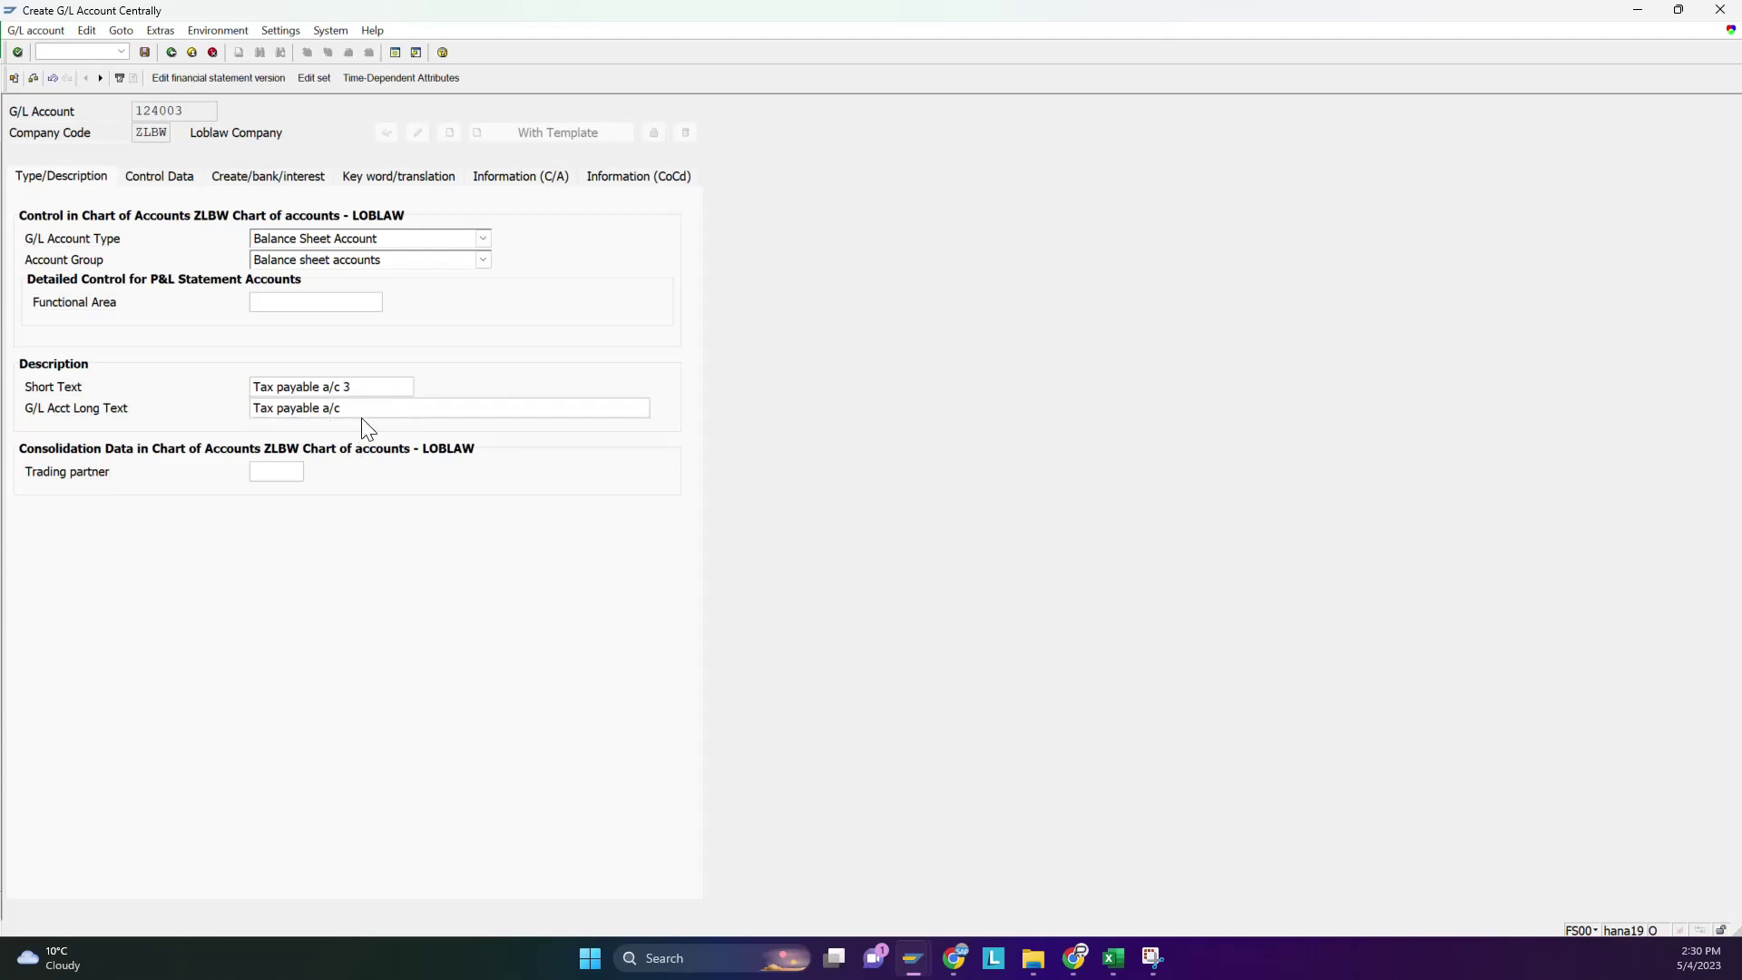
pyautogui.click(367, 411)
pyautogui.click(142, 52)
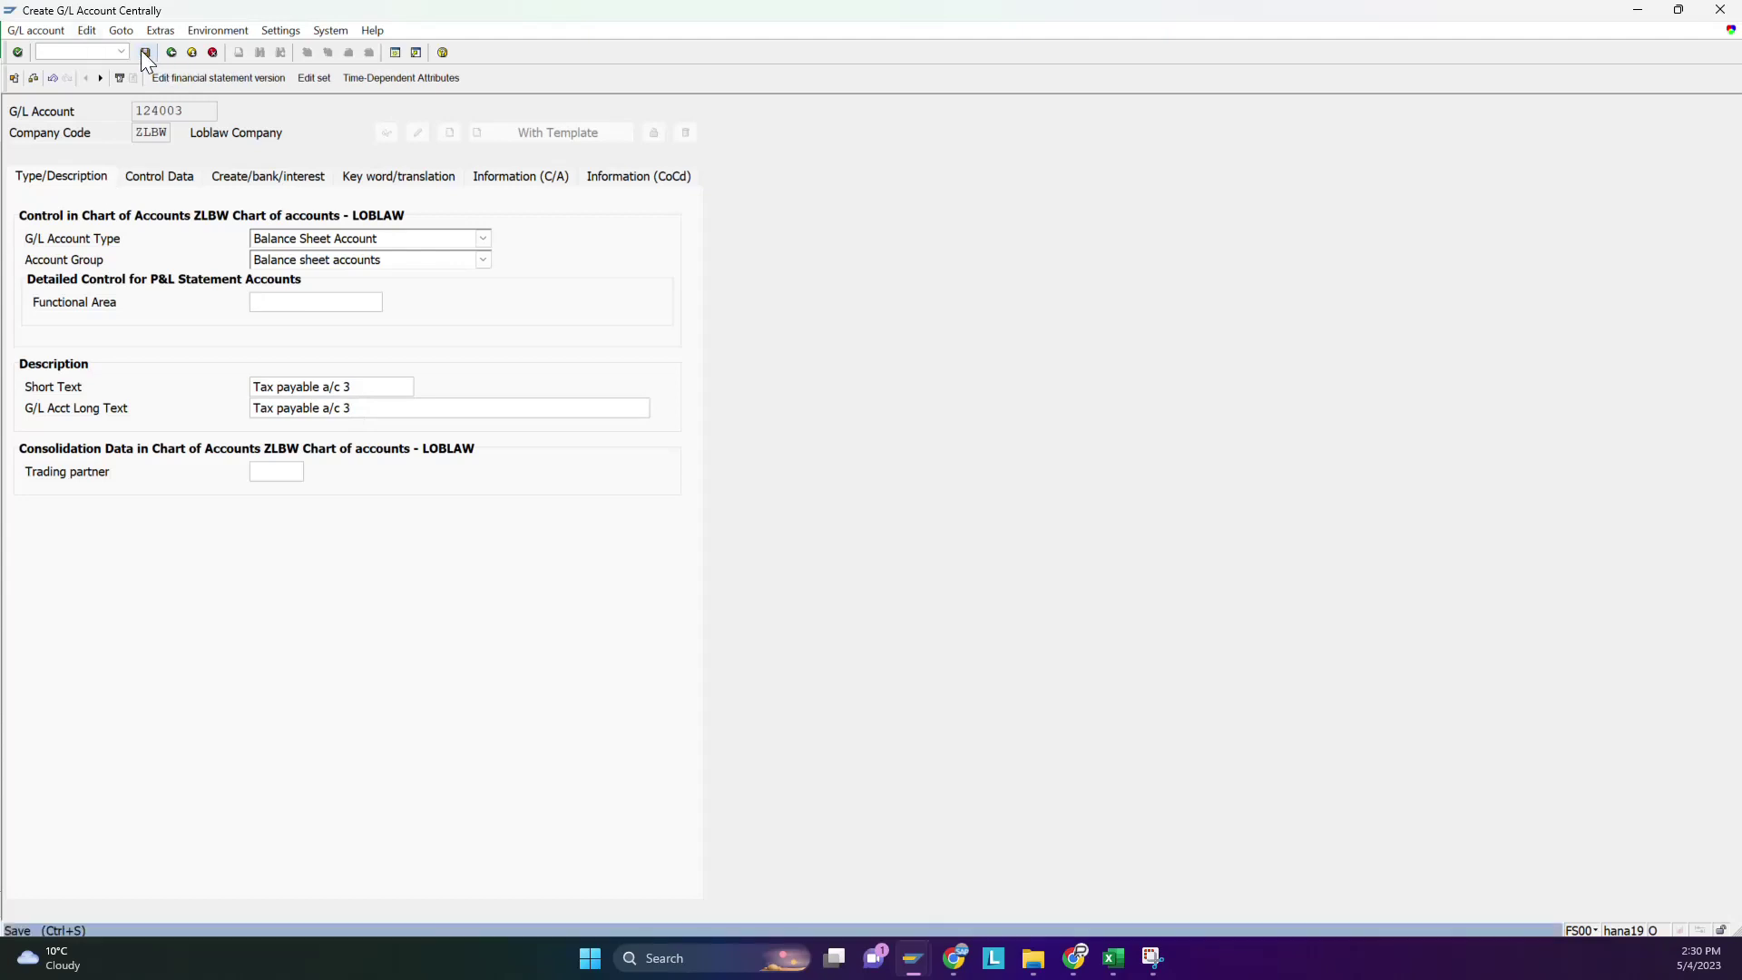
# Open transaction FB50 to enter a G/L account document.
pyautogui.click(80, 53)
pyautogui.write('/')
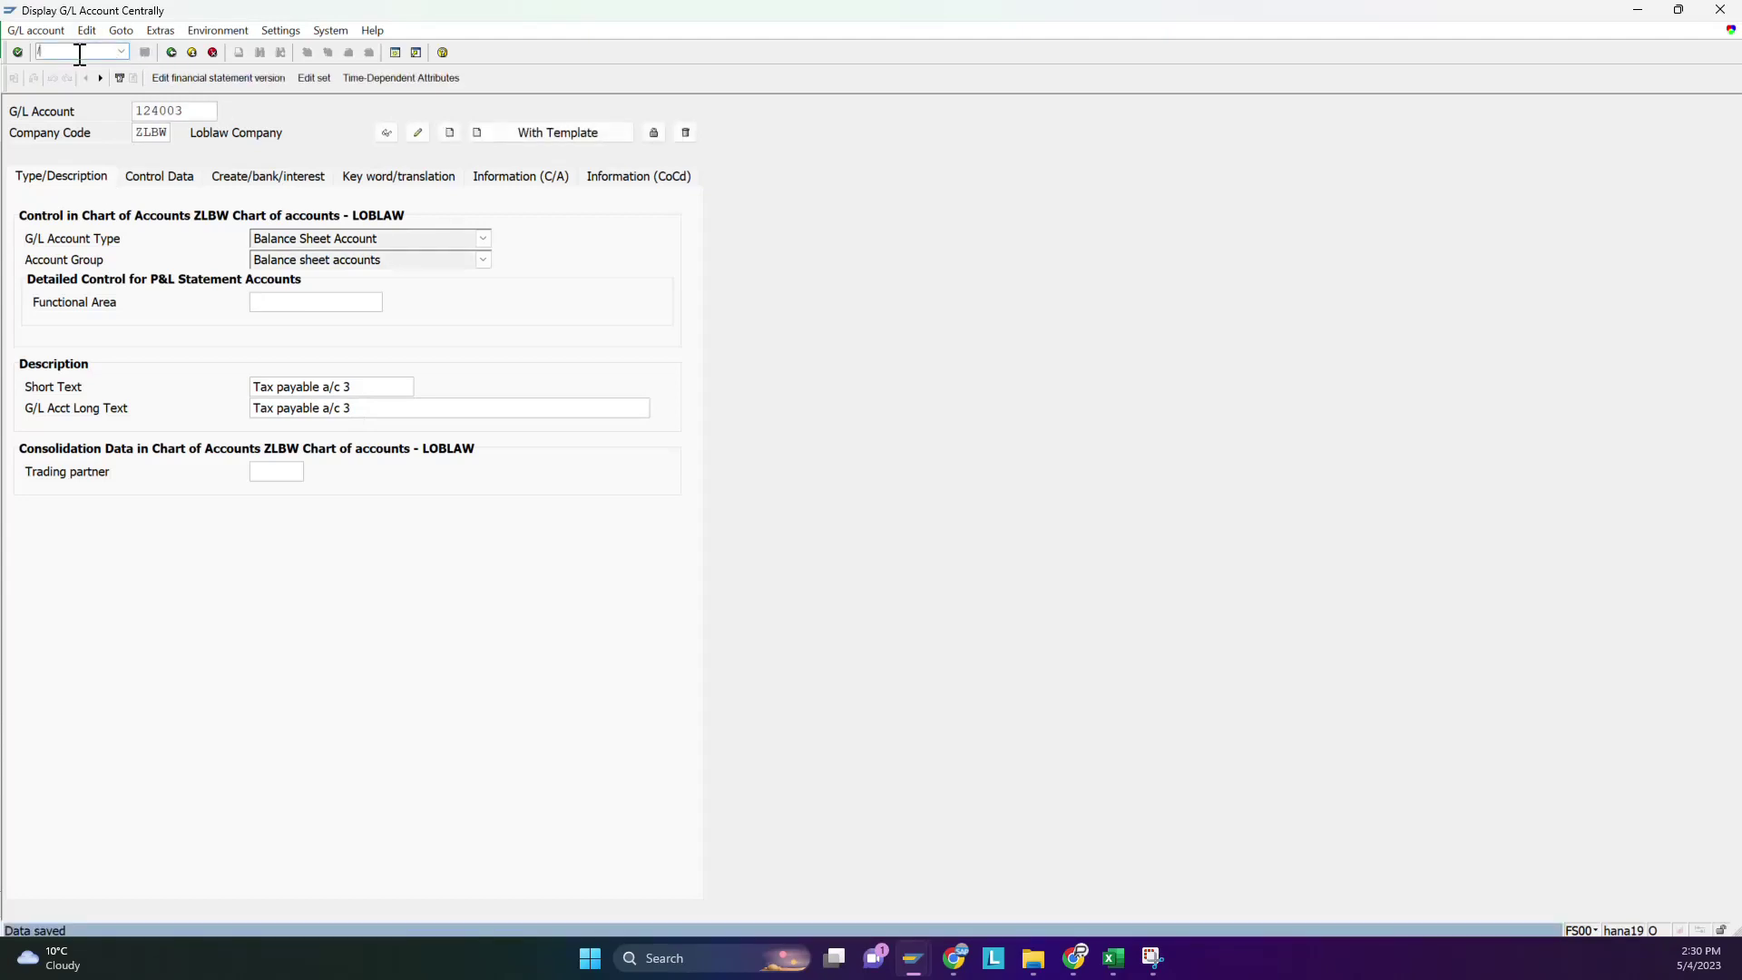
pyautogui.write('NFB50')
pyautogui.press('Return')
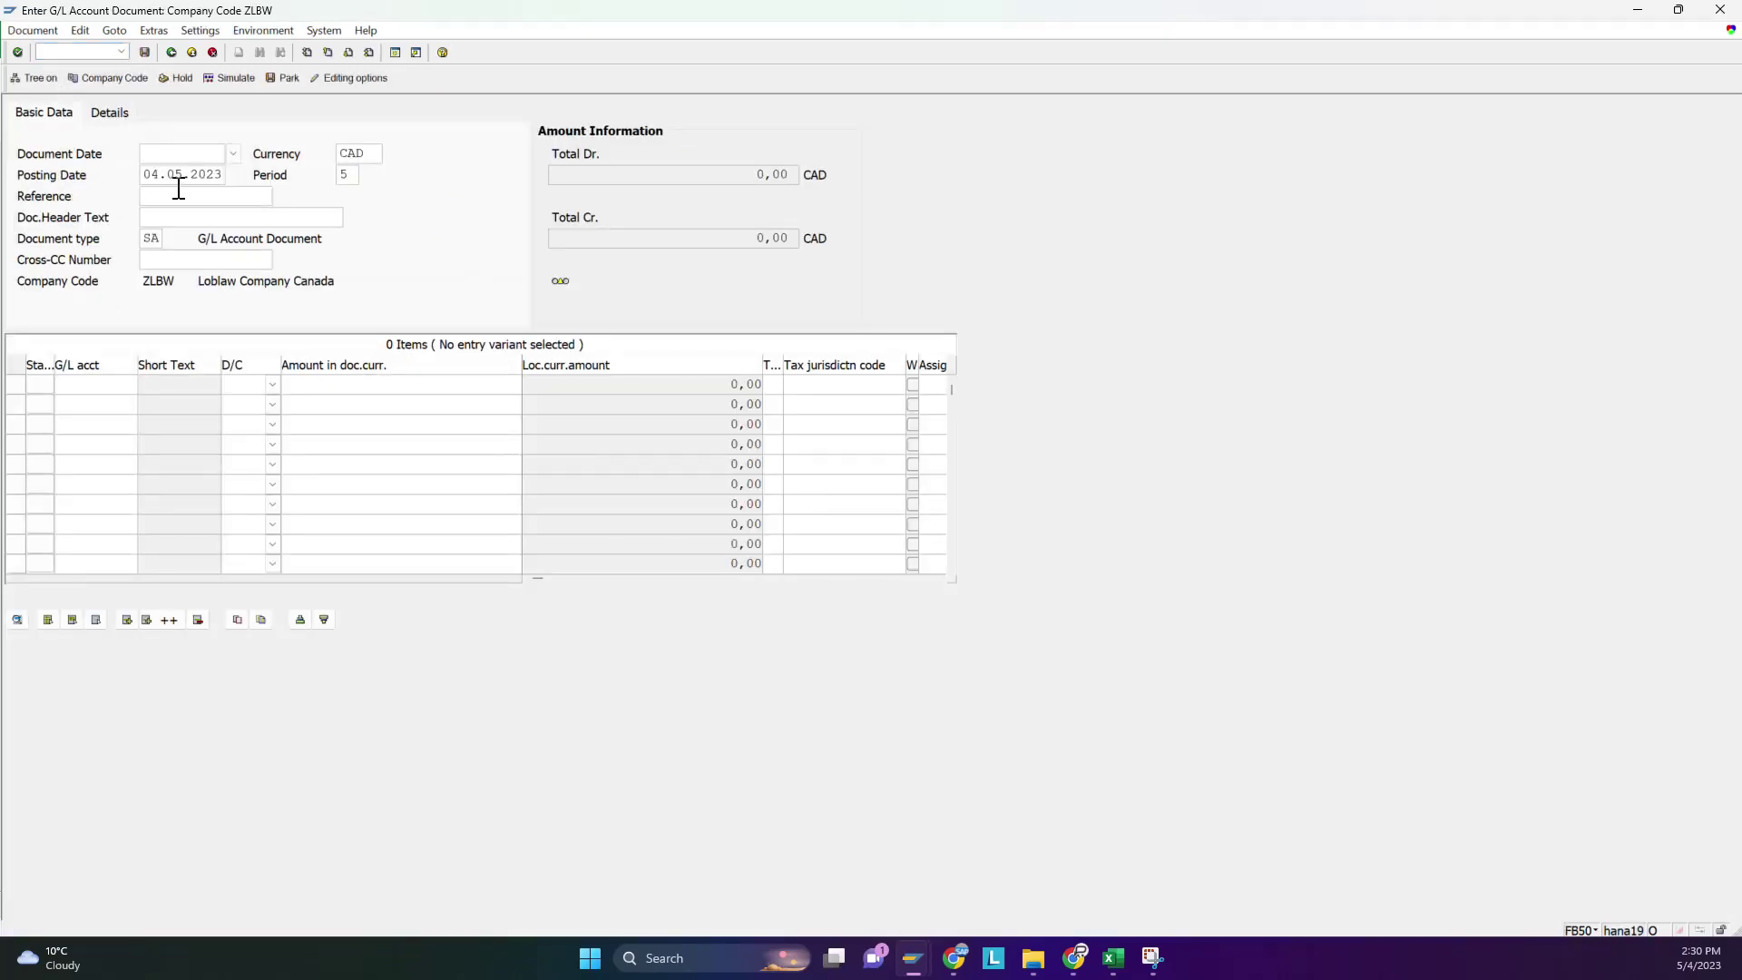
# Set the document date and posting date to 01.01.2023 and the period to 1.
pyautogui.write('01.01.2023')
pyautogui.press('Tab')
pyautogui.press('Delete')
pyautogui.press('Delete')
pyautogui.press('Delete')
pyautogui.press('Delete')
pyautogui.press('Delete')
pyautogui.press('Delete')
pyautogui.press('Delete')
pyautogui.press('Delete')
pyautogui.press('Delete')
pyautogui.press('Delete')
pyautogui.write('01.01.20231')
# Copy account number 124003 from the tax payable row of the Excel notes and return to the SAP document entry.
pyautogui.click(101, 387)
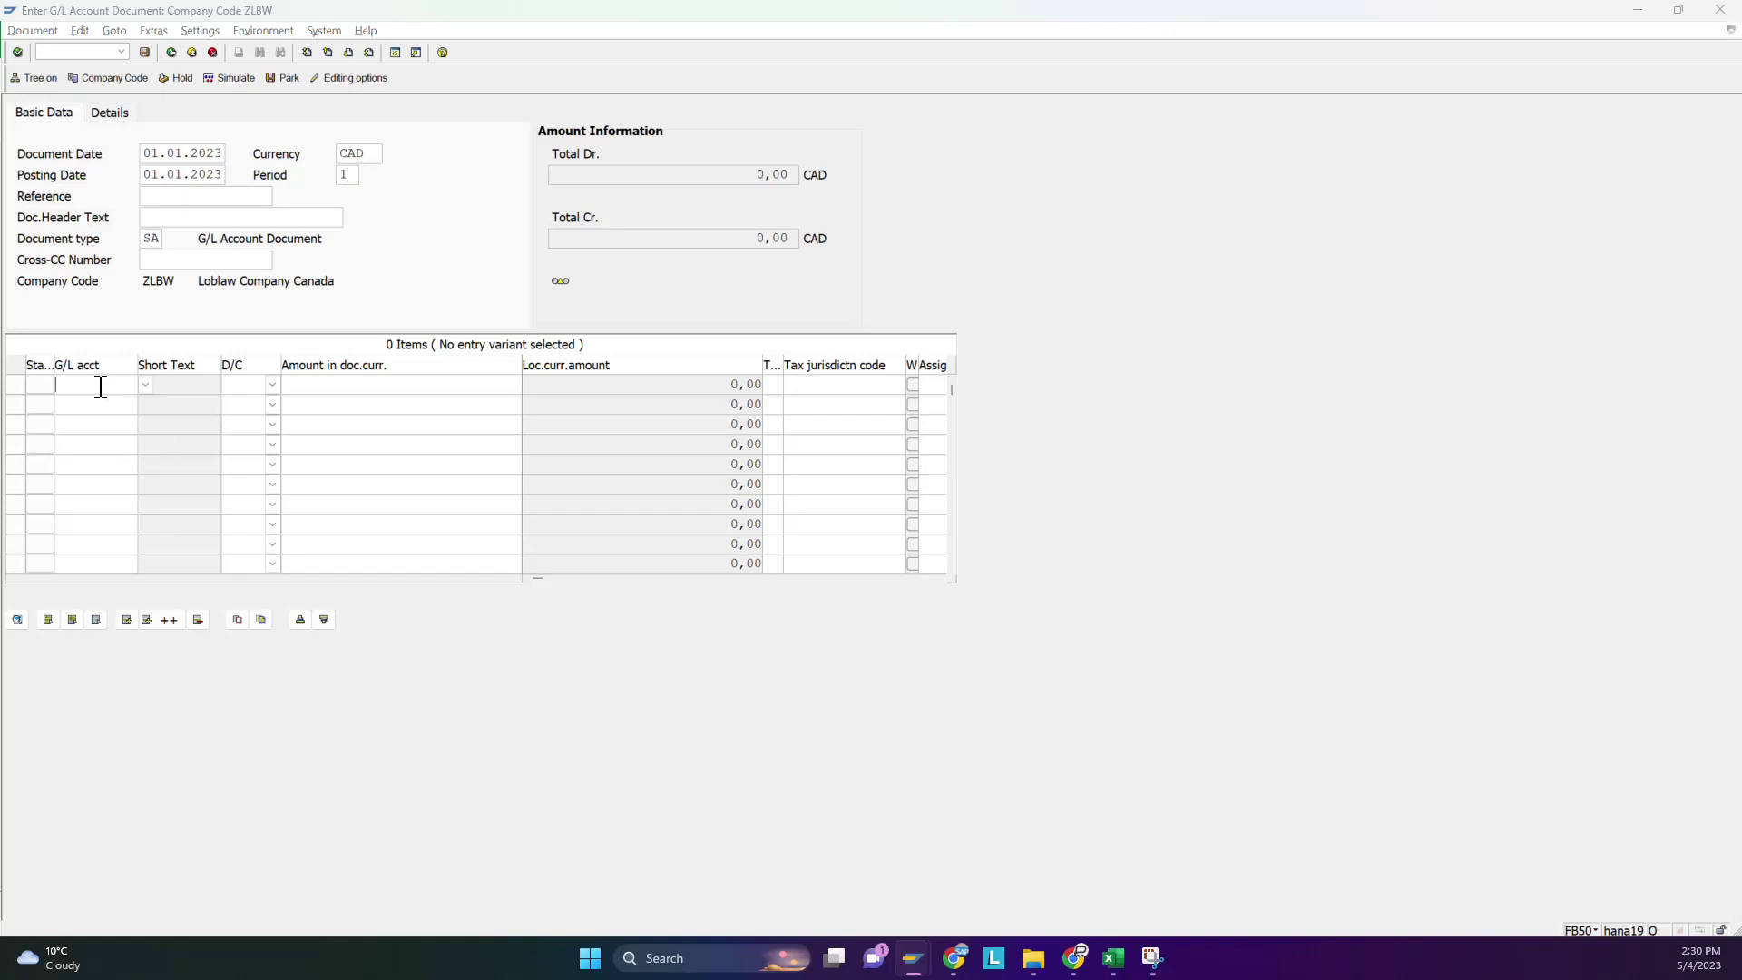
pyautogui.hotkey('alt', 'Tab')
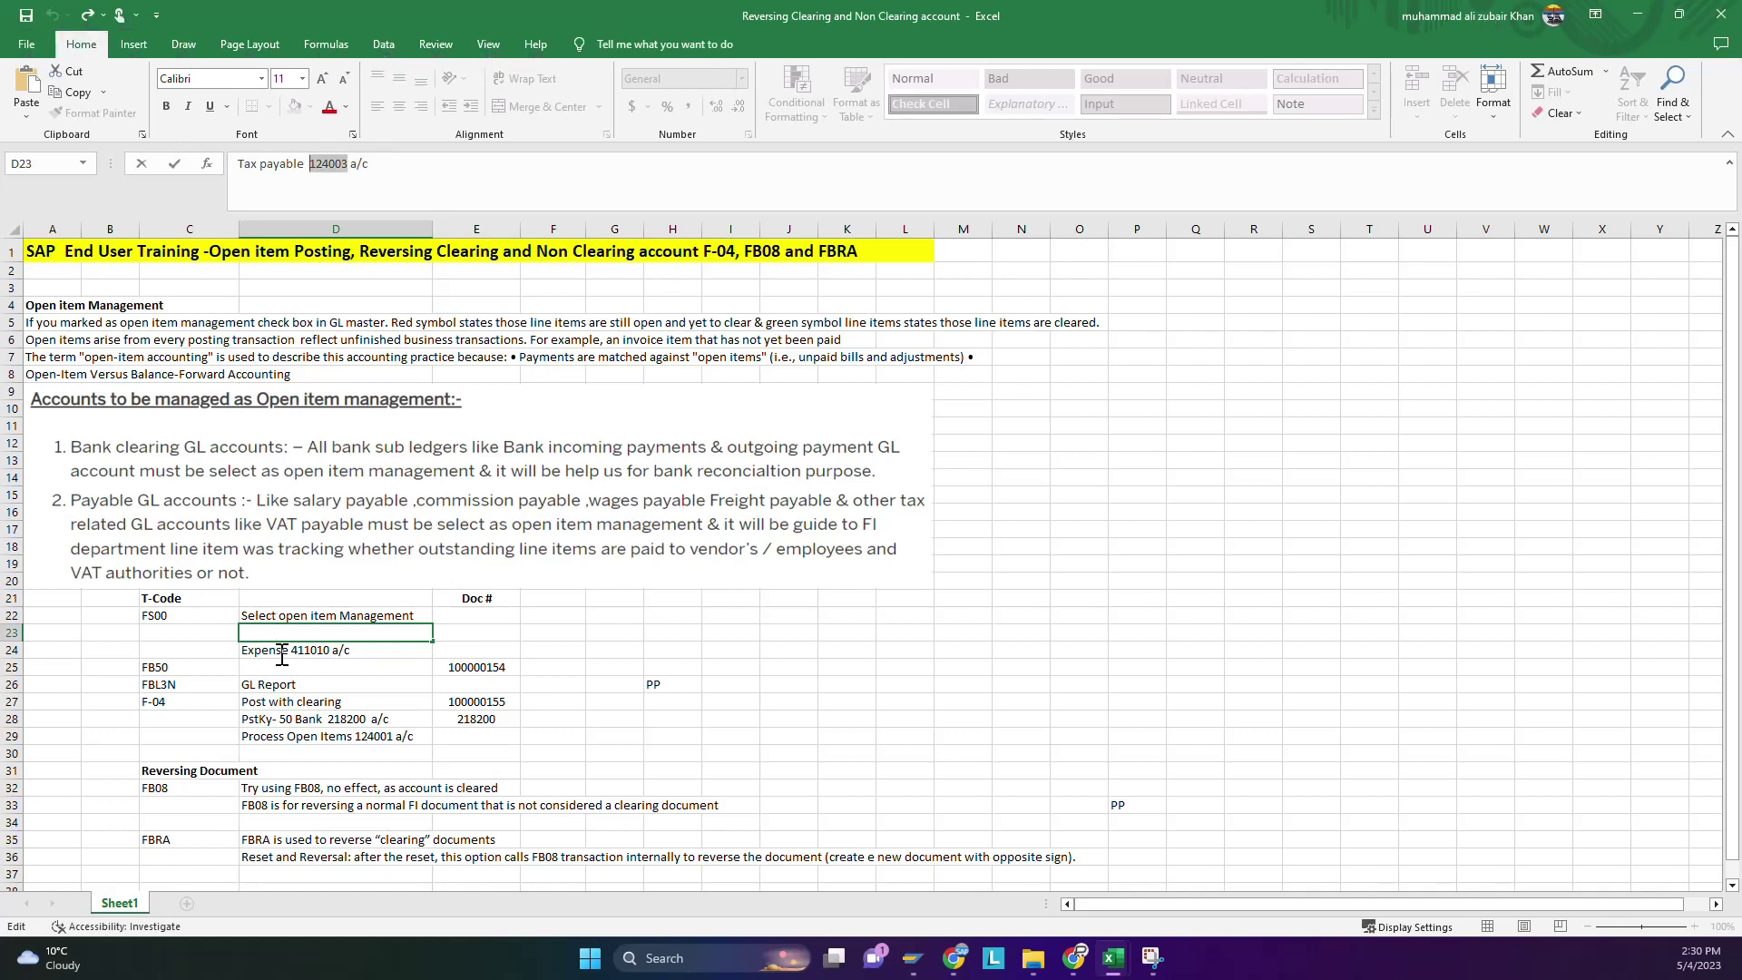
pyautogui.hotkey('ctrl', 'shift', 'Left')
pyautogui.click(305, 688)
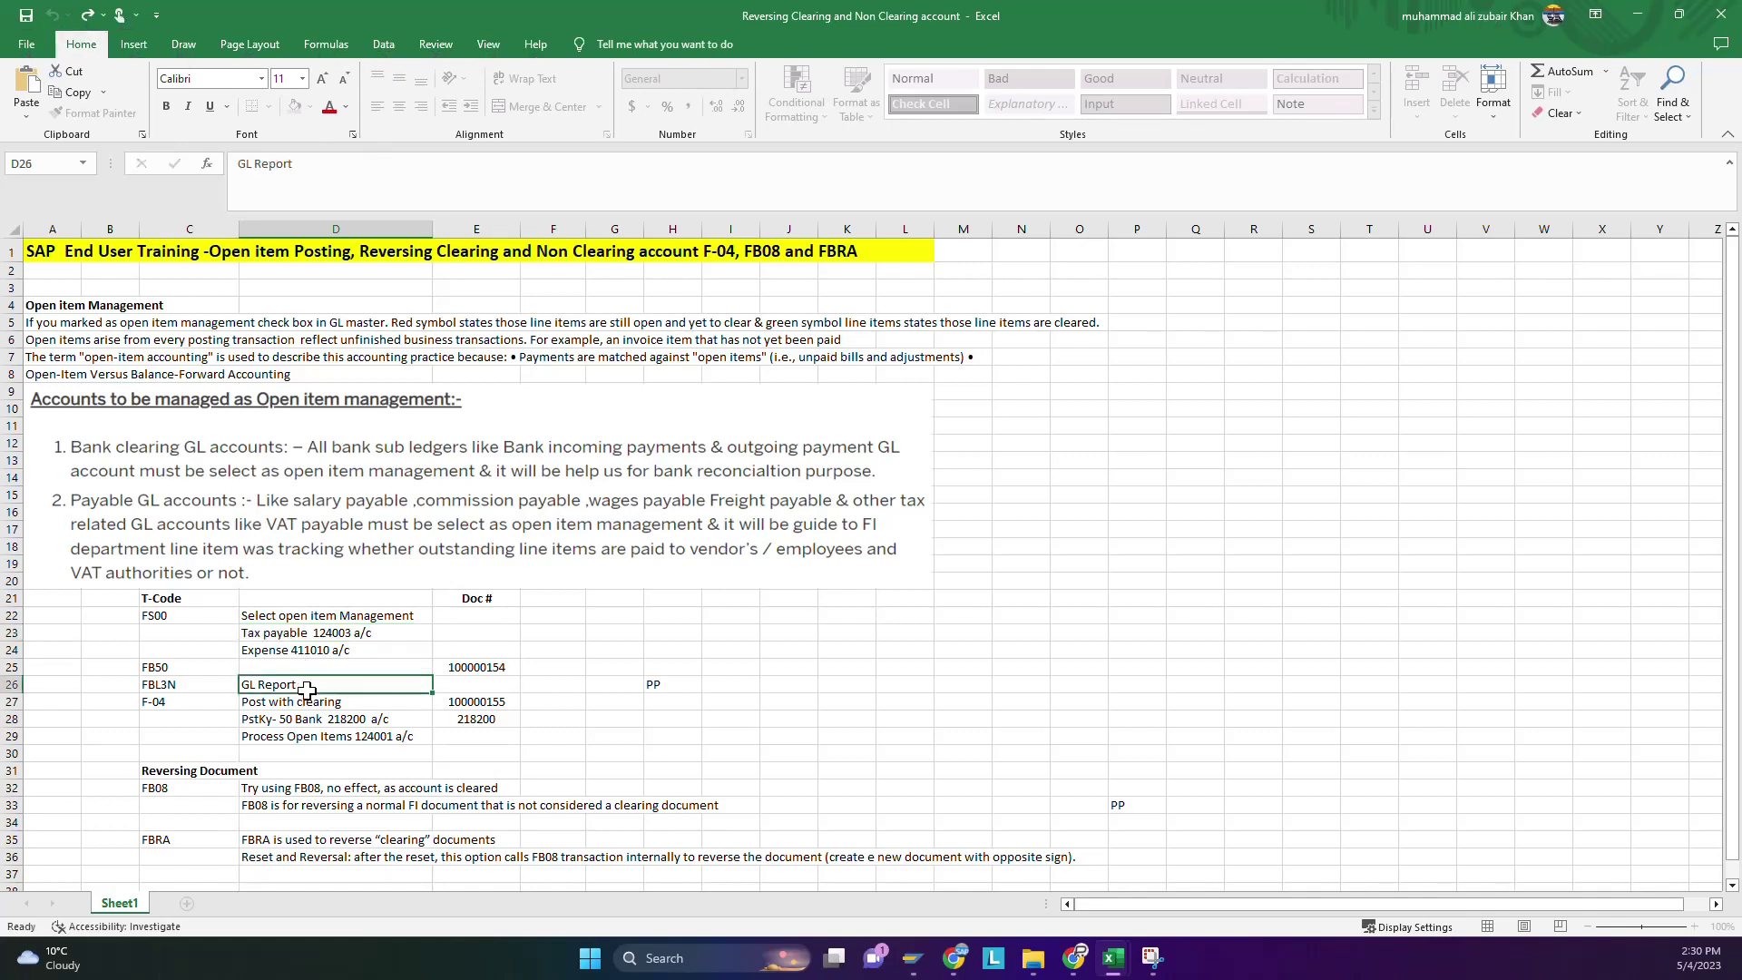
pyautogui.click(304, 635)
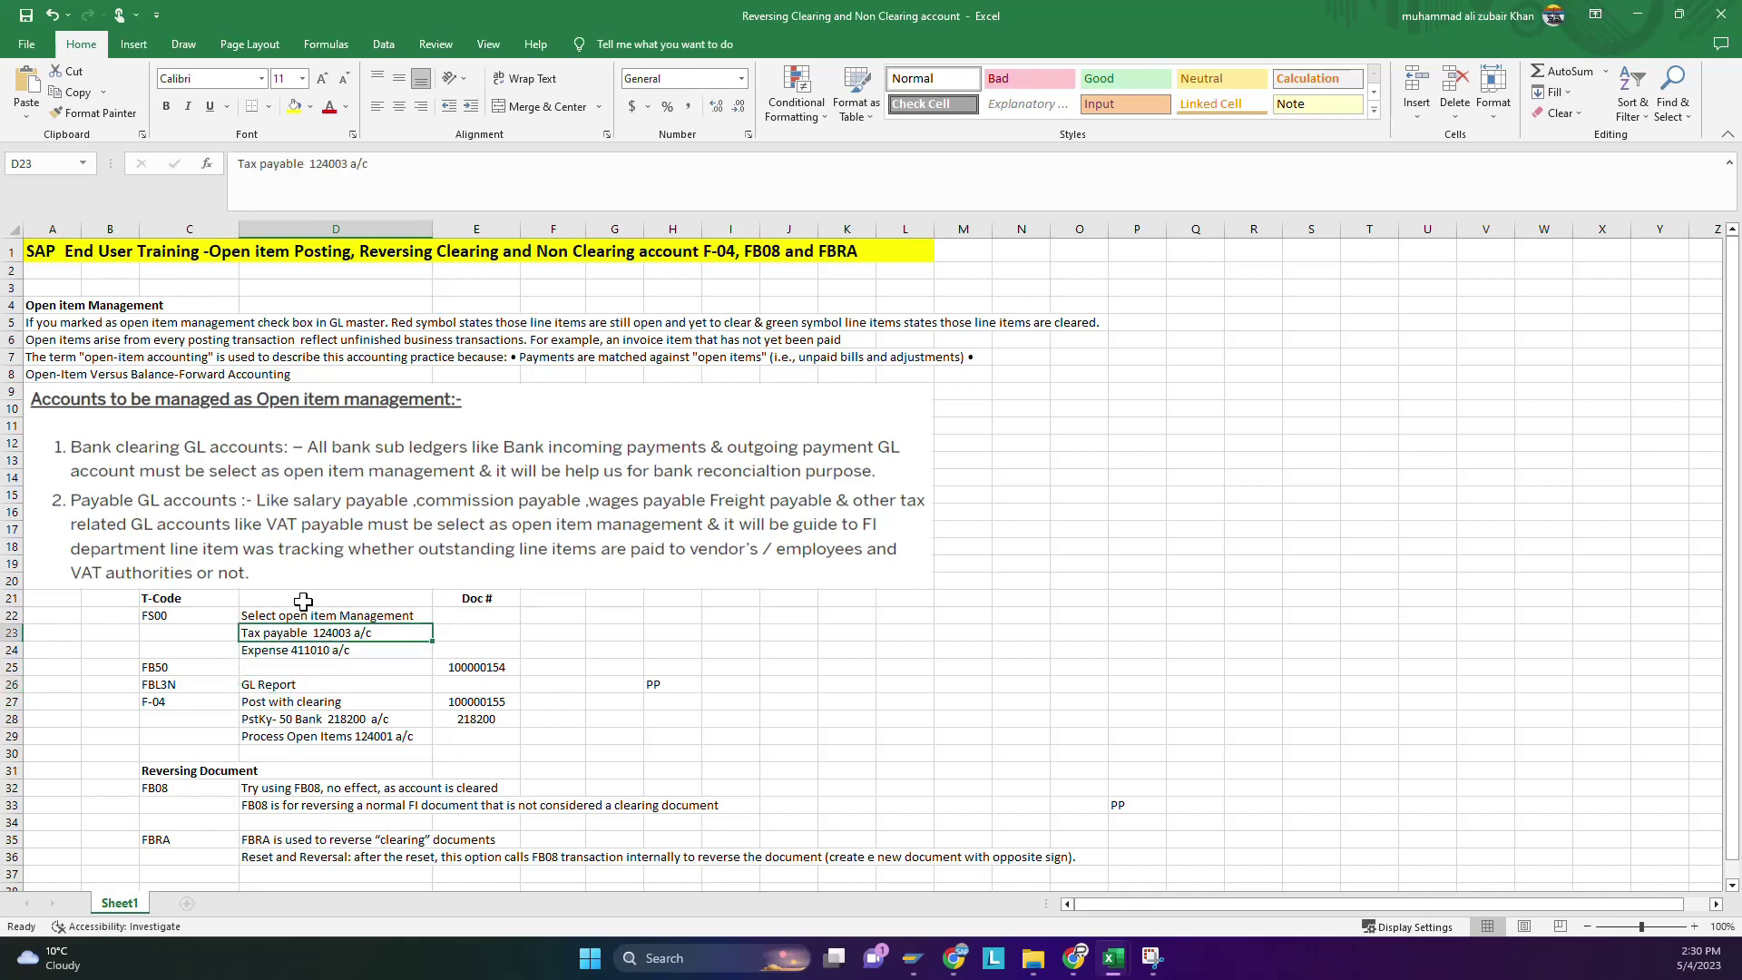
pyautogui.moveTo(348, 166); pyautogui.dragTo(310, 166)
pyautogui.hotkey('ctrl', 'c')
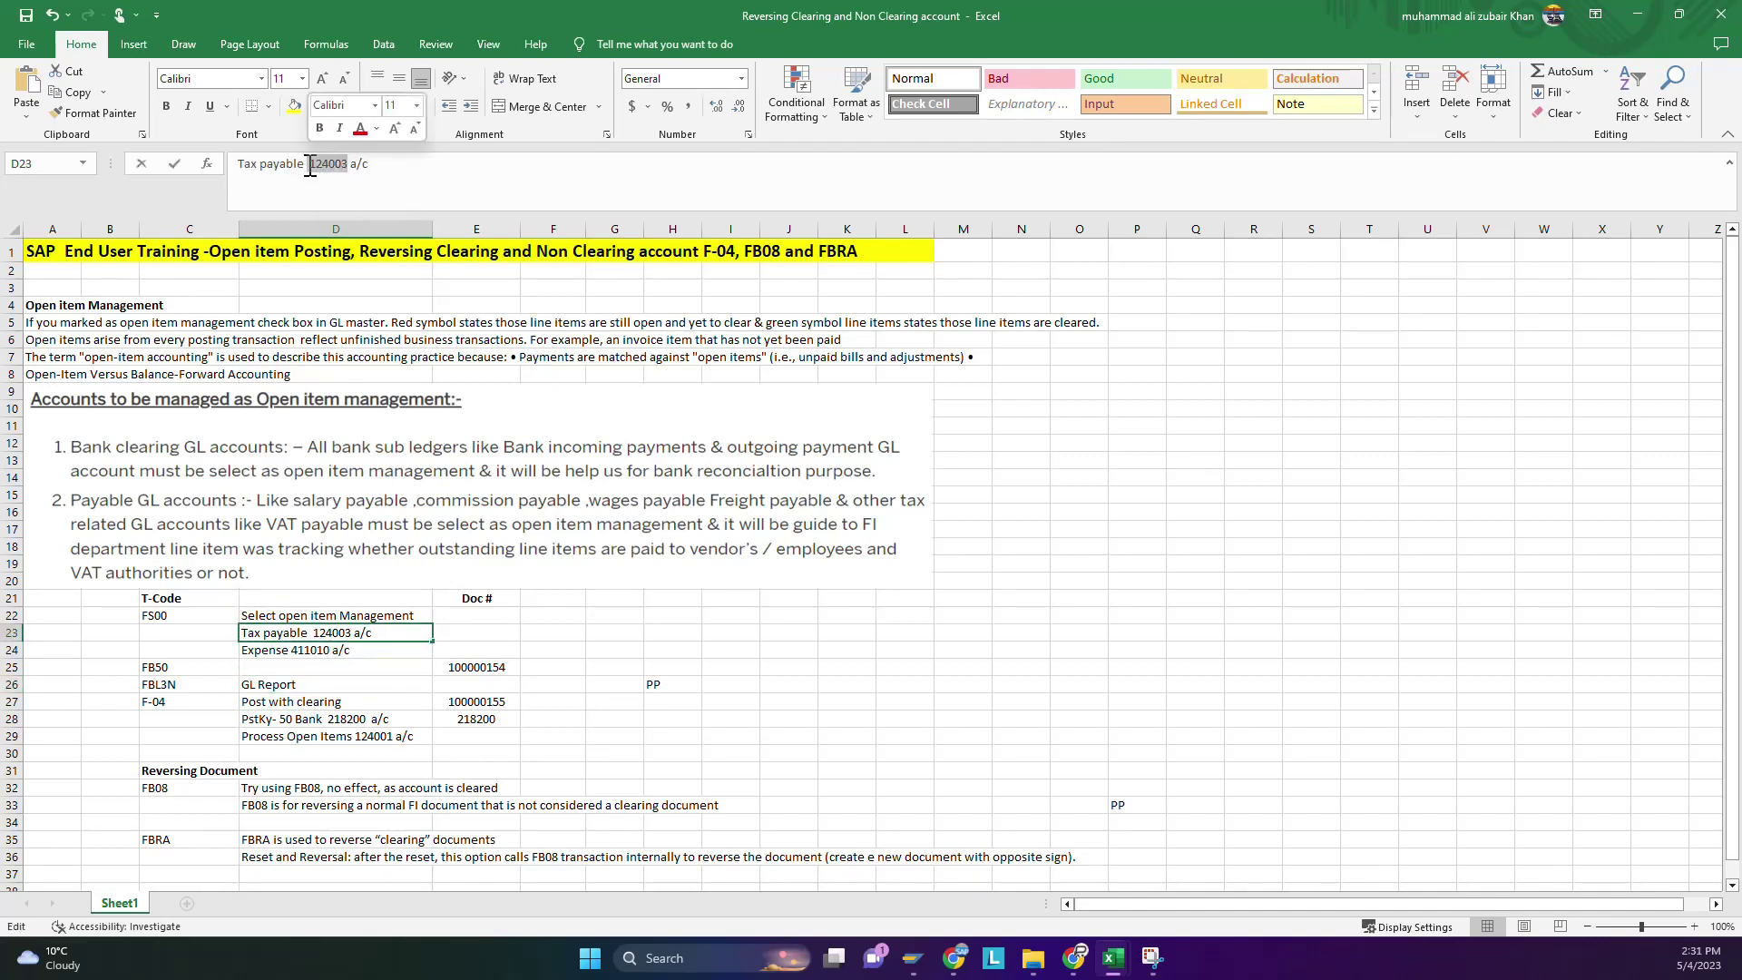
pyautogui.hotkey('alt', 'Tab')
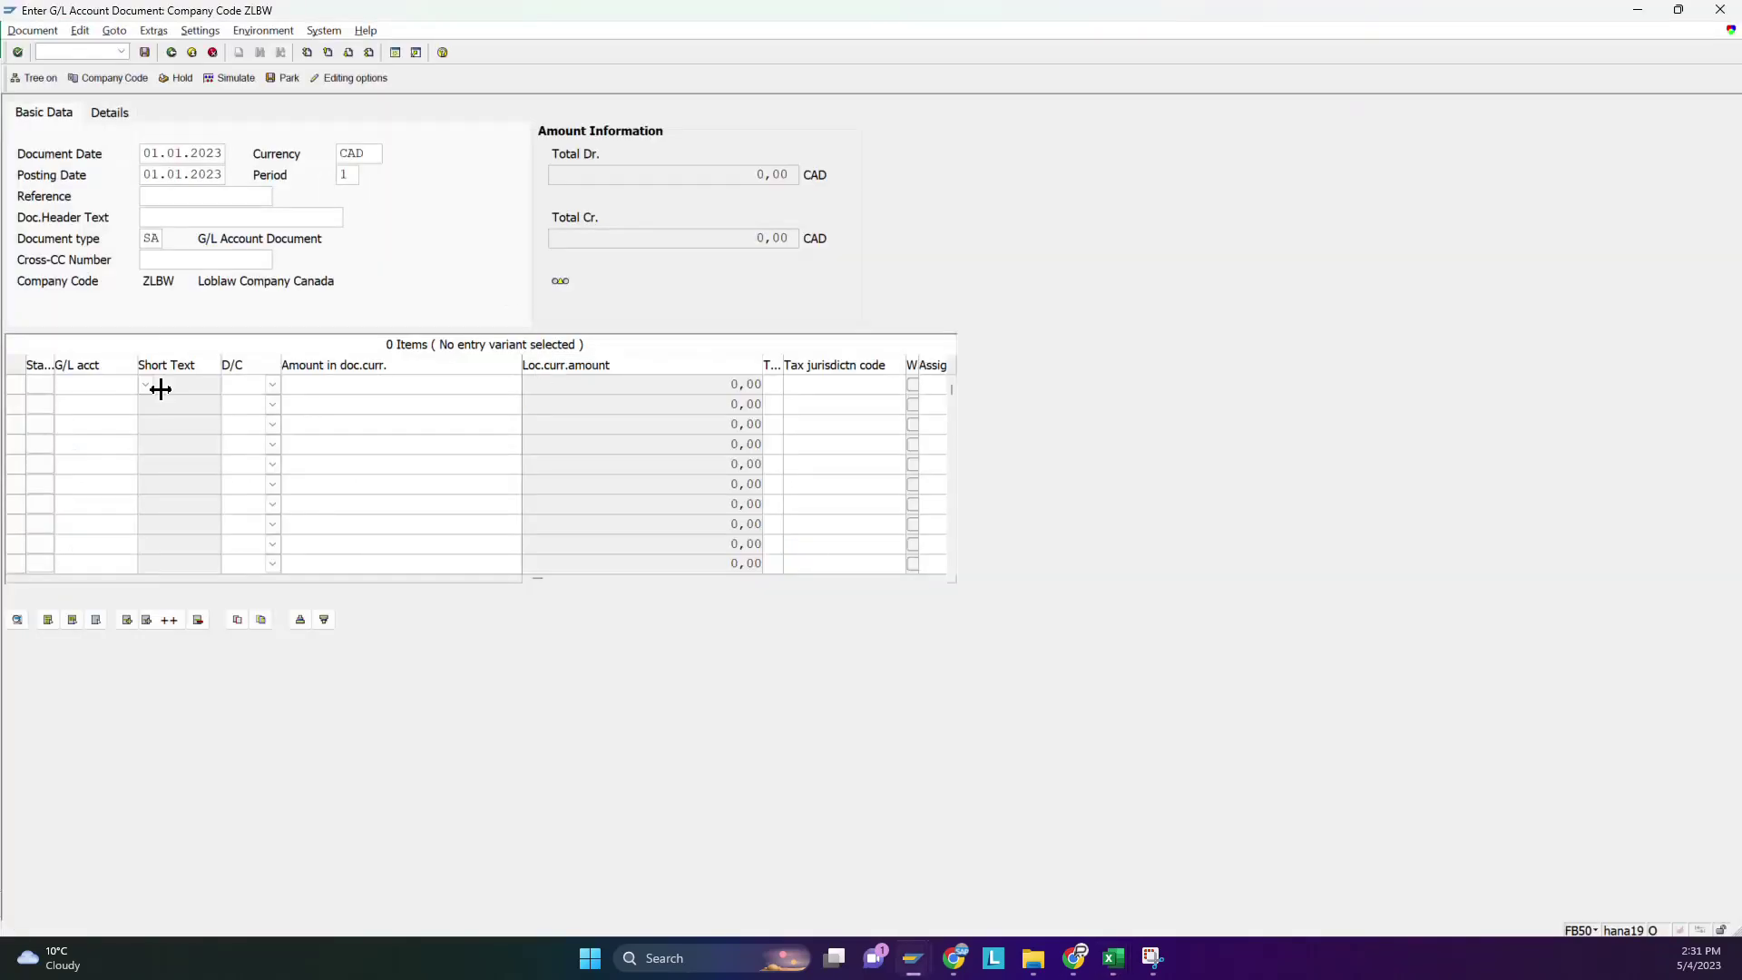
# Enter the first line item with G/L account 411010 as a debit of 200.
pyautogui.click(97, 389)
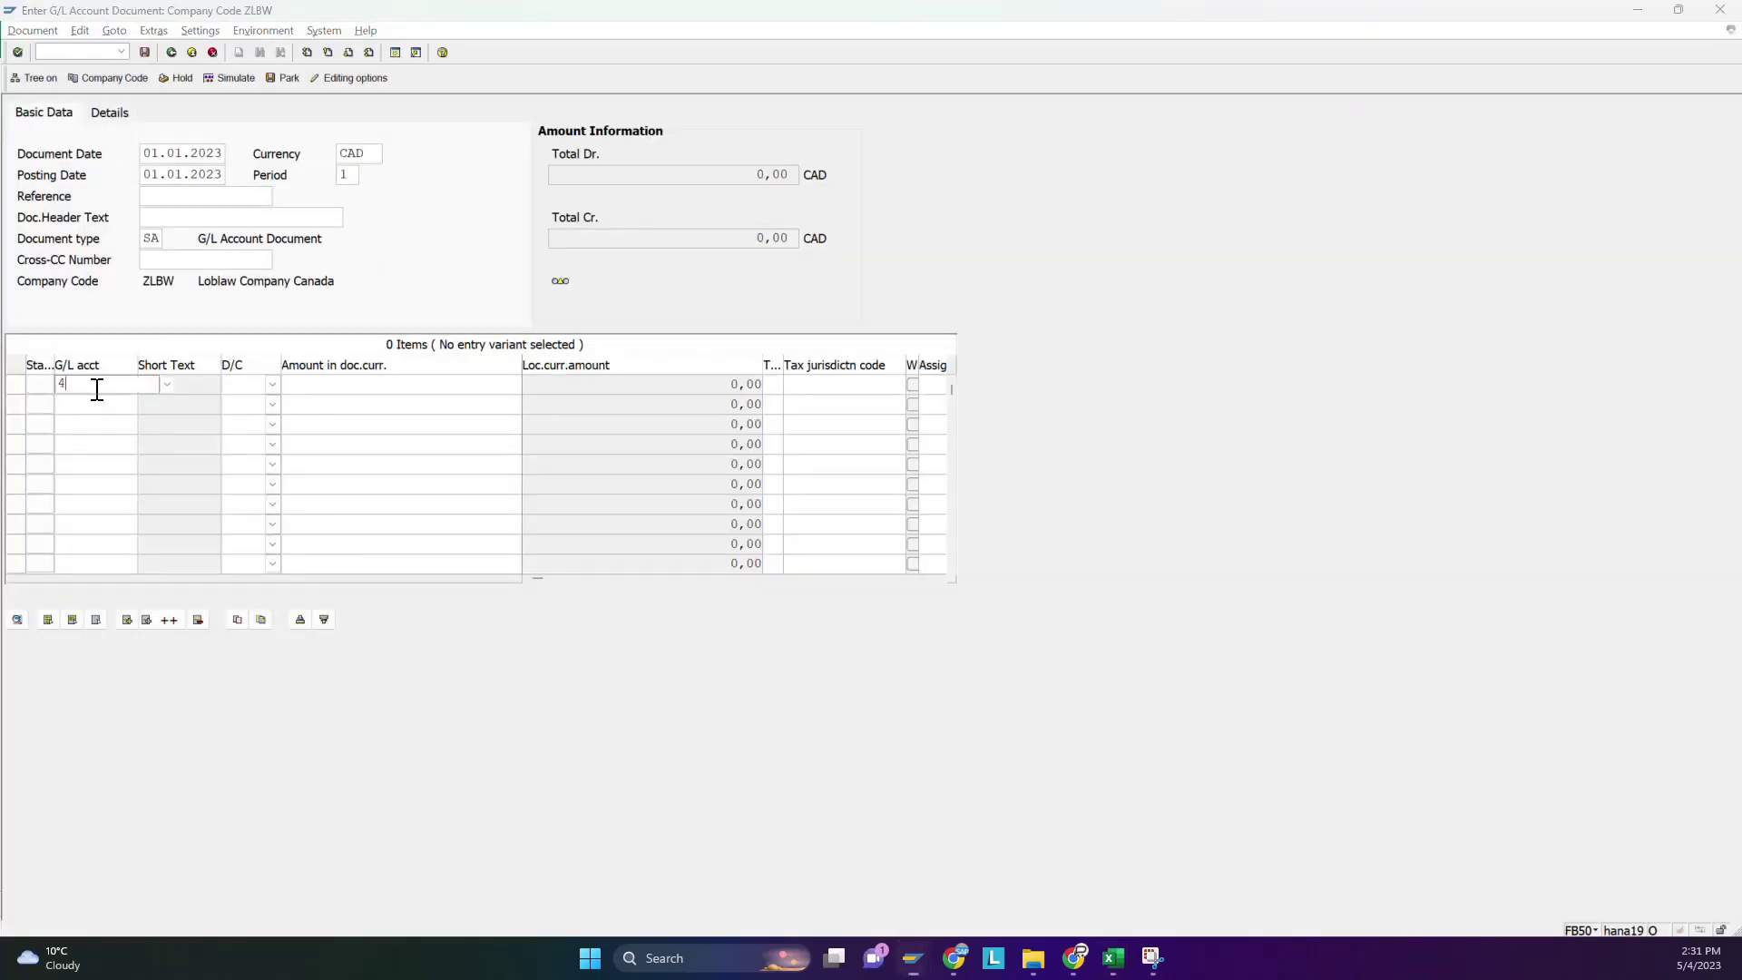
pyautogui.write('124003')
pyautogui.write('411010')
pyautogui.press('Tab')
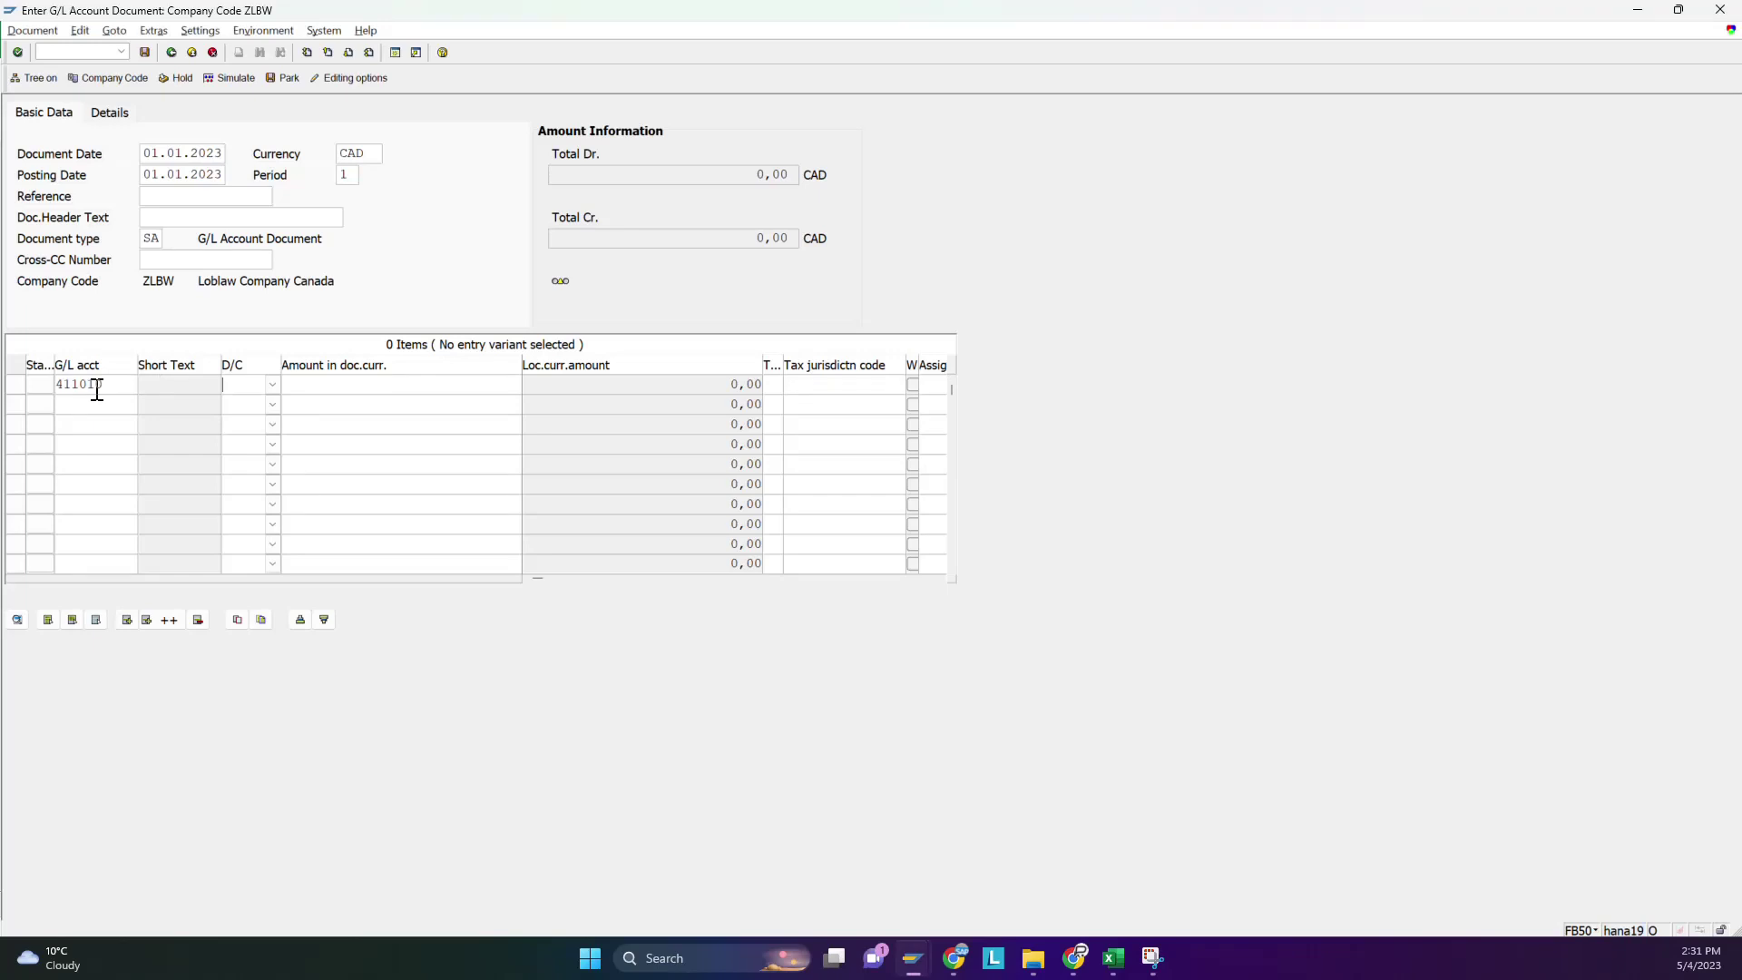
pyautogui.press('Down')
pyautogui.press('Tab')
pyautogui.write('20')
# Enter the second line item with G/L account 124003 as a credit of 200 and post the document.
pyautogui.click(92, 396)
pyautogui.hotkey('ctrl', 'v')
pyautogui.press('Tab')
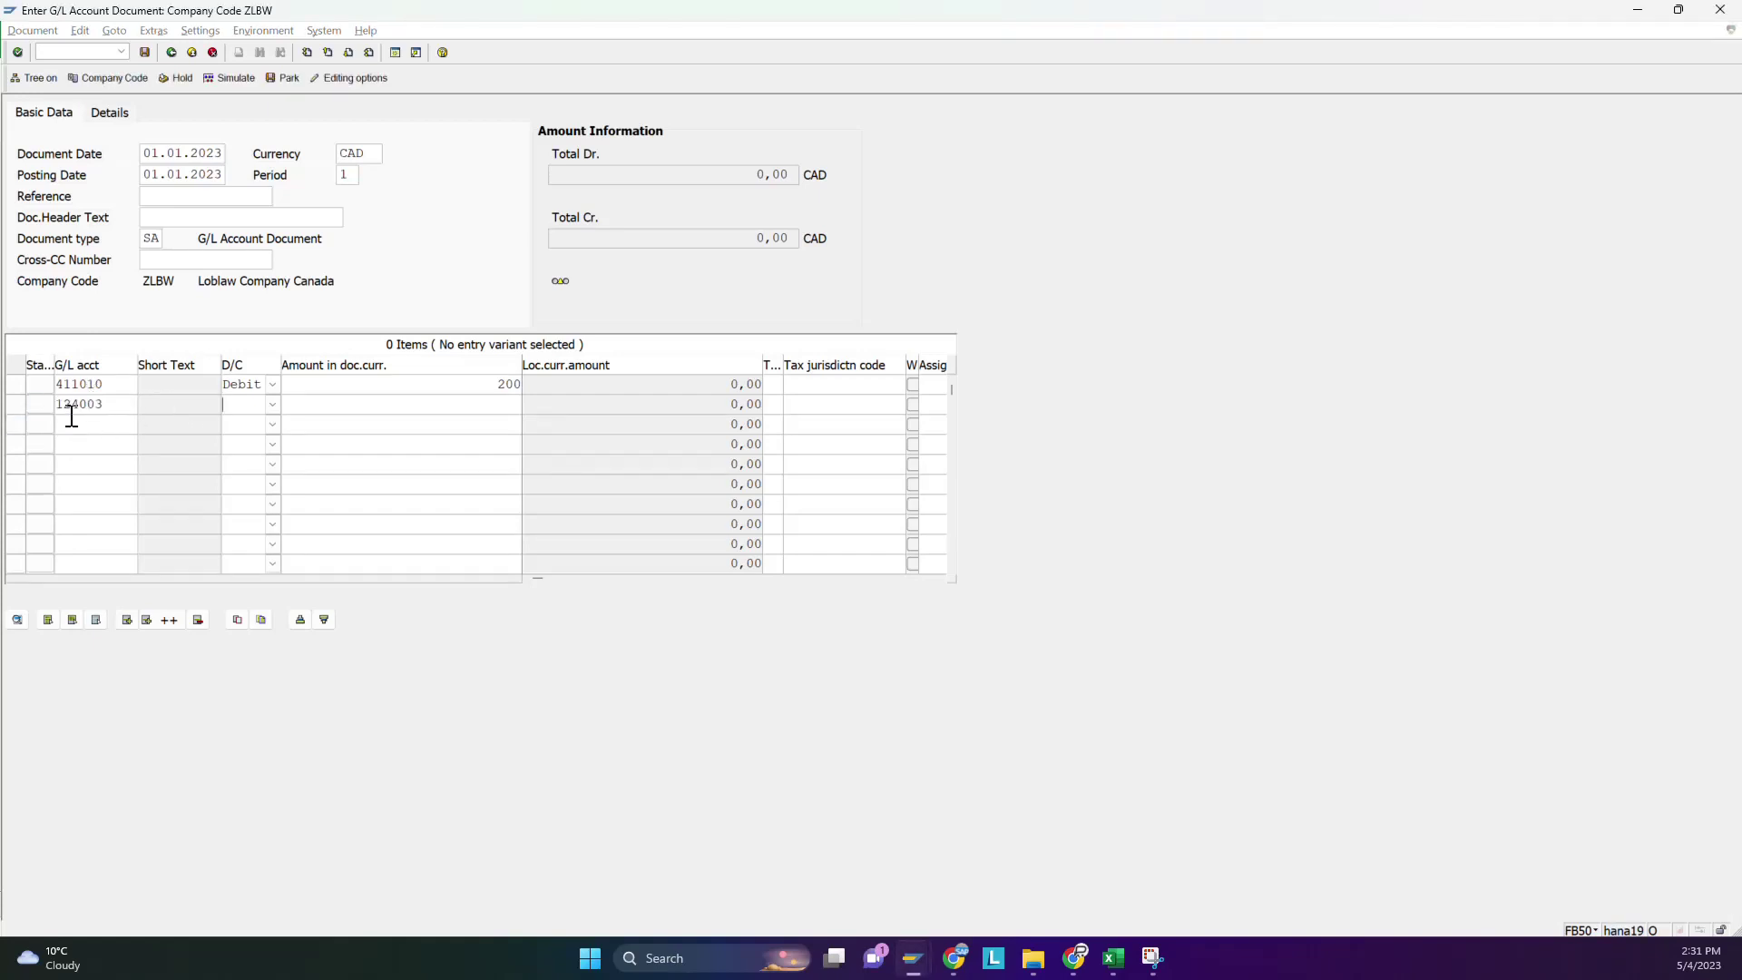
pyautogui.write('C')
pyautogui.write('200')
pyautogui.press('Return')
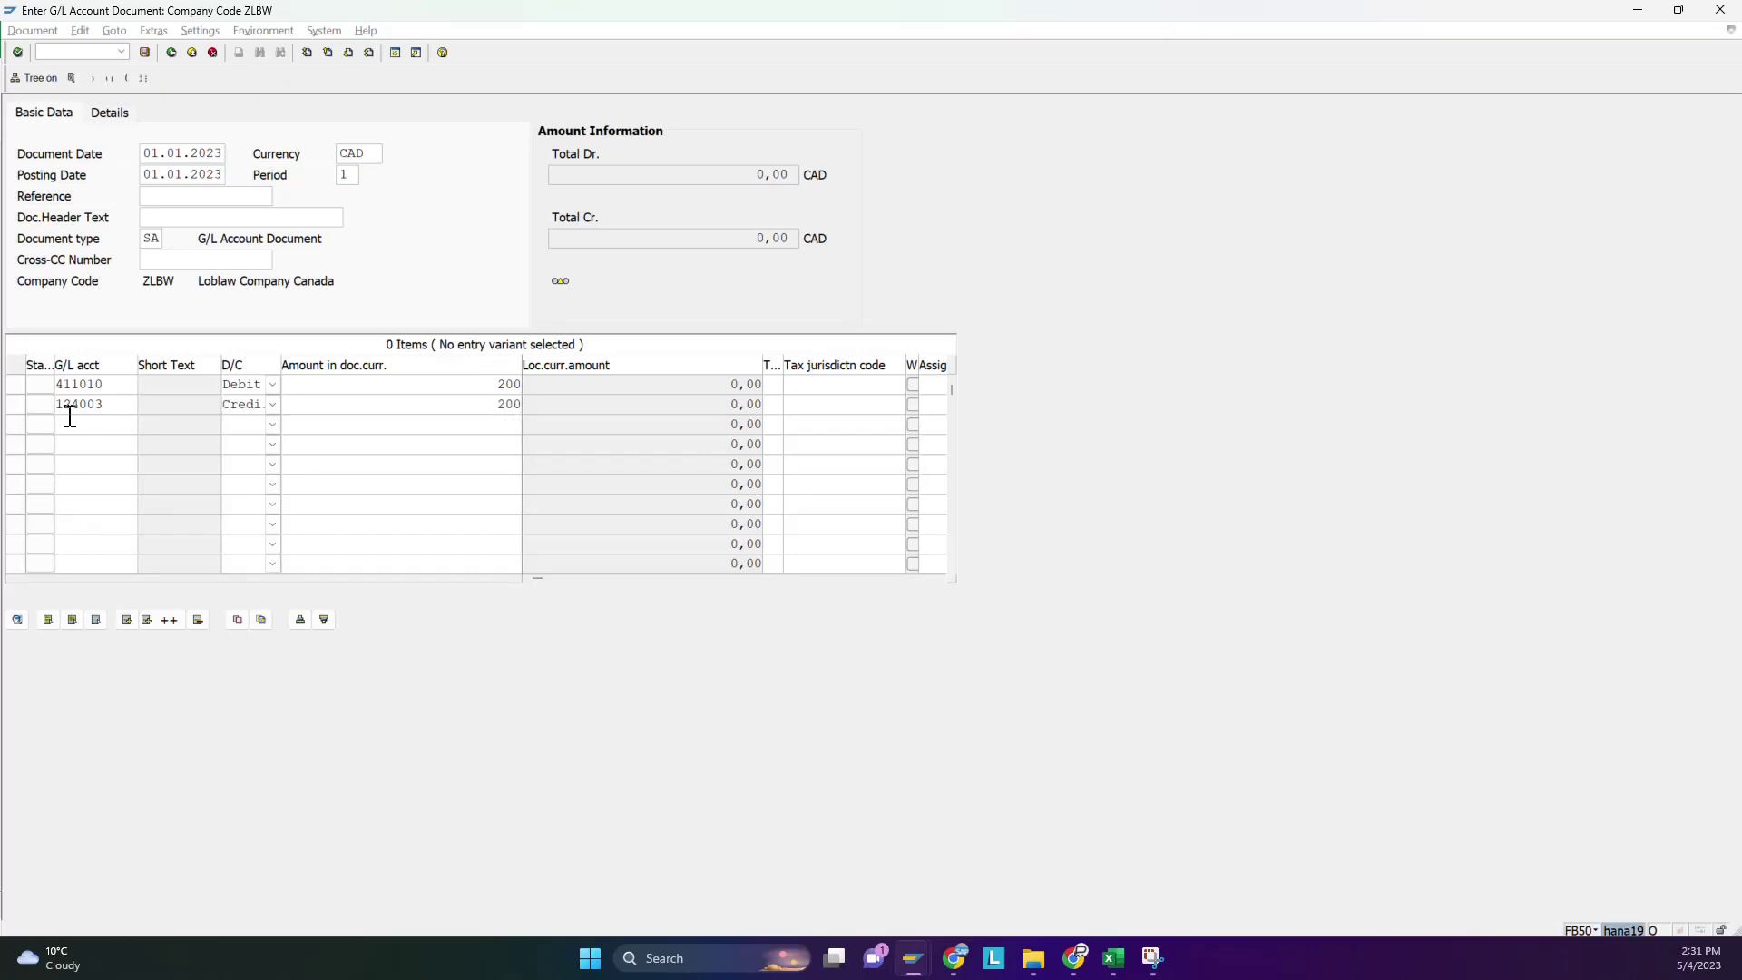
pyautogui.click(143, 52)
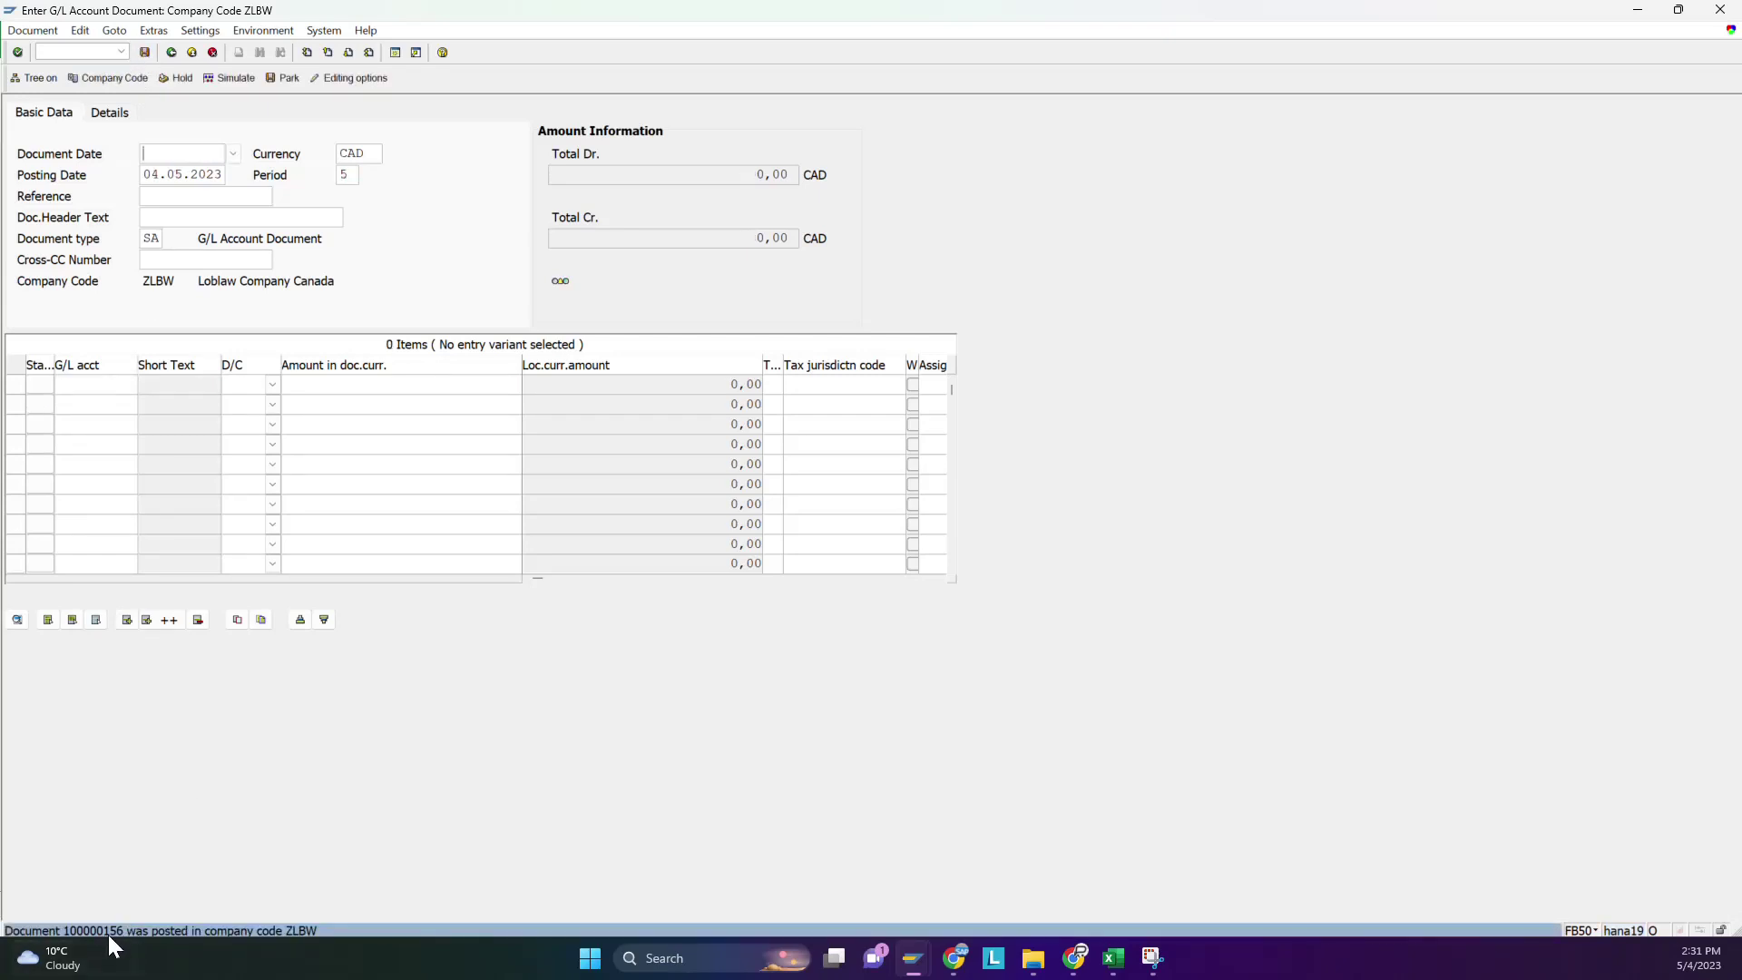
# Switch to the Excel notes and set the FB50 document number in cell E25 to 100000156.
pyautogui.click(1113, 958)
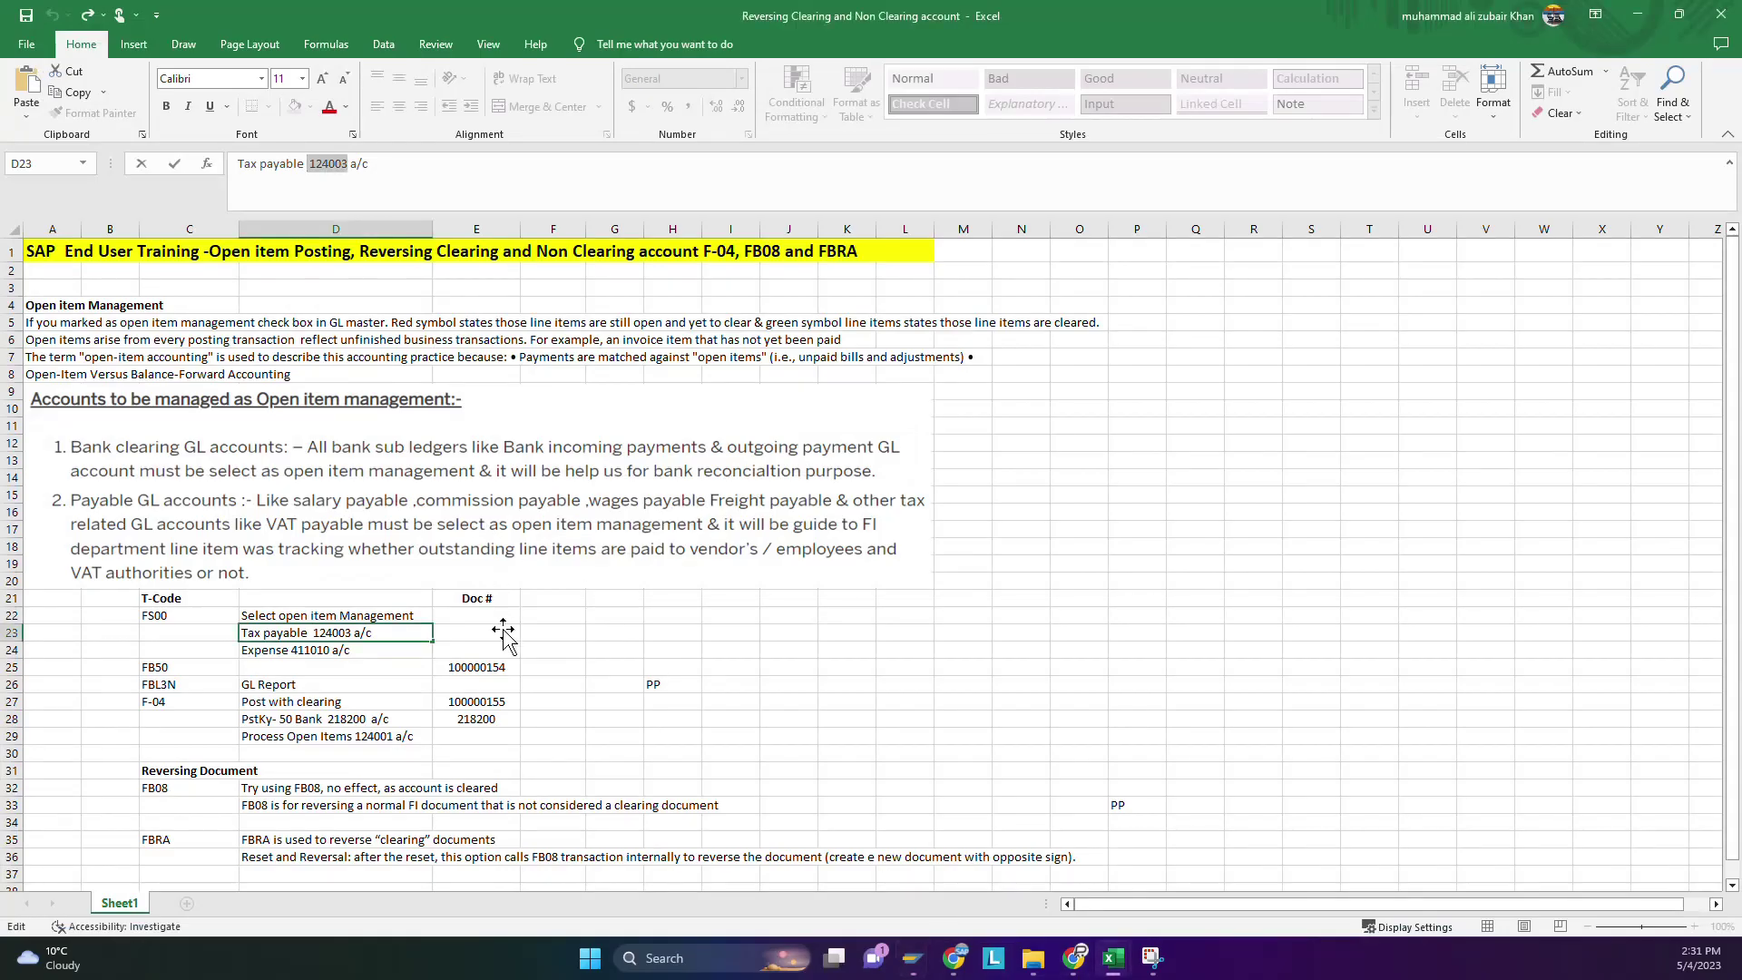
pyautogui.click(474, 667)
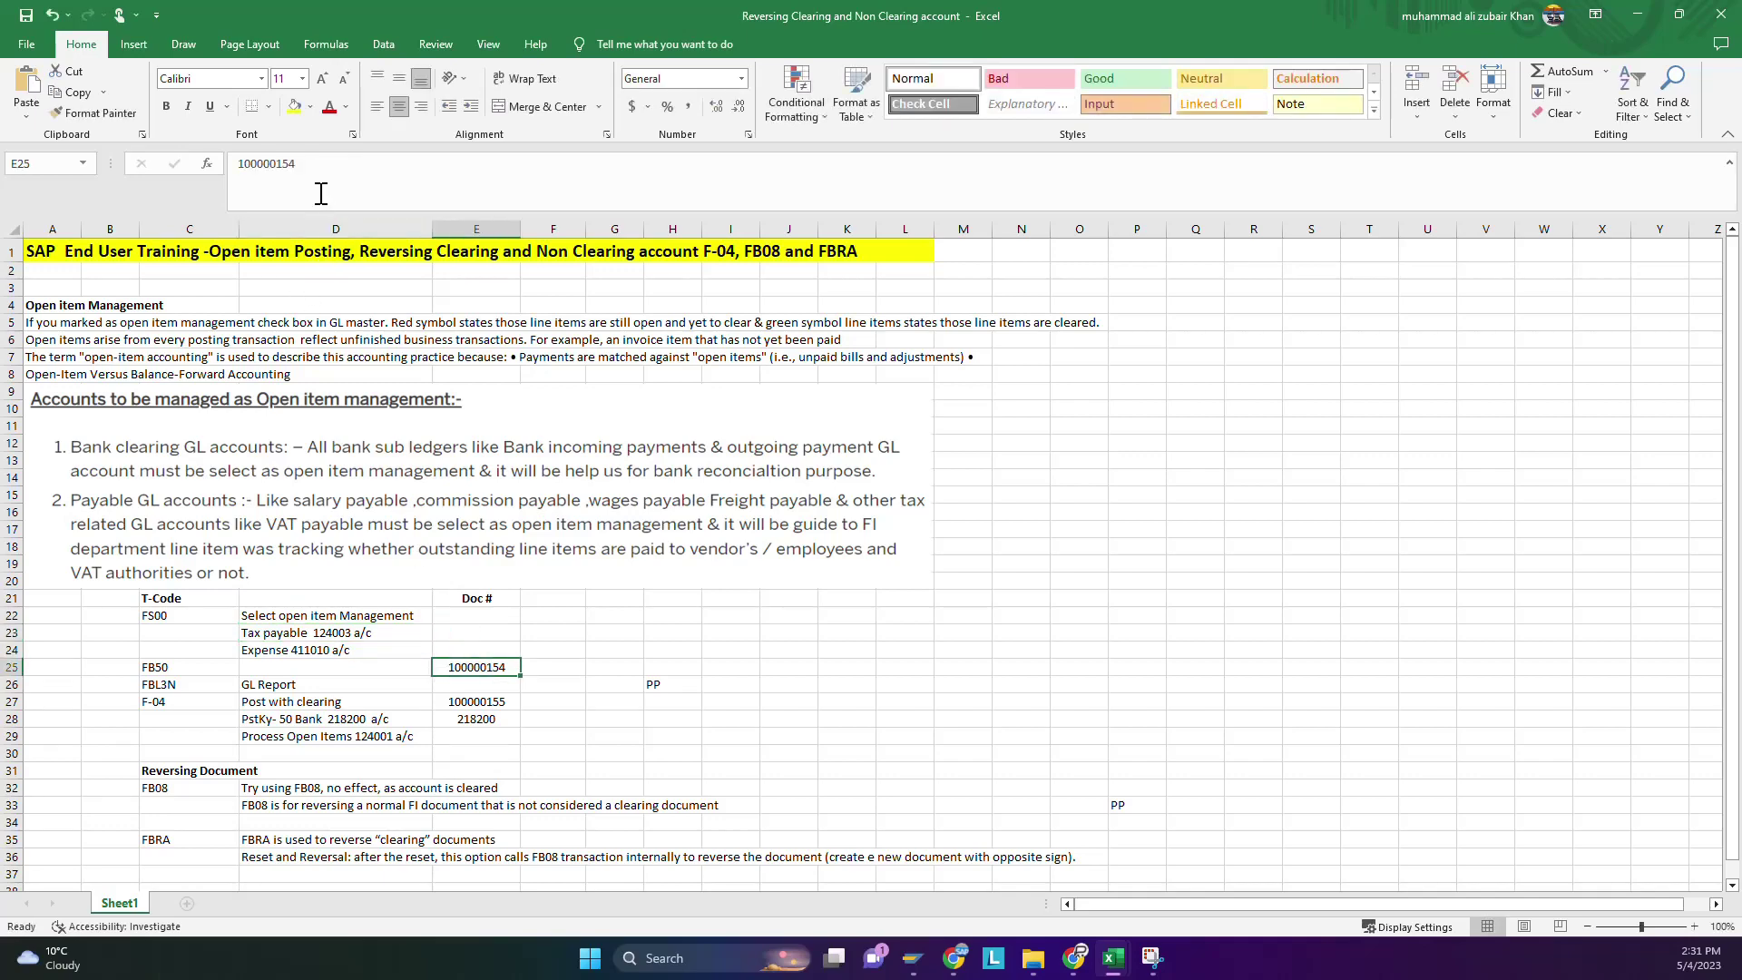
pyautogui.click(312, 163)
pyautogui.press('BackSpace')
pyautogui.write('6')
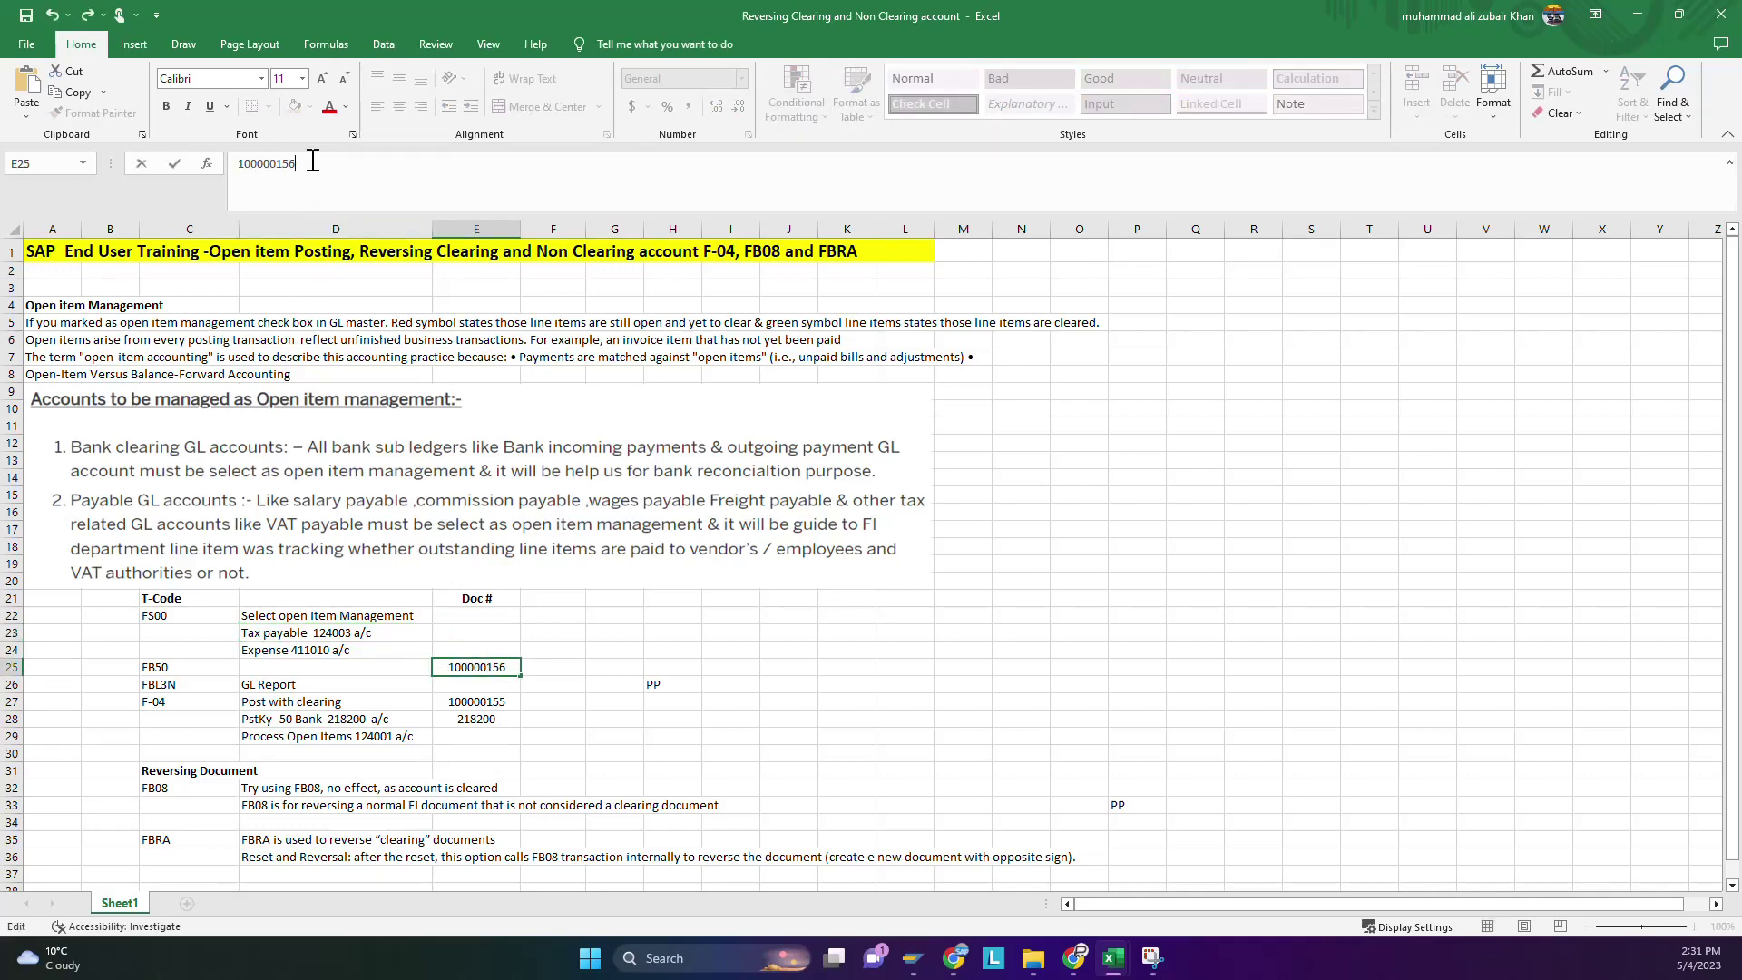
pyautogui.press('Return')
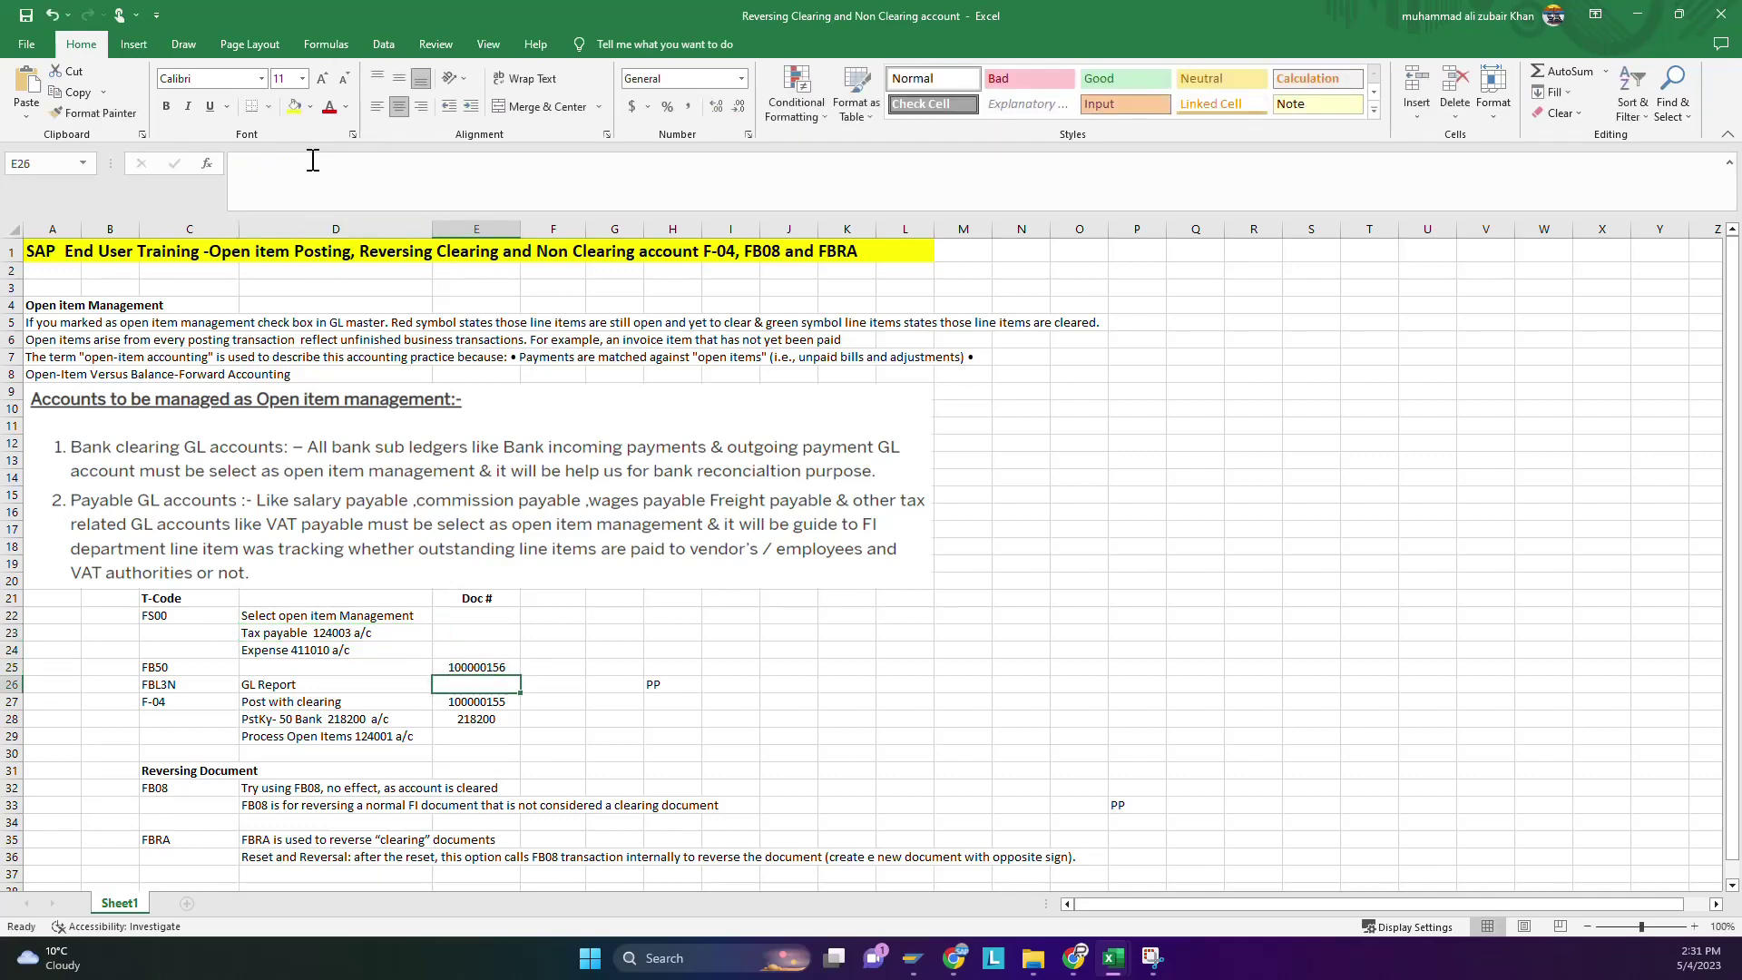
# Copy transaction code FBL3N from the Excel notes, open it in SAP and display the open items of G/L account 124003.
pyautogui.click(176, 690)
pyautogui.hotkey('ctrl', 'c')
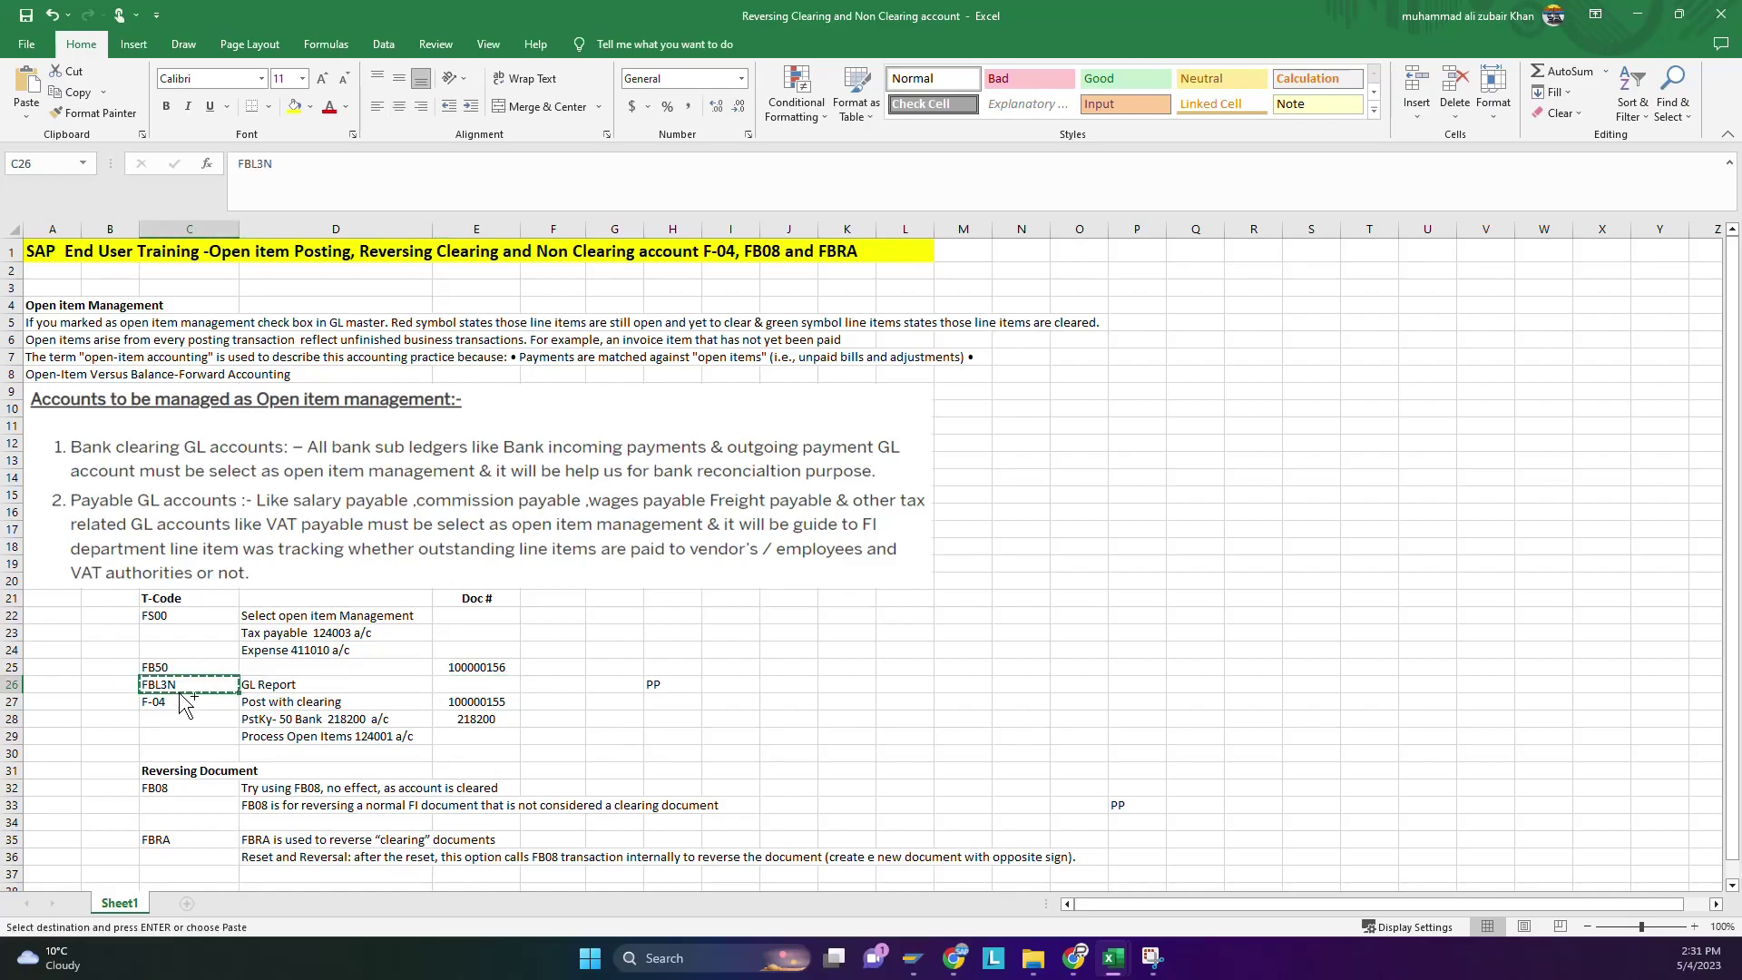
pyautogui.hotkey('alt', 'Tab')
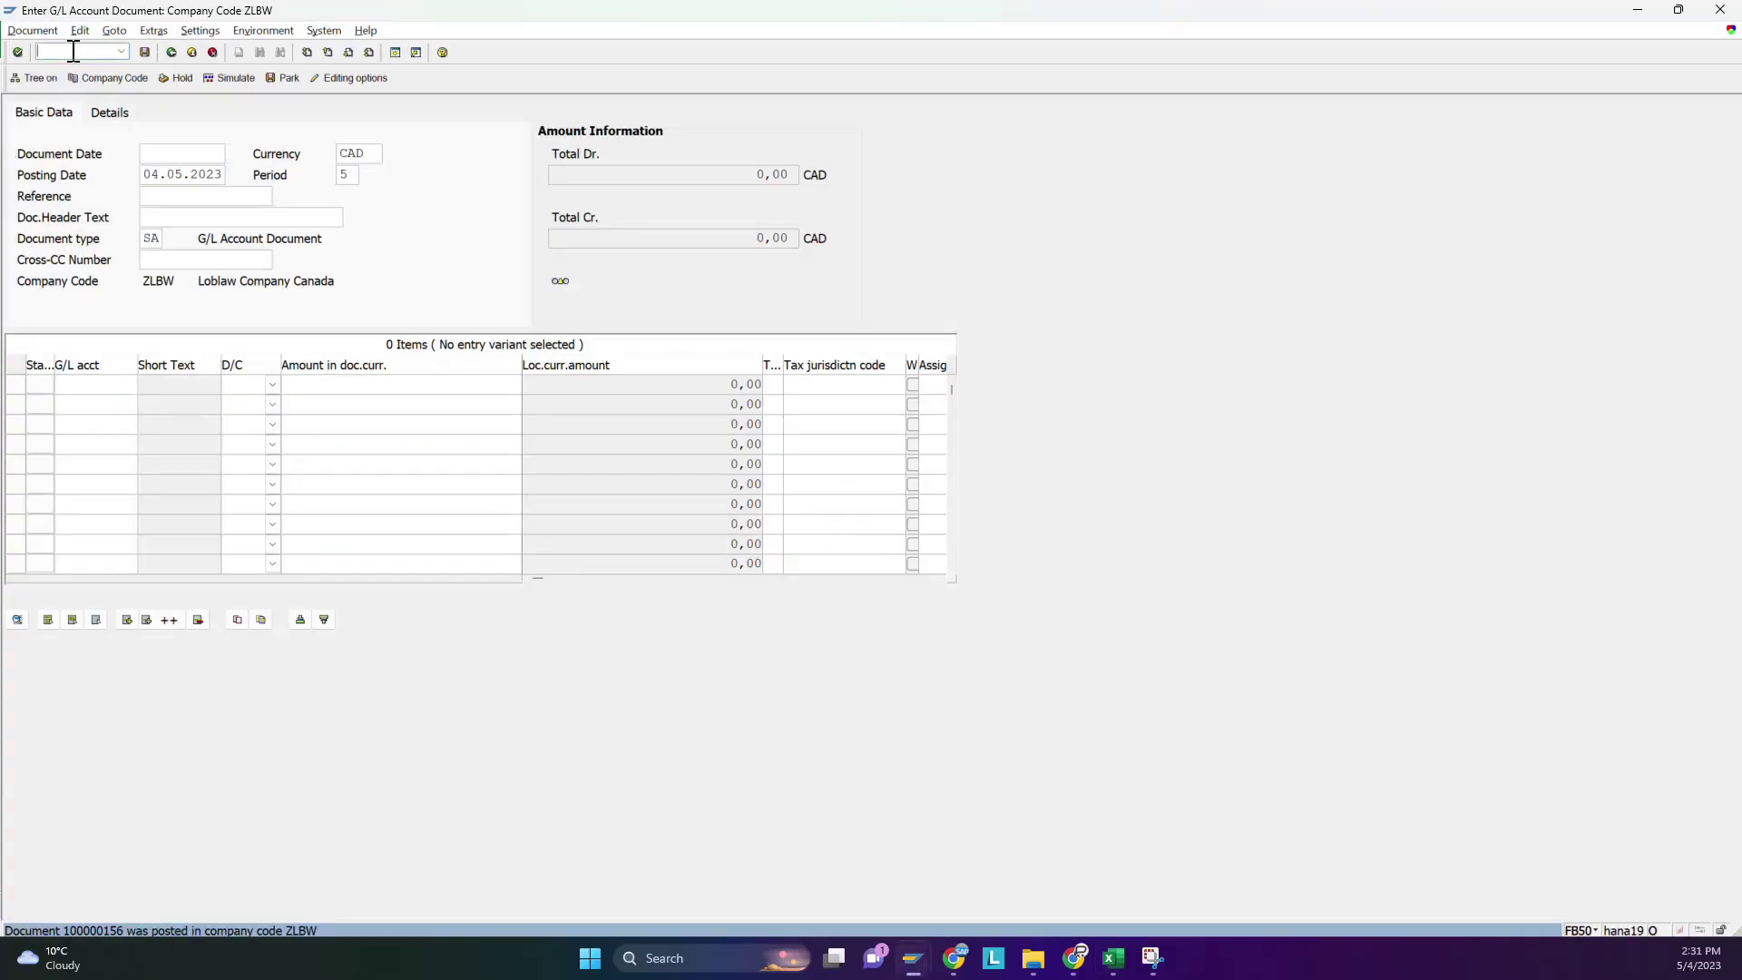
pyautogui.click(73, 52)
pyautogui.write('/N')
pyautogui.hotkey('ctrl', 'v')
pyautogui.press('Return')
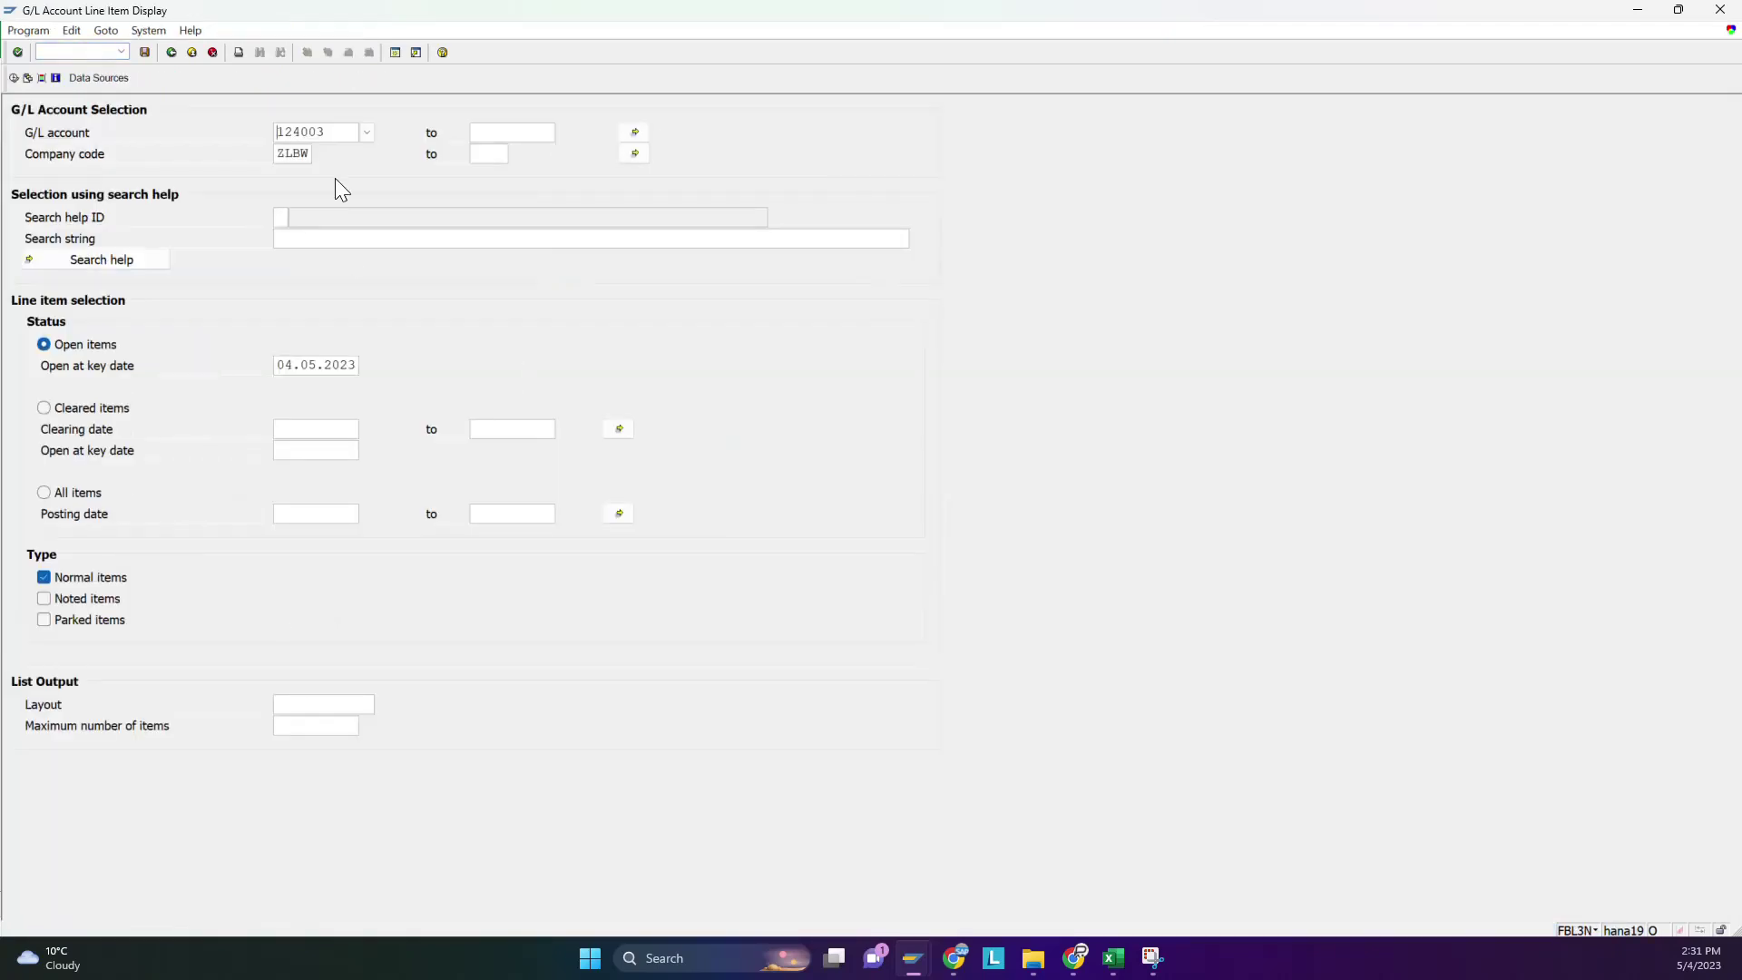
pyautogui.click(13, 78)
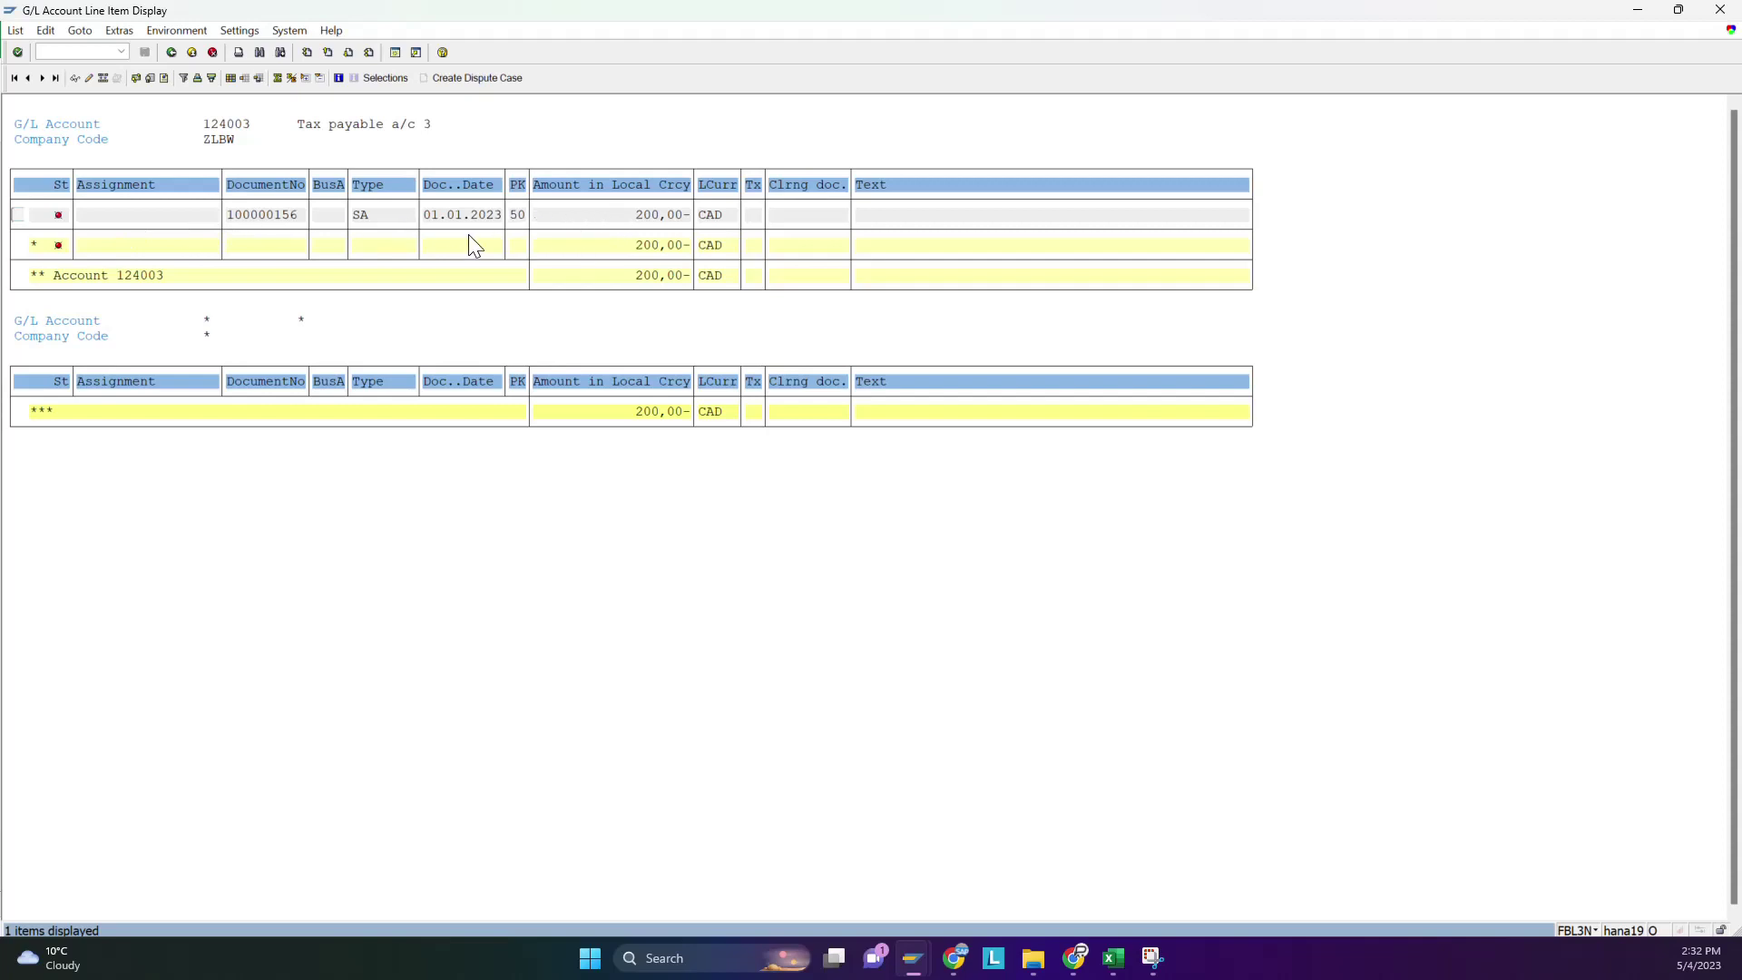
# Copy transaction code F-04 from the Excel notes and open that transaction in SAP.
pyautogui.hotkey('alt', 'Tab')
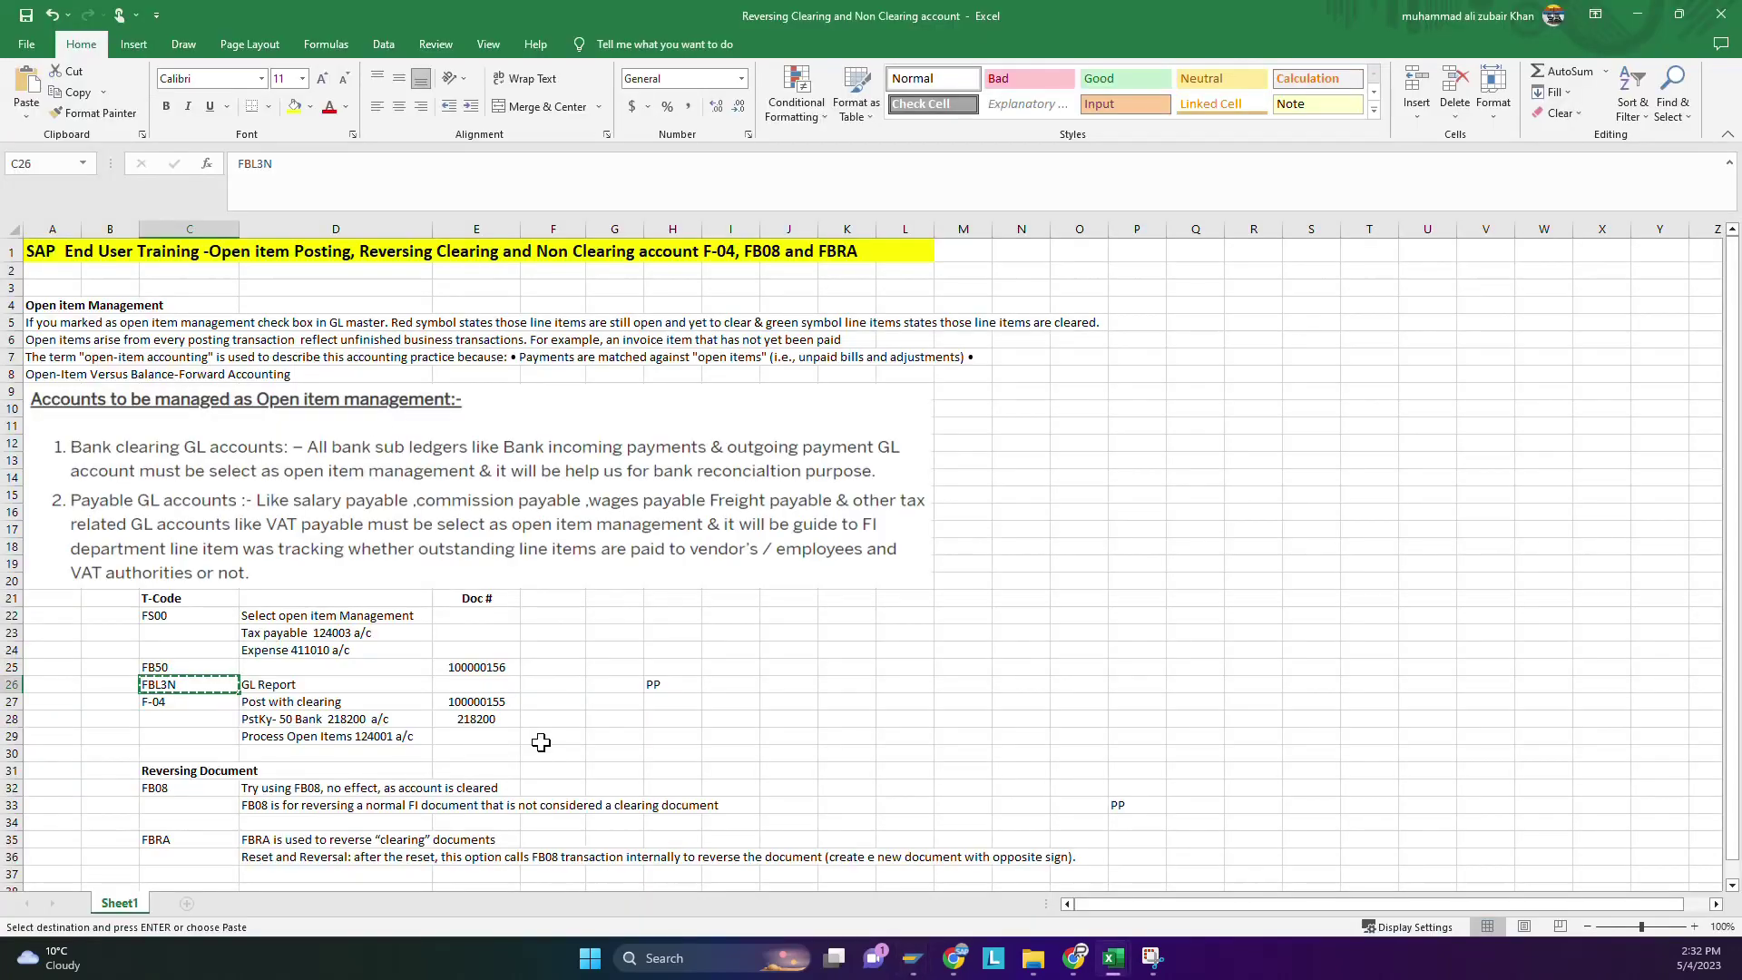
pyautogui.click(185, 706)
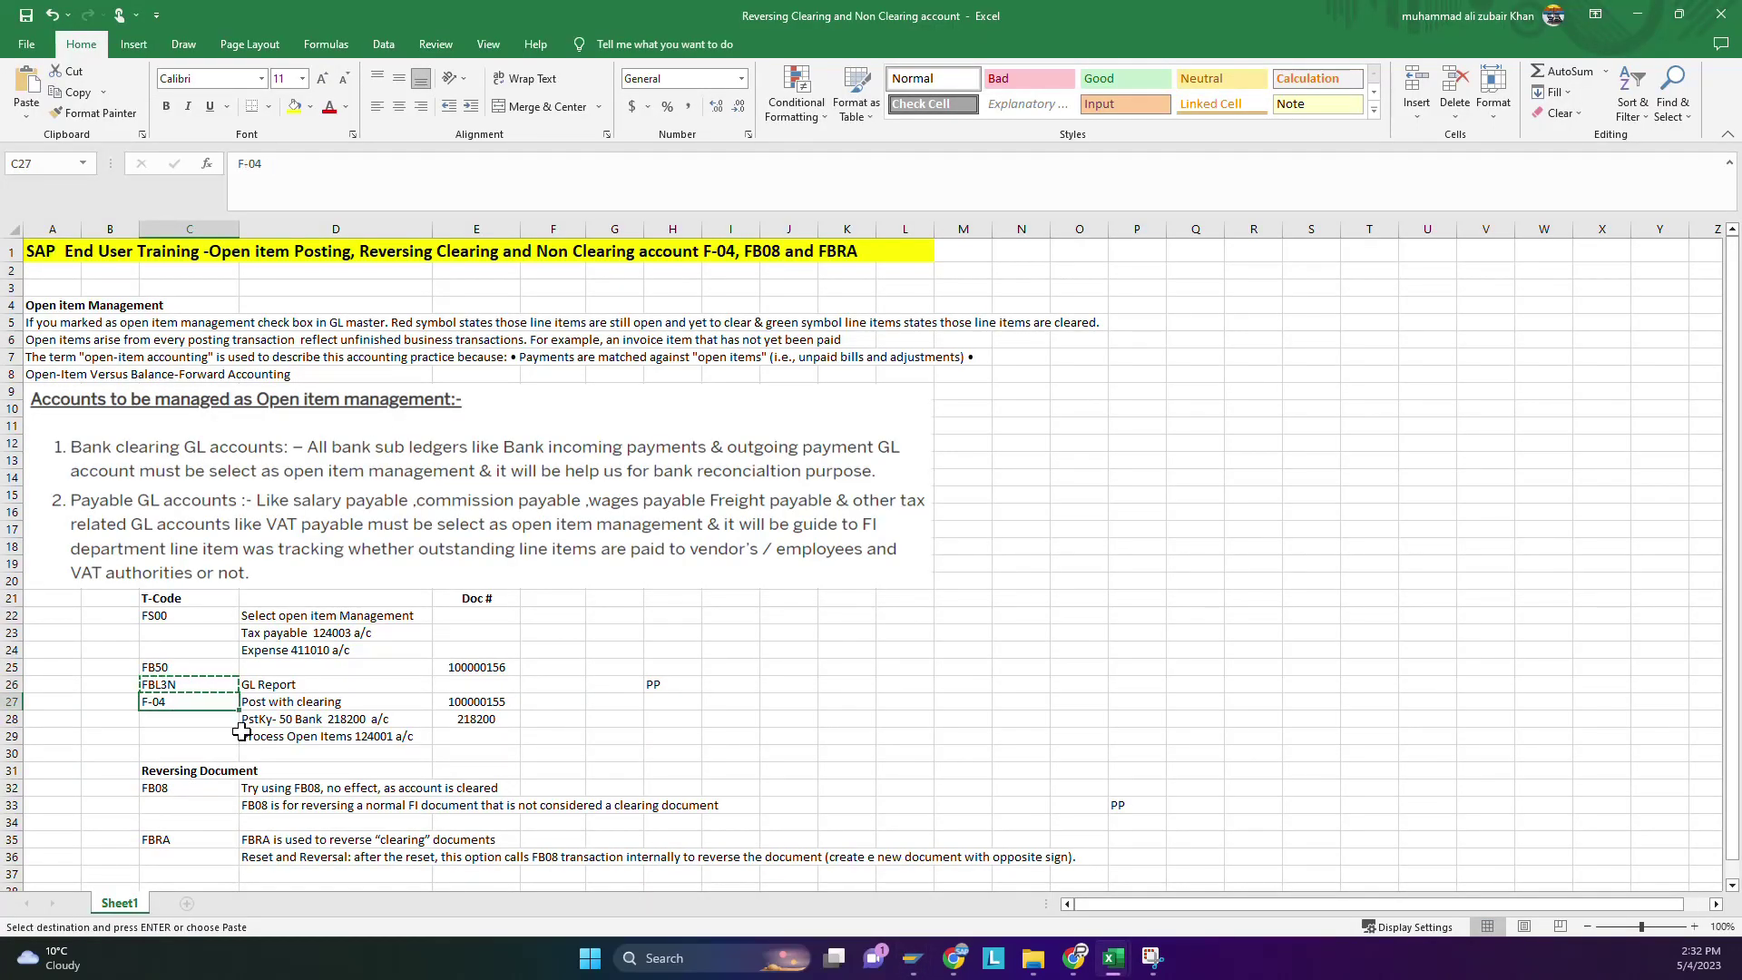
pyautogui.hotkey('ctrl', 'c')
pyautogui.press('alt')
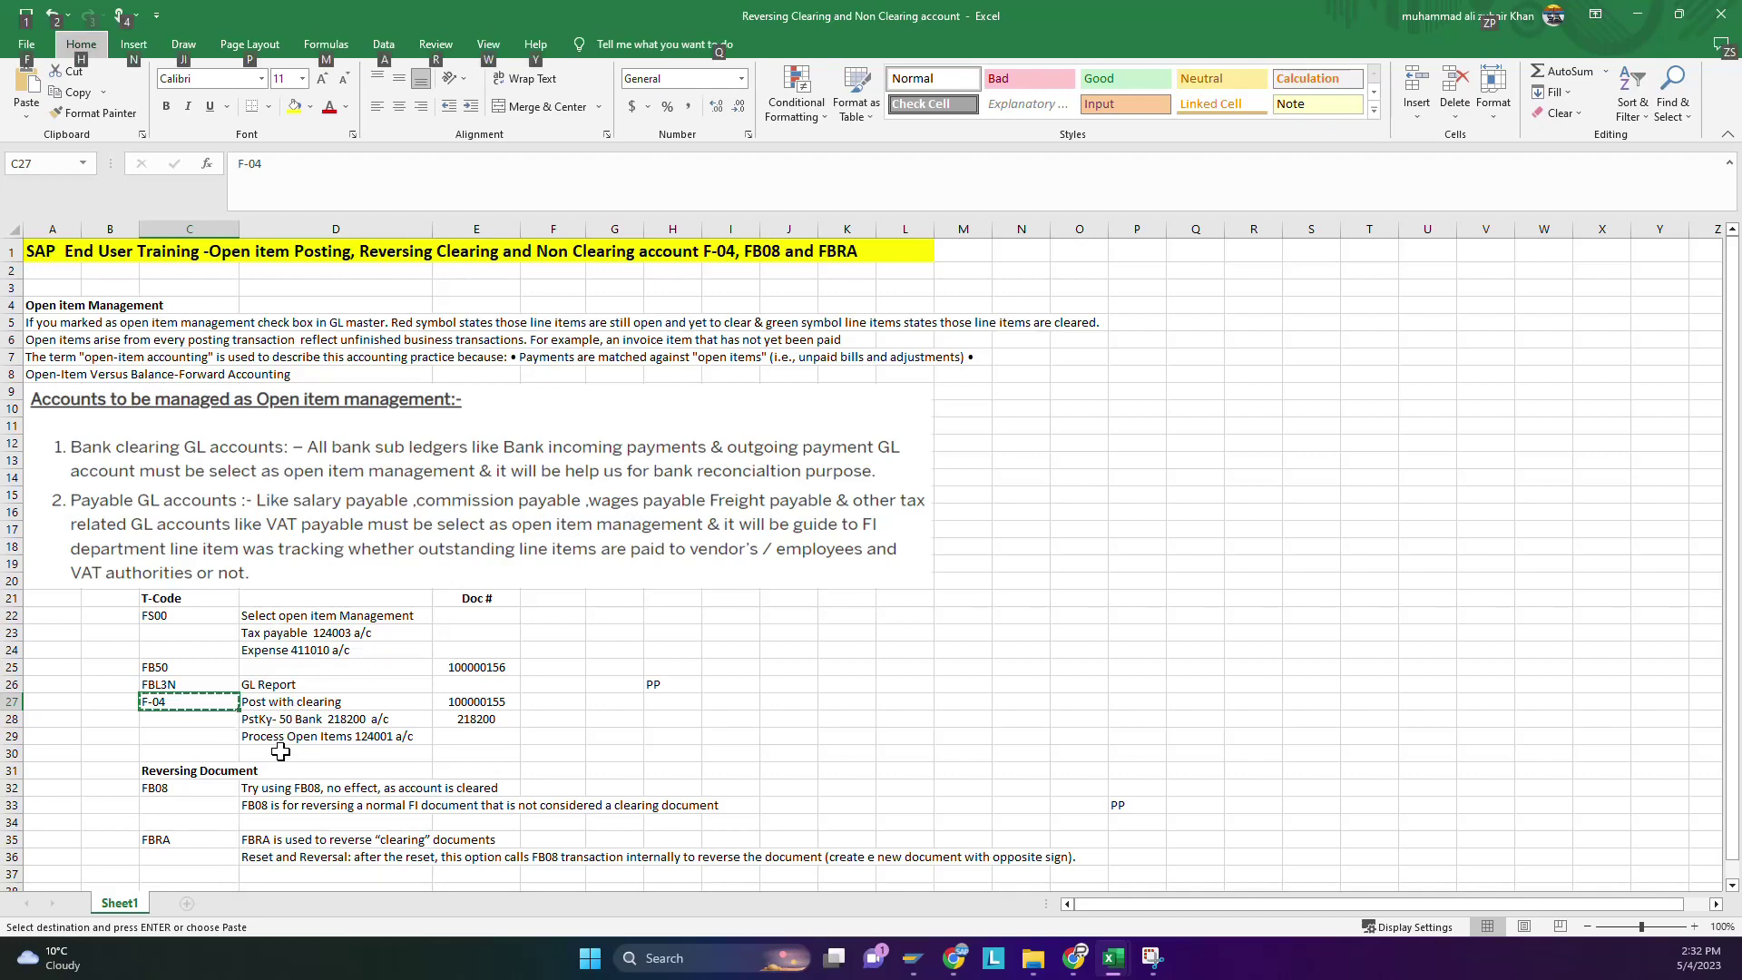
pyautogui.hotkey('alt', 'Tab')
pyautogui.click(95, 50)
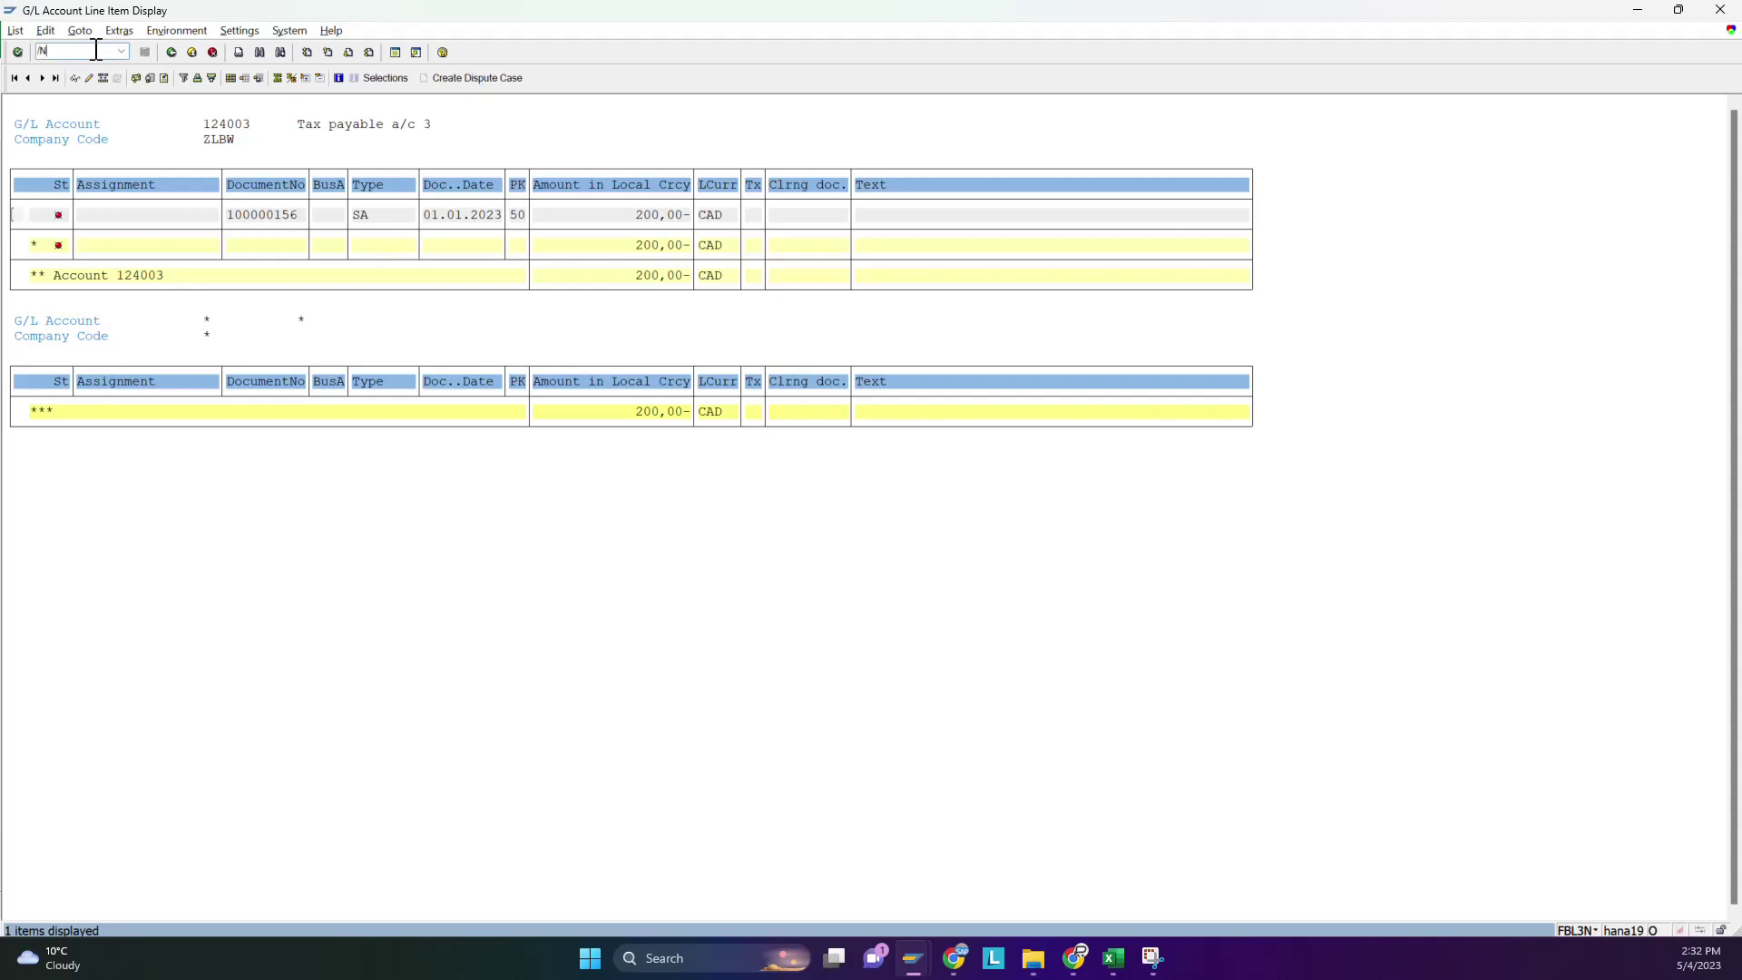
pyautogui.write('/nf-04')
pyautogui.press('Return')
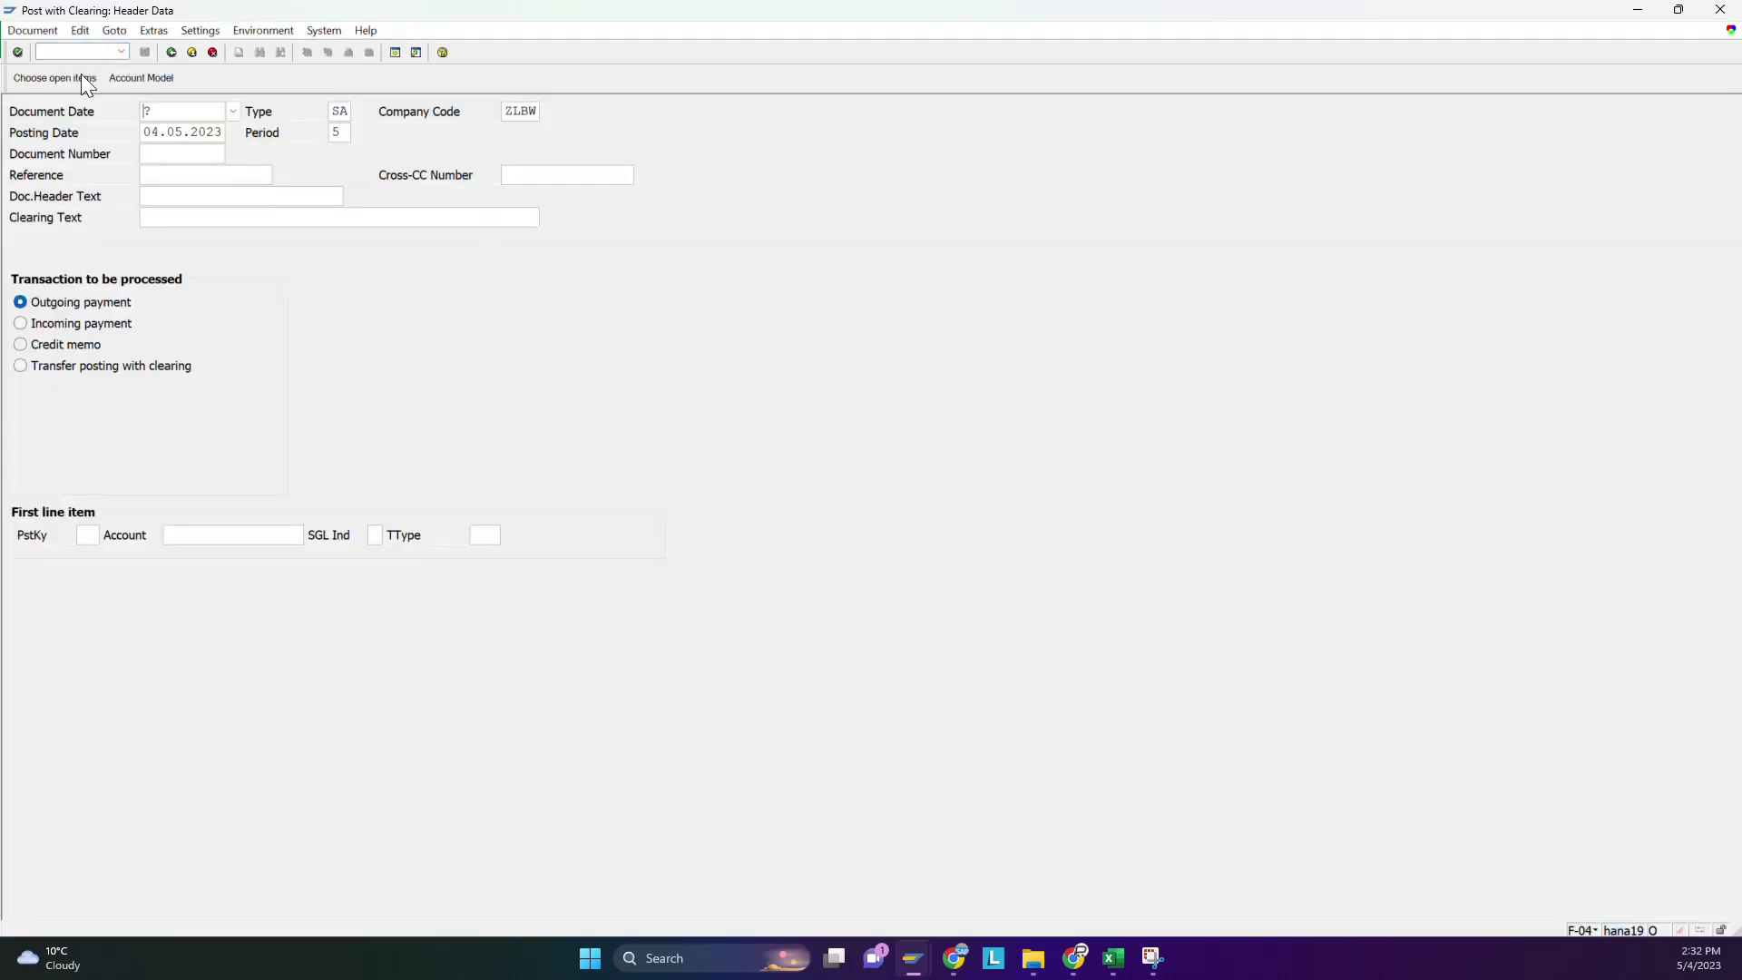
# Set both the document date and the posting date of the clearing document to 01.01.2023.
pyautogui.write('0')
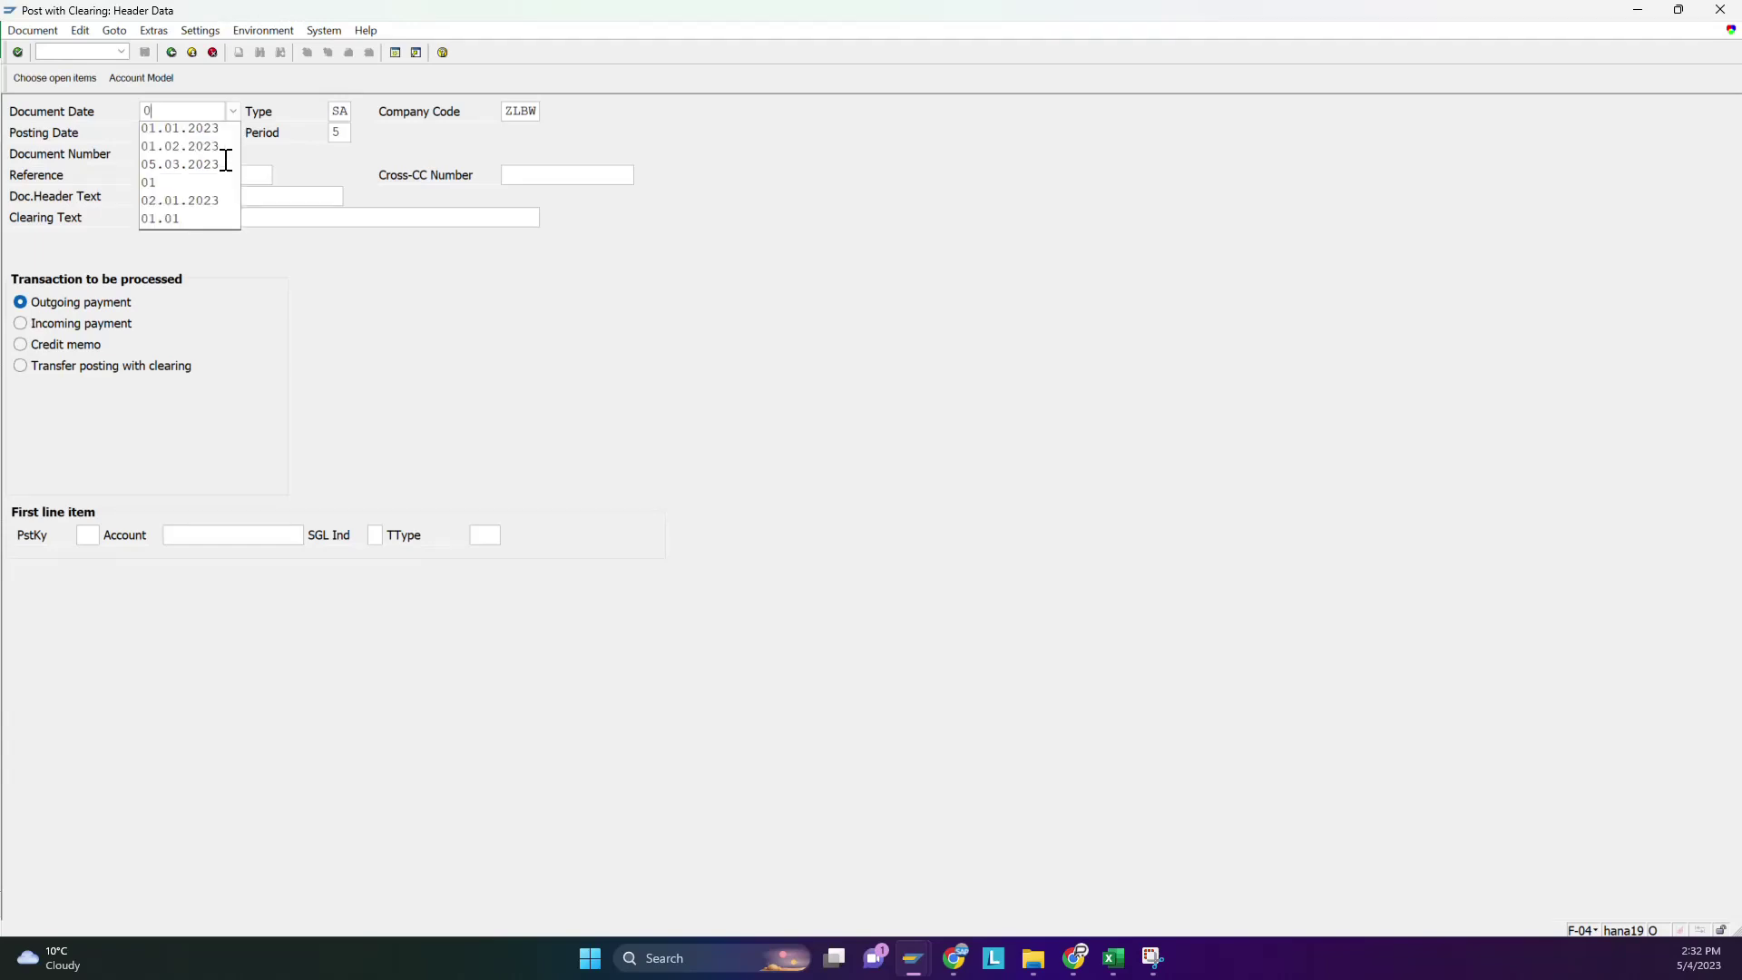
pyautogui.write('1.01.2023')
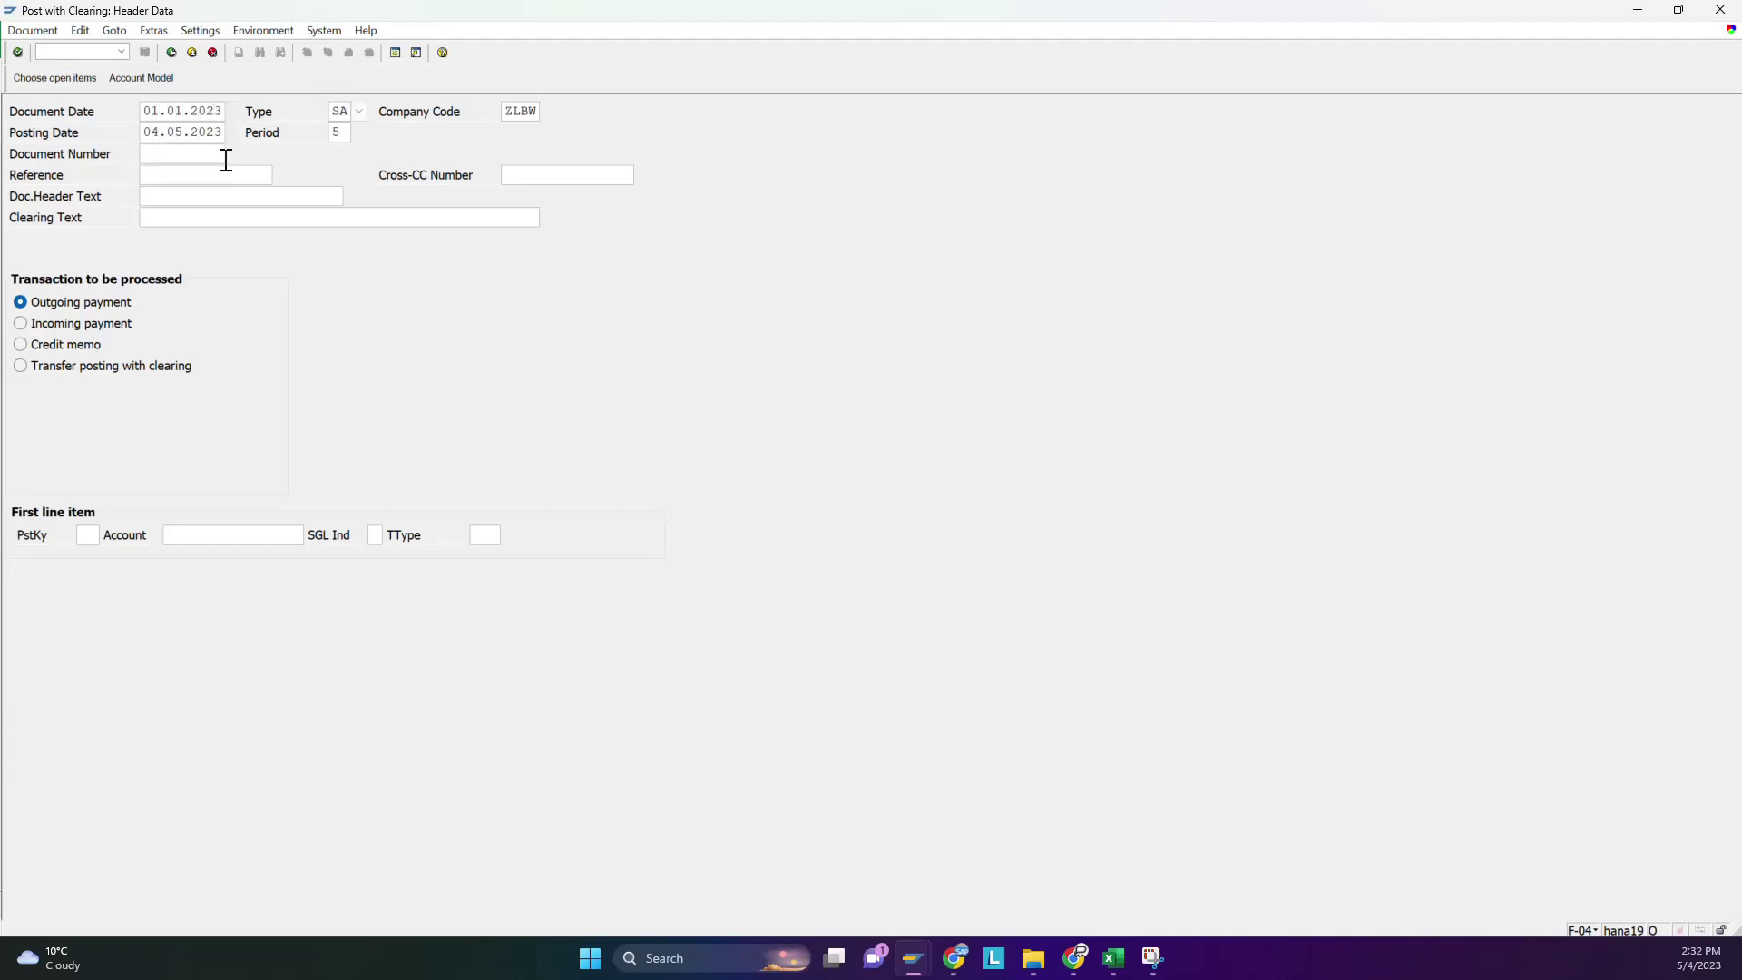
pyautogui.press('Tab')
pyautogui.press('Delete')
pyautogui.write('01.01.2023')
pyautogui.click(215, 154)
# Enter posting key 50 and bank account 218200 from the Excel notes as the first line item, and continue to its details.
pyautogui.write('50')
pyautogui.hotkey('alt', 'Tab')
pyautogui.hotkey('ctrl', 'c')
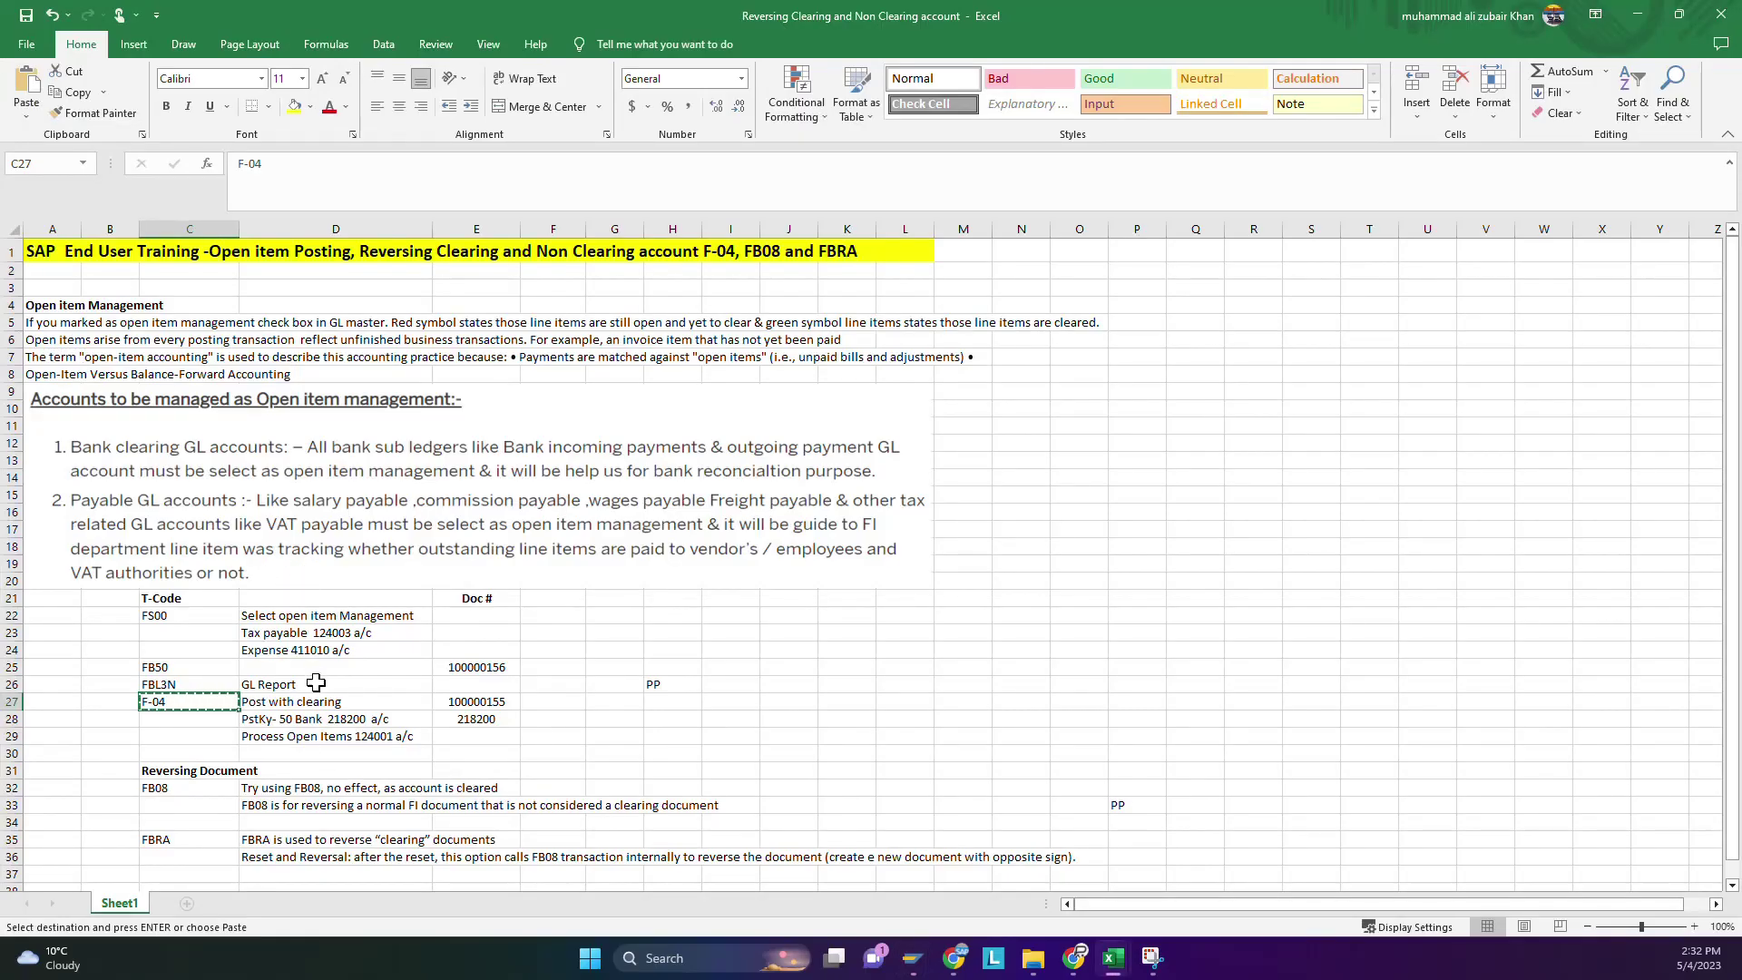
pyautogui.click(329, 720)
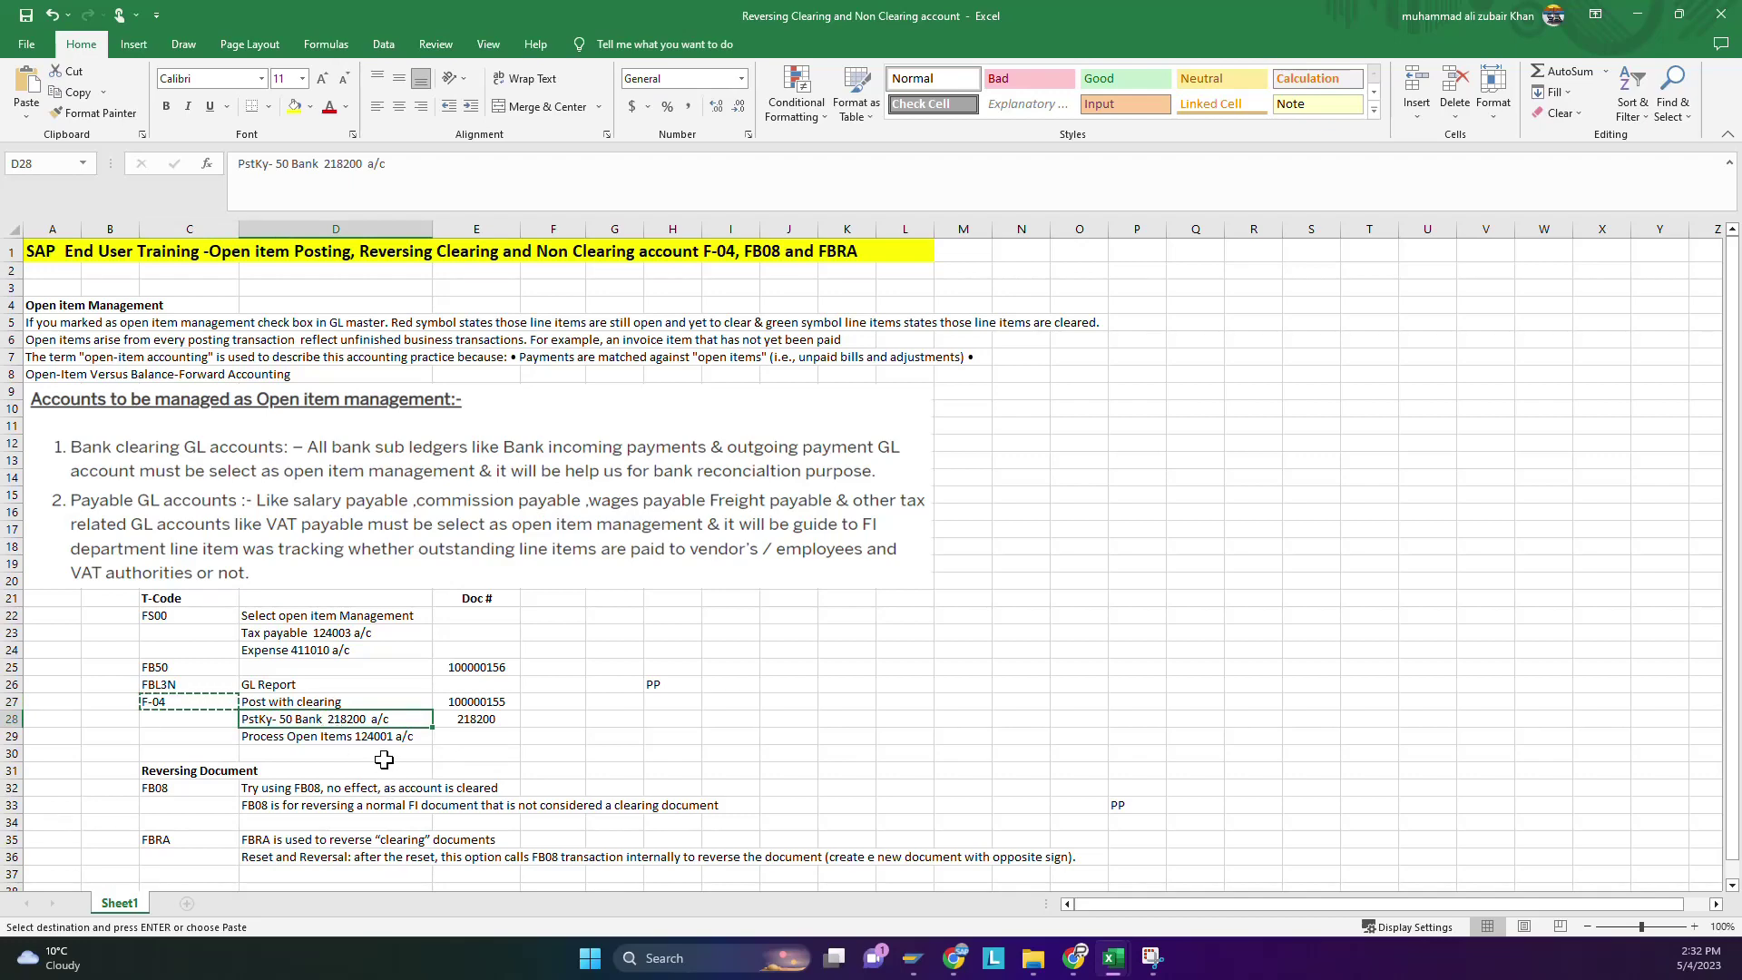
pyautogui.hotkey('alt', 'Tab')
pyautogui.write('218200')
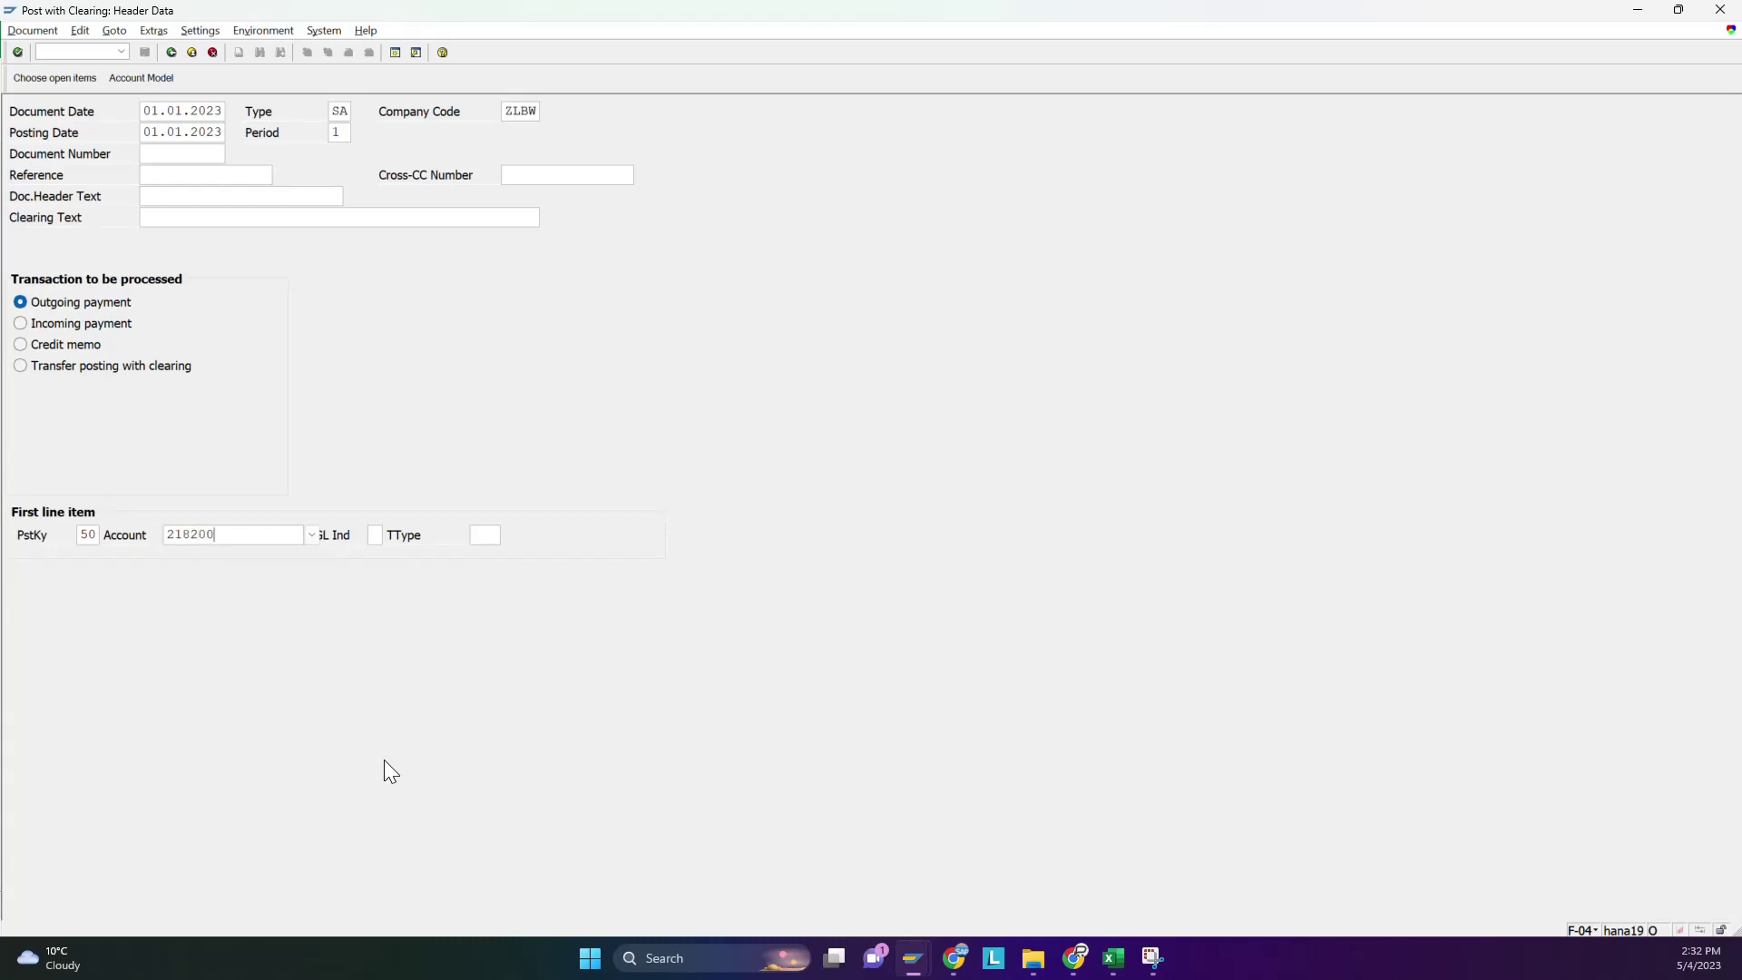
pyautogui.press('Return')
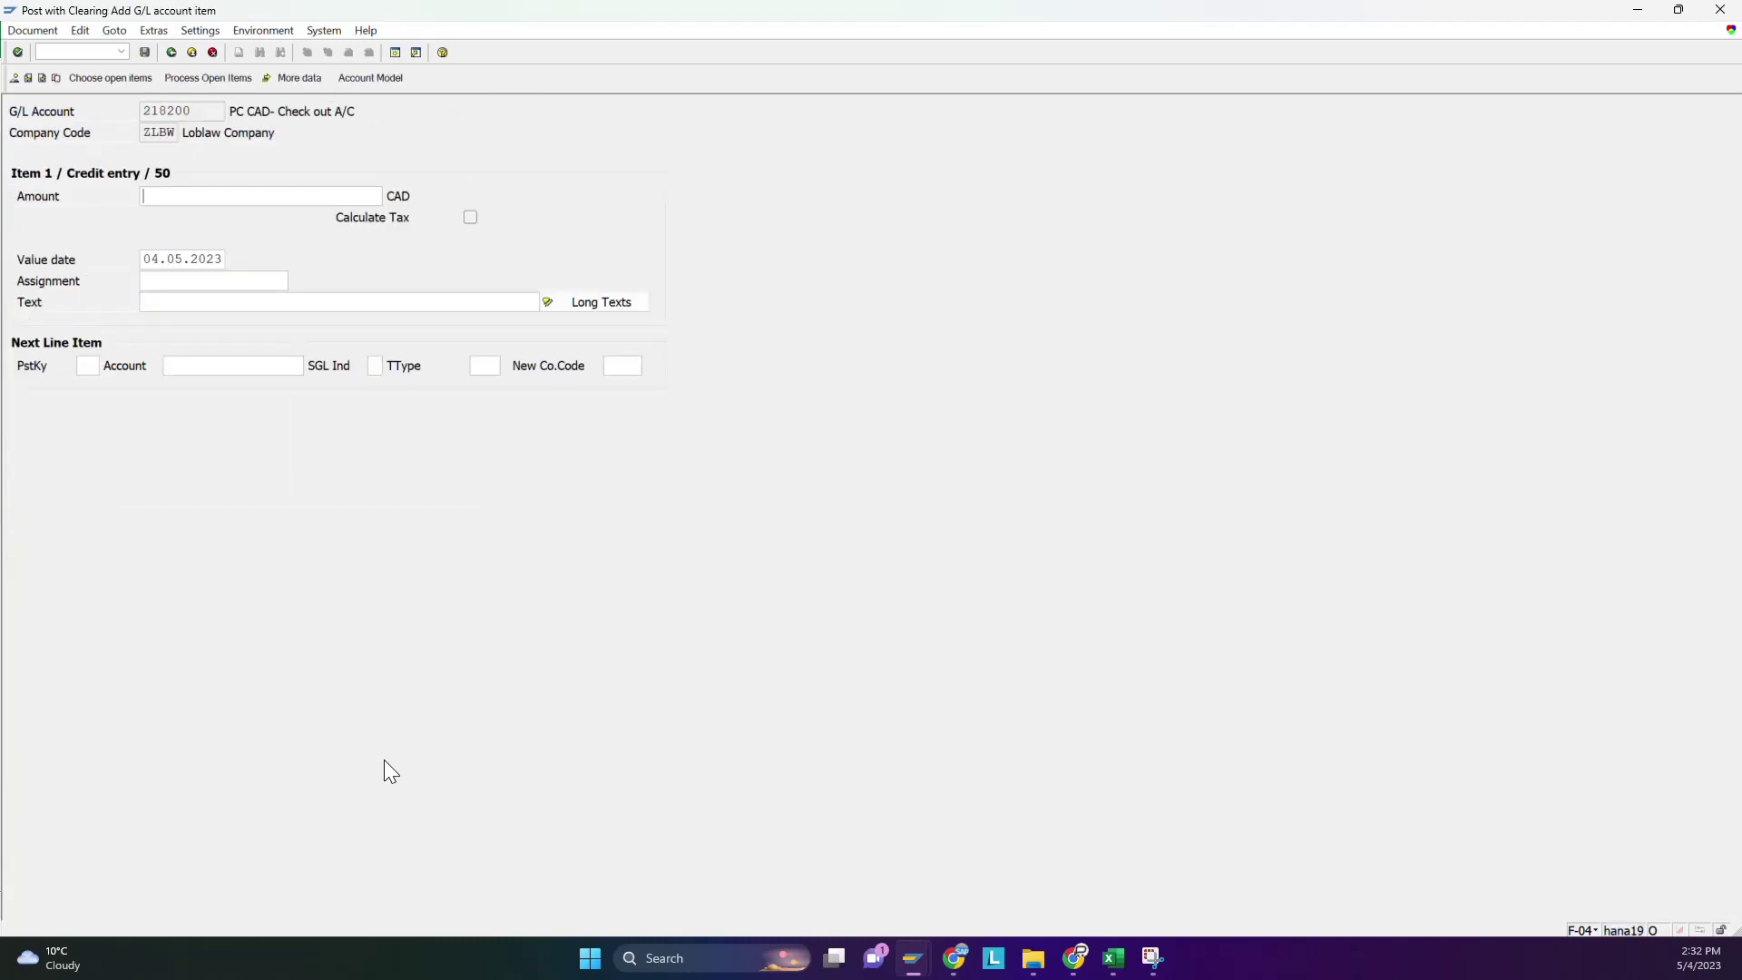
# Enter an amount of 200 and a value date of 01.01.2023 for the bank credit item.
pyautogui.write('200')
pyautogui.press('Tab')
pyautogui.press('Tab')
pyautogui.moveTo(153, 259); pyautogui.dragTo(257, 262)
pyautogui.write('01.01')
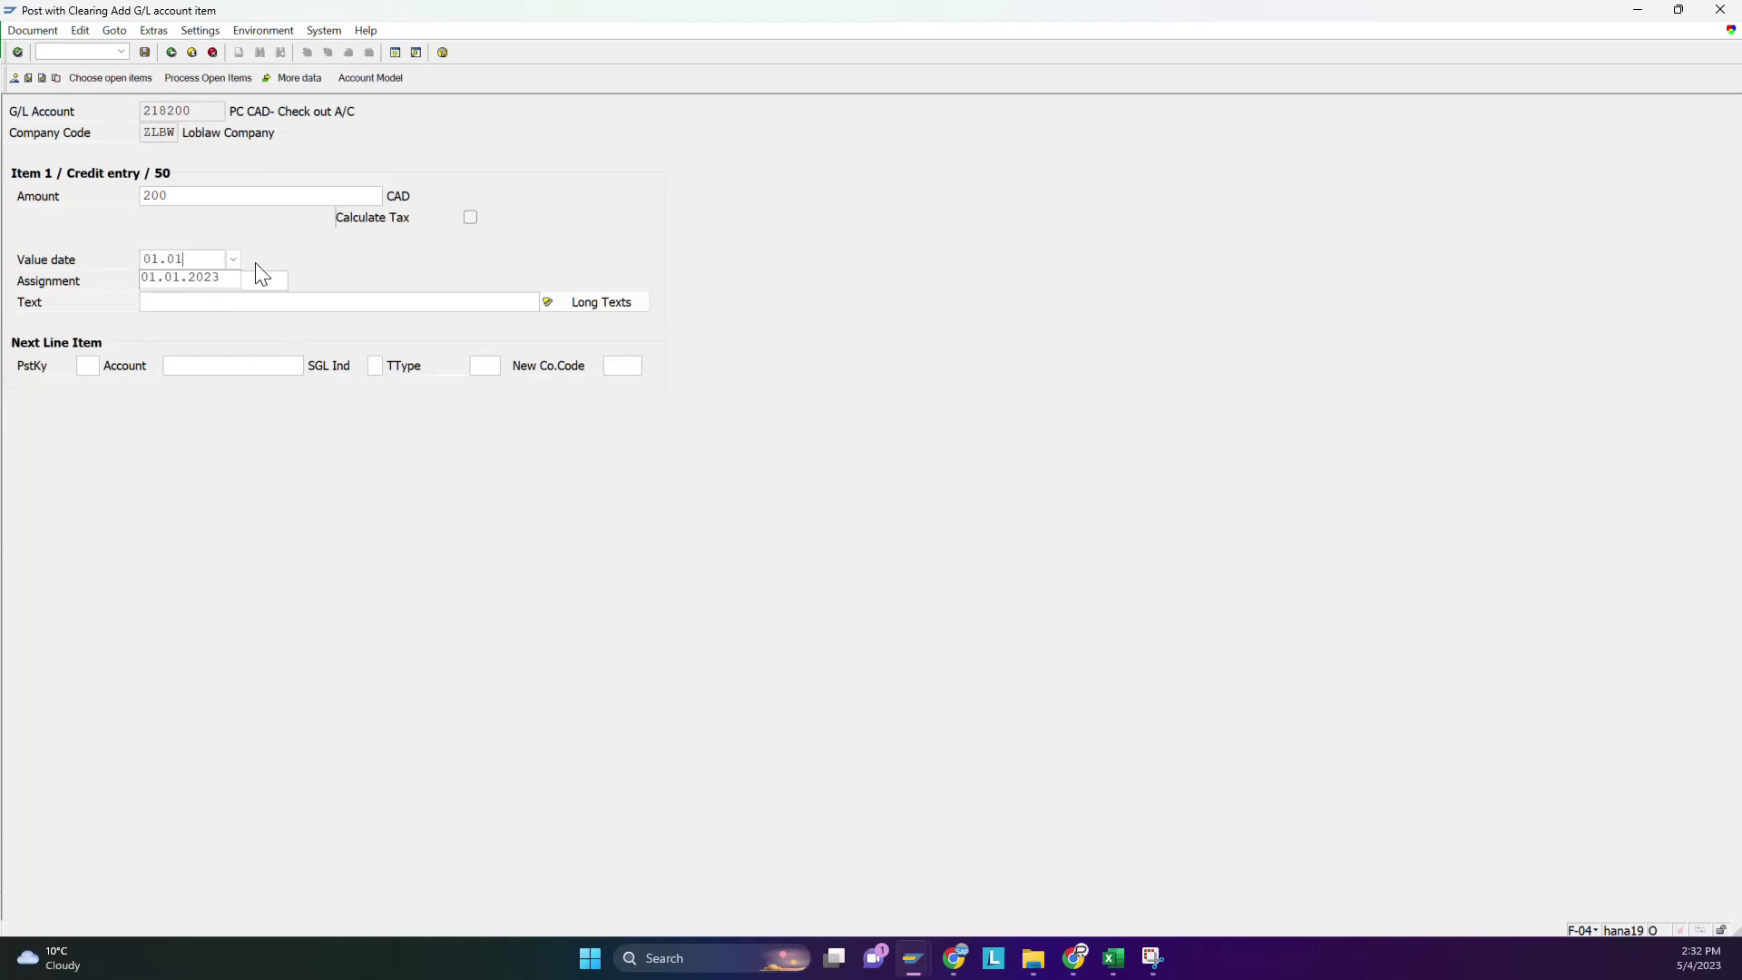
pyautogui.write('.2023')
pyautogui.press('Tab')
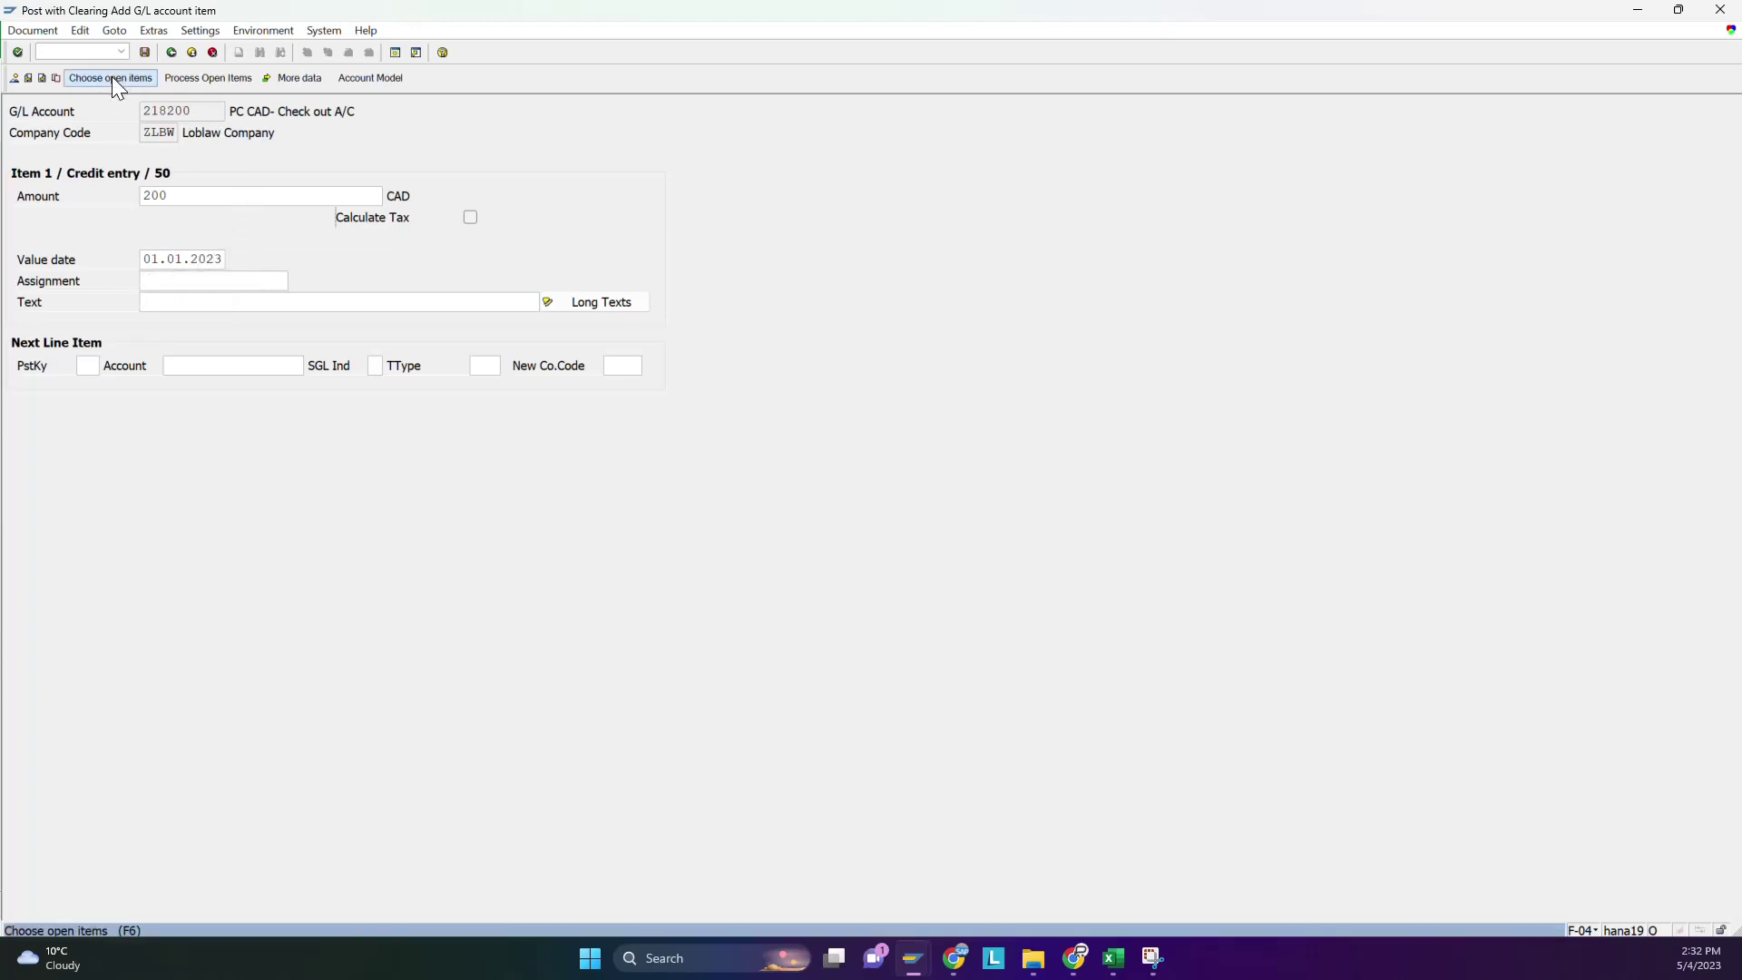
# Open the open item selection and enter account 124003, looking up the tax payable number in the Excel notes.
pyautogui.click(111, 78)
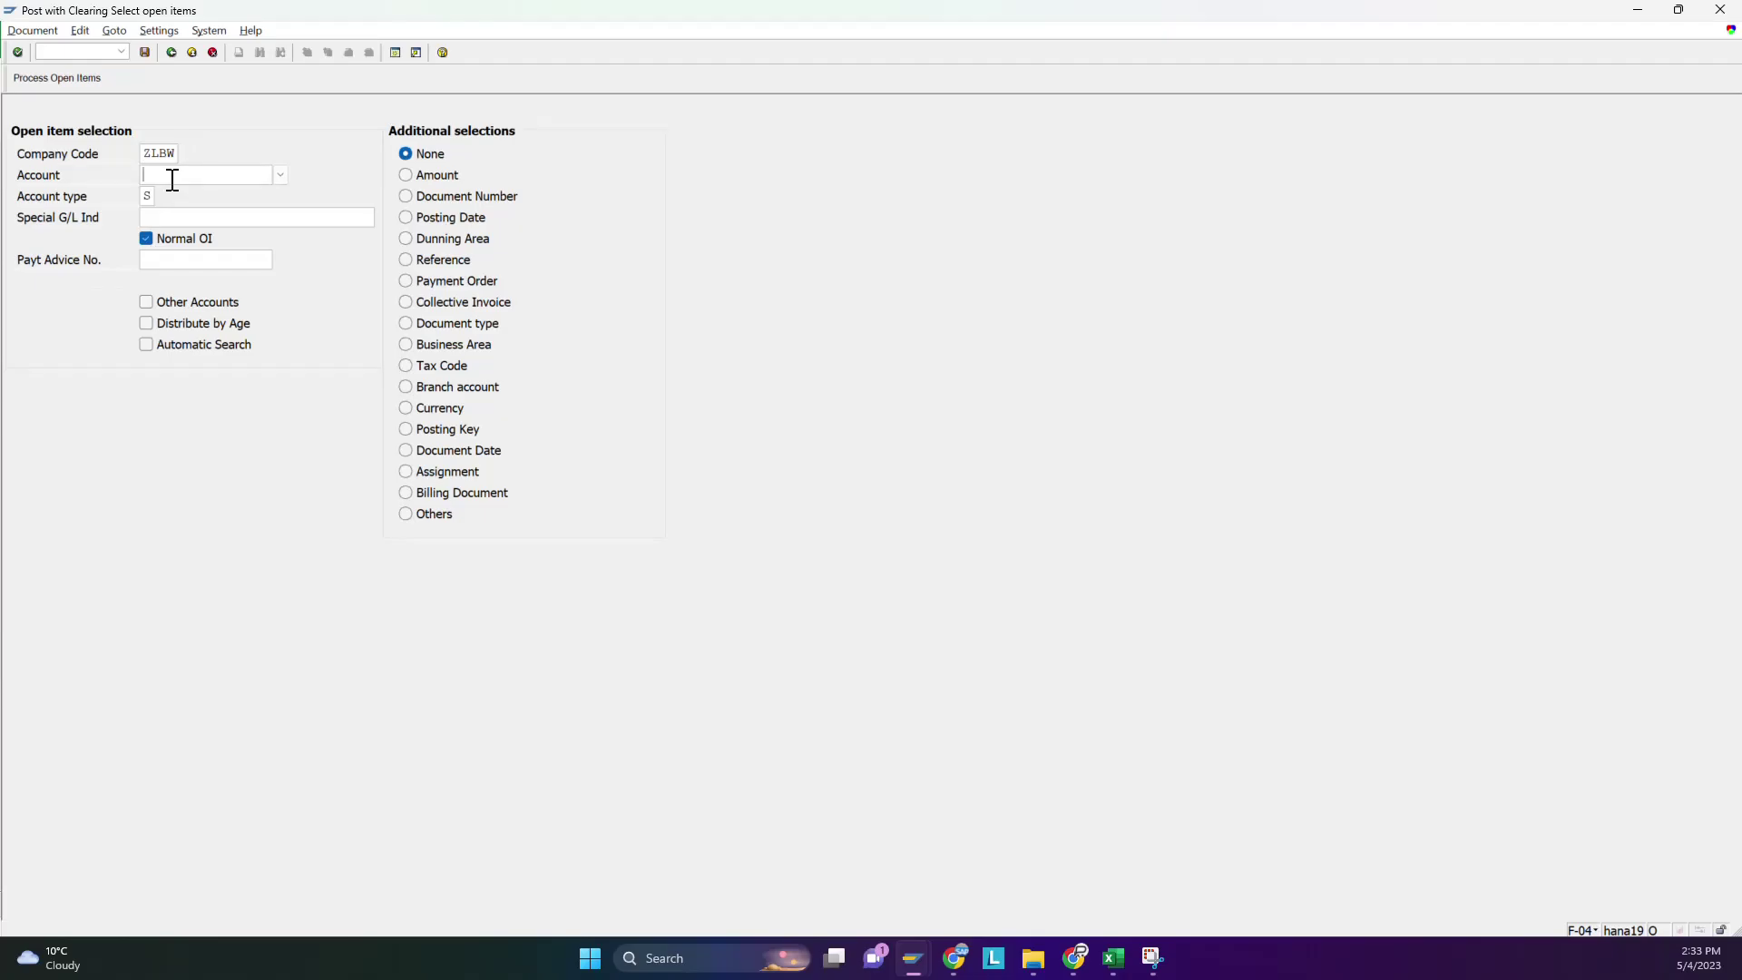
pyautogui.hotkey('alt', 'Tab')
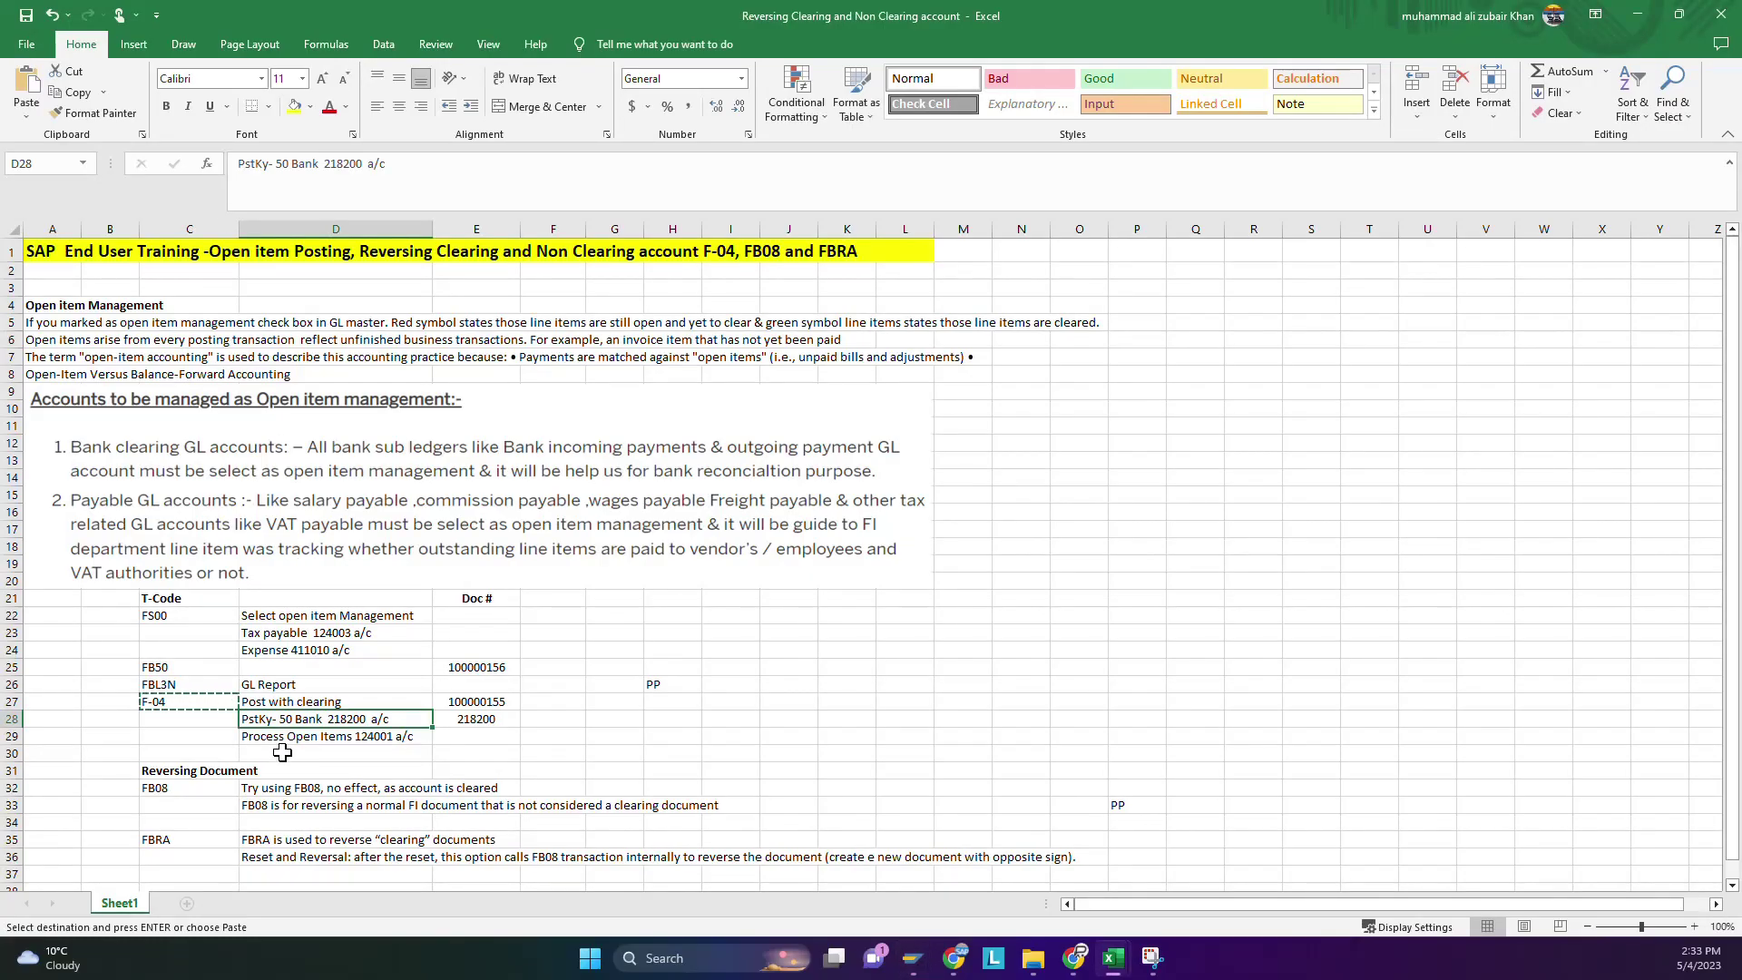
pyautogui.scroll(-1, 286, 761)
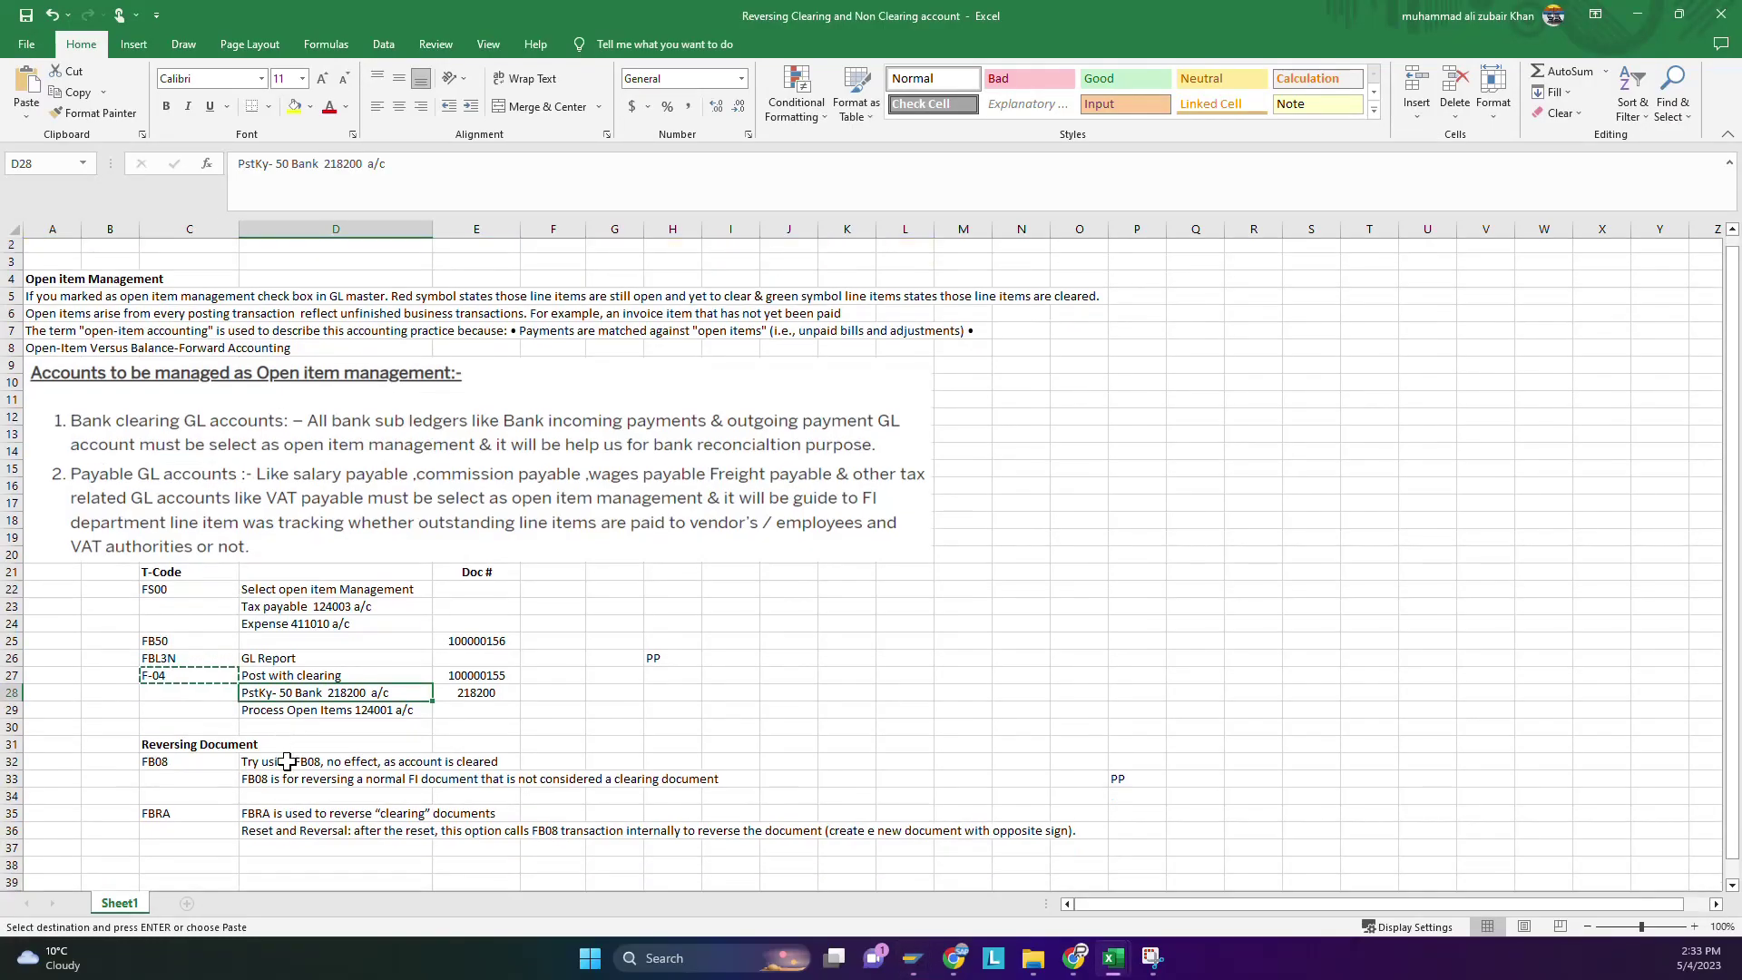
pyautogui.scroll(-2, 287, 761)
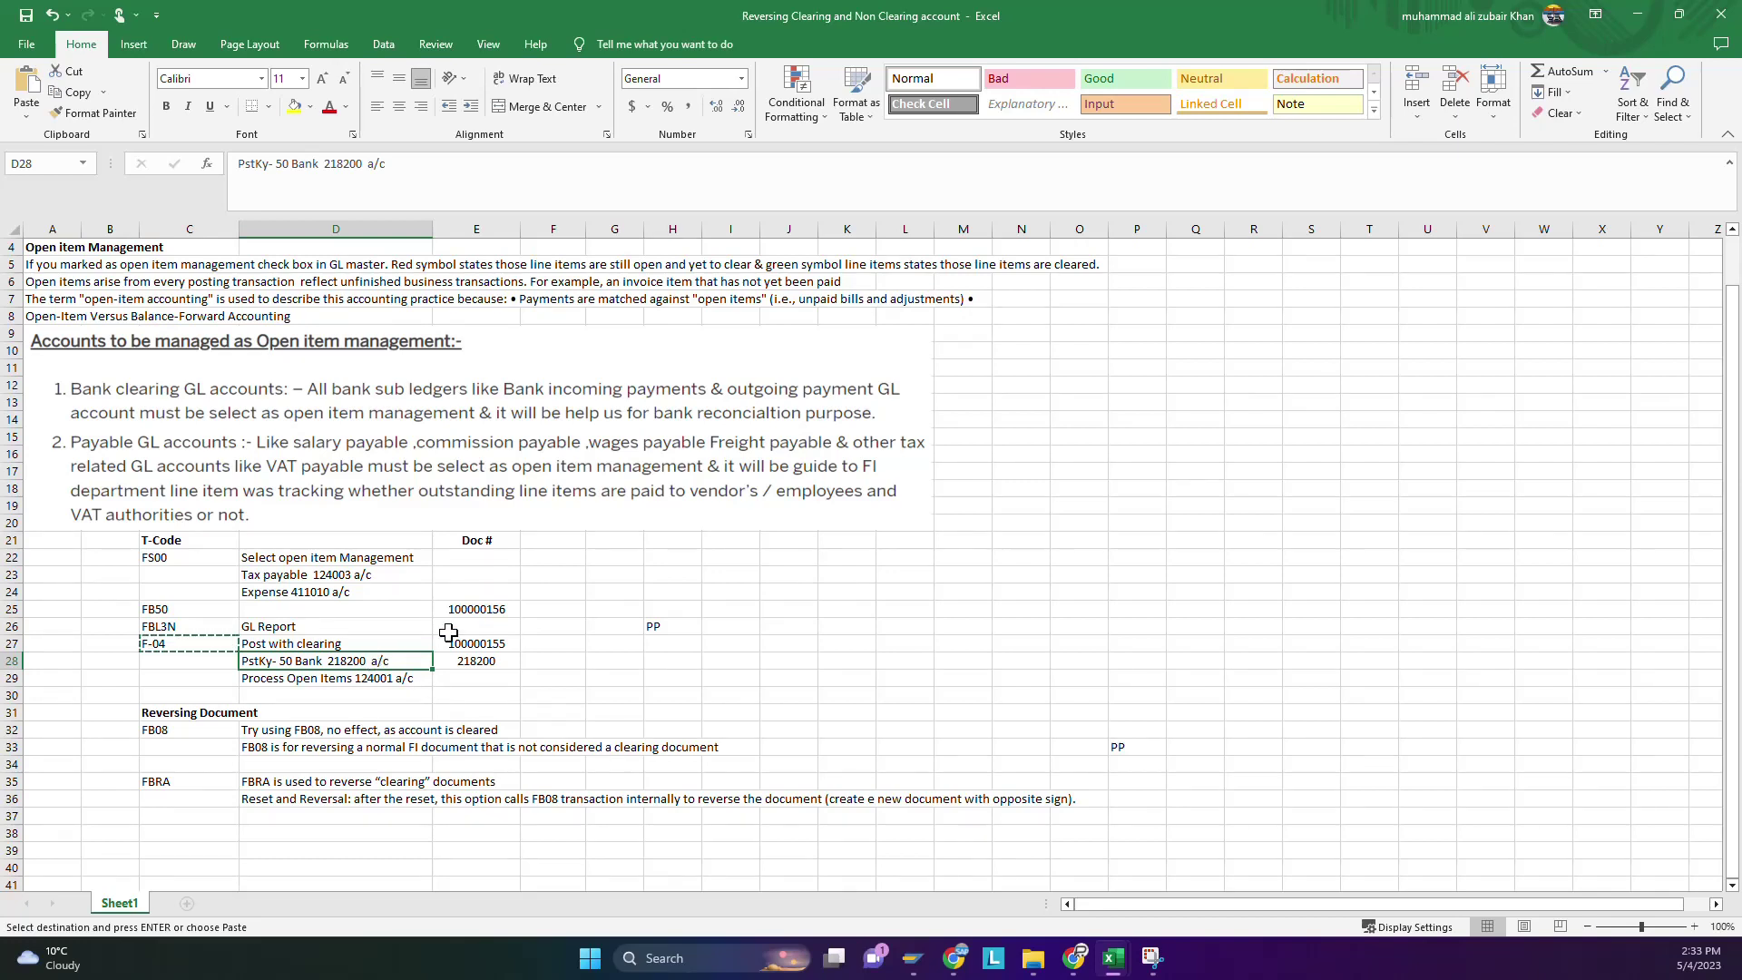
pyautogui.click(303, 575)
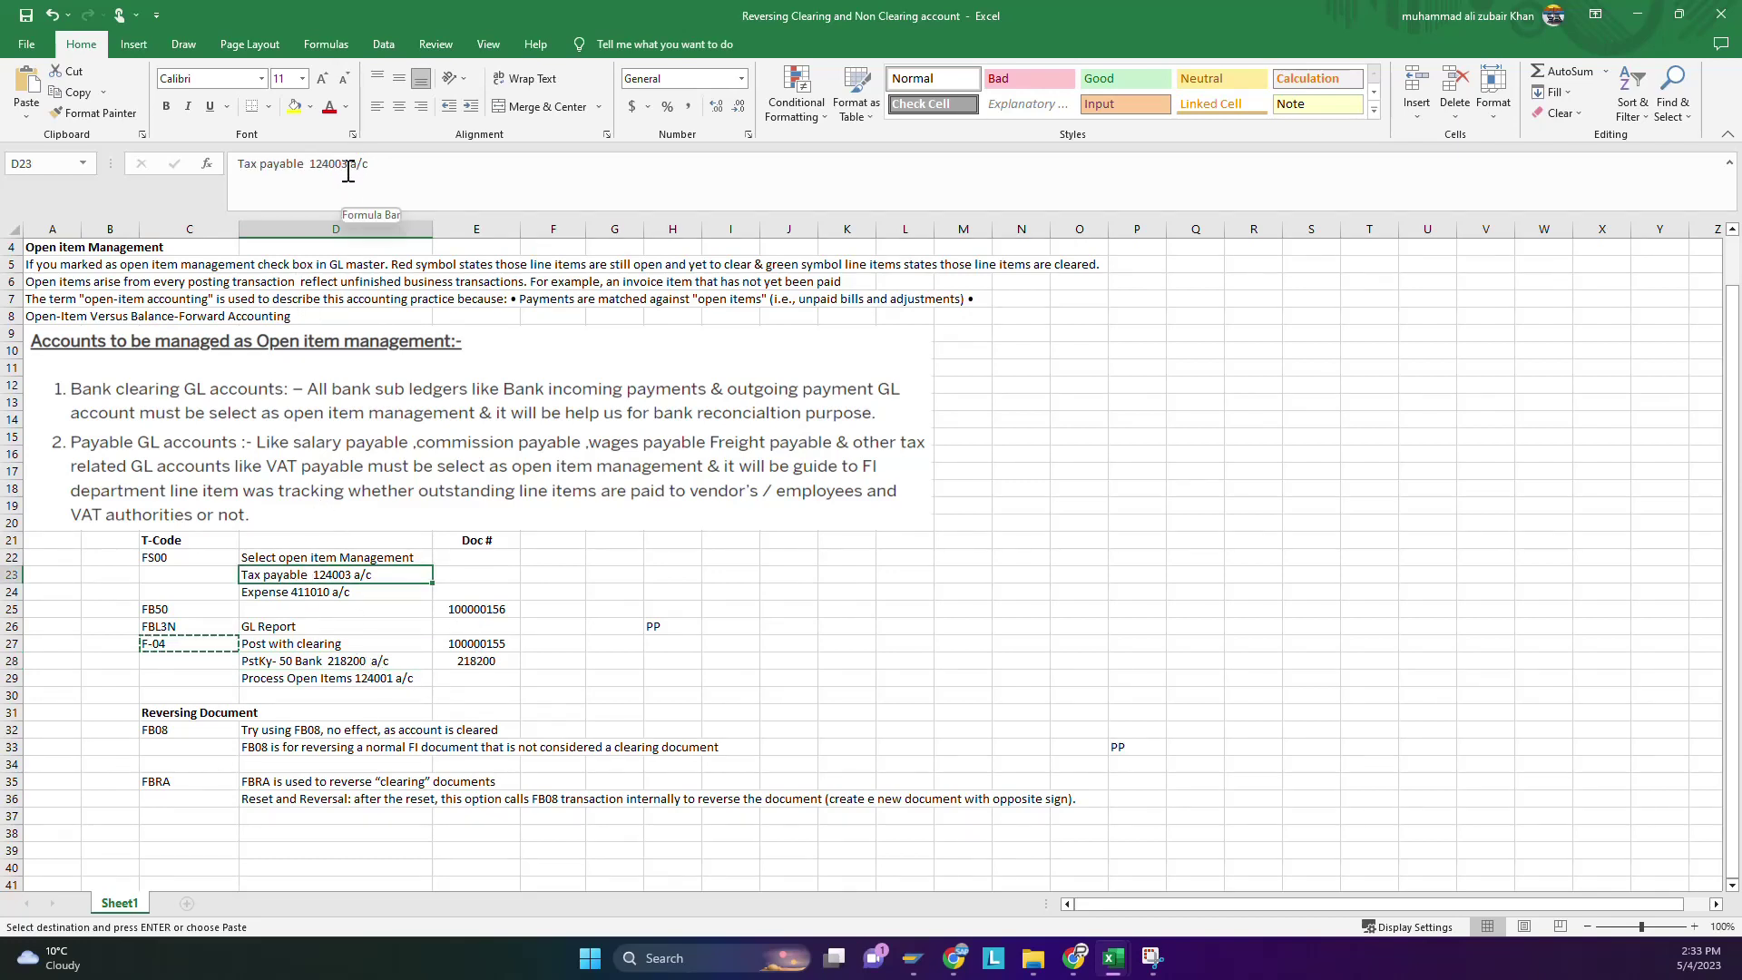
pyautogui.hotkey('alt', 'Tab')
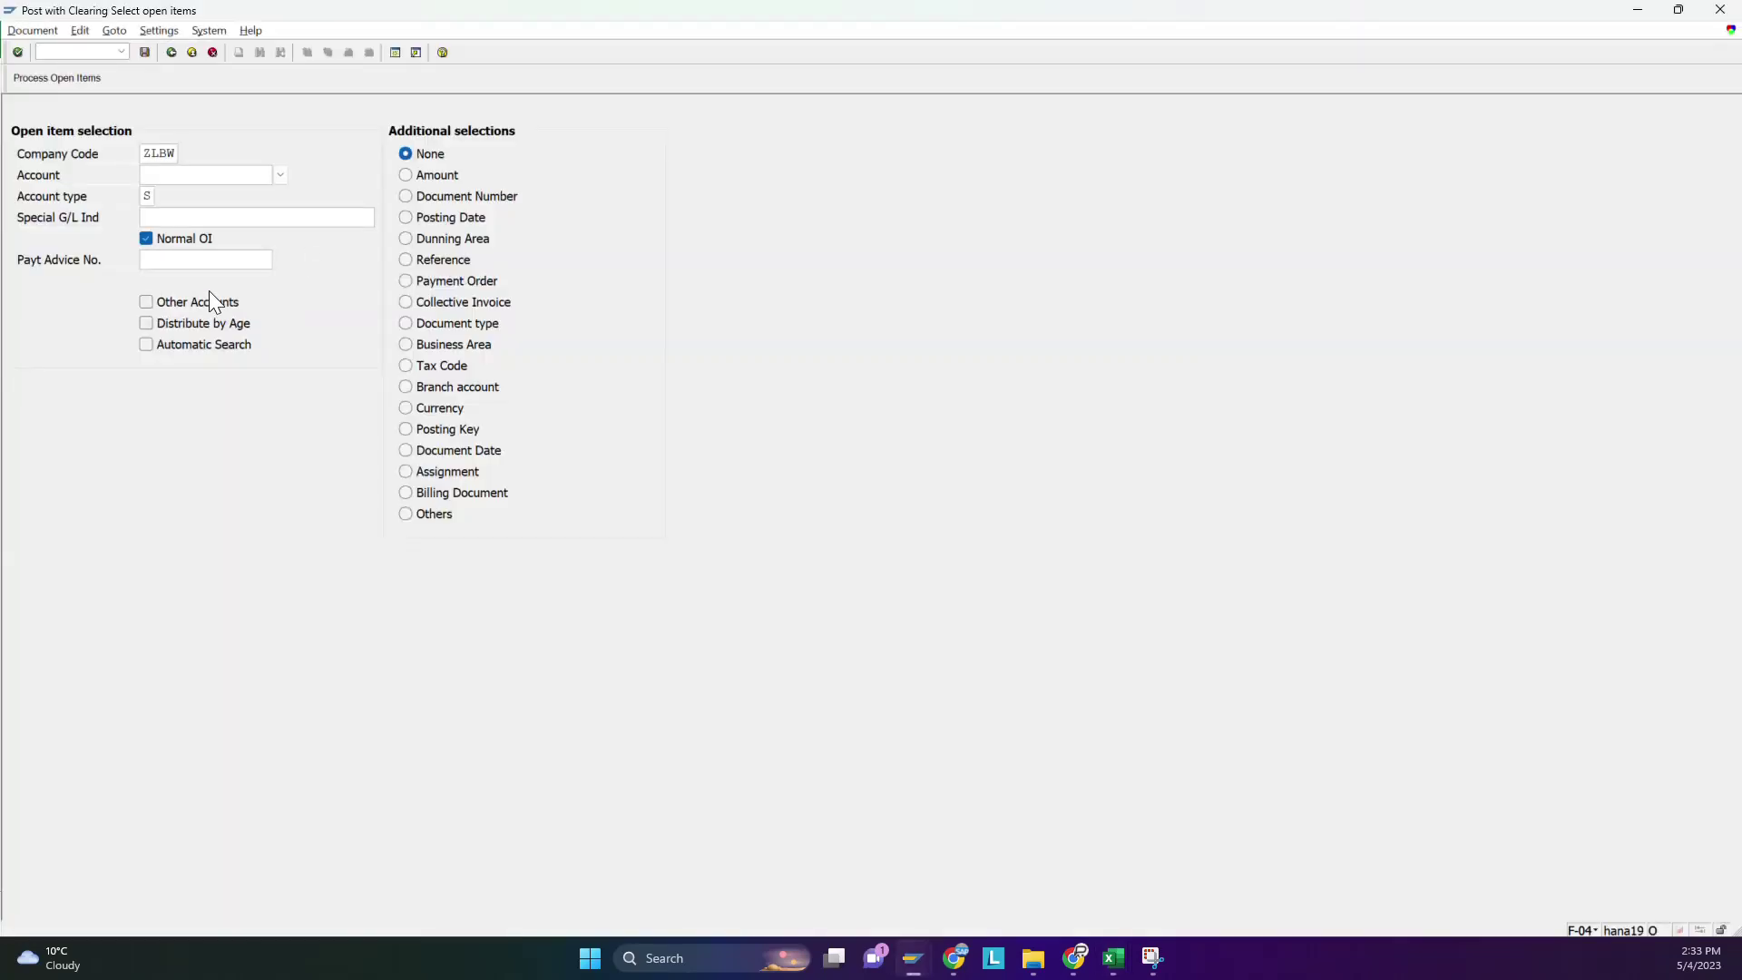
pyautogui.write('124003')
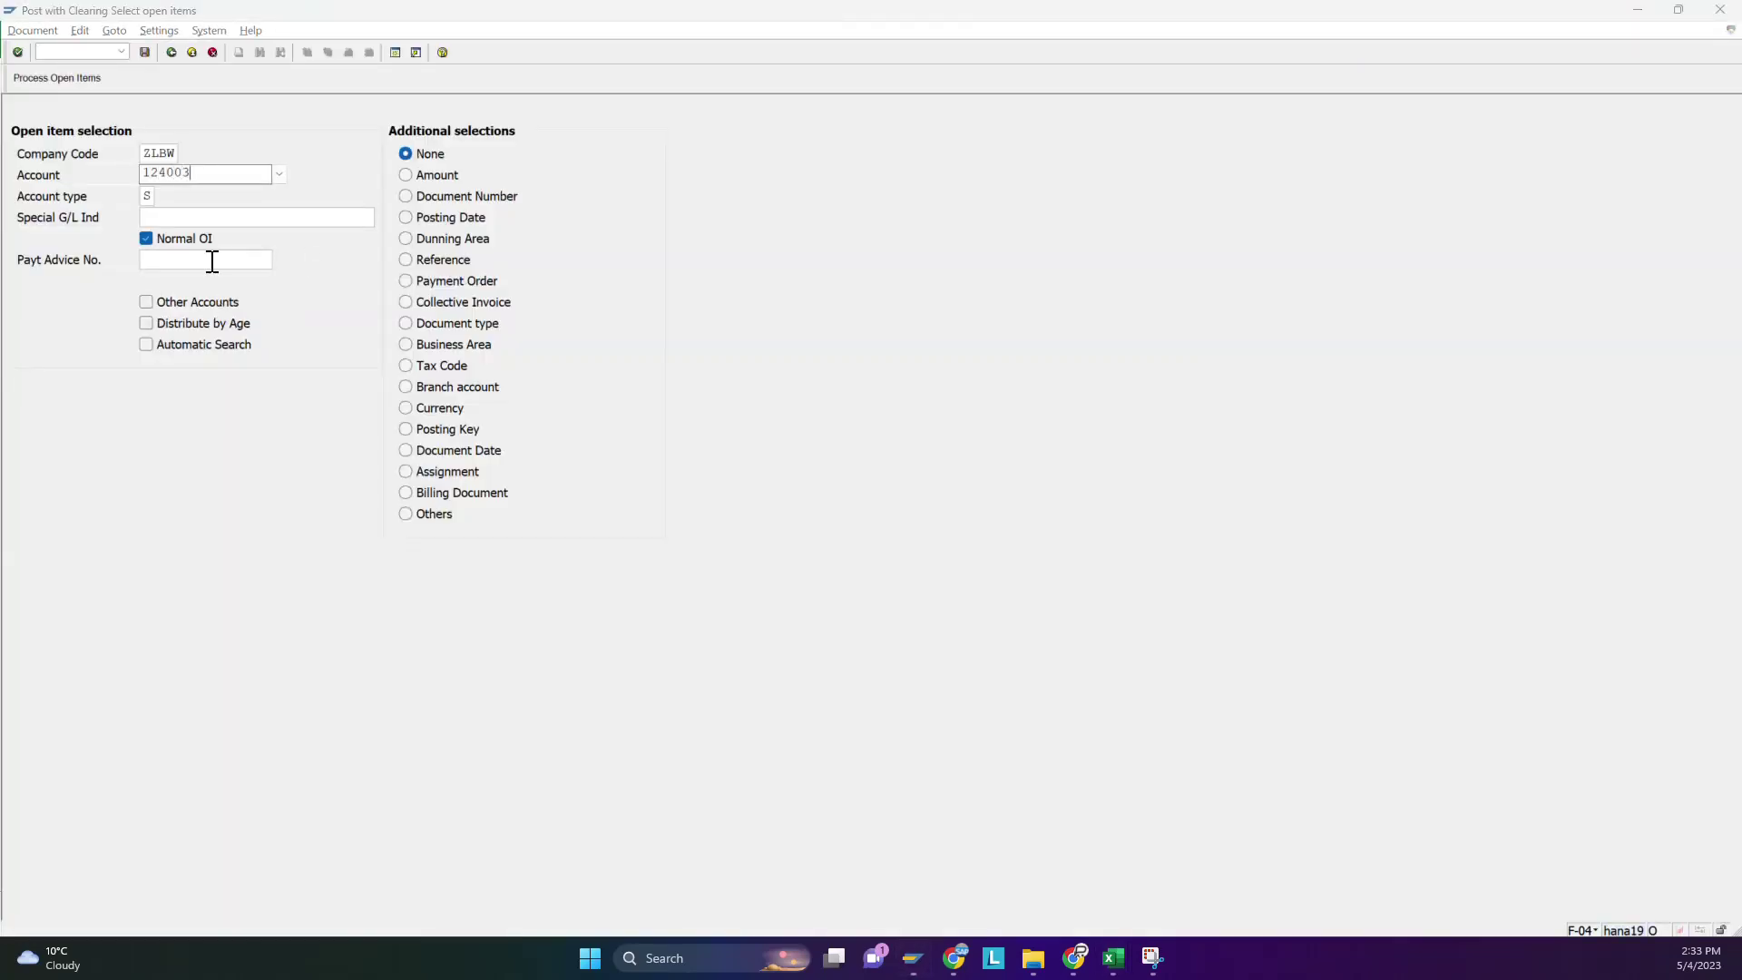
pyautogui.press('Tab')
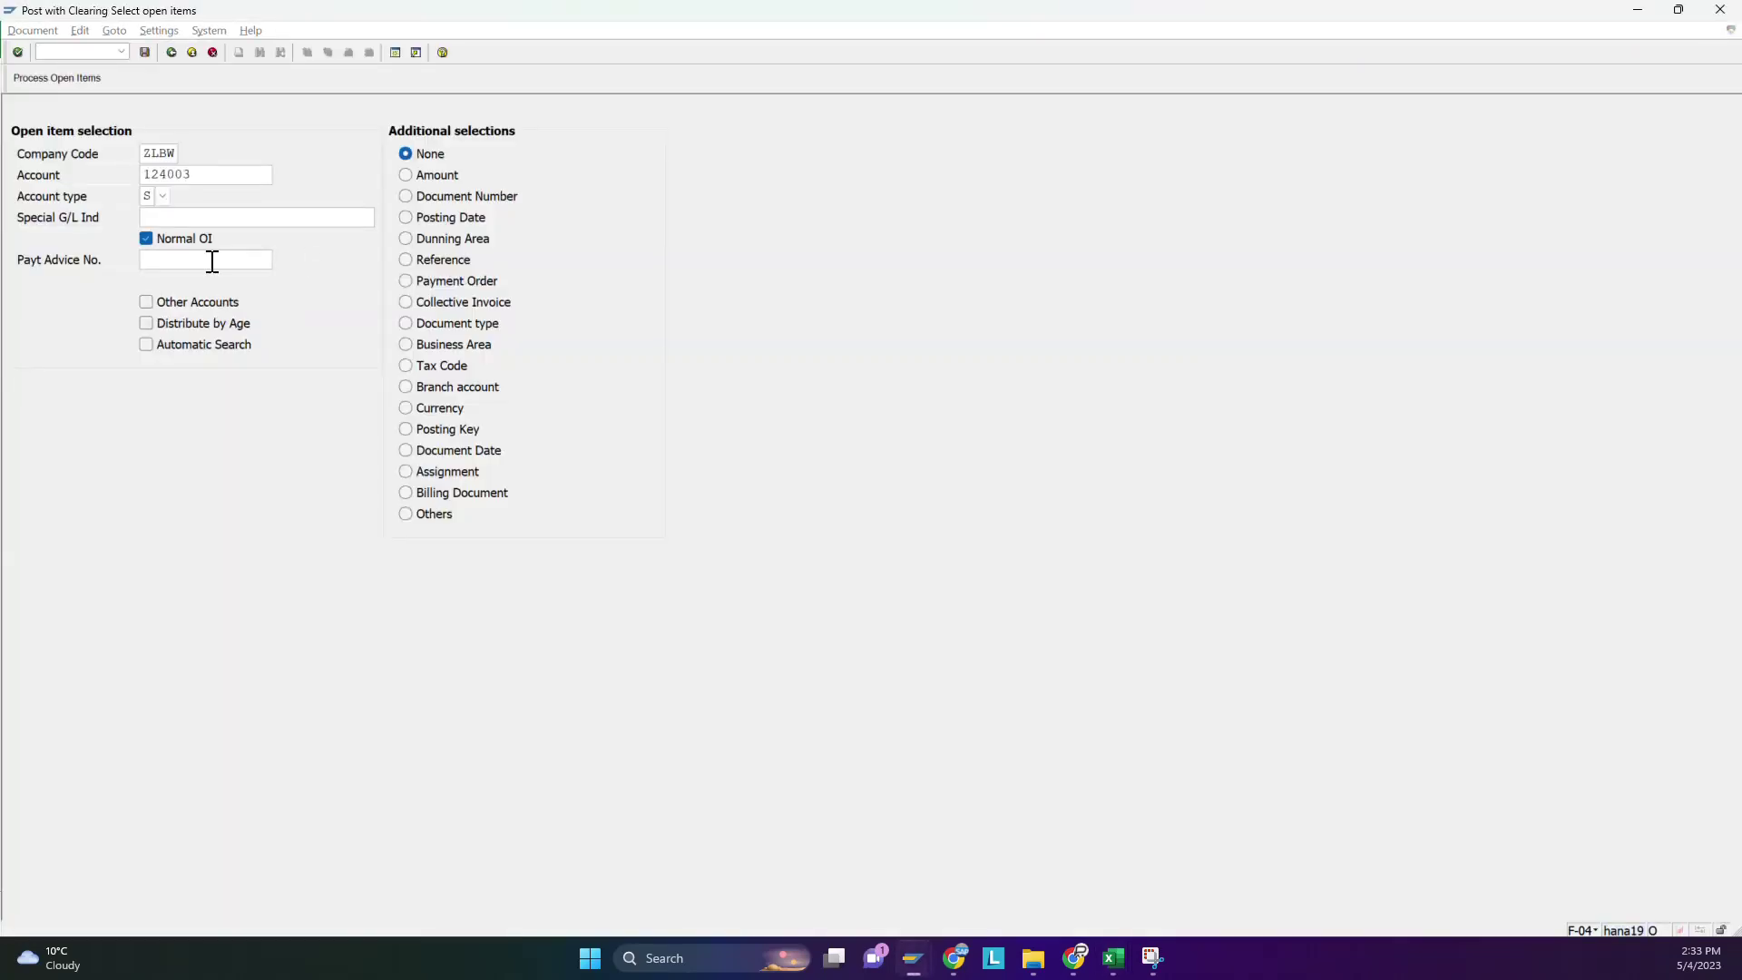
# Choose account type S (G/L accounts), then process the account's open items and post the clearing document.
pyautogui.click(163, 197)
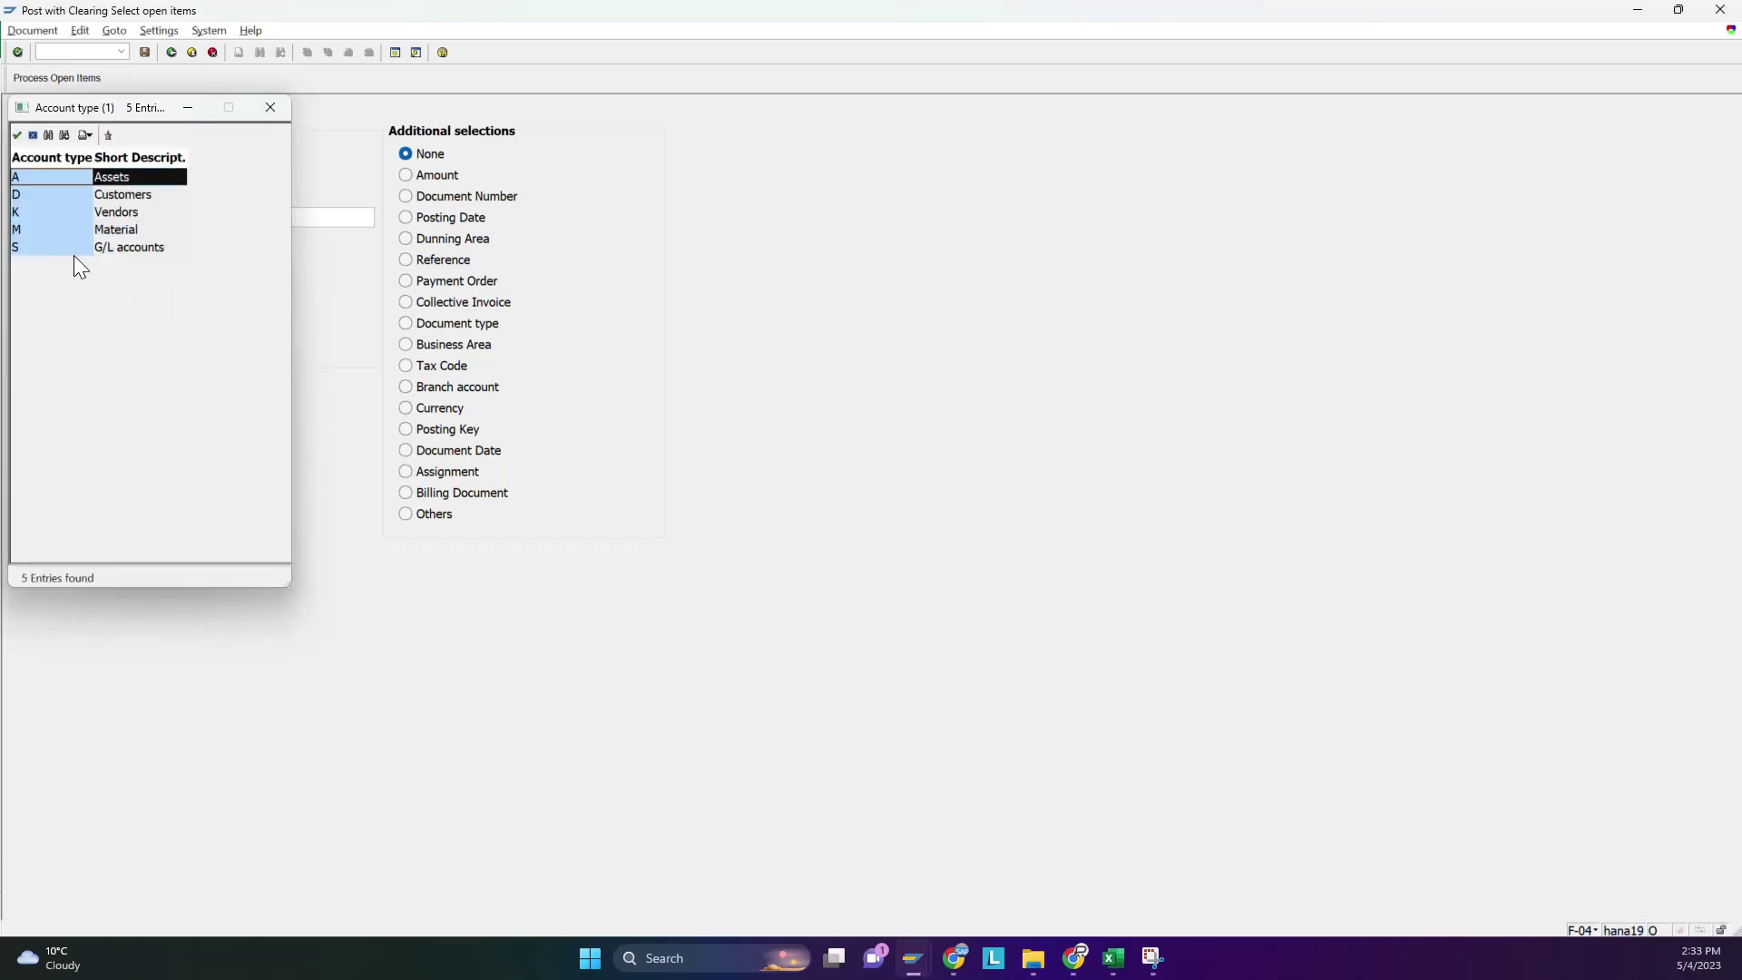
pyautogui.click(73, 252)
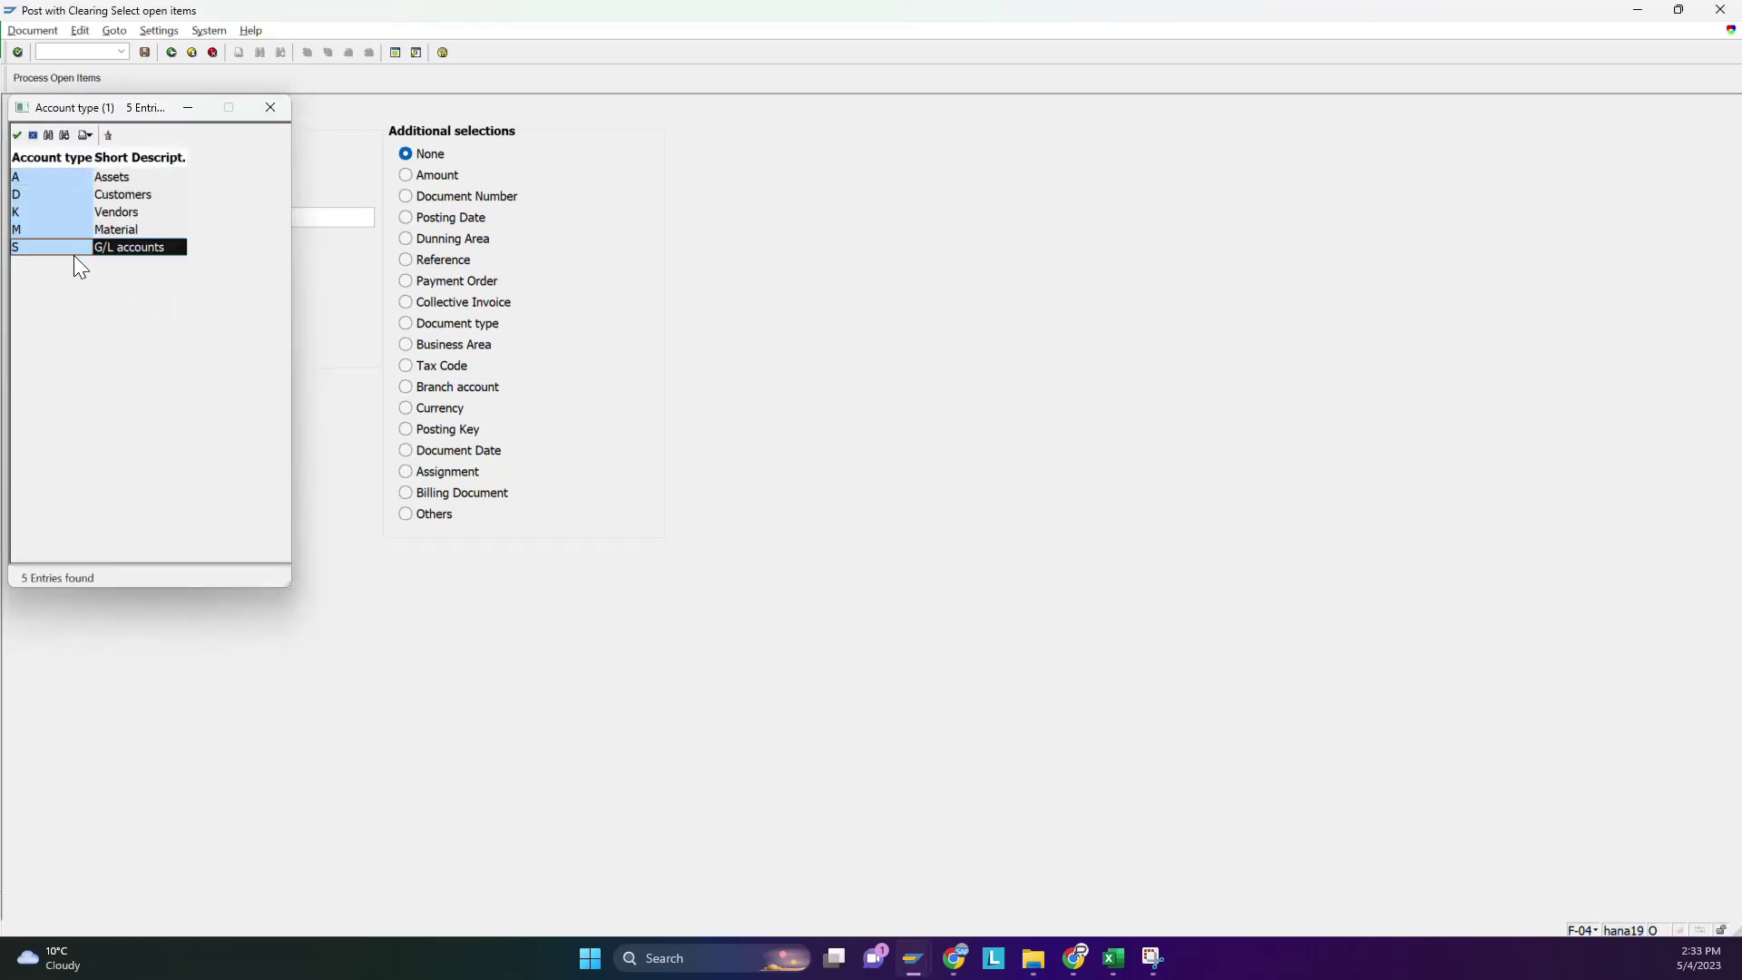
pyautogui.click(17, 135)
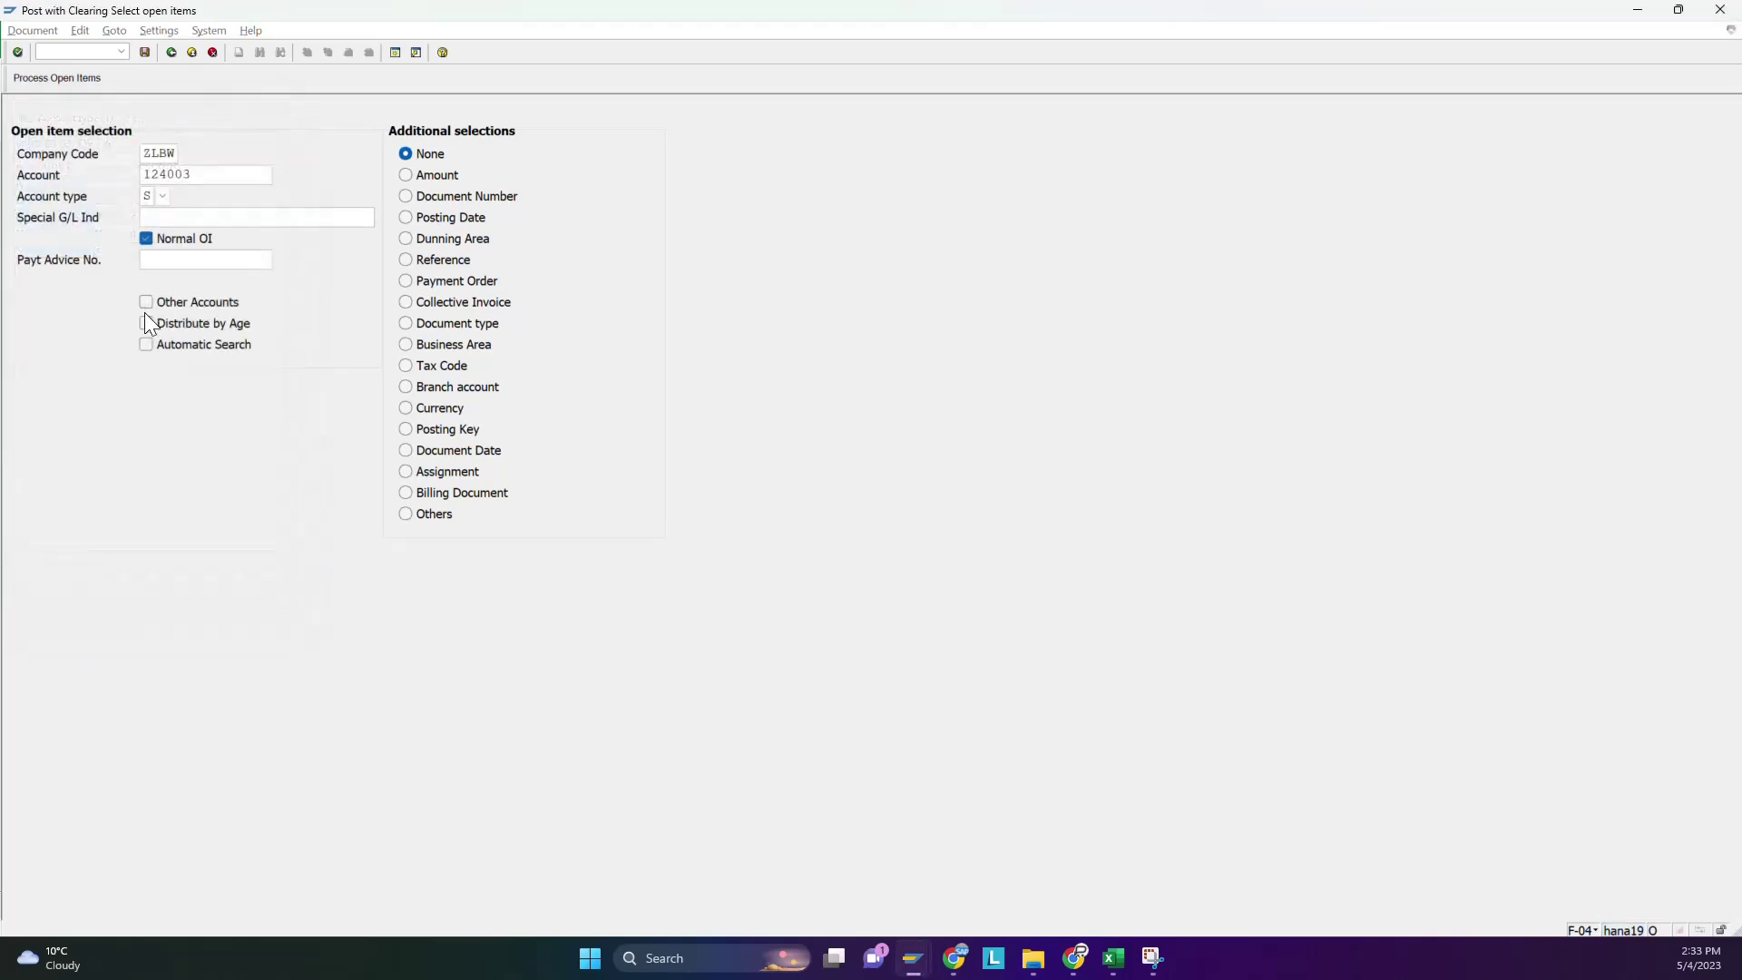
pyautogui.click(30, 81)
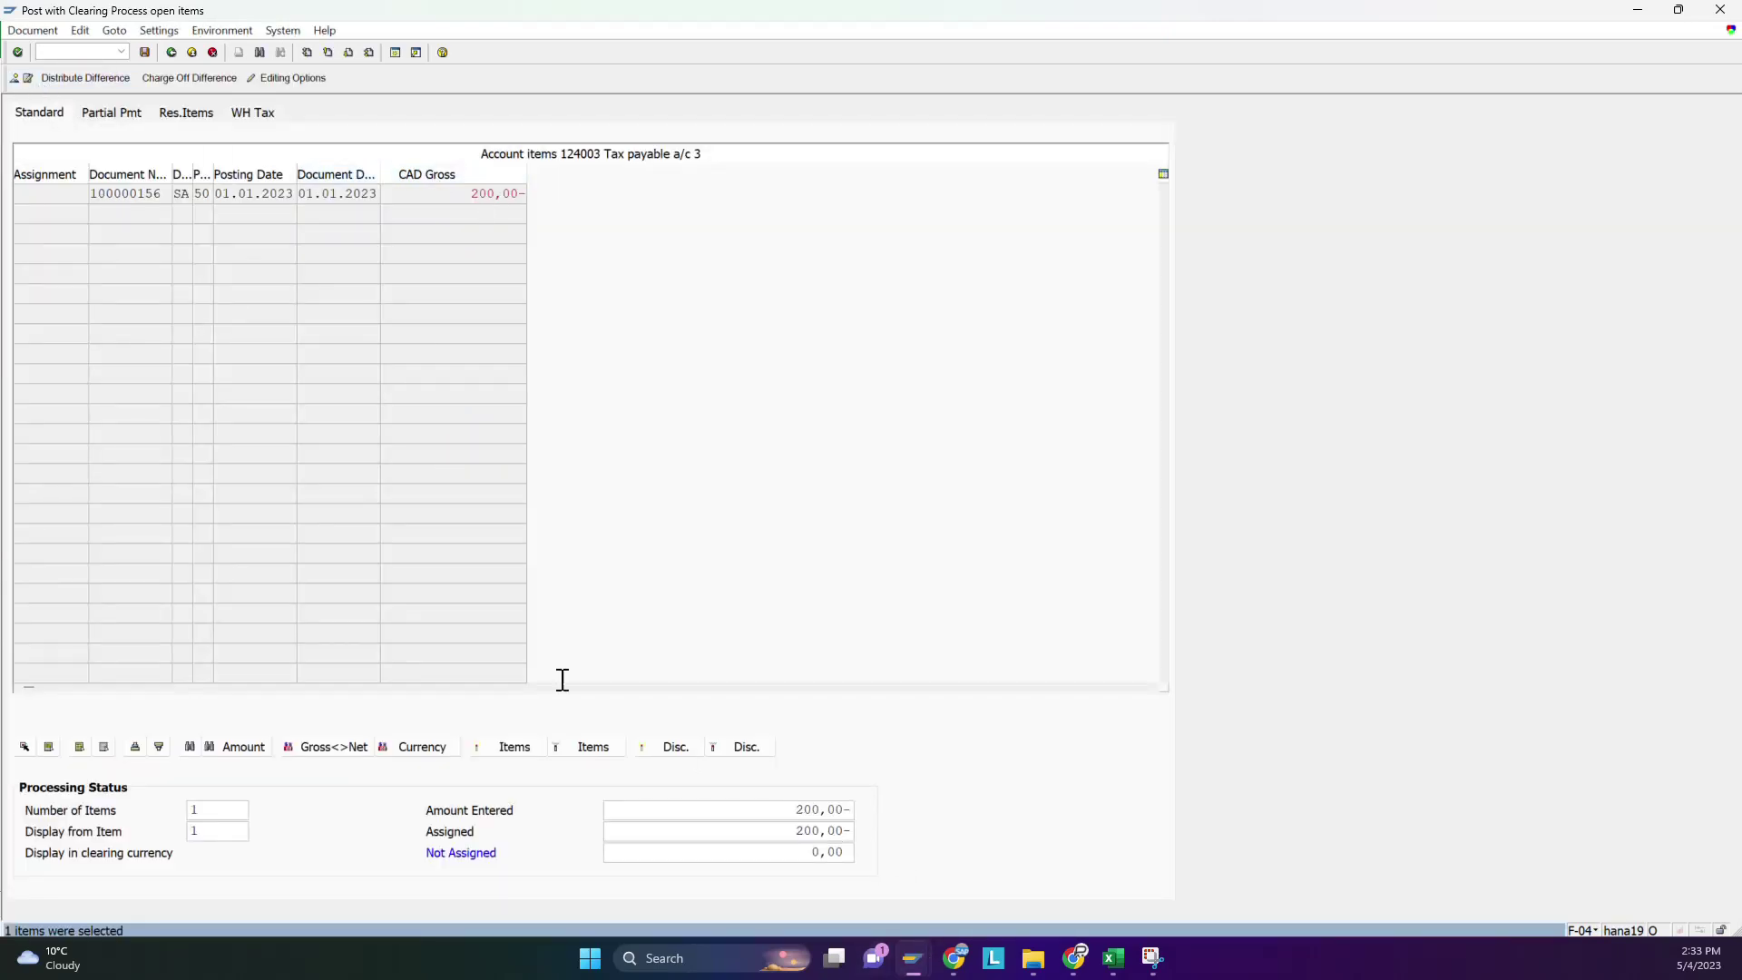
pyautogui.click(145, 54)
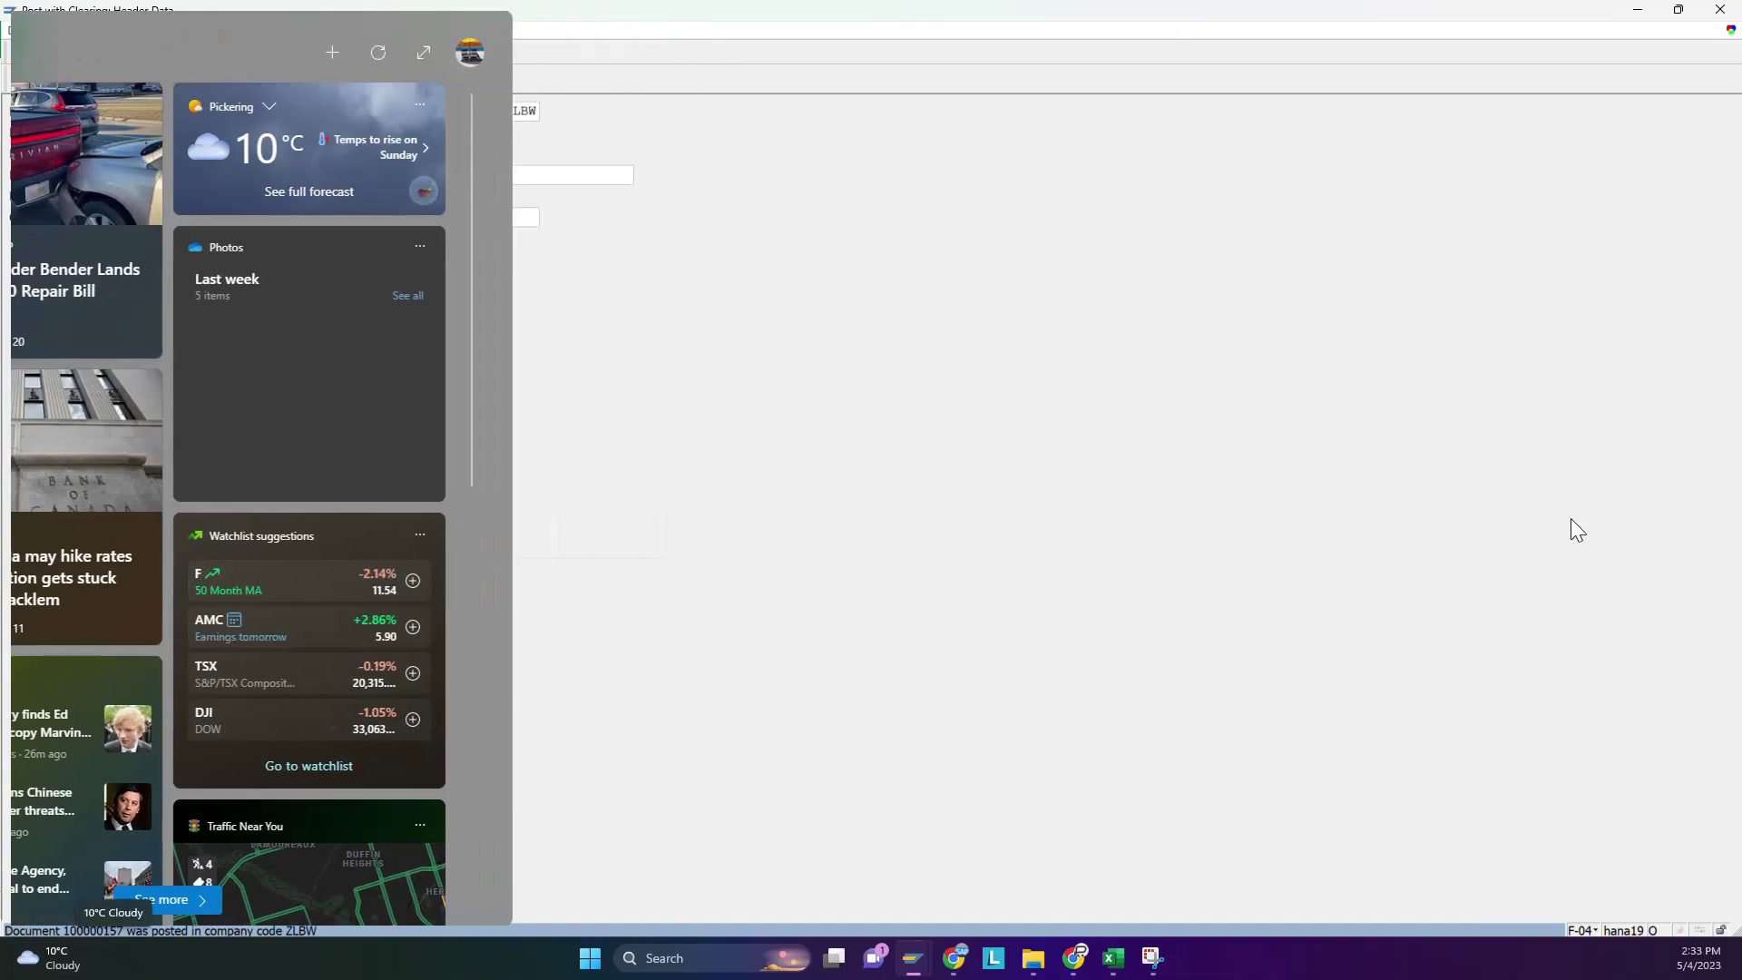
# Switch to the Excel notes and set the F-04 document number in cell E27 to 100000157.
pyautogui.hotkey('alt', 'Tab')
pyautogui.press('Down')
pyautogui.press('Down')
pyautogui.press('Down')
pyautogui.press('Down')
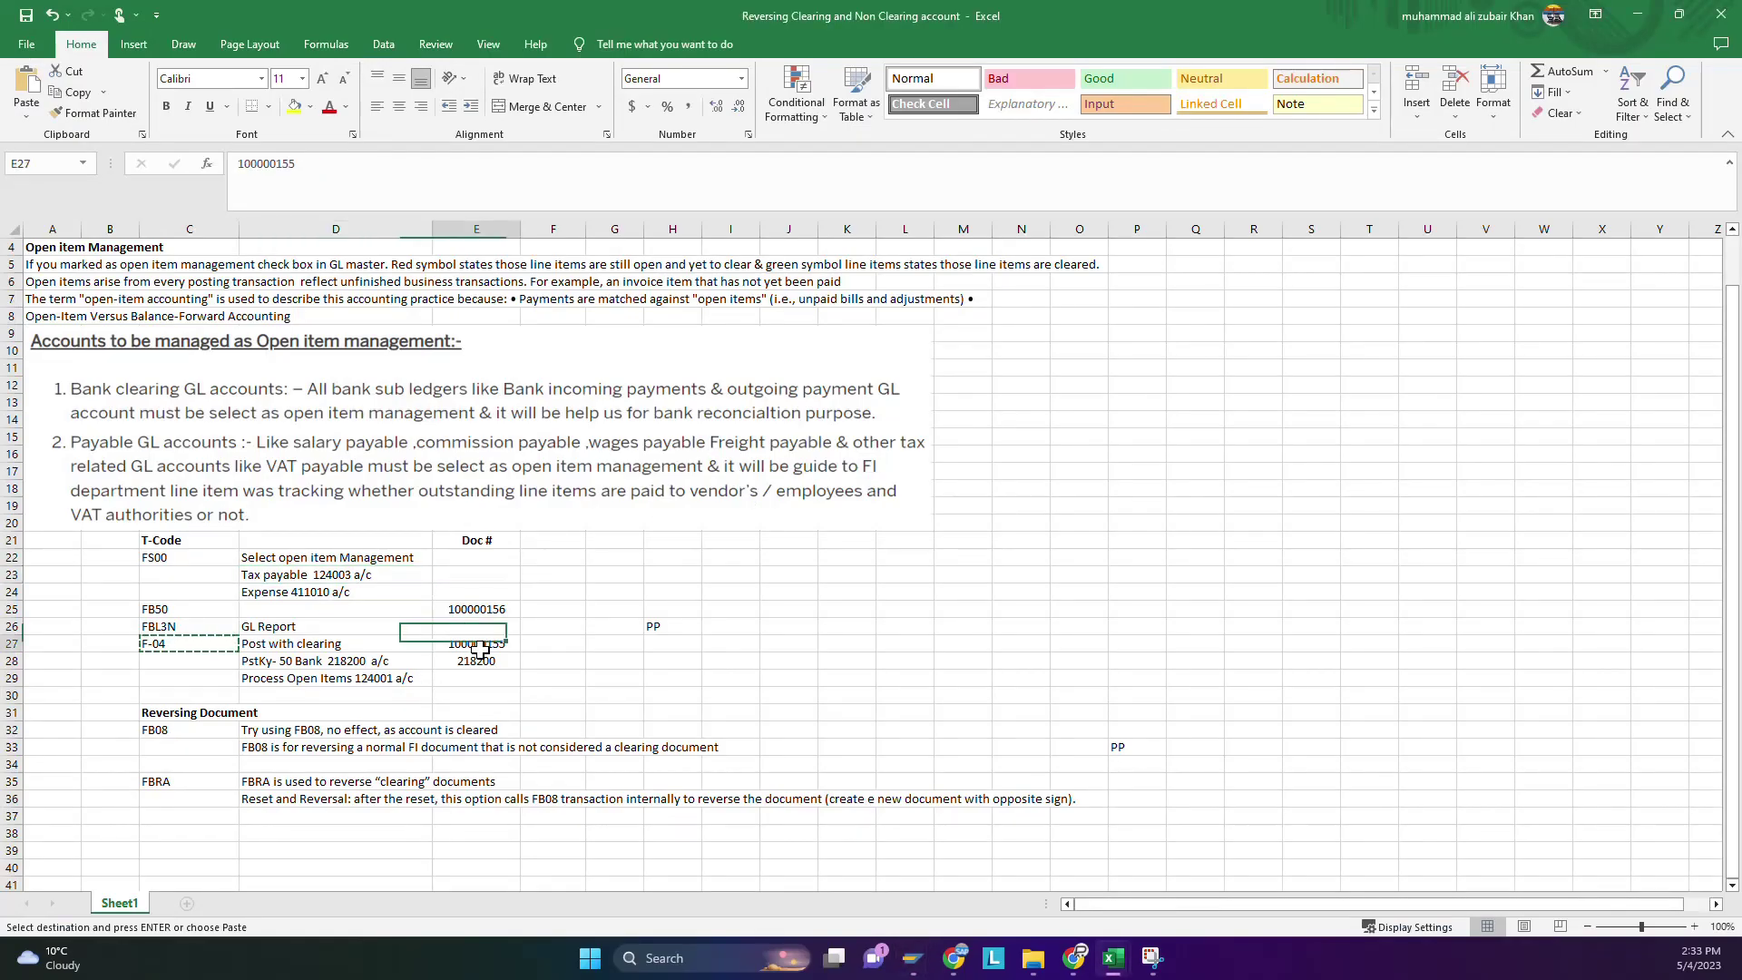
pyautogui.click(356, 170)
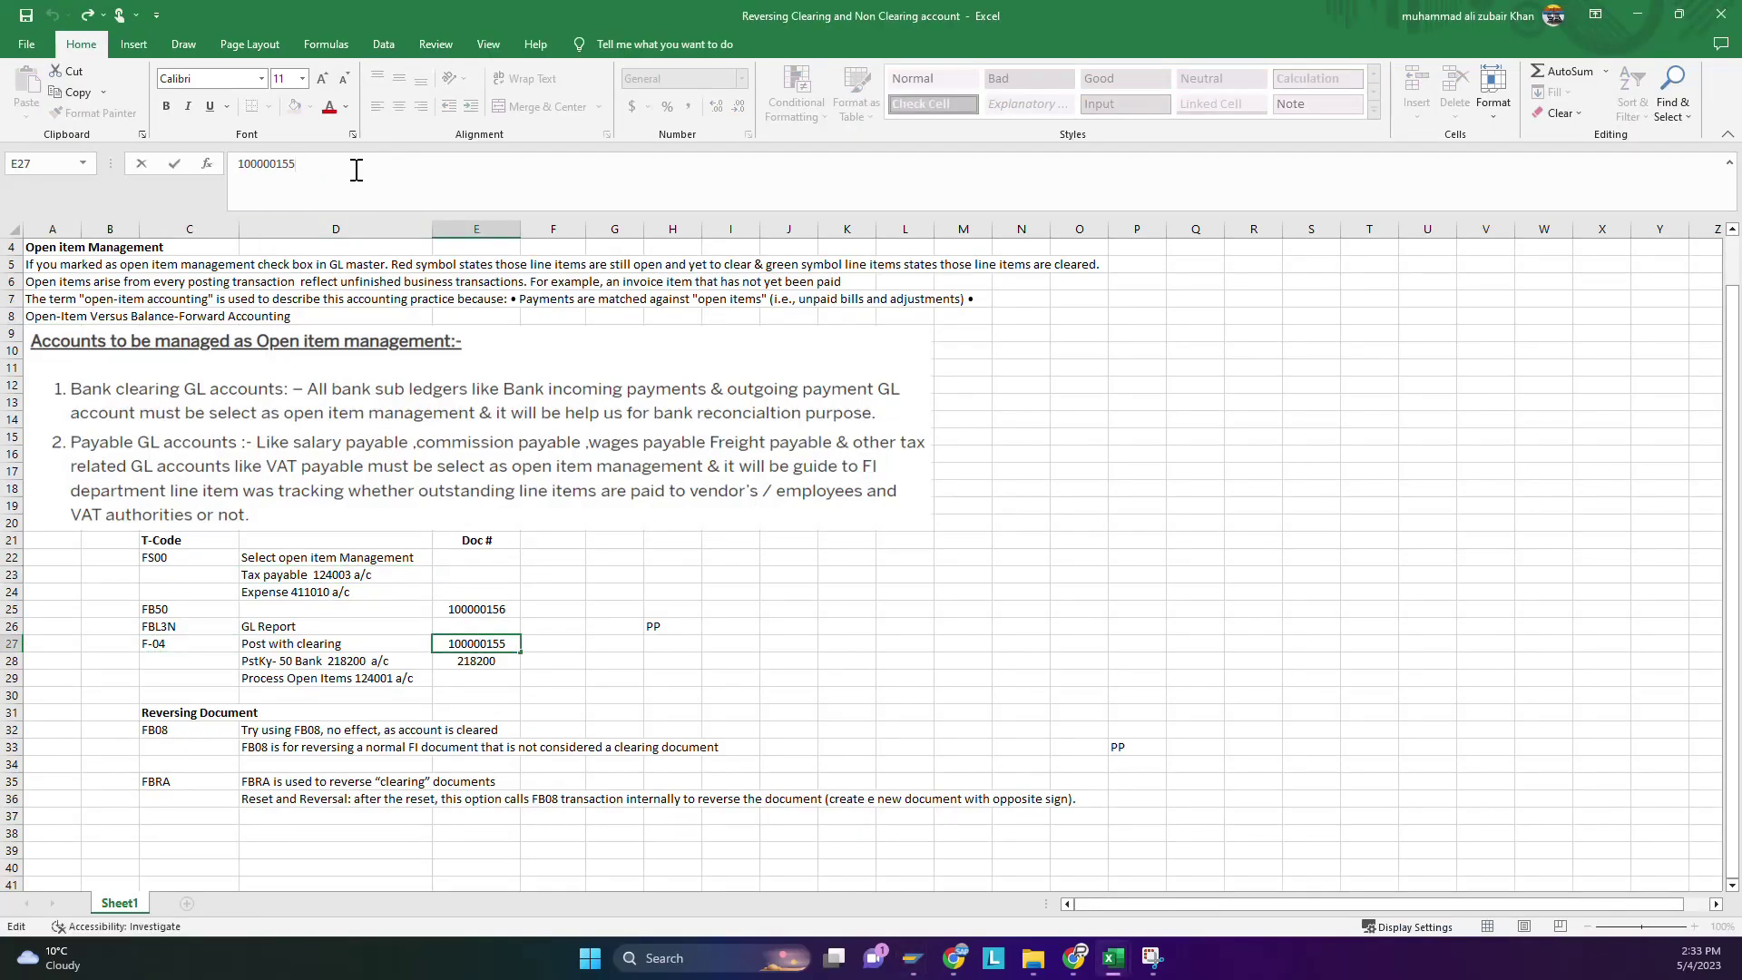
pyautogui.press('BackSpace')
pyautogui.write('7')
pyautogui.press('Return')
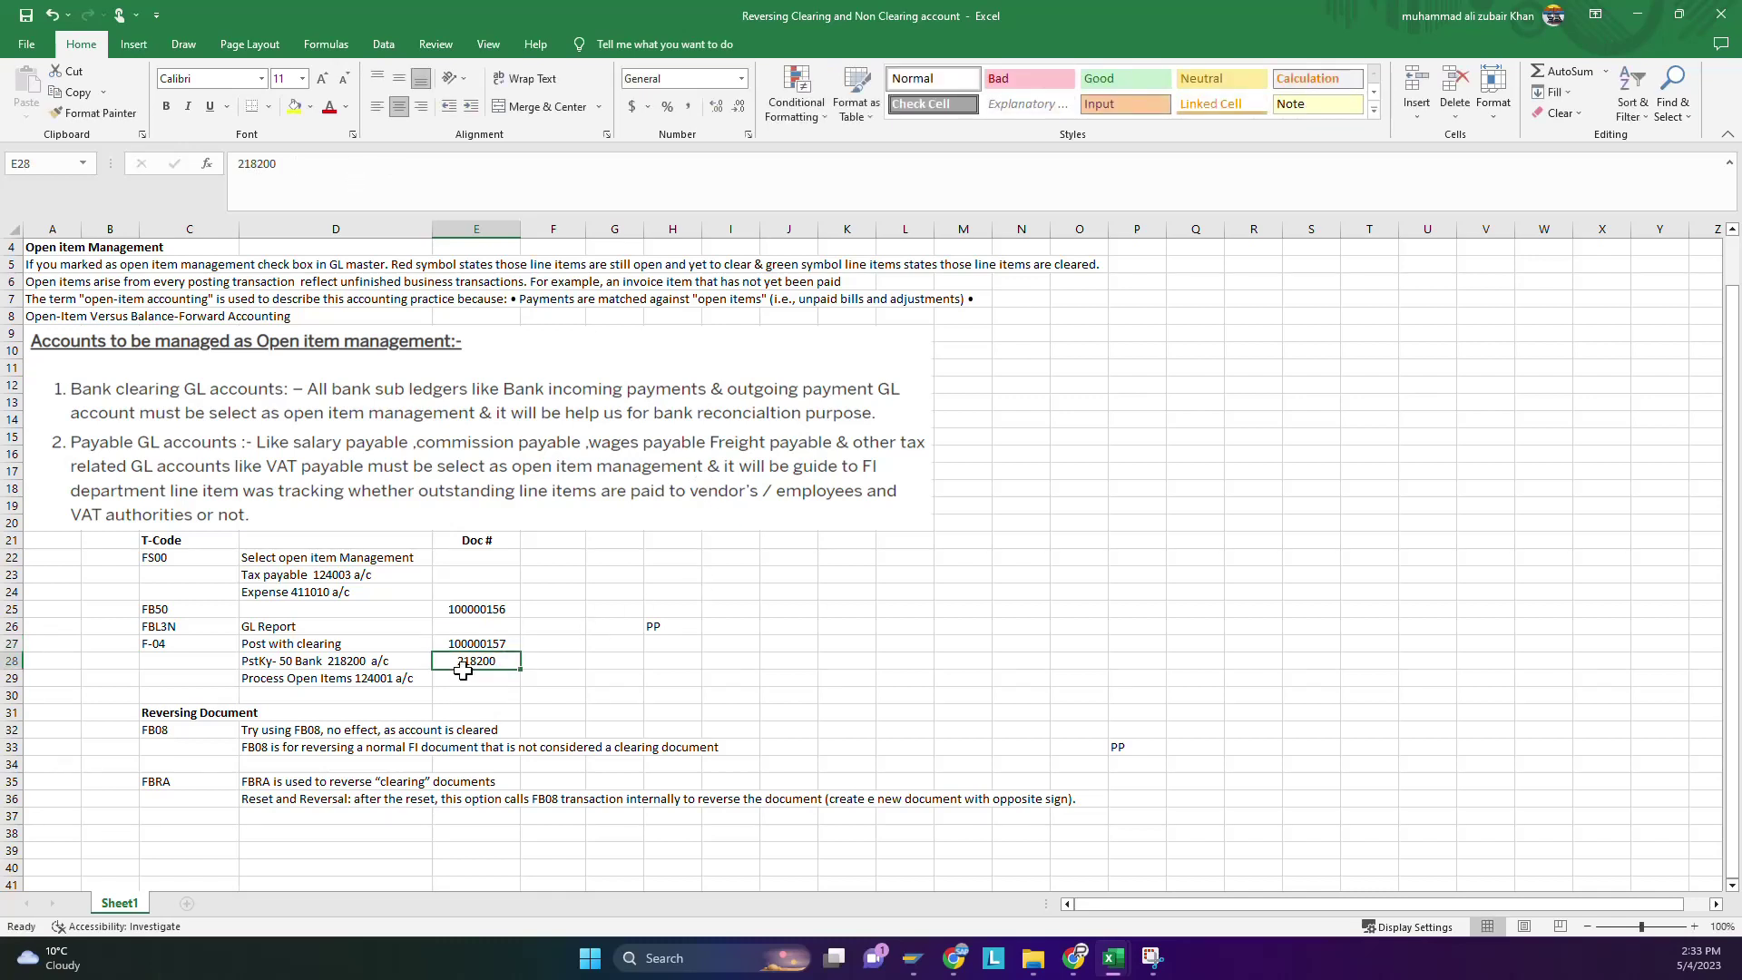
# Copy the FBL3N transaction code from the Excel notes and open that transaction in SAP.
pyautogui.click(202, 628)
pyautogui.hotkey('ctrl', 'c')
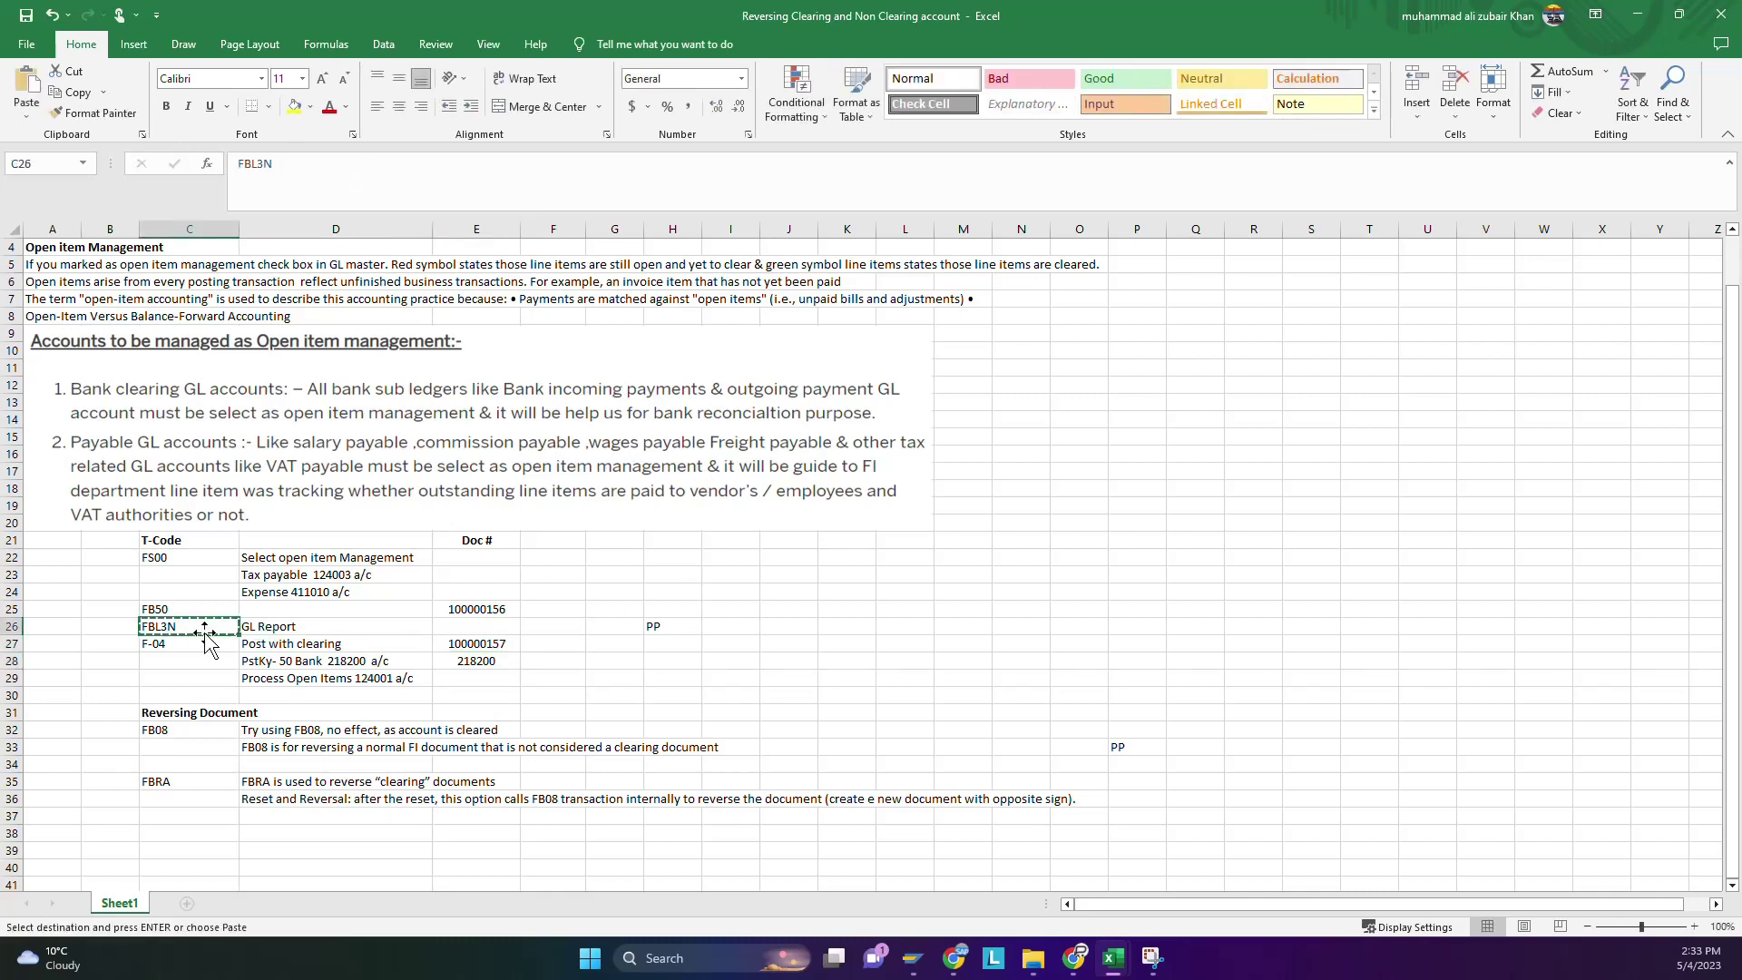
pyautogui.hotkey('alt', 'Tab')
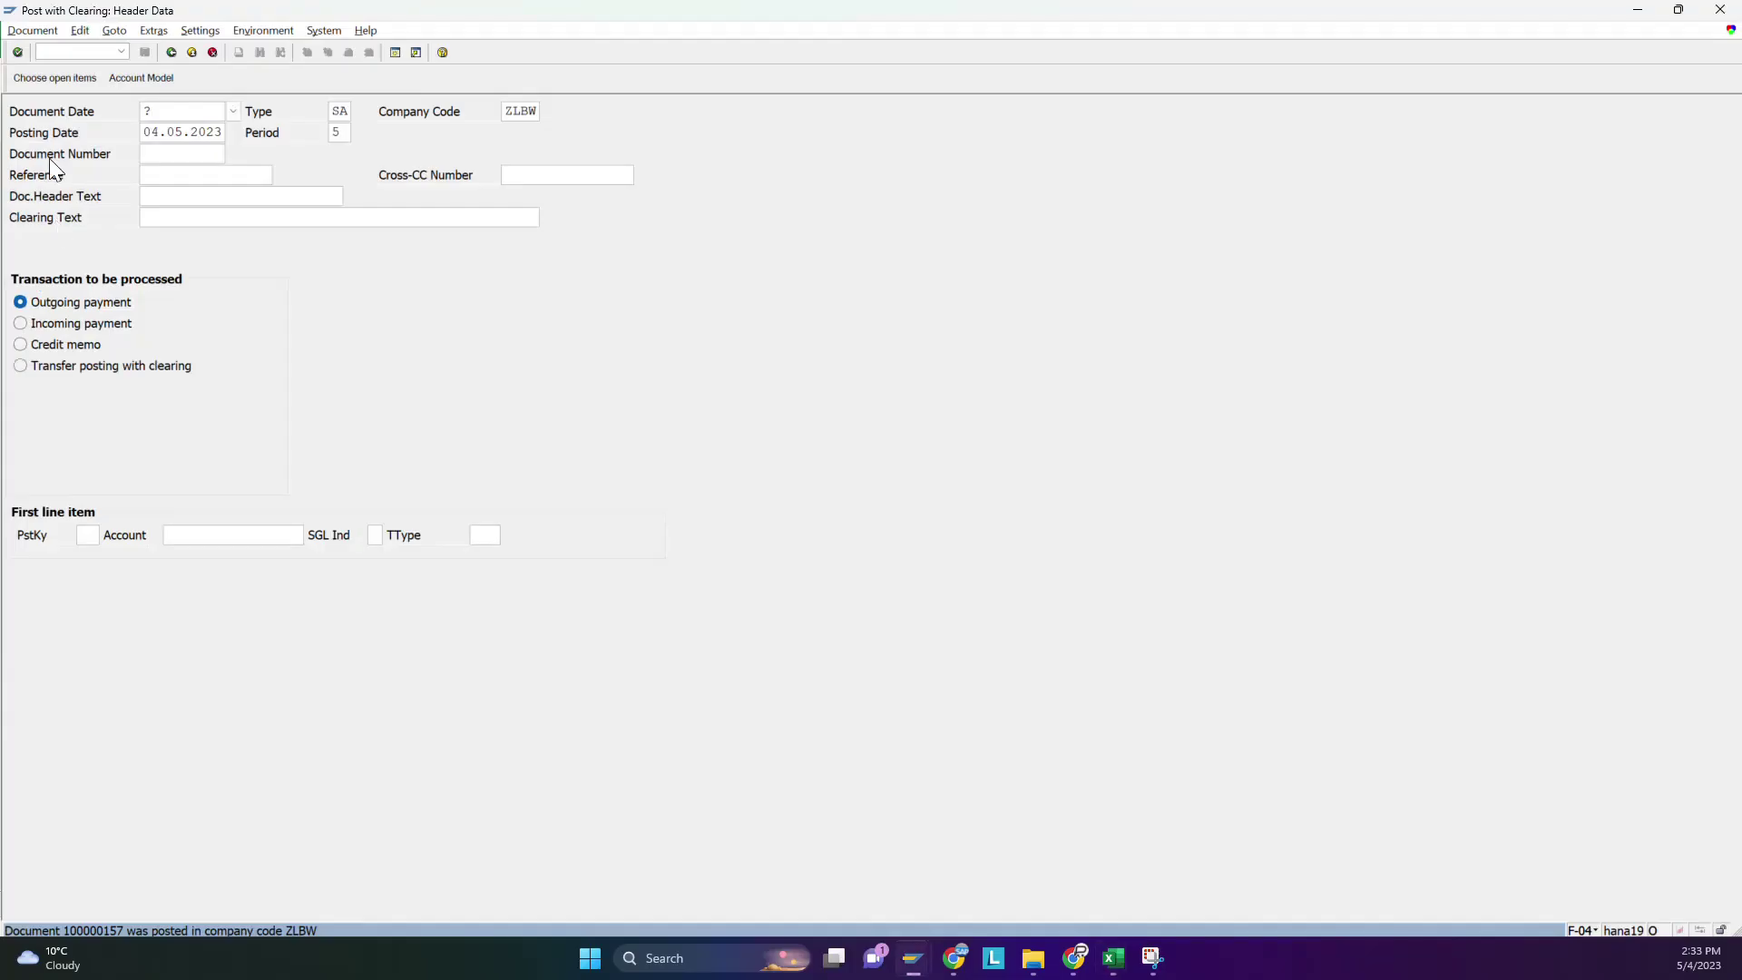
pyautogui.click(78, 45)
pyautogui.write('/N')
pyautogui.hotkey('ctrl', 'v')
pyautogui.press('Return')
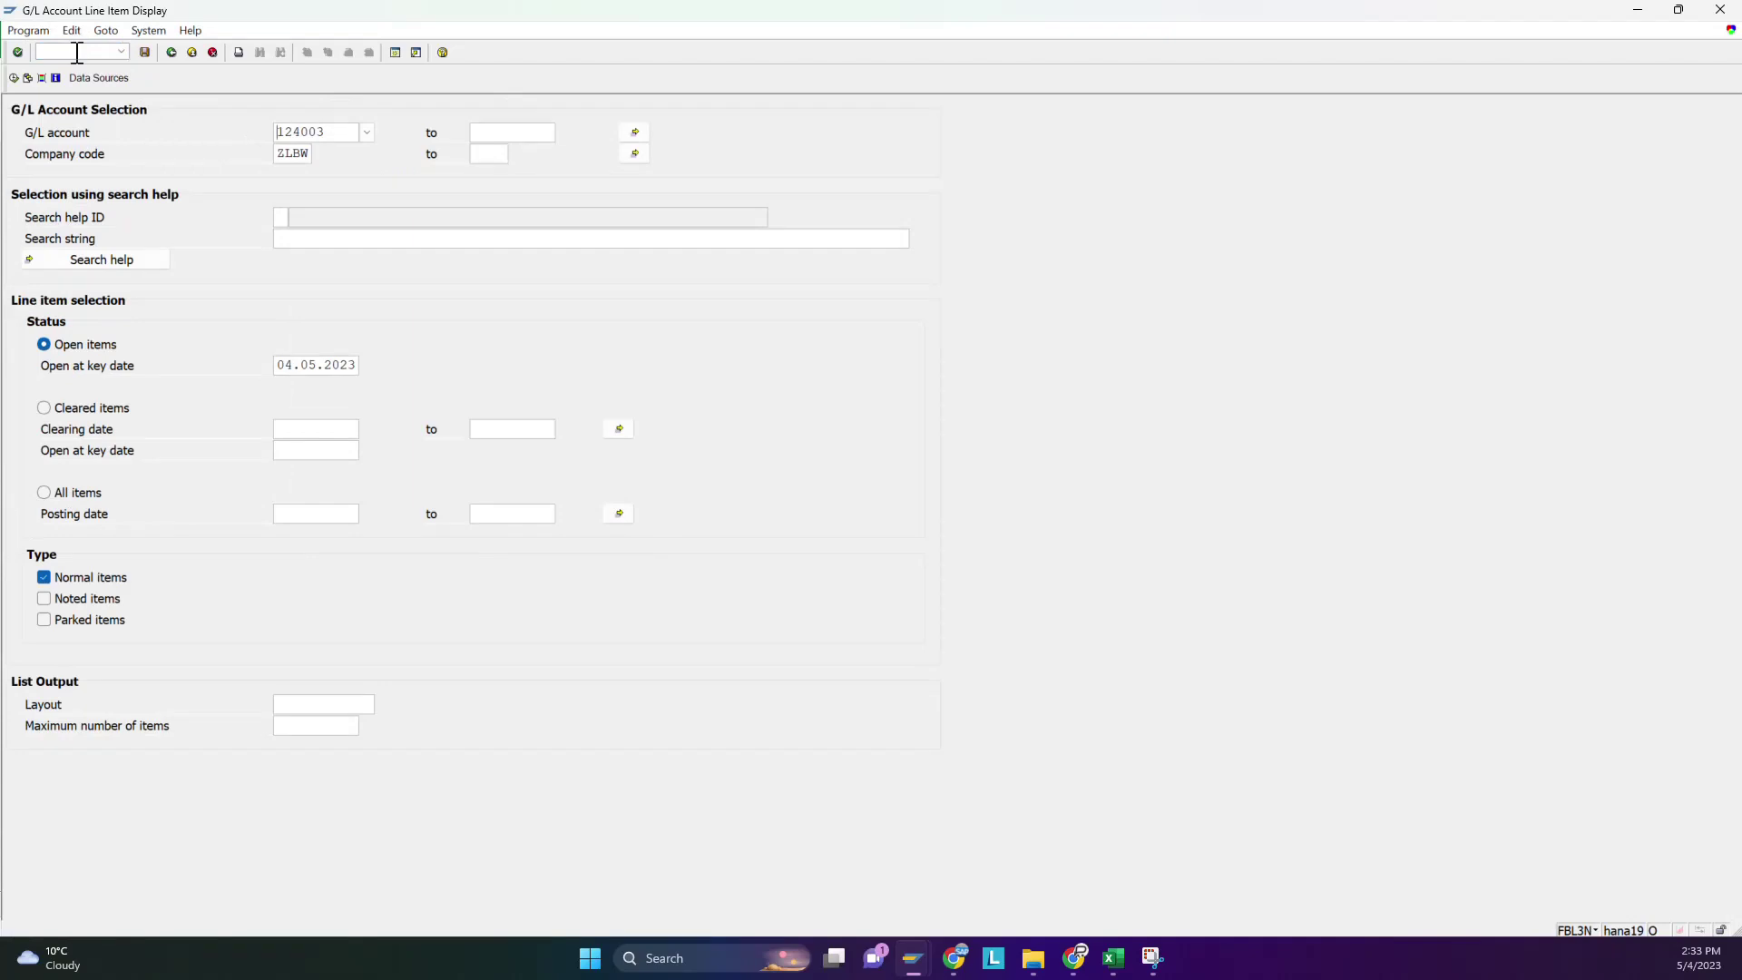
# Run the line item report for G/L account 124003 with open items, then with all items.
pyautogui.click(13, 79)
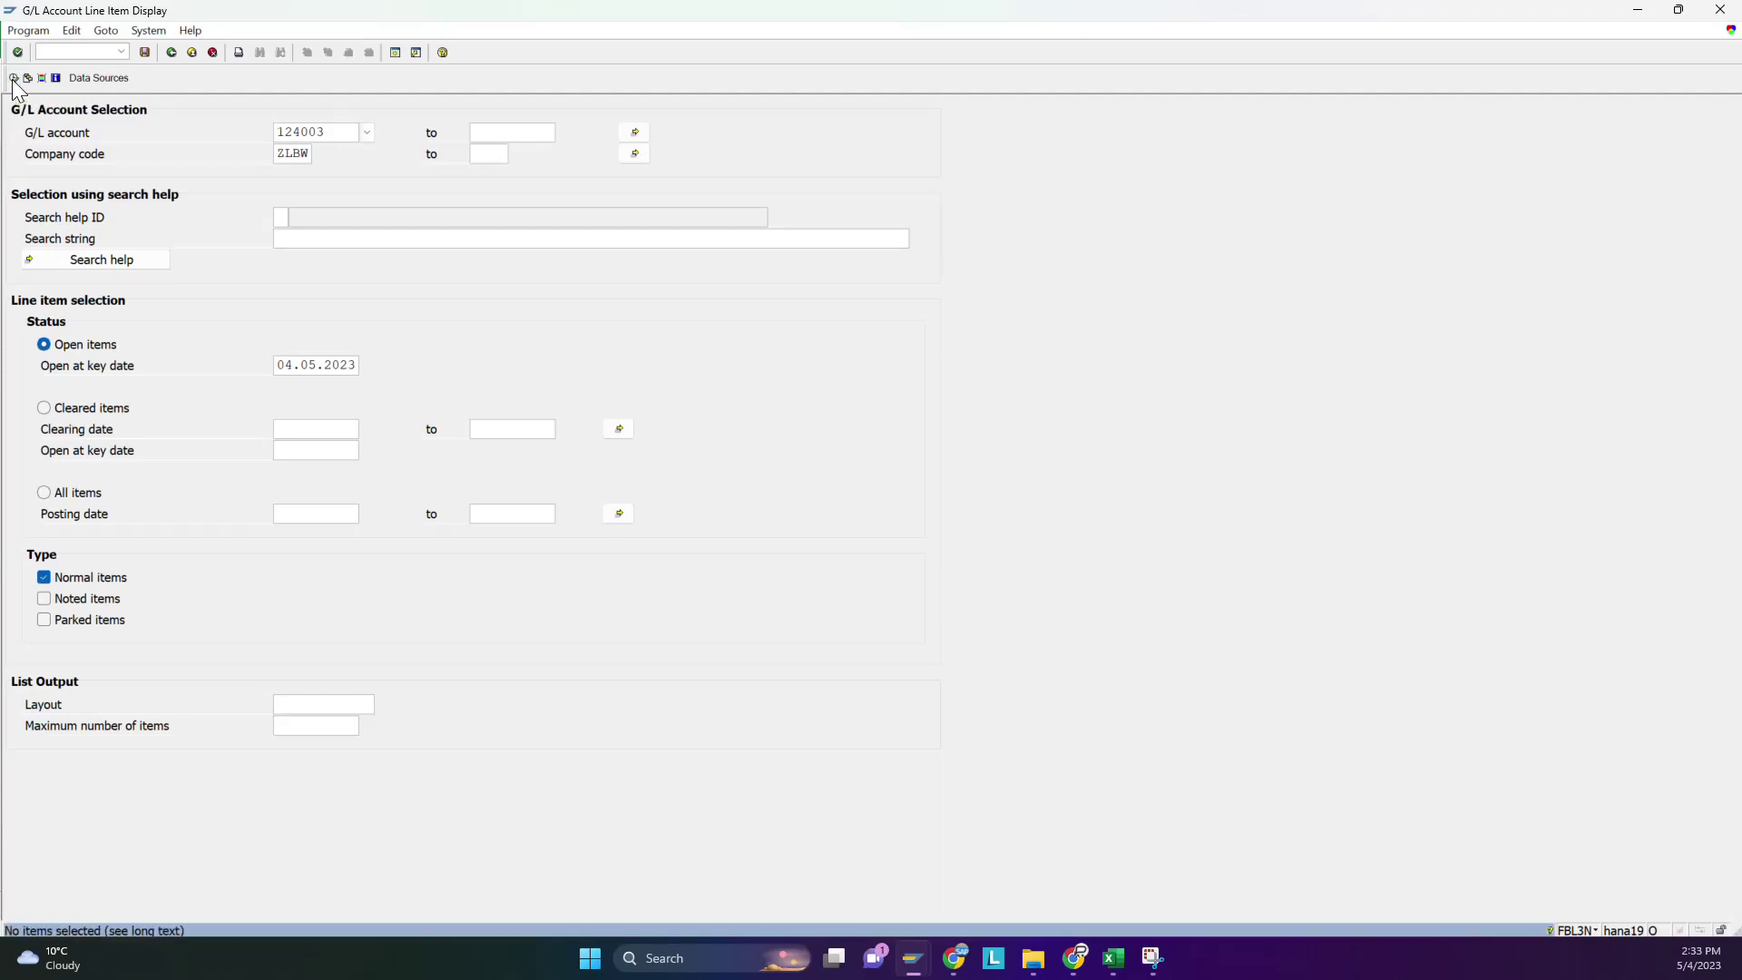
pyautogui.click(56, 495)
pyautogui.click(13, 78)
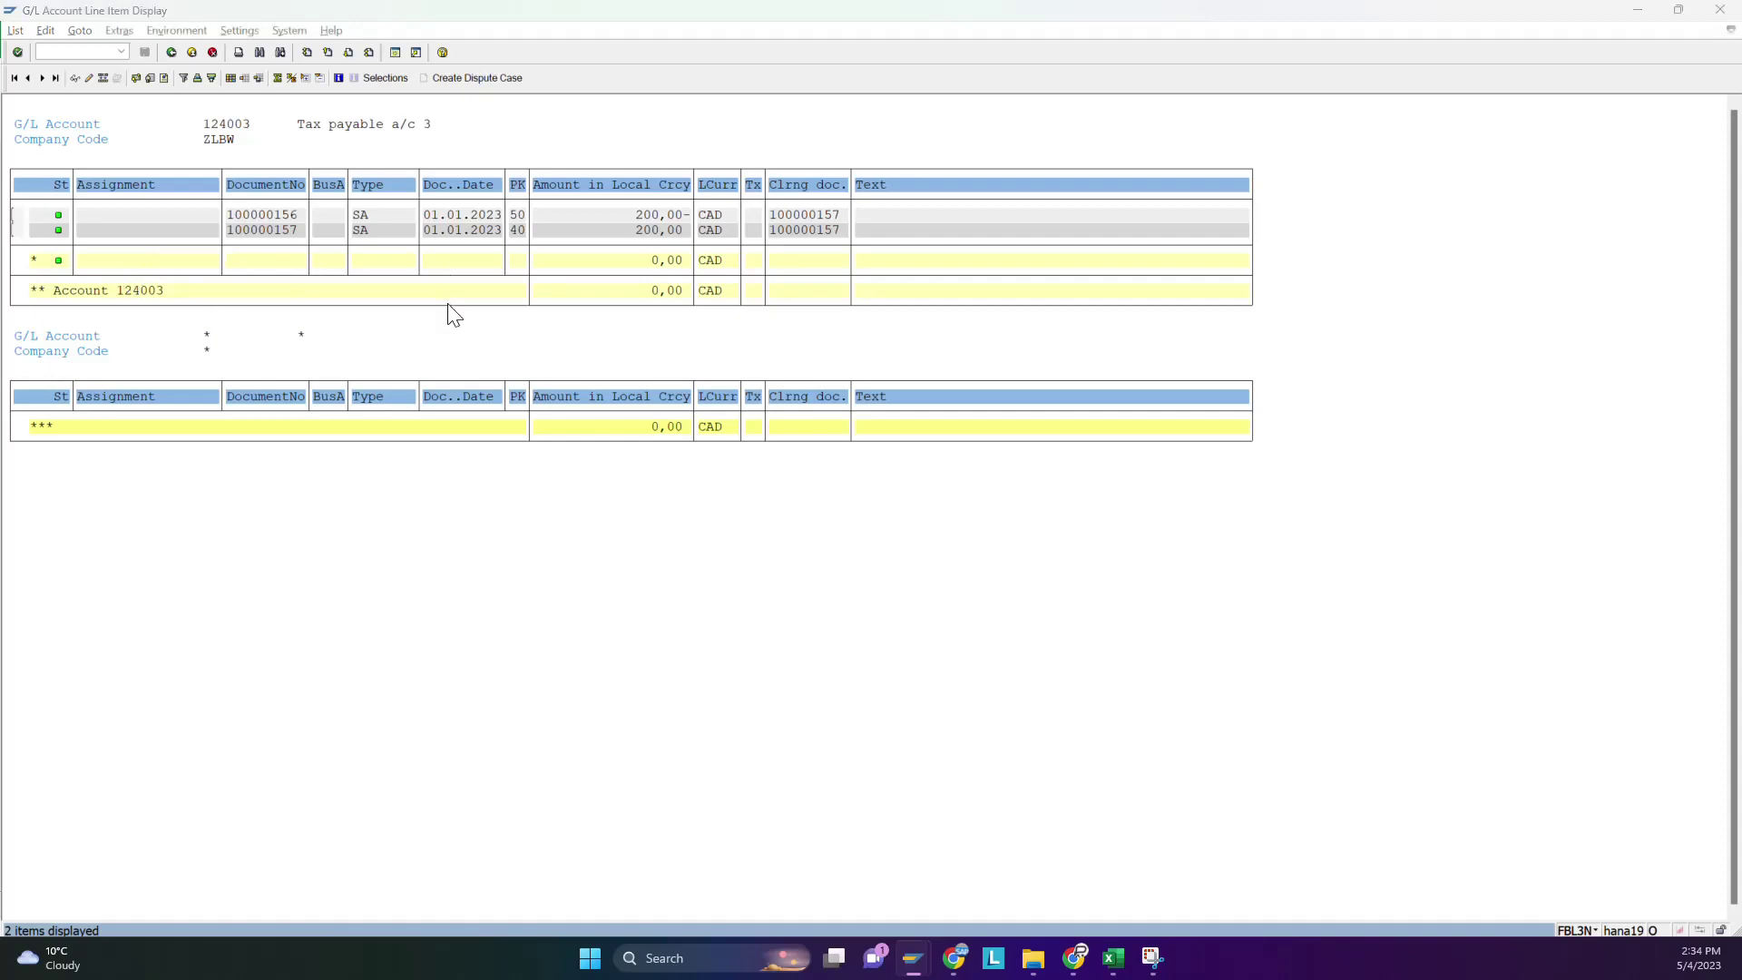
# Compare the line item statuses of account 124003 in SAP with the FB08 and FBRA reversal notes in Excel.
pyautogui.hotkey('alt', 'Tab')
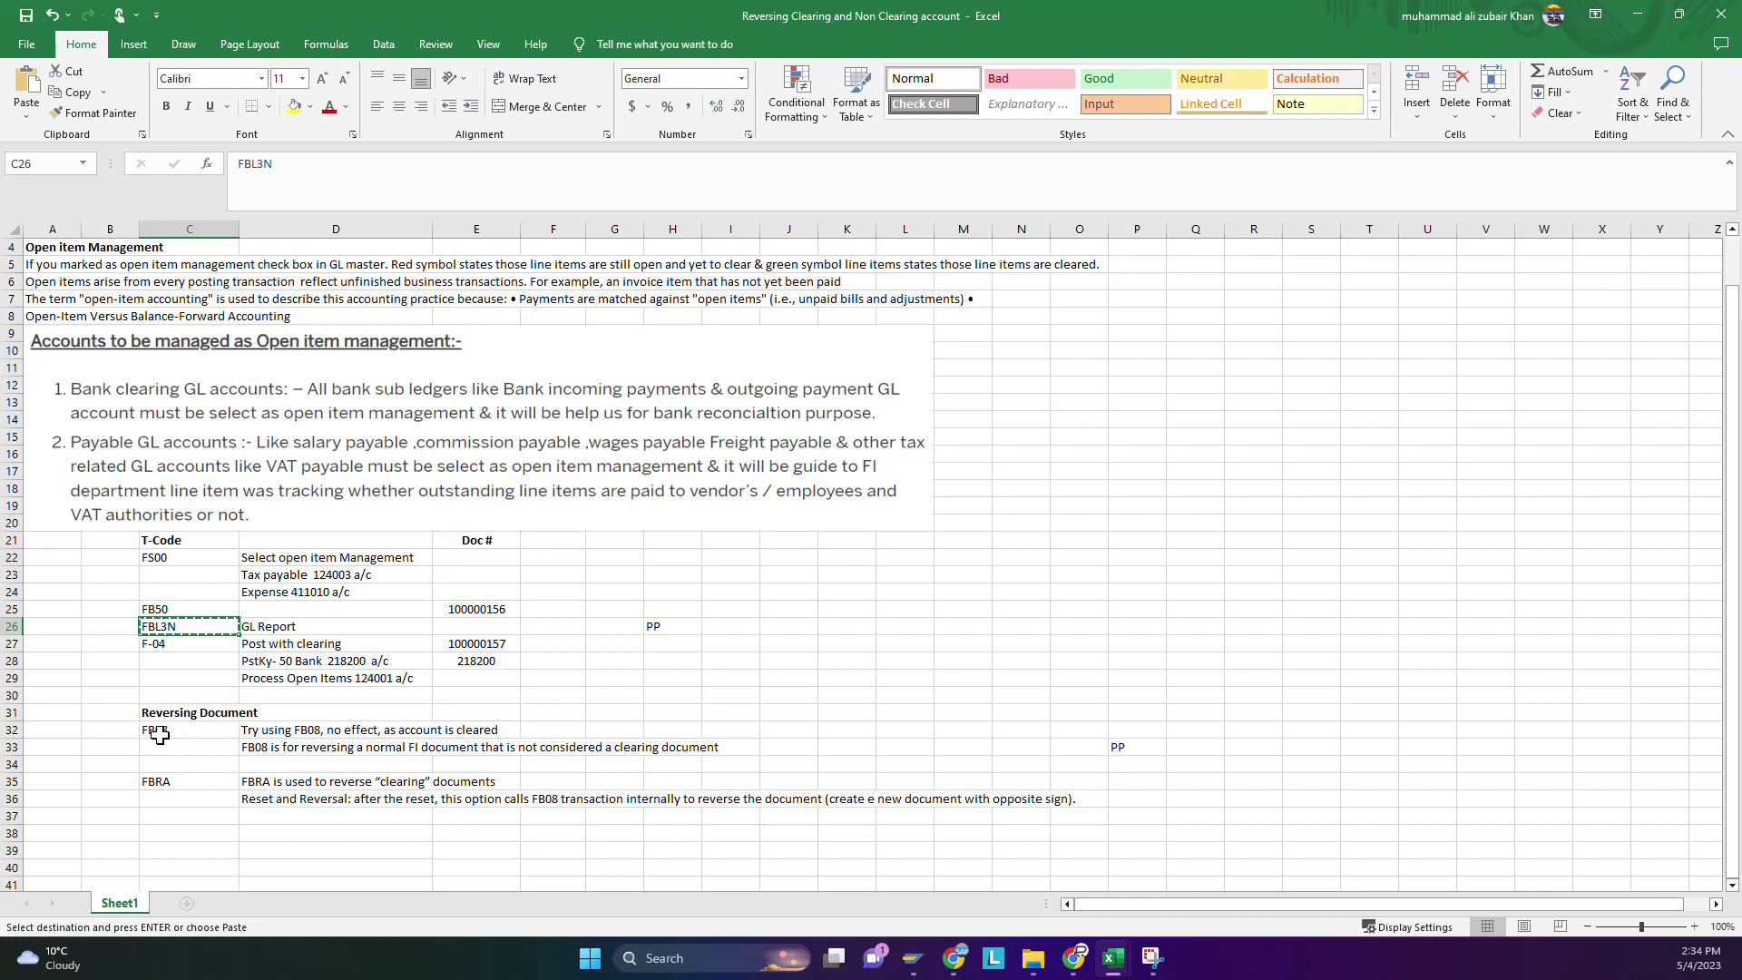
pyautogui.hotkey('alt', 'Tab')
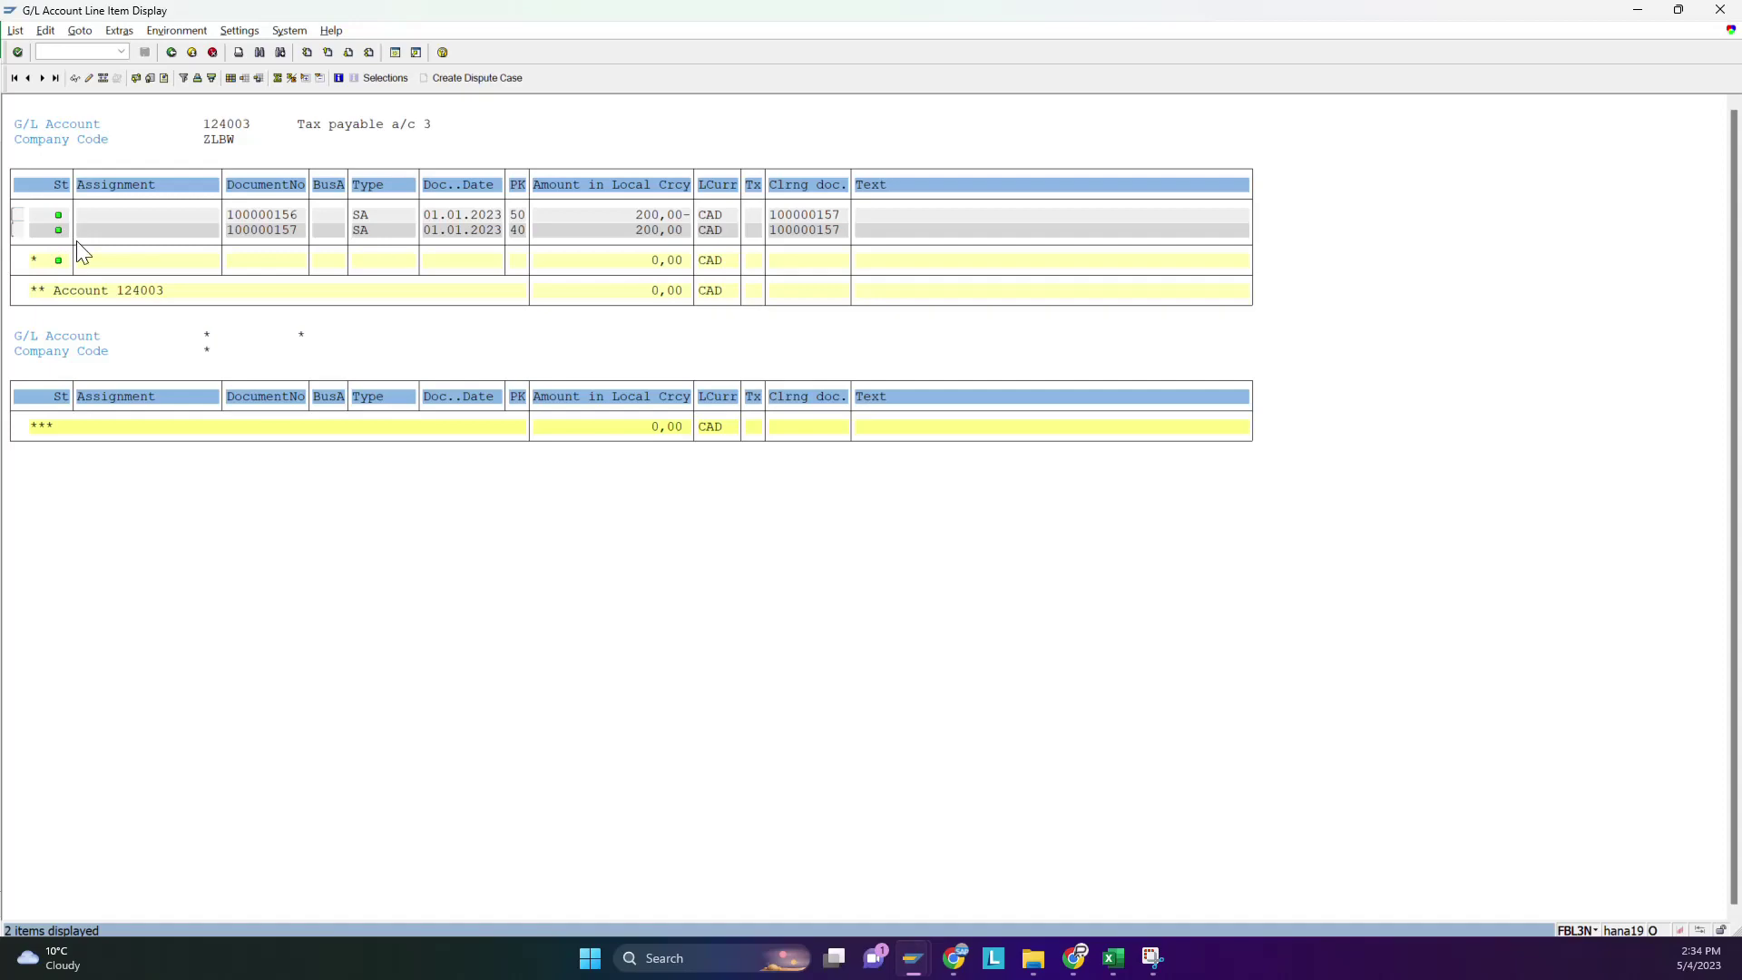
pyautogui.hotkey('alt', 'Tab')
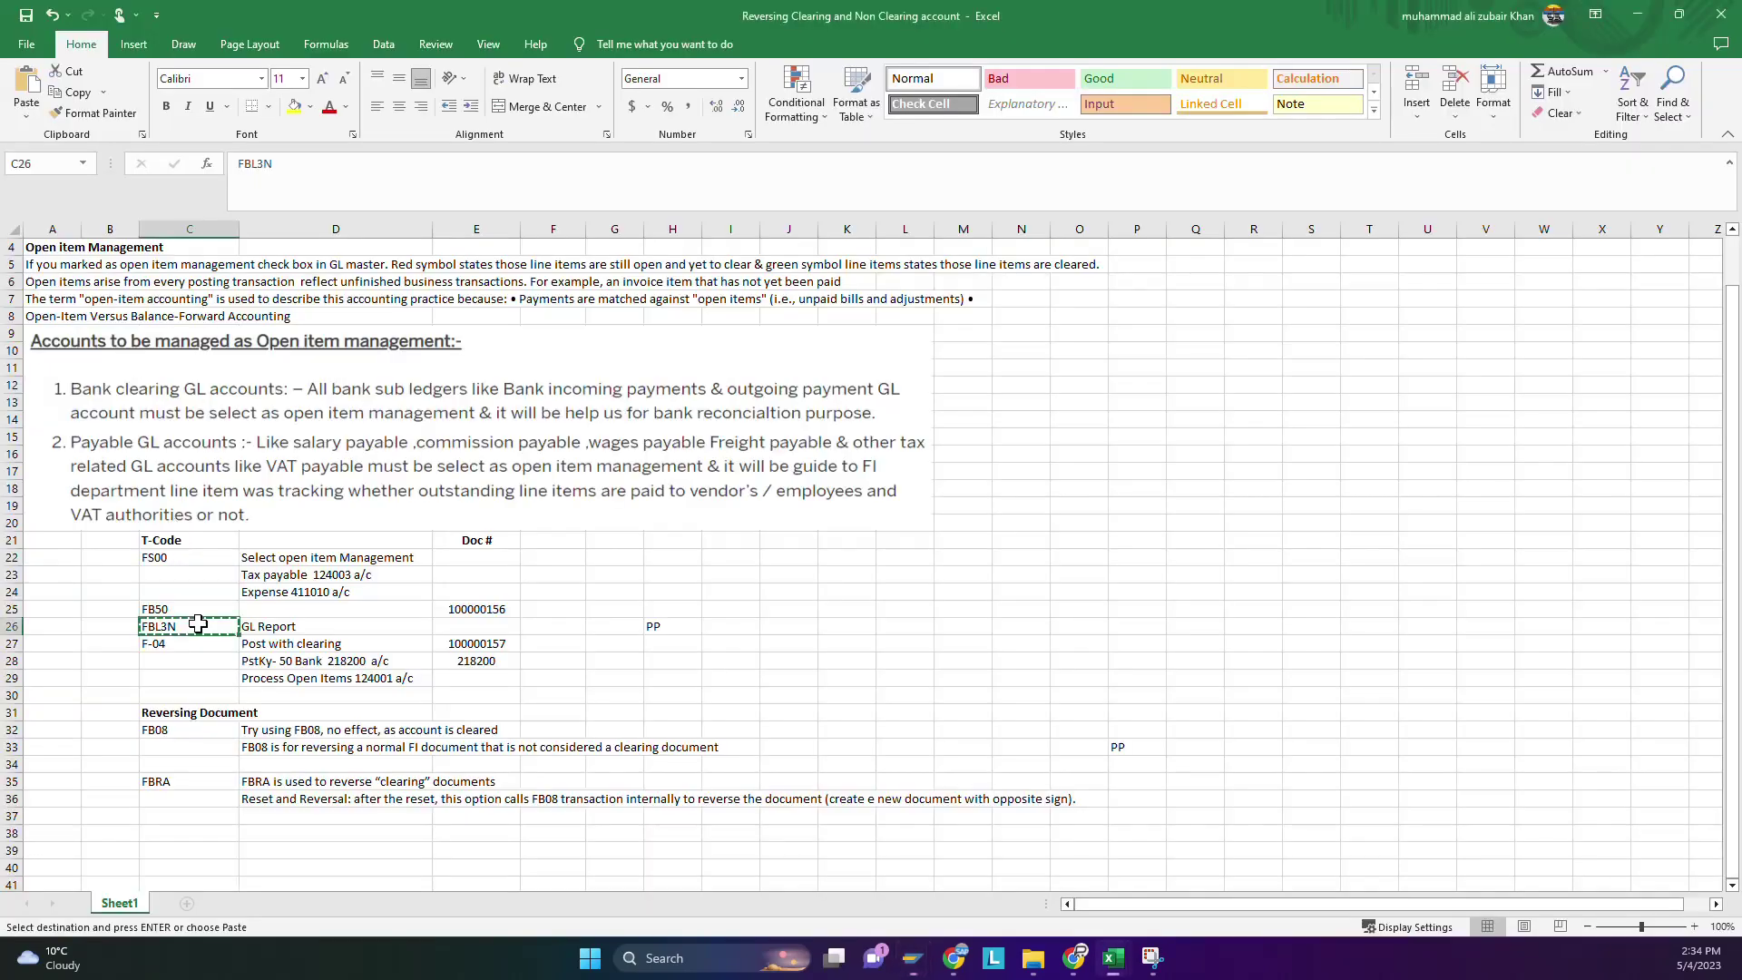
pyautogui.click(179, 737)
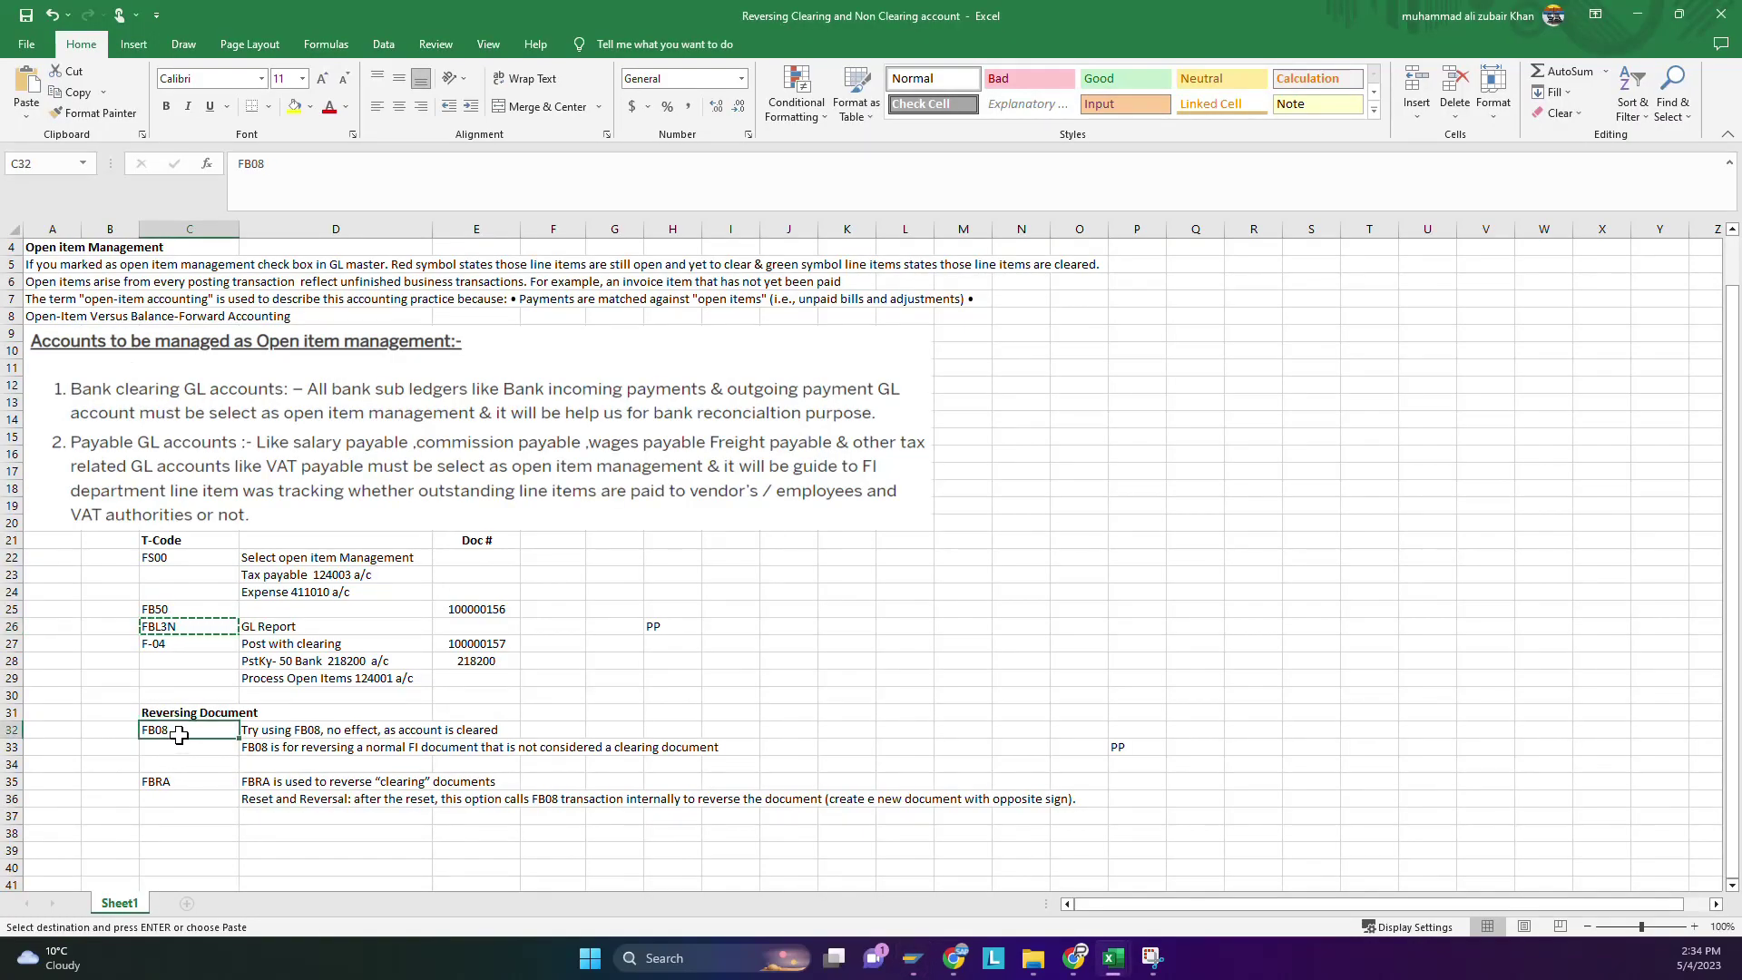
pyautogui.hotkey('alt', 'Tab')
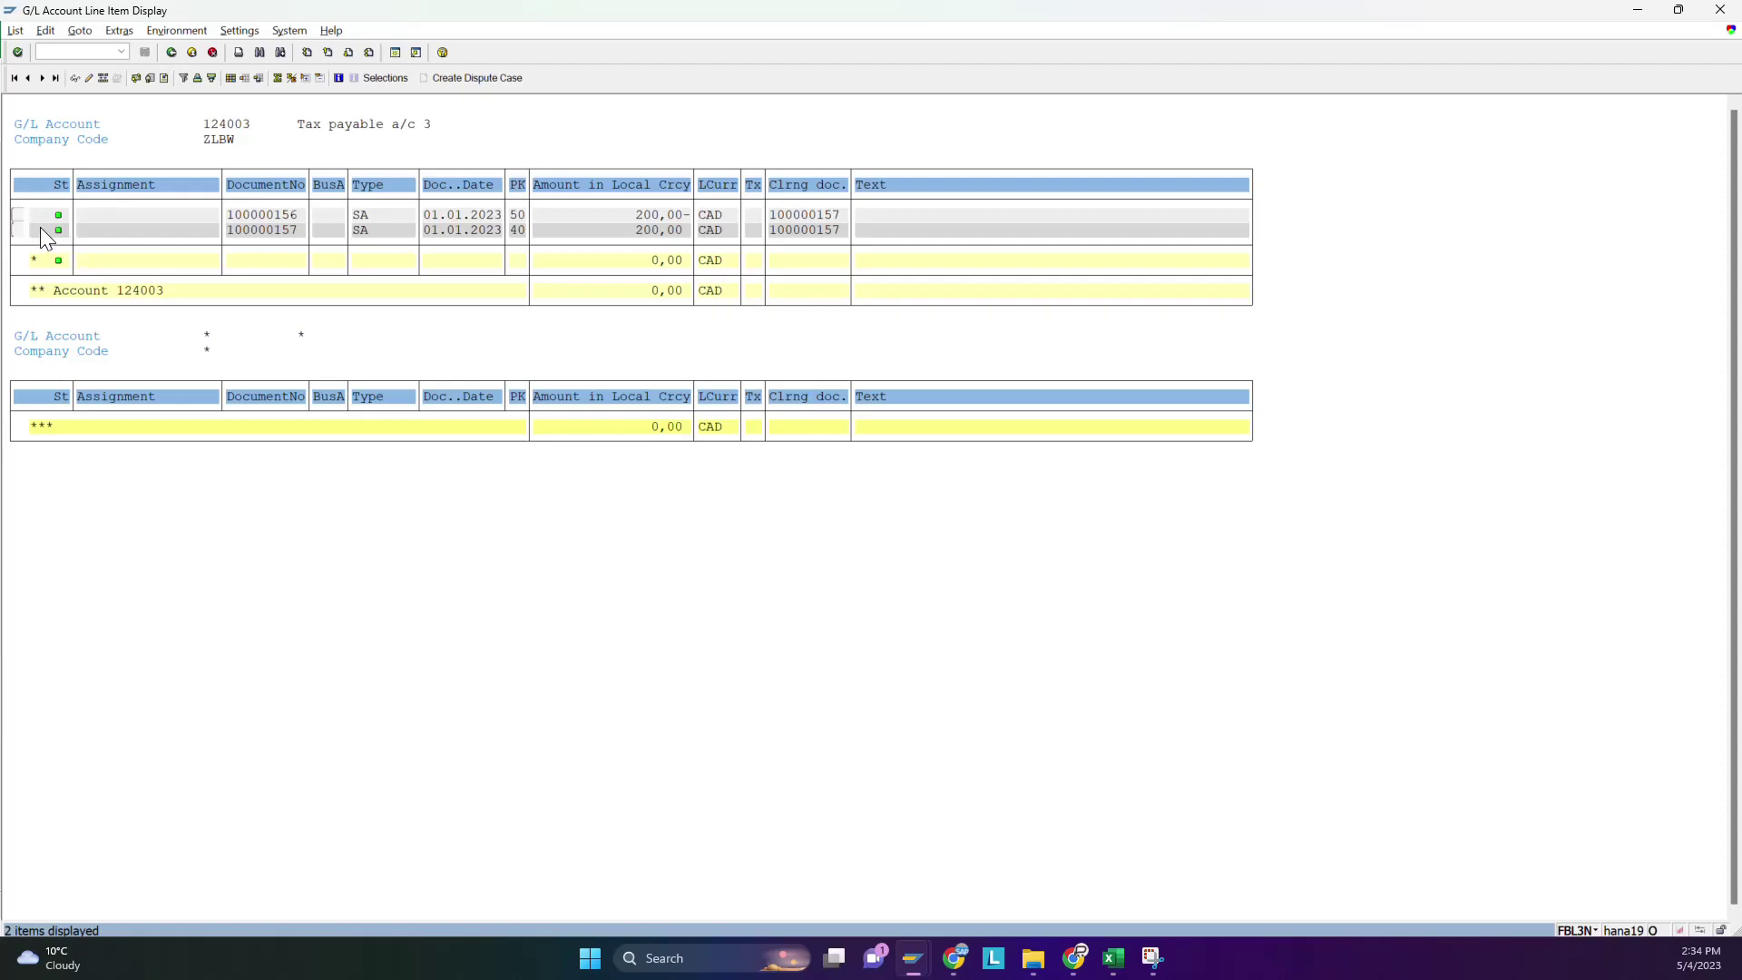
pyautogui.hotkey('alt', 'Tab')
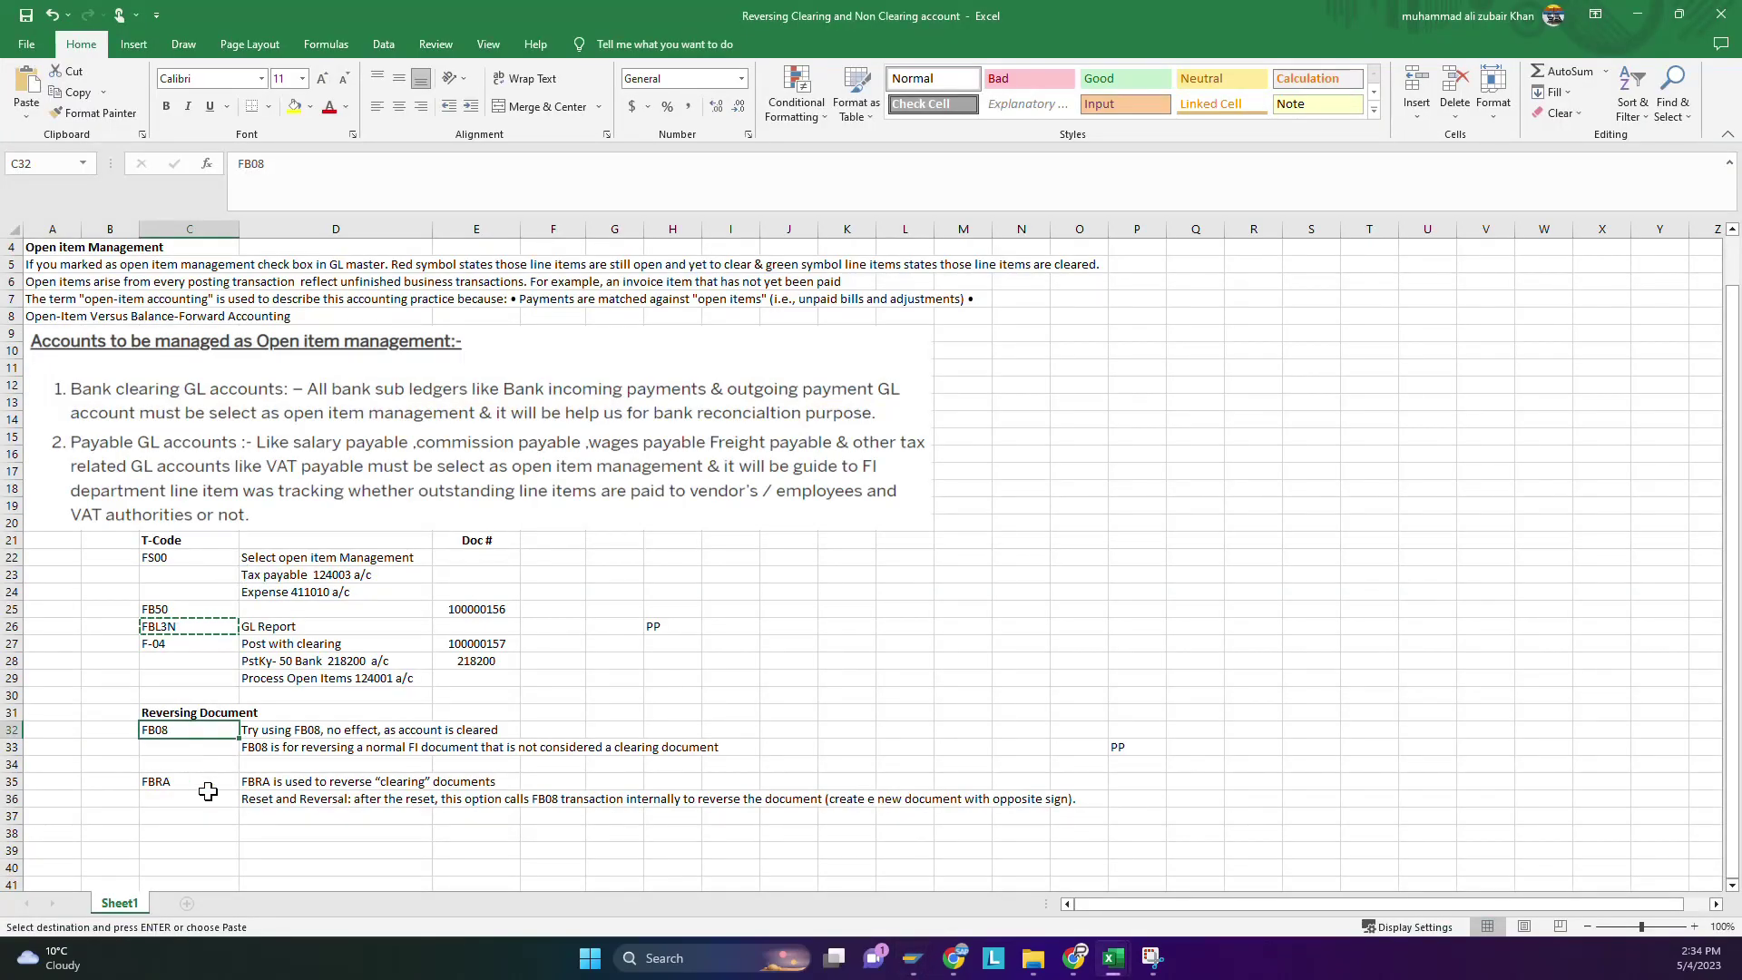
pyautogui.click(174, 784)
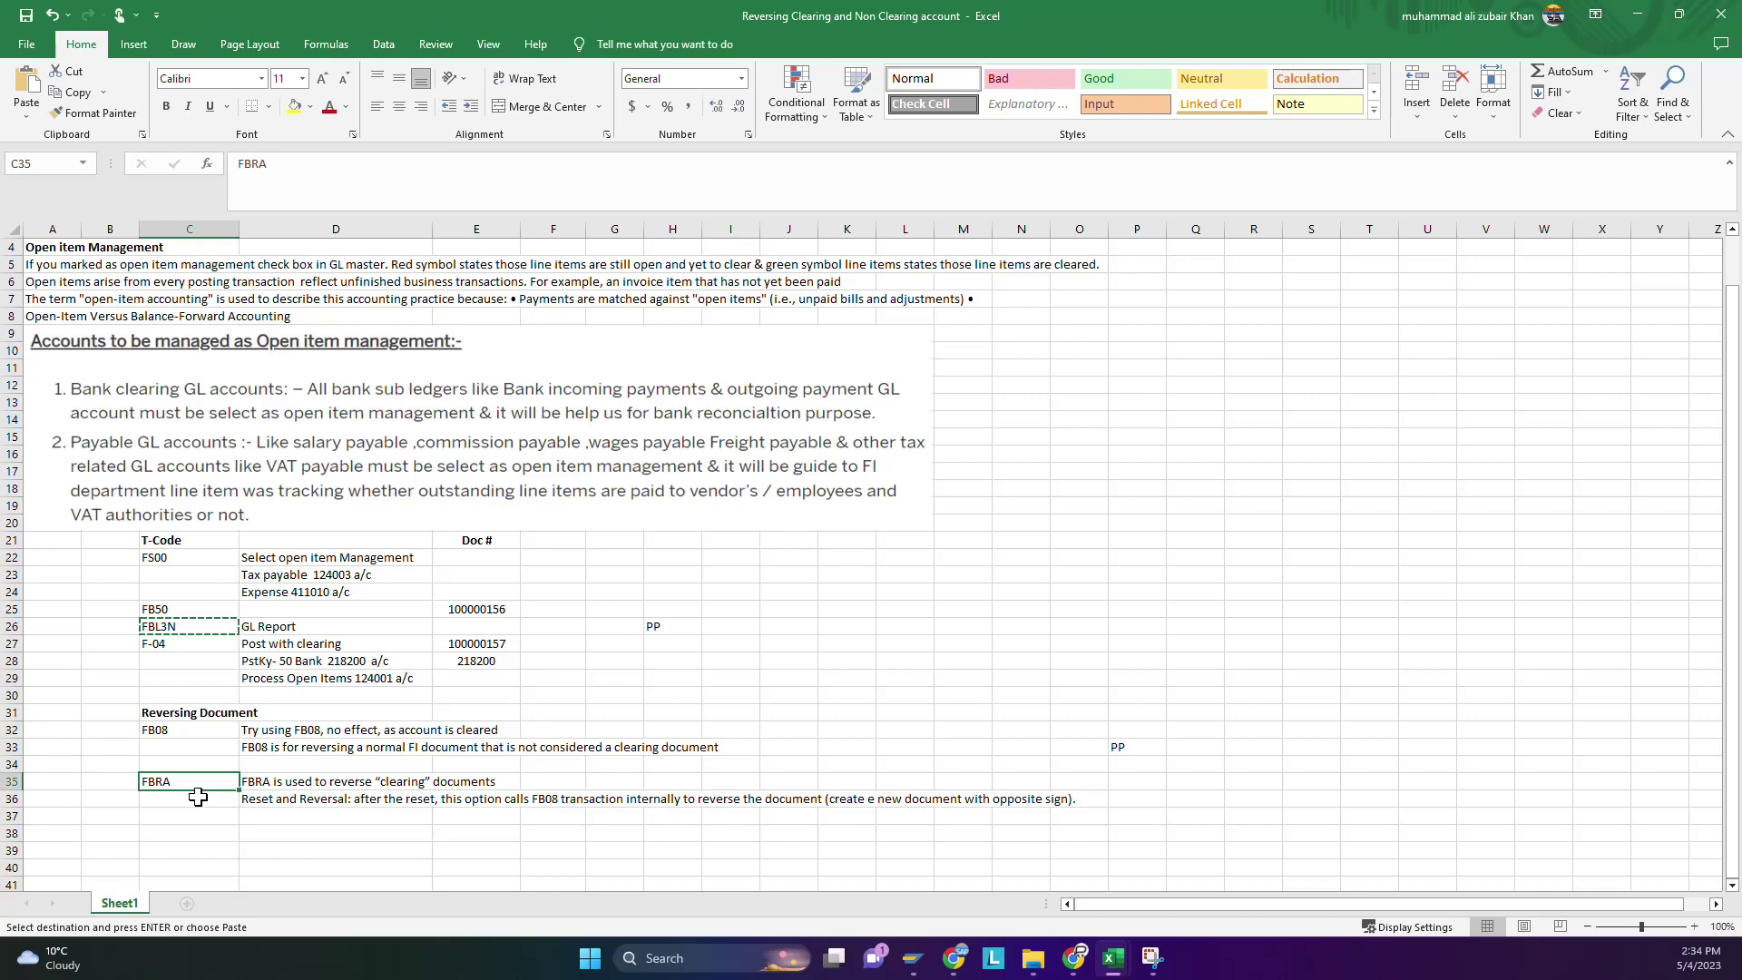
pyautogui.hotkey('alt', 'Tab')
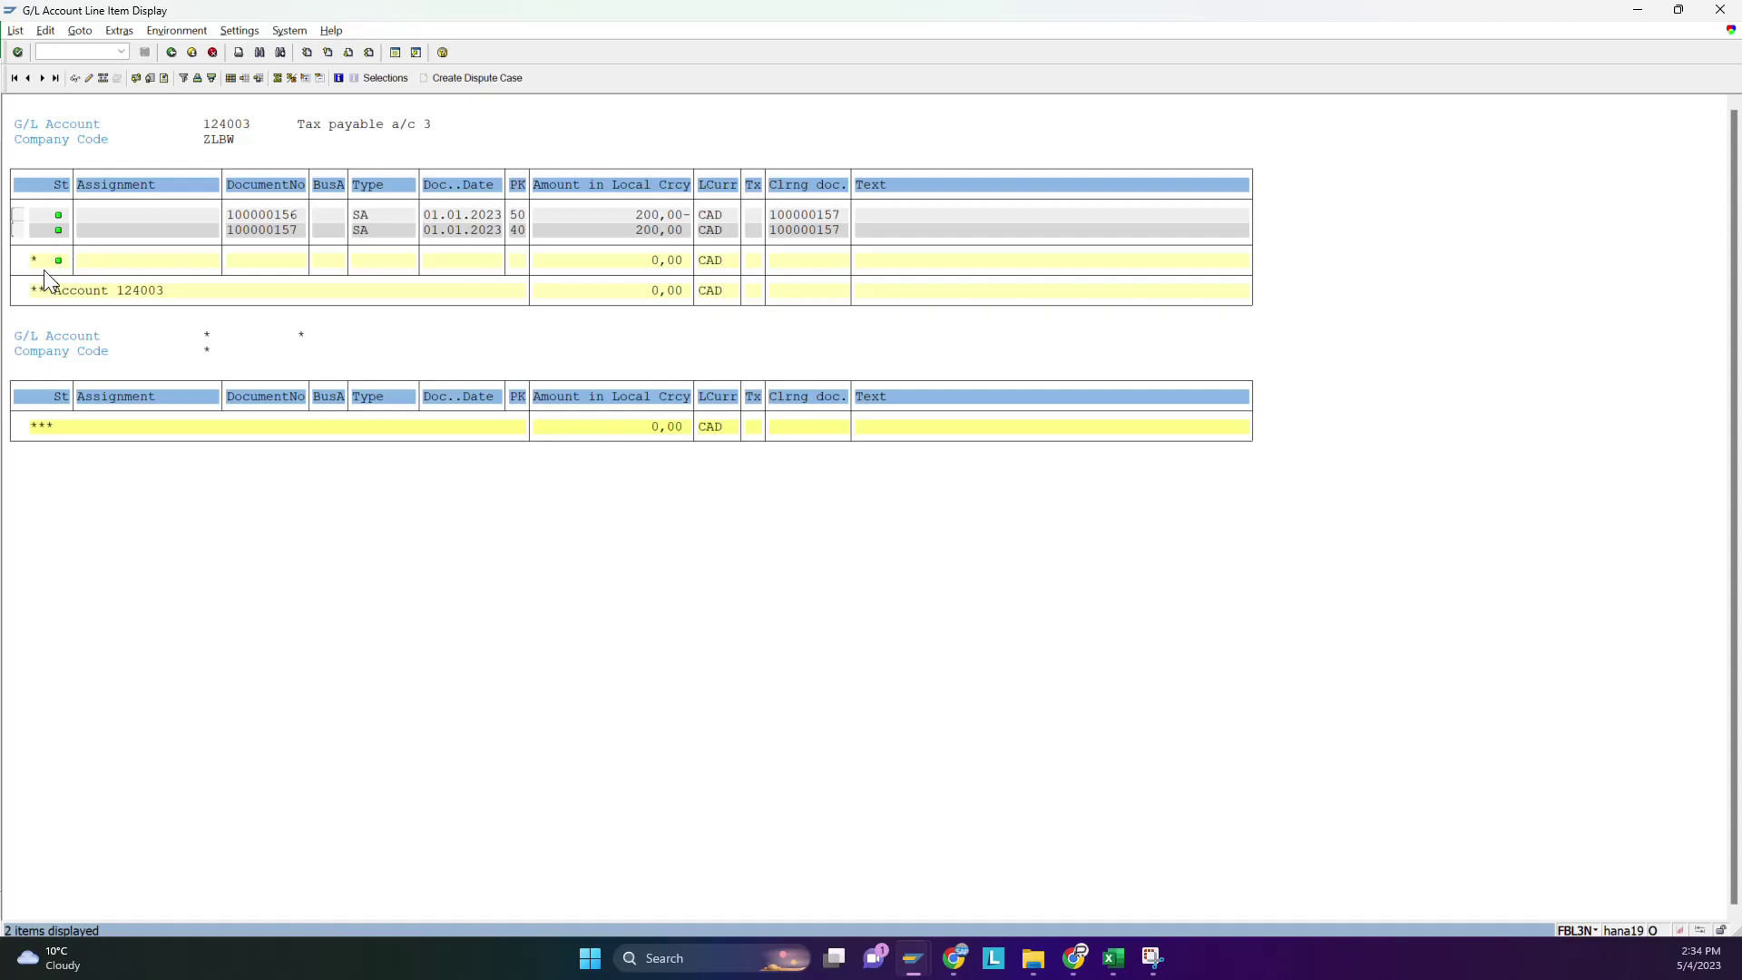
pyautogui.hotkey('alt', 'Tab')
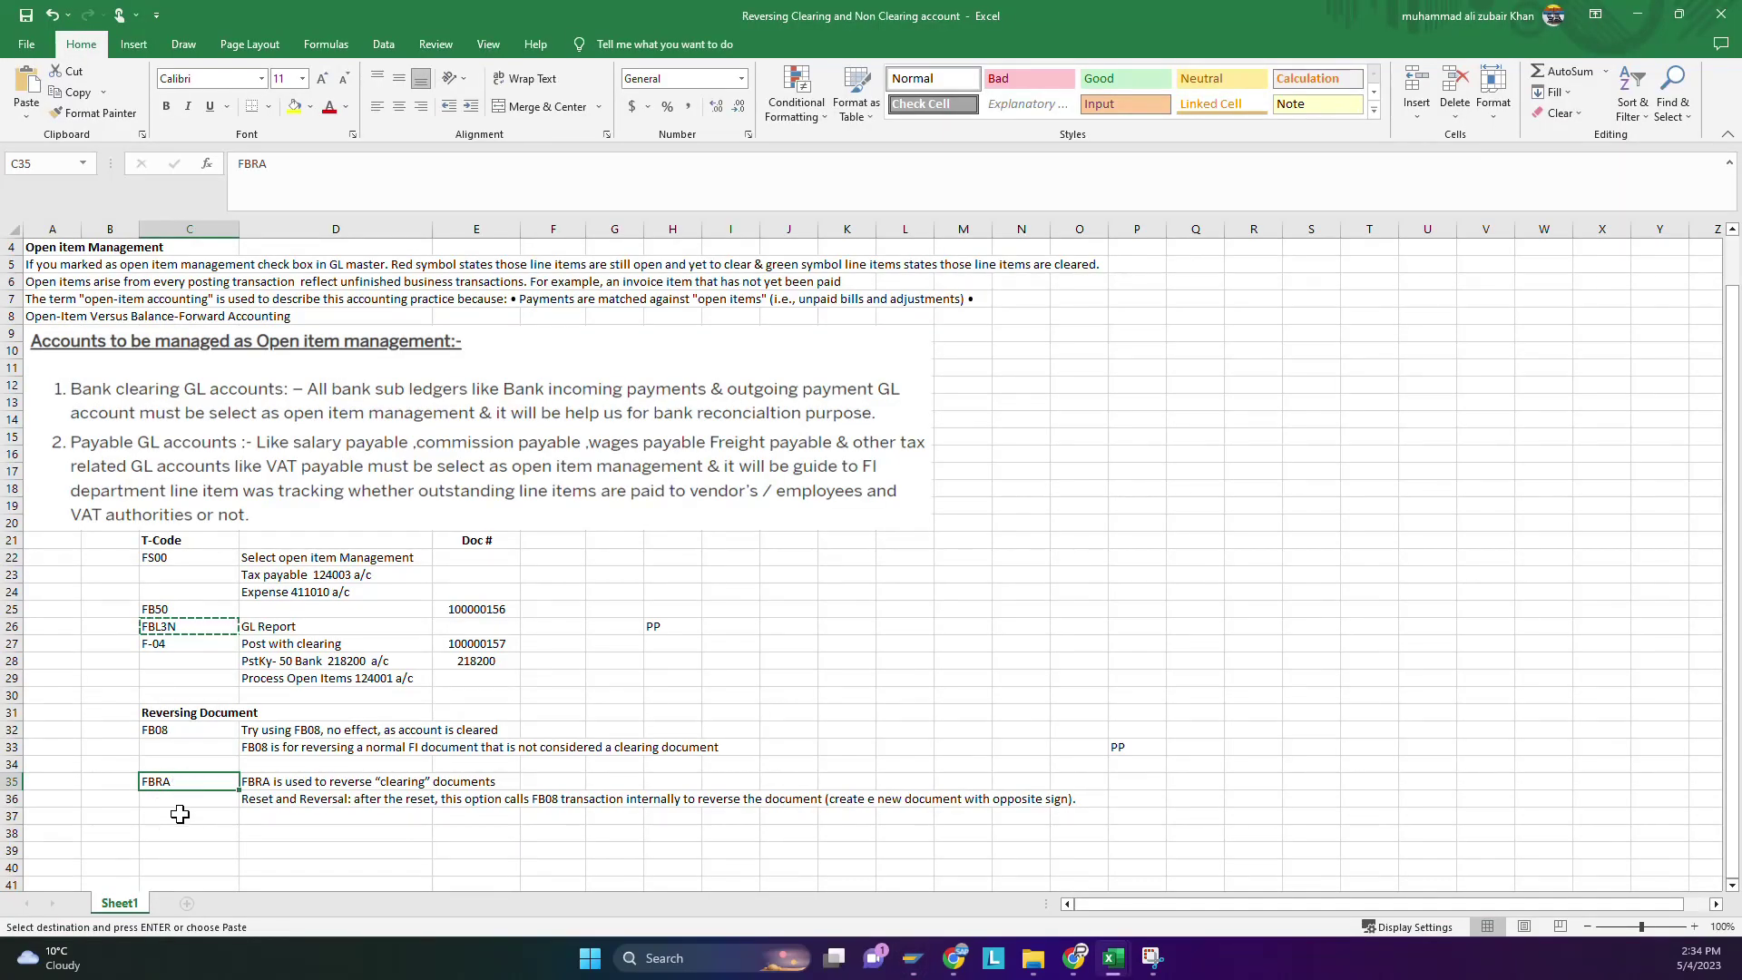
pyautogui.hotkey('alt', 'Tab')
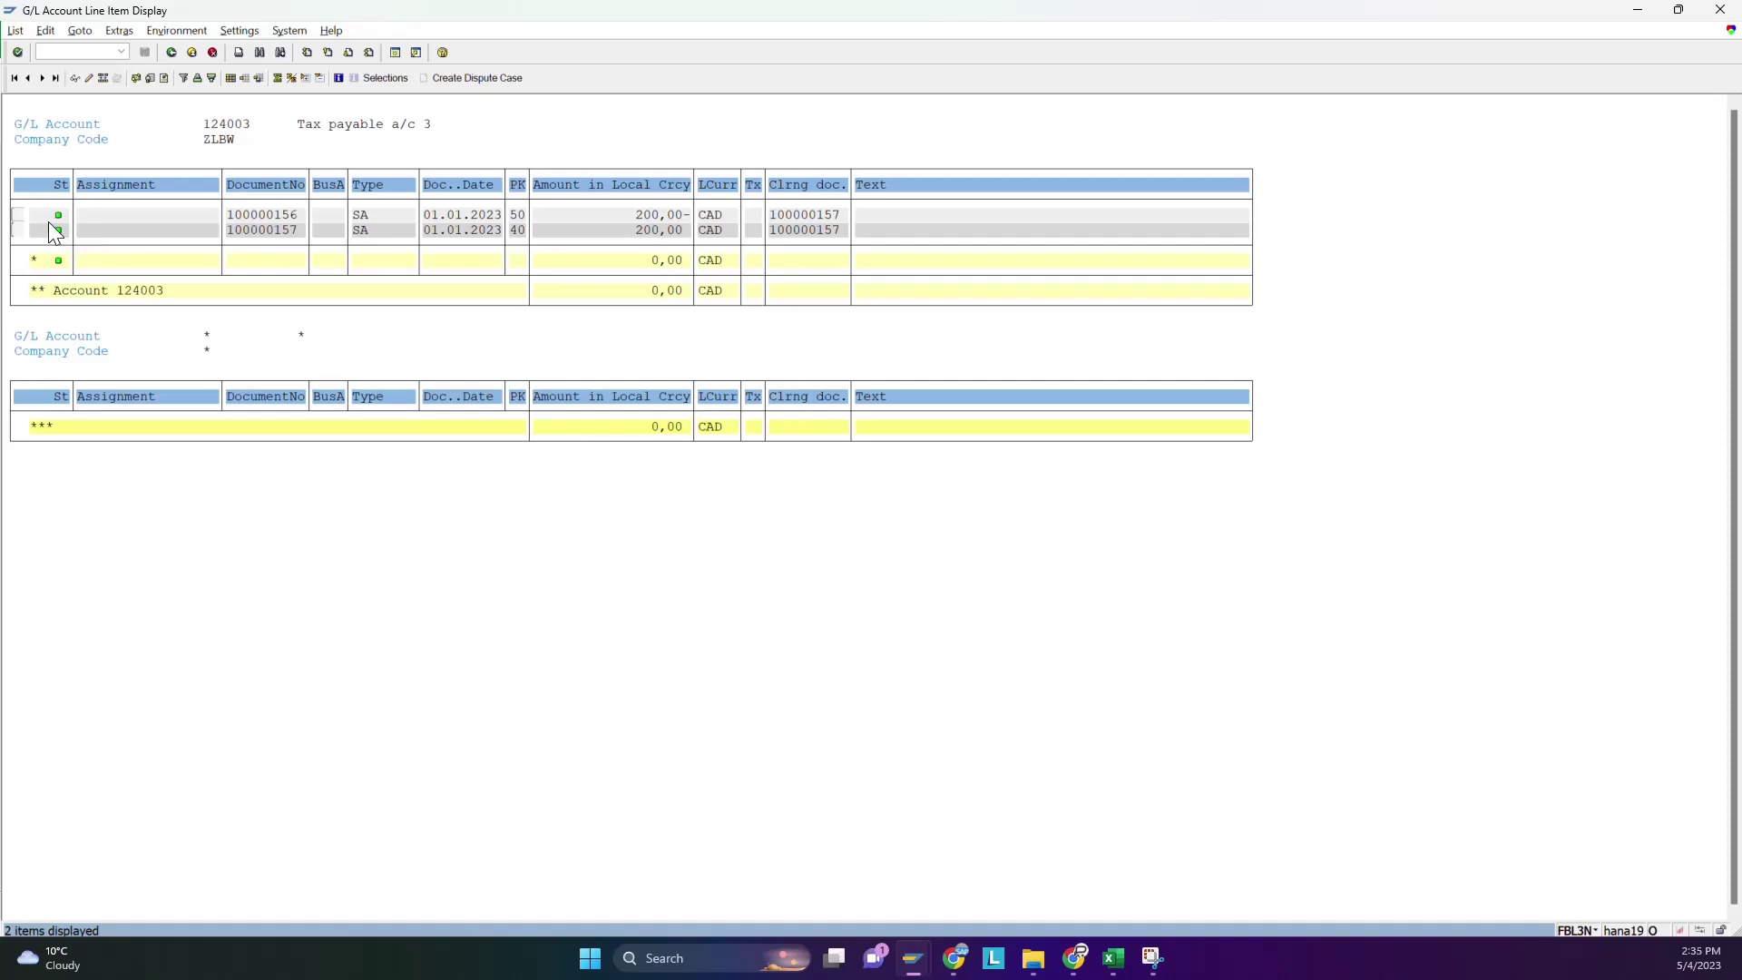
pyautogui.hotkey('alt', 'Tab')
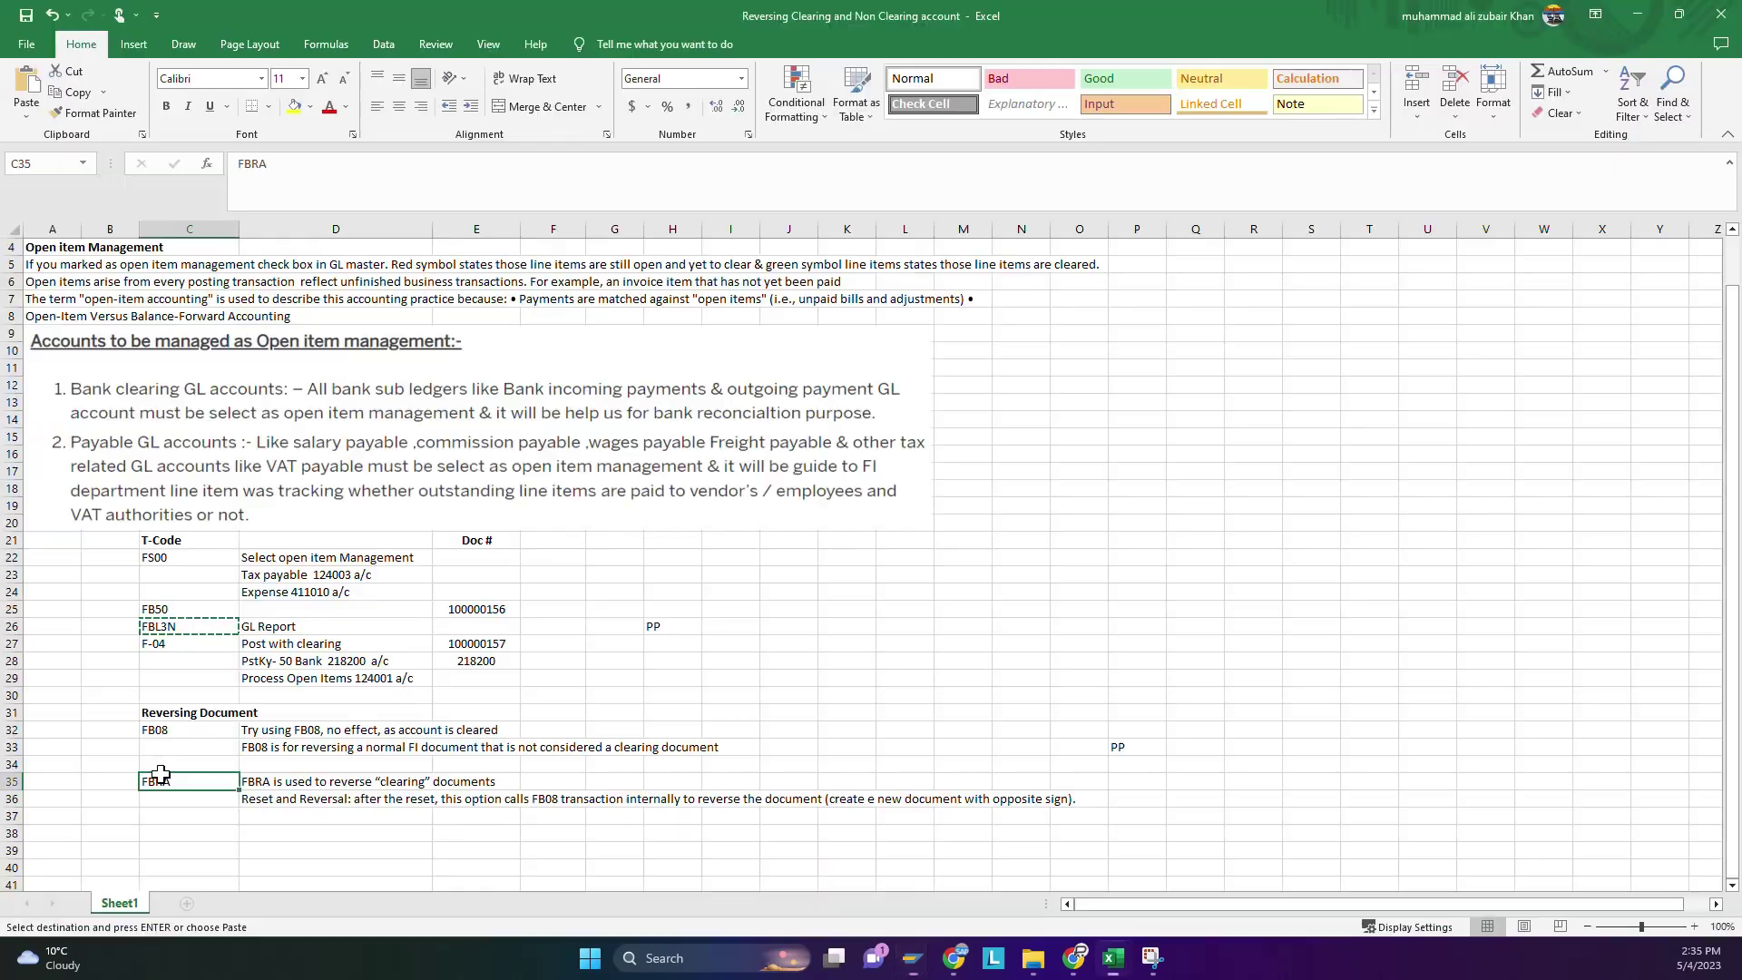
pyautogui.hotkey('alt', 'Tab')
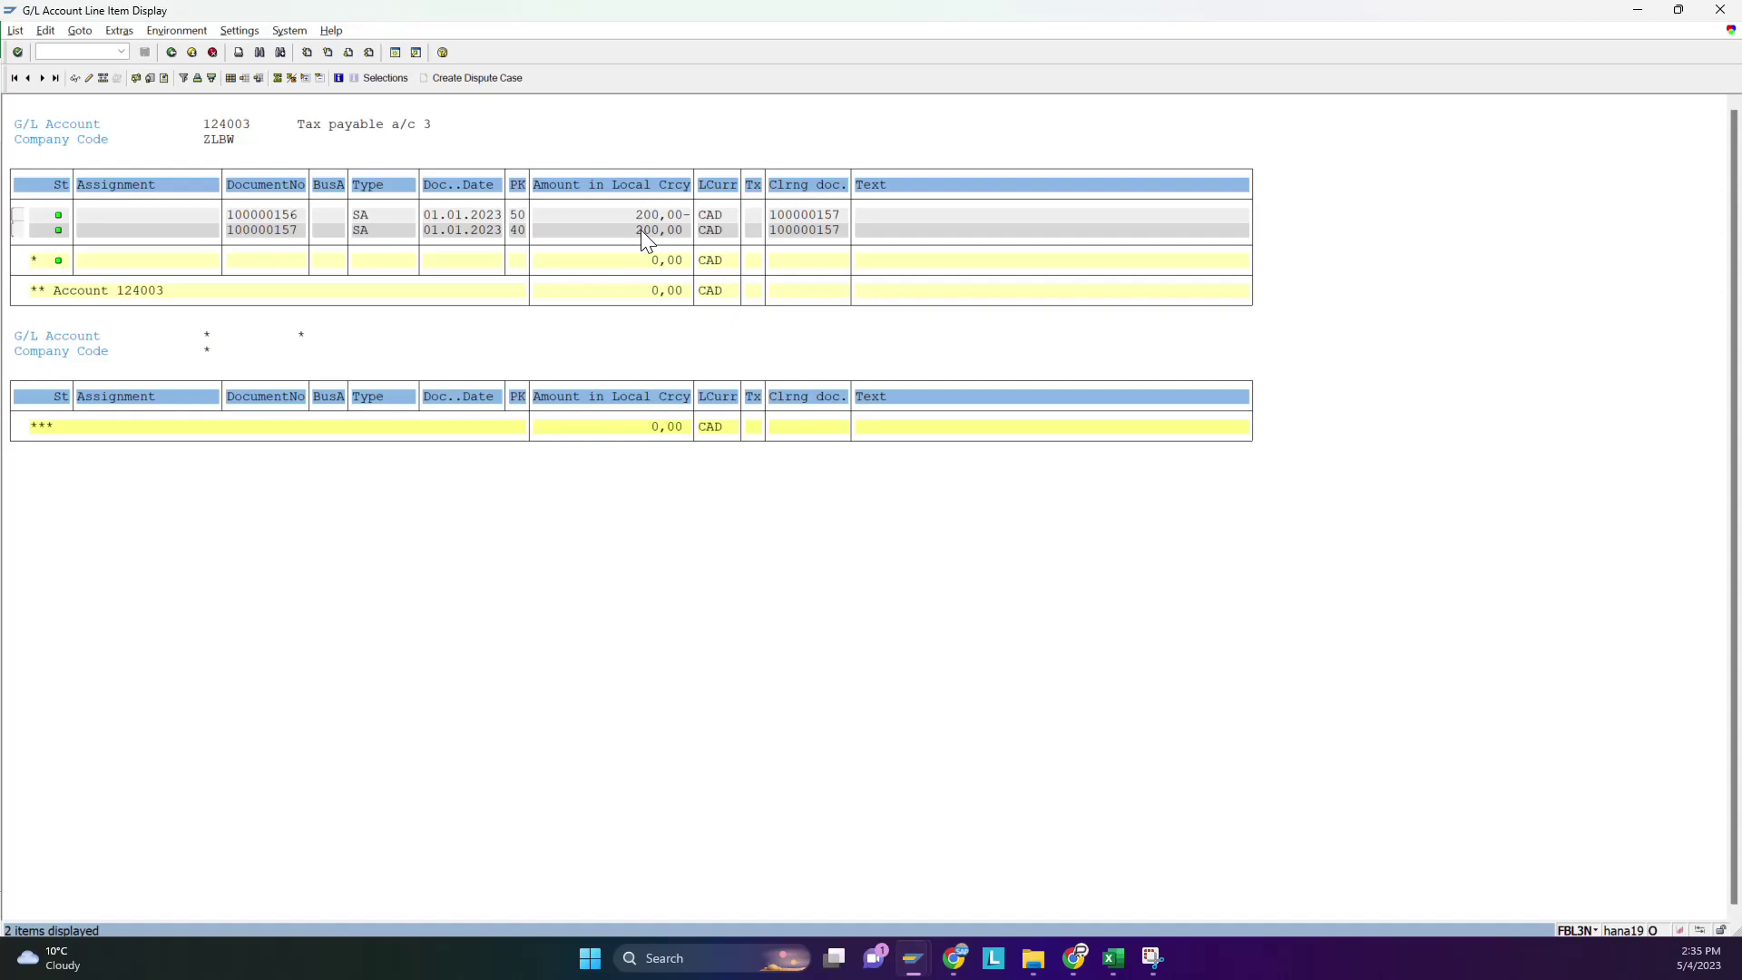
pyautogui.hotkey('alt', 'Tab')
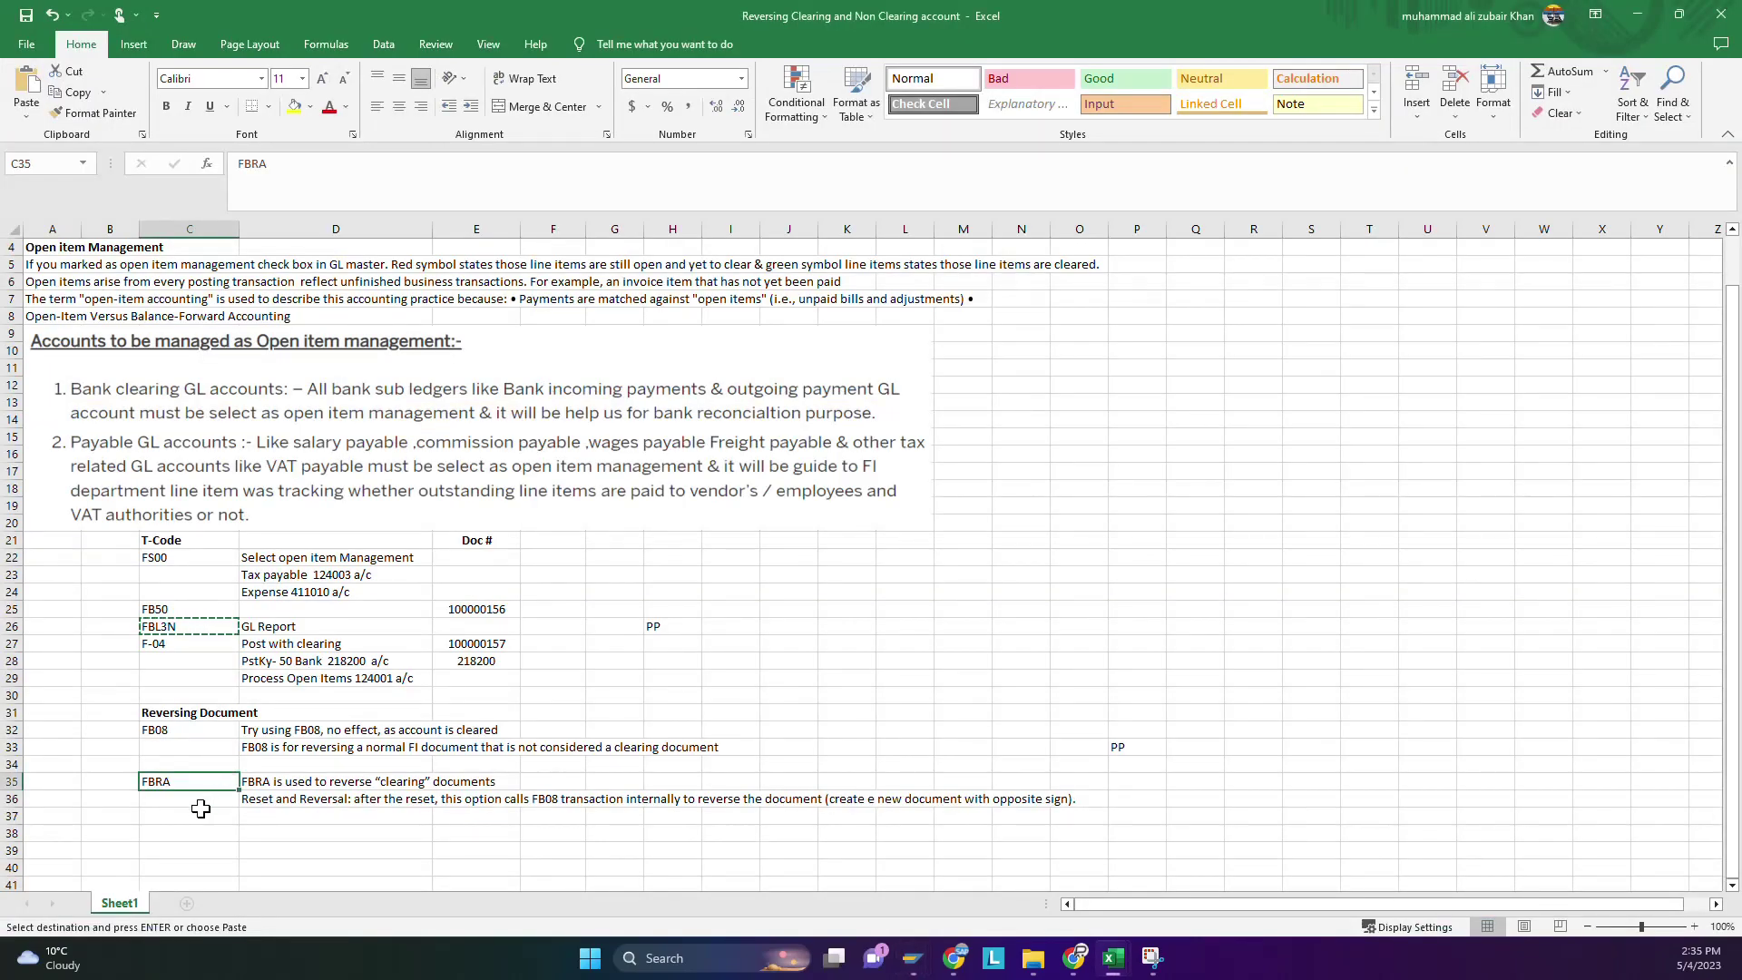
pyautogui.click(196, 736)
pyautogui.hotkey('alt', 'Tab')
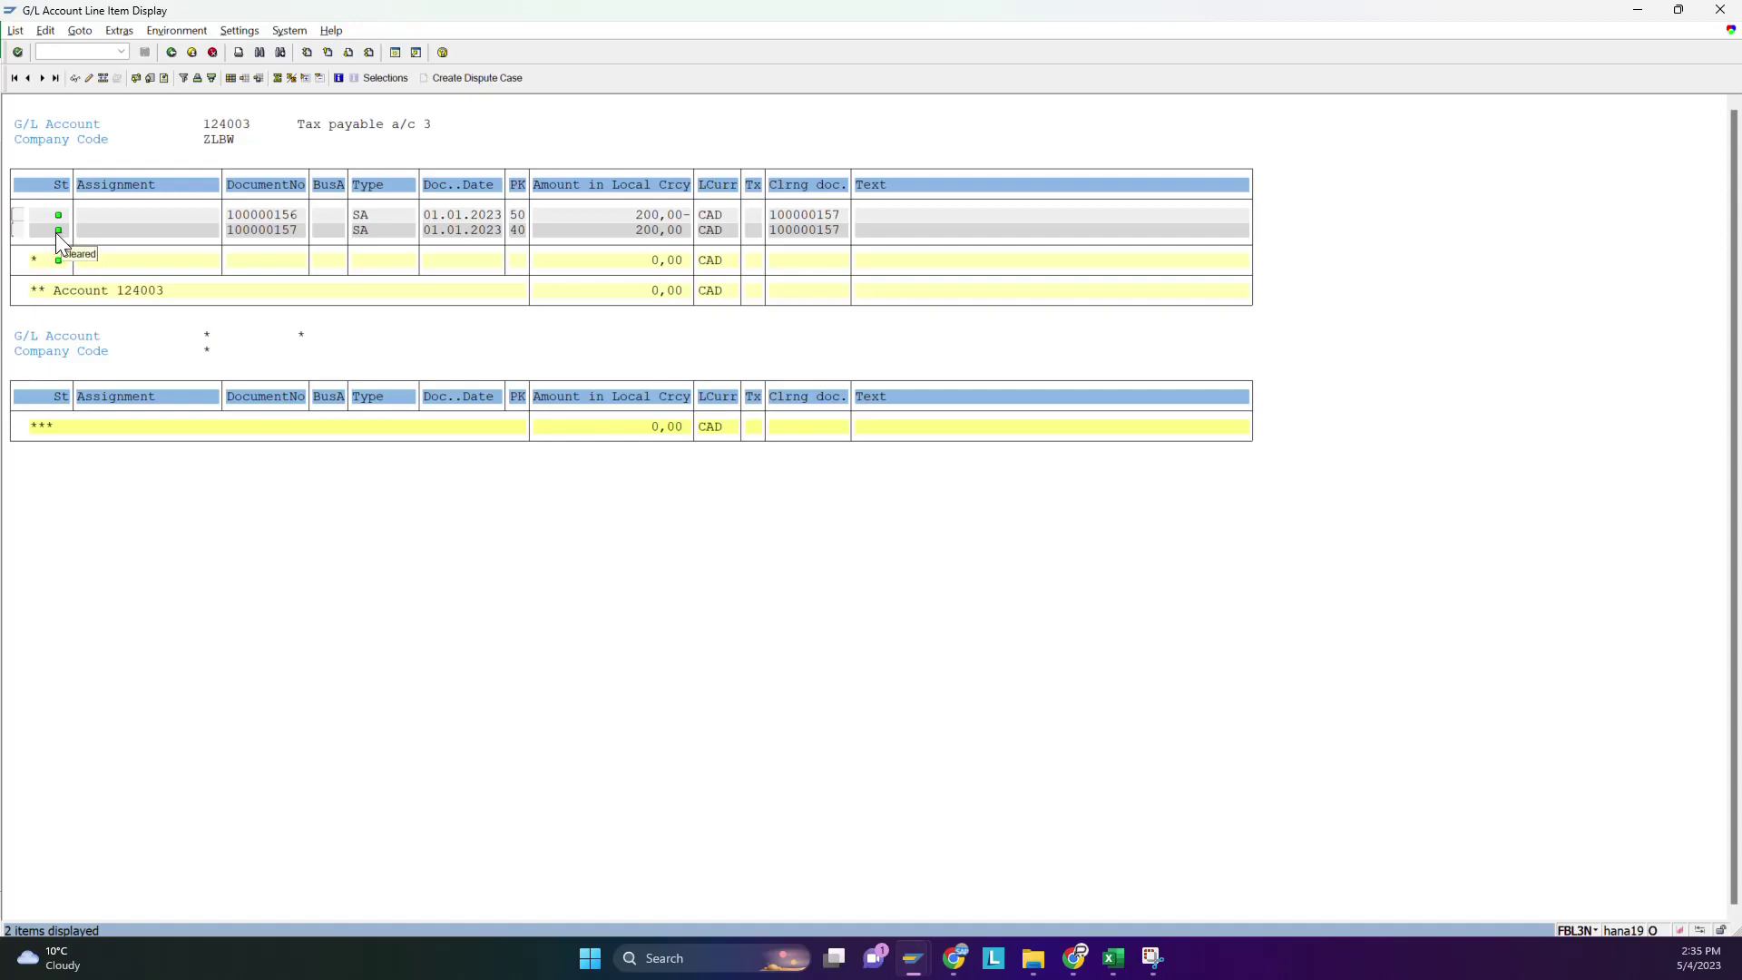
pyautogui.hotkey('alt', 'Tab')
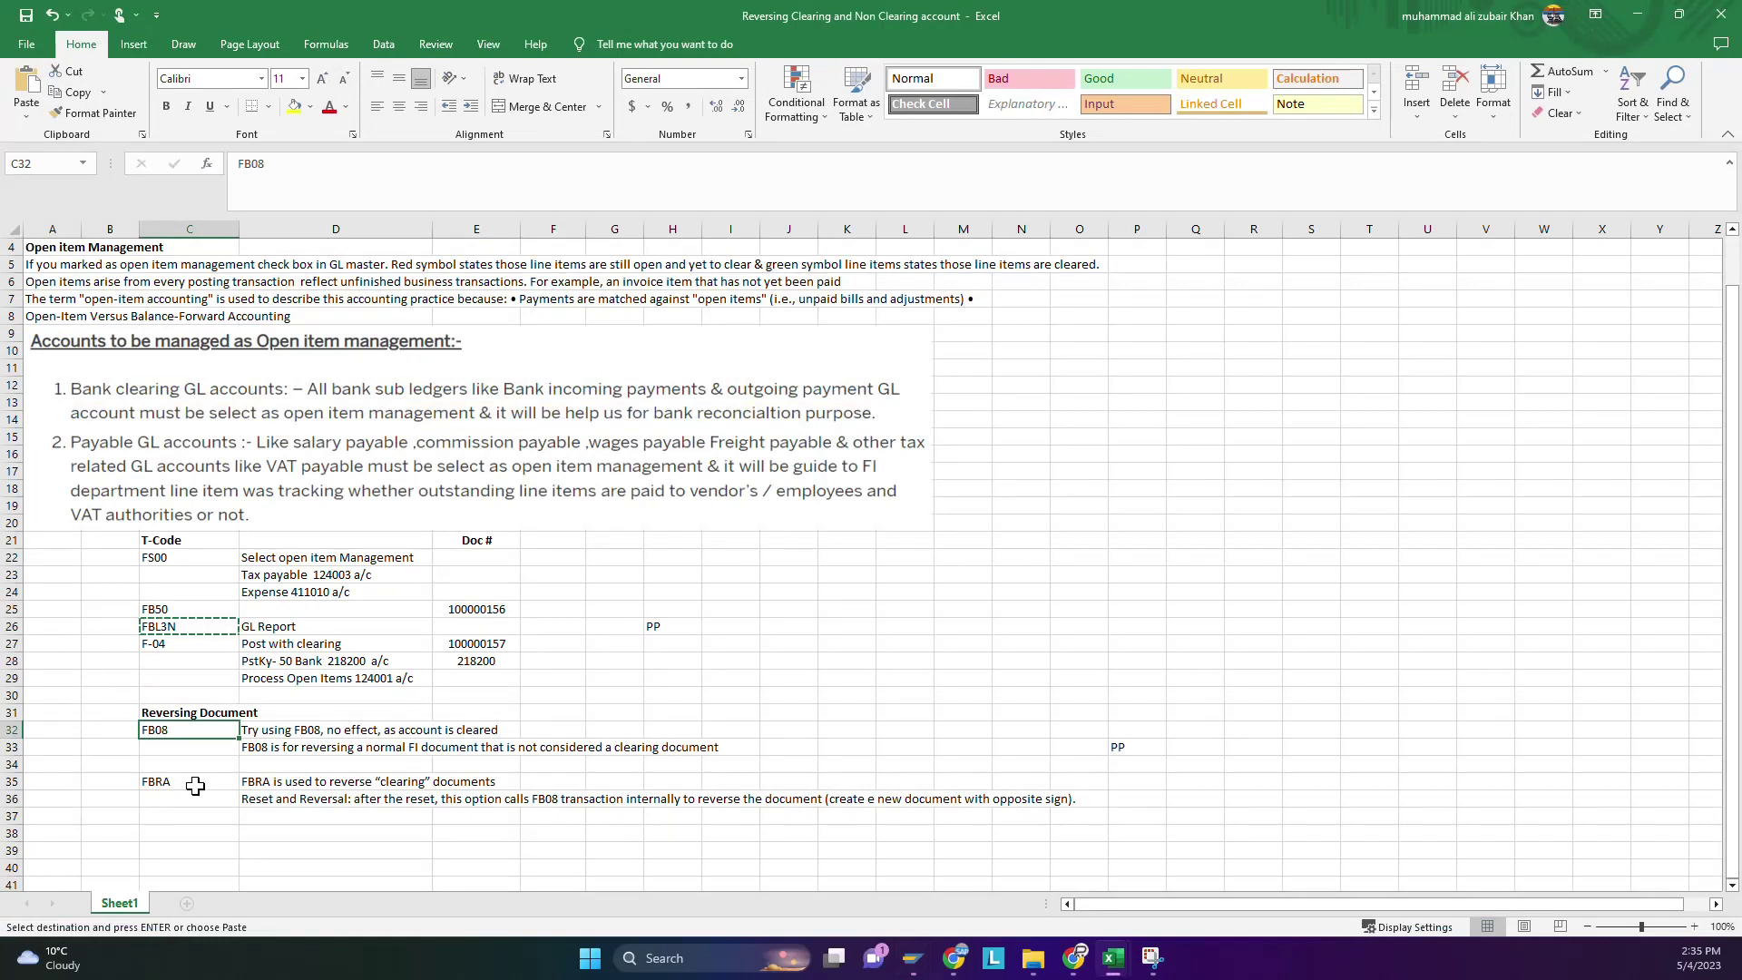
pyautogui.click(195, 786)
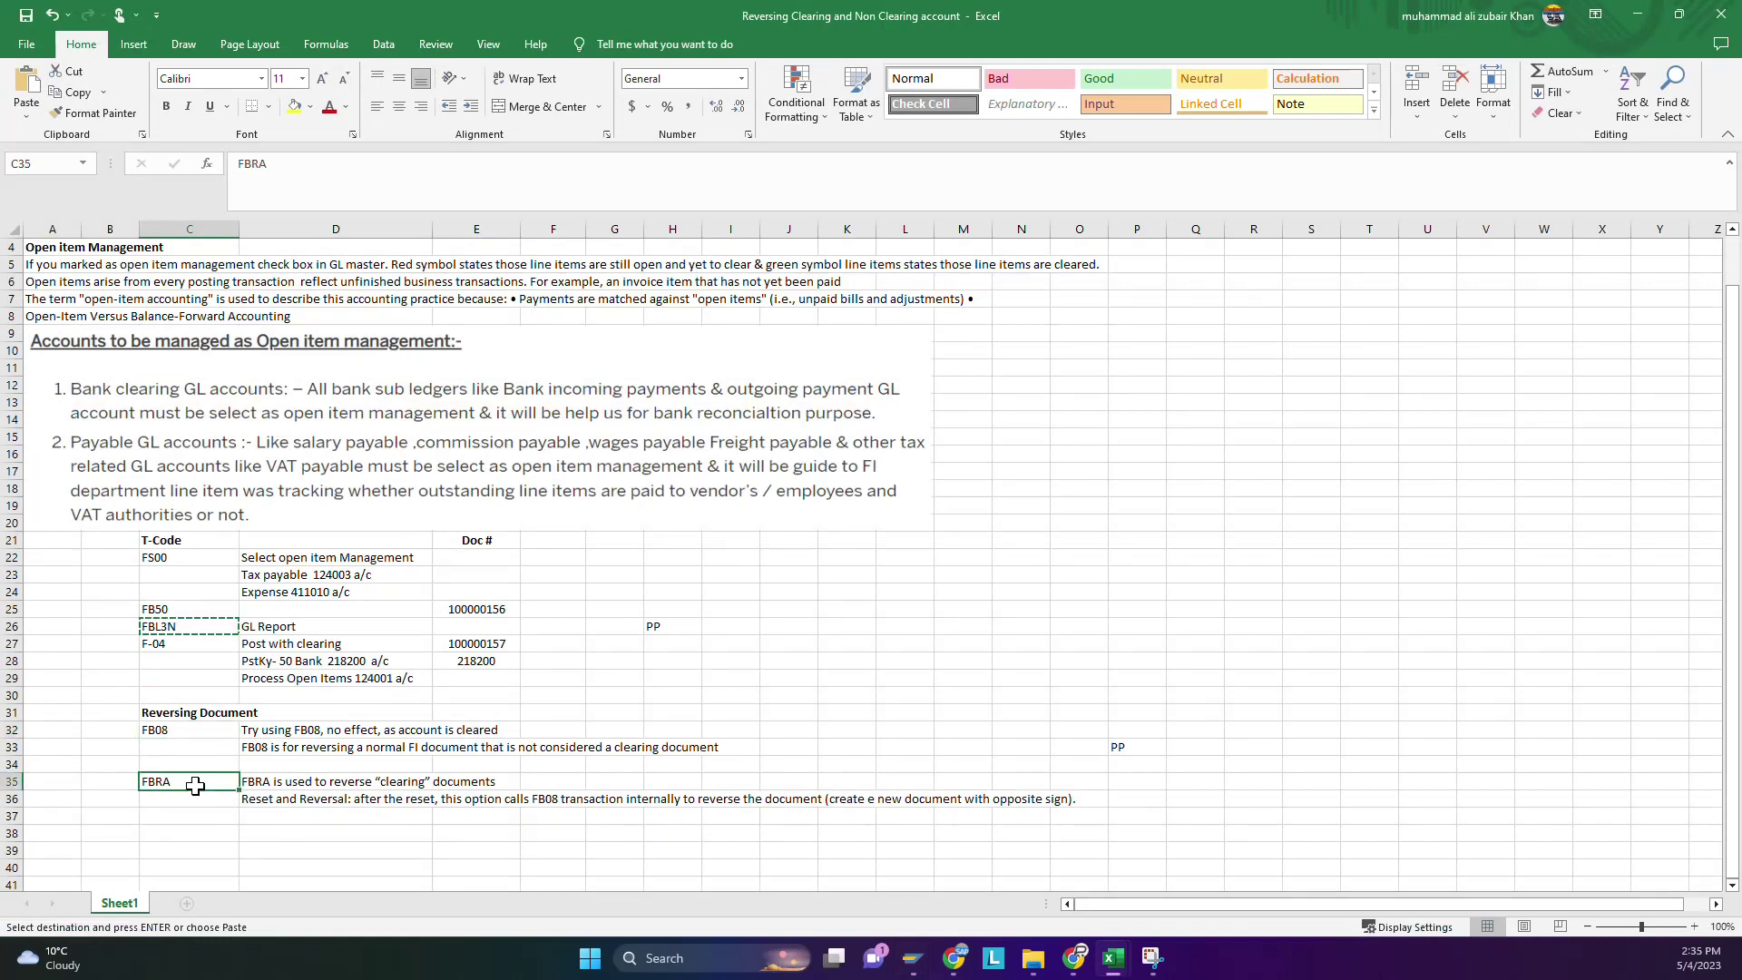
pyautogui.click(190, 819)
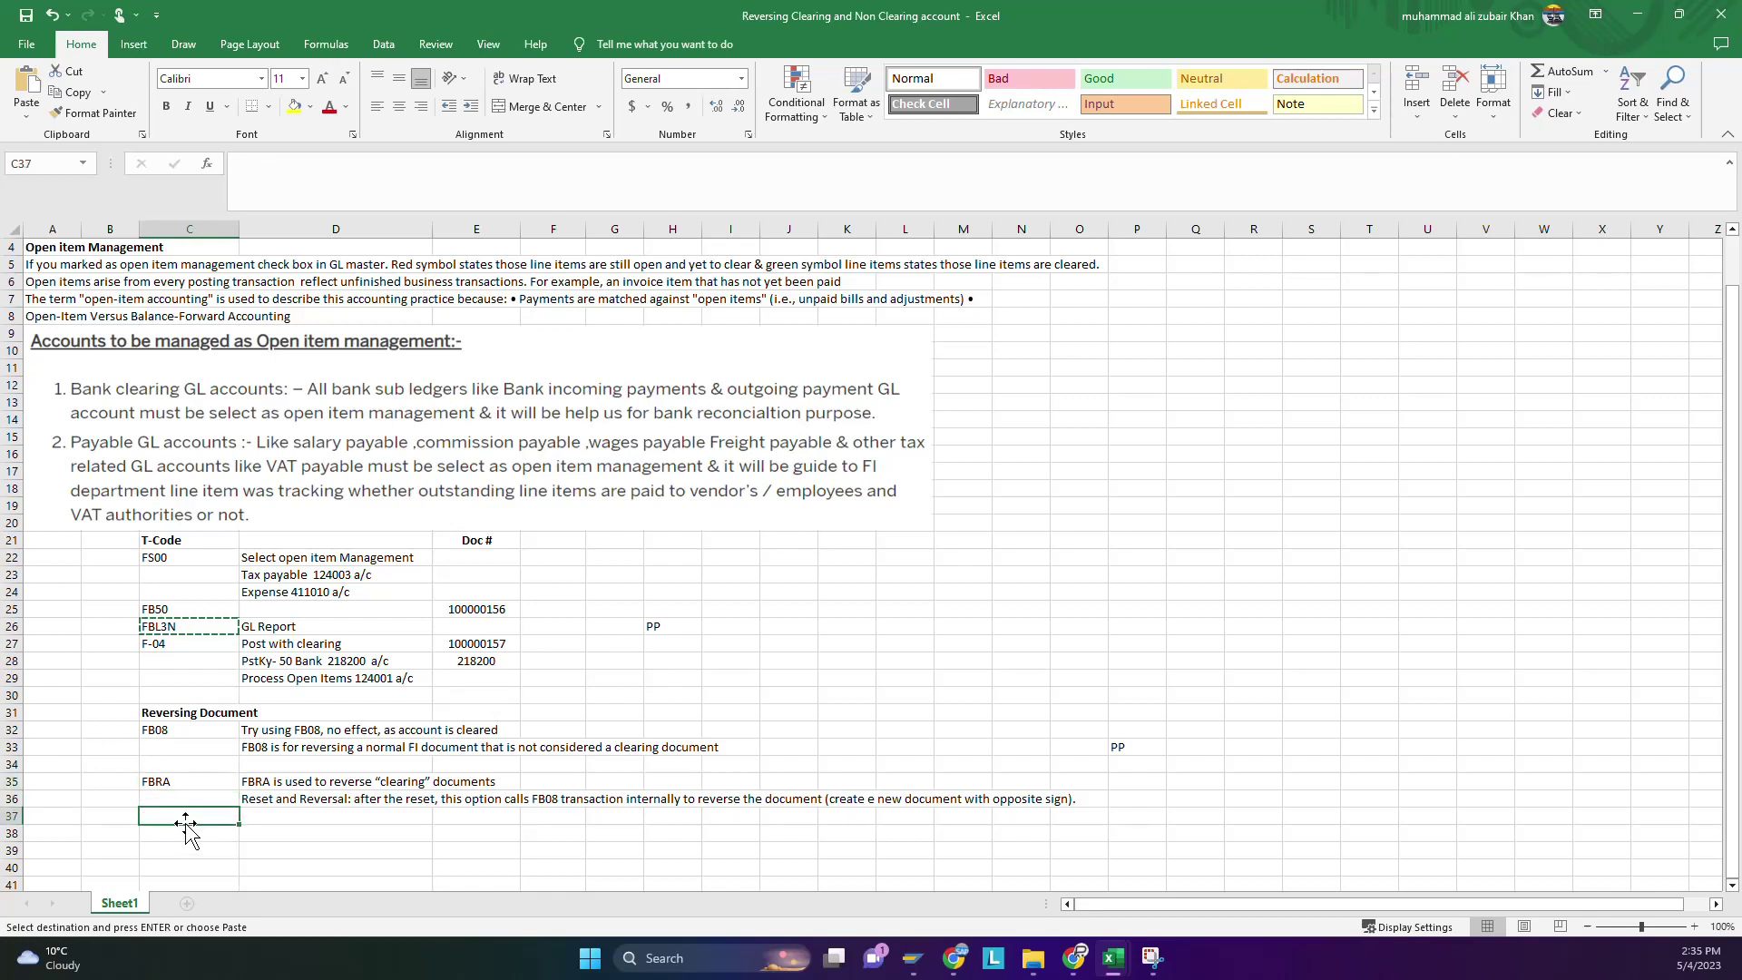
# Copy the FB08 transaction code from the Excel notes and open that transaction in SAP.
pyautogui.click(169, 732)
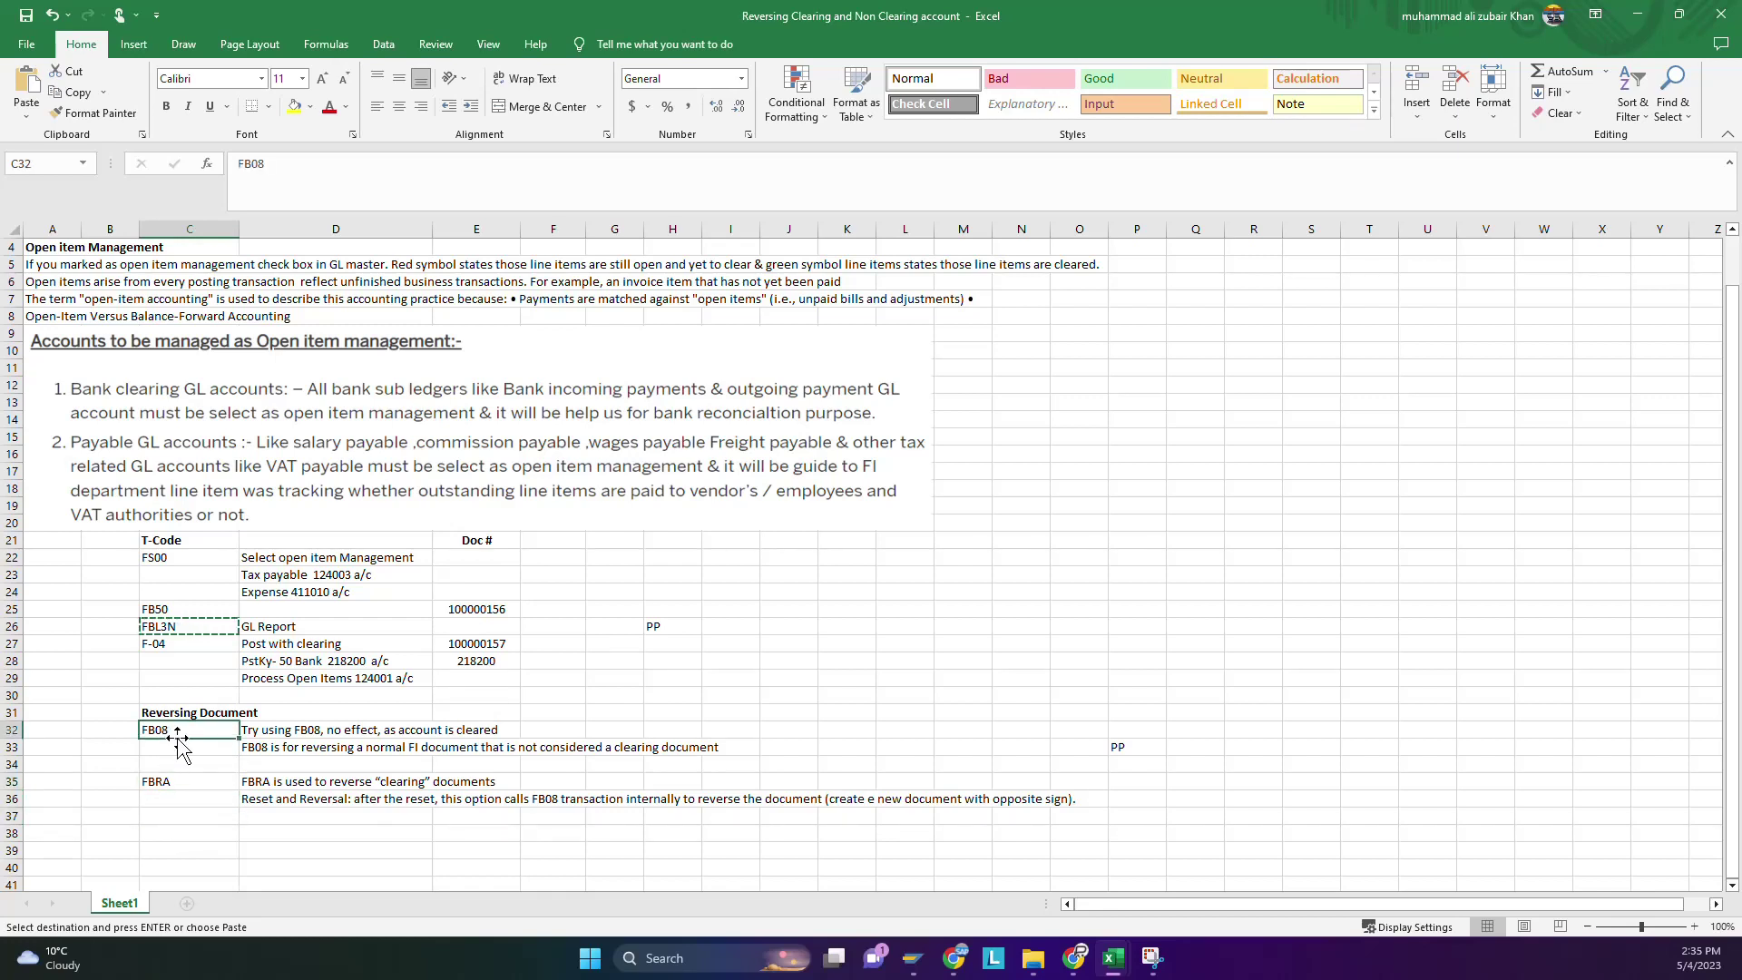
pyautogui.hotkey('ctrl', 'c')
pyautogui.hotkey('alt', 'Tab')
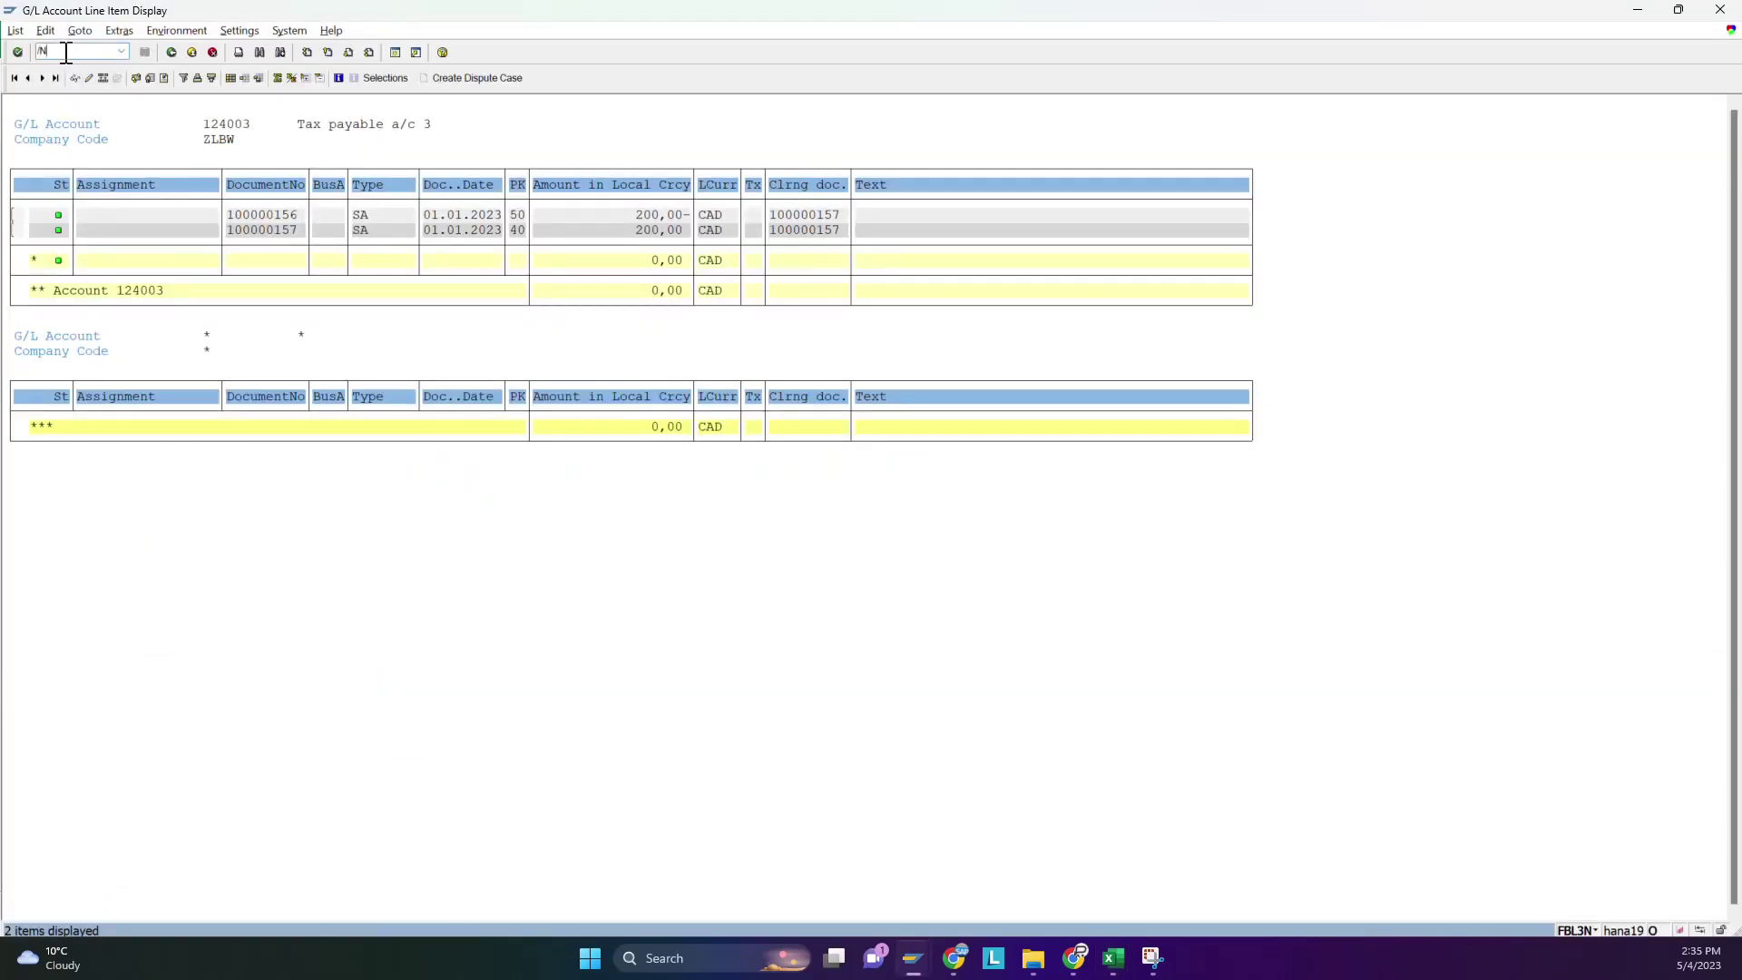
pyautogui.click(66, 52)
pyautogui.write('/N')
pyautogui.hotkey('ctrl', 'v')
pyautogui.press('Return')
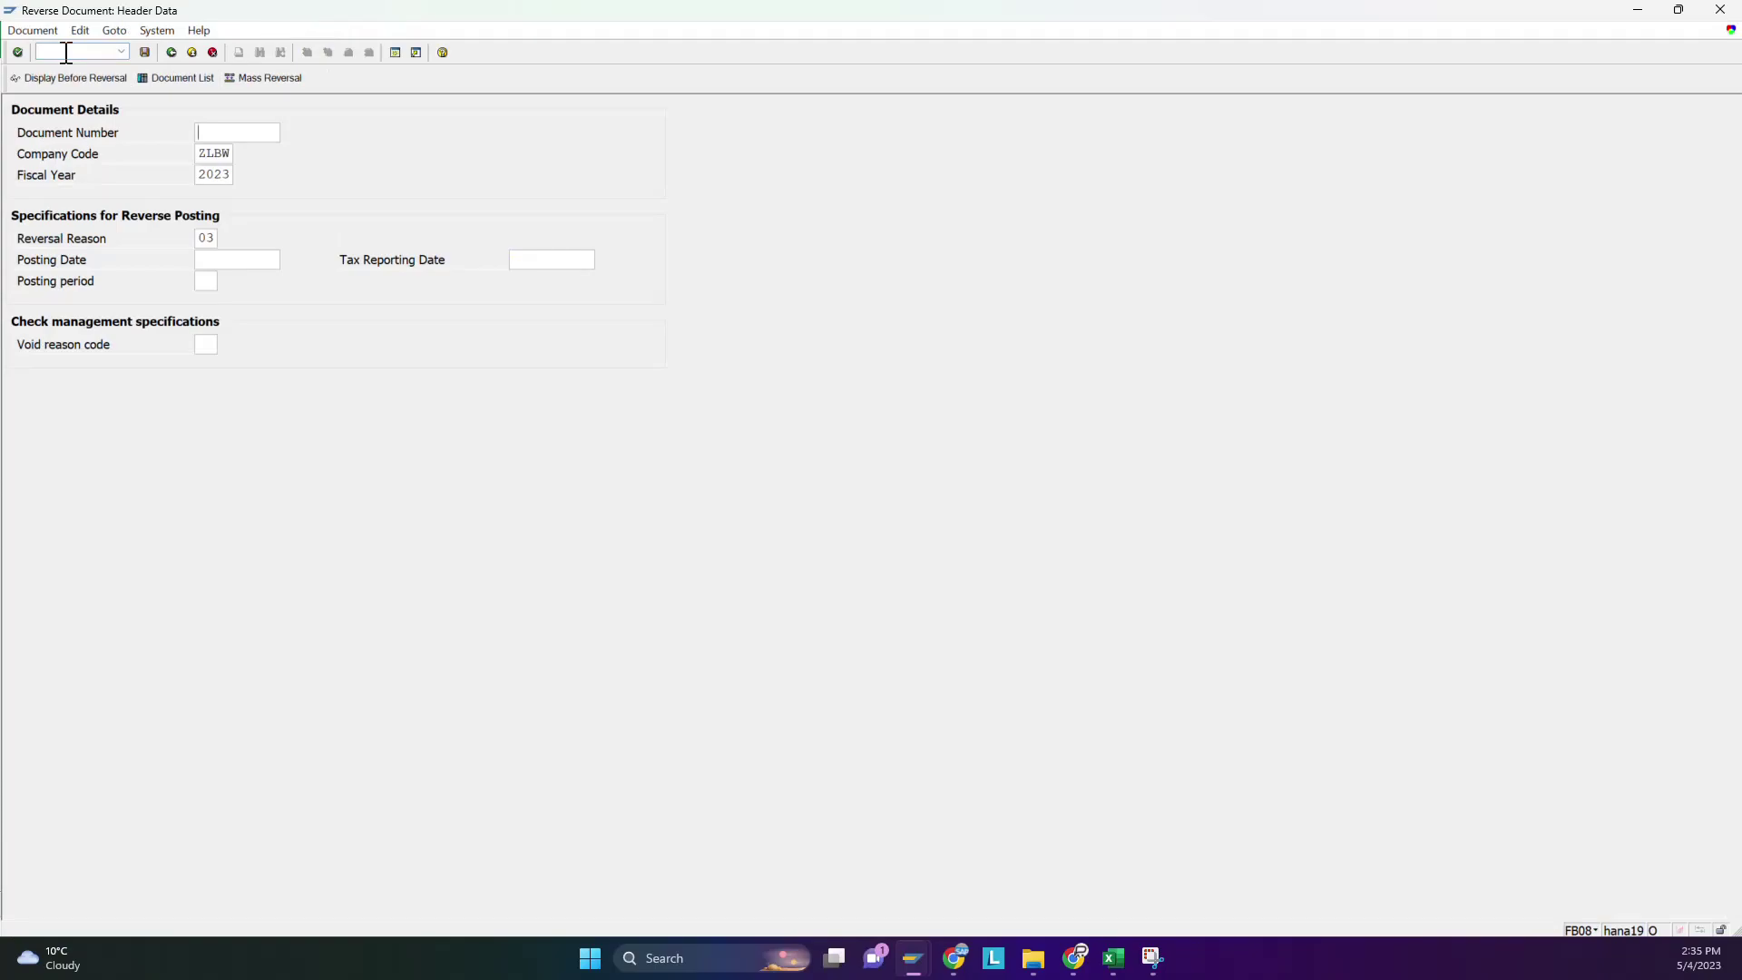
# Copy the F-04 document number 100000157 from the Excel notes into the document number for reversal in SAP.
pyautogui.hotkey('alt', 'Tab')
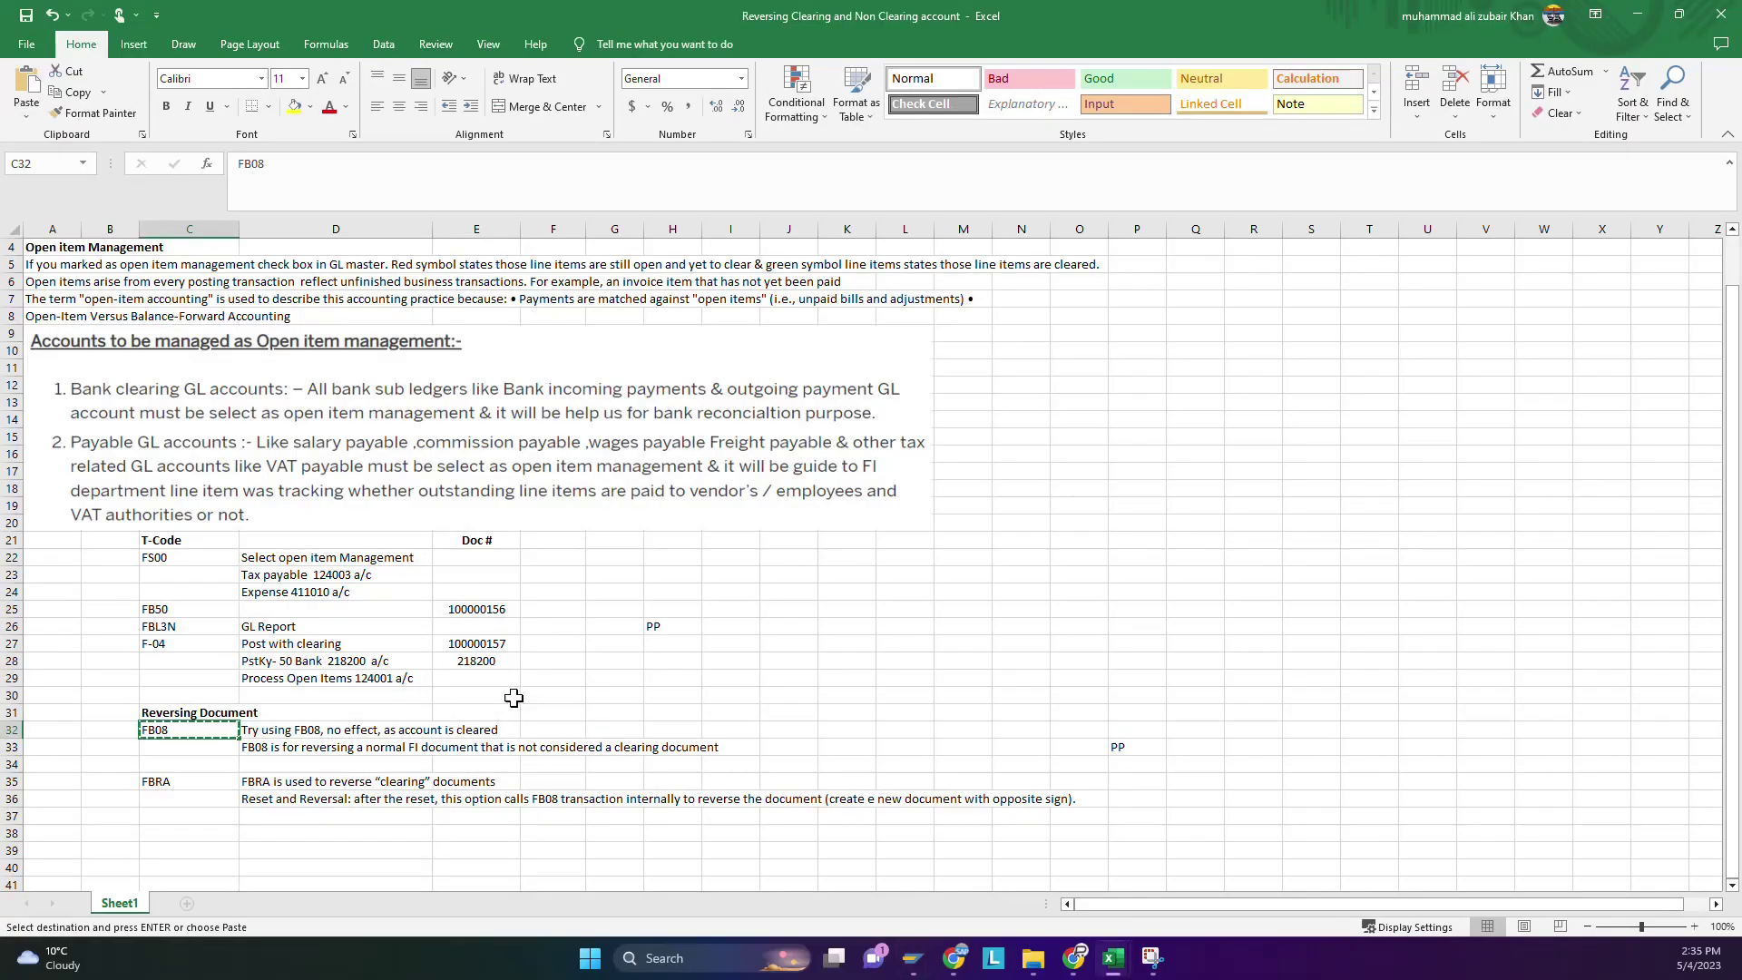
pyautogui.click(485, 646)
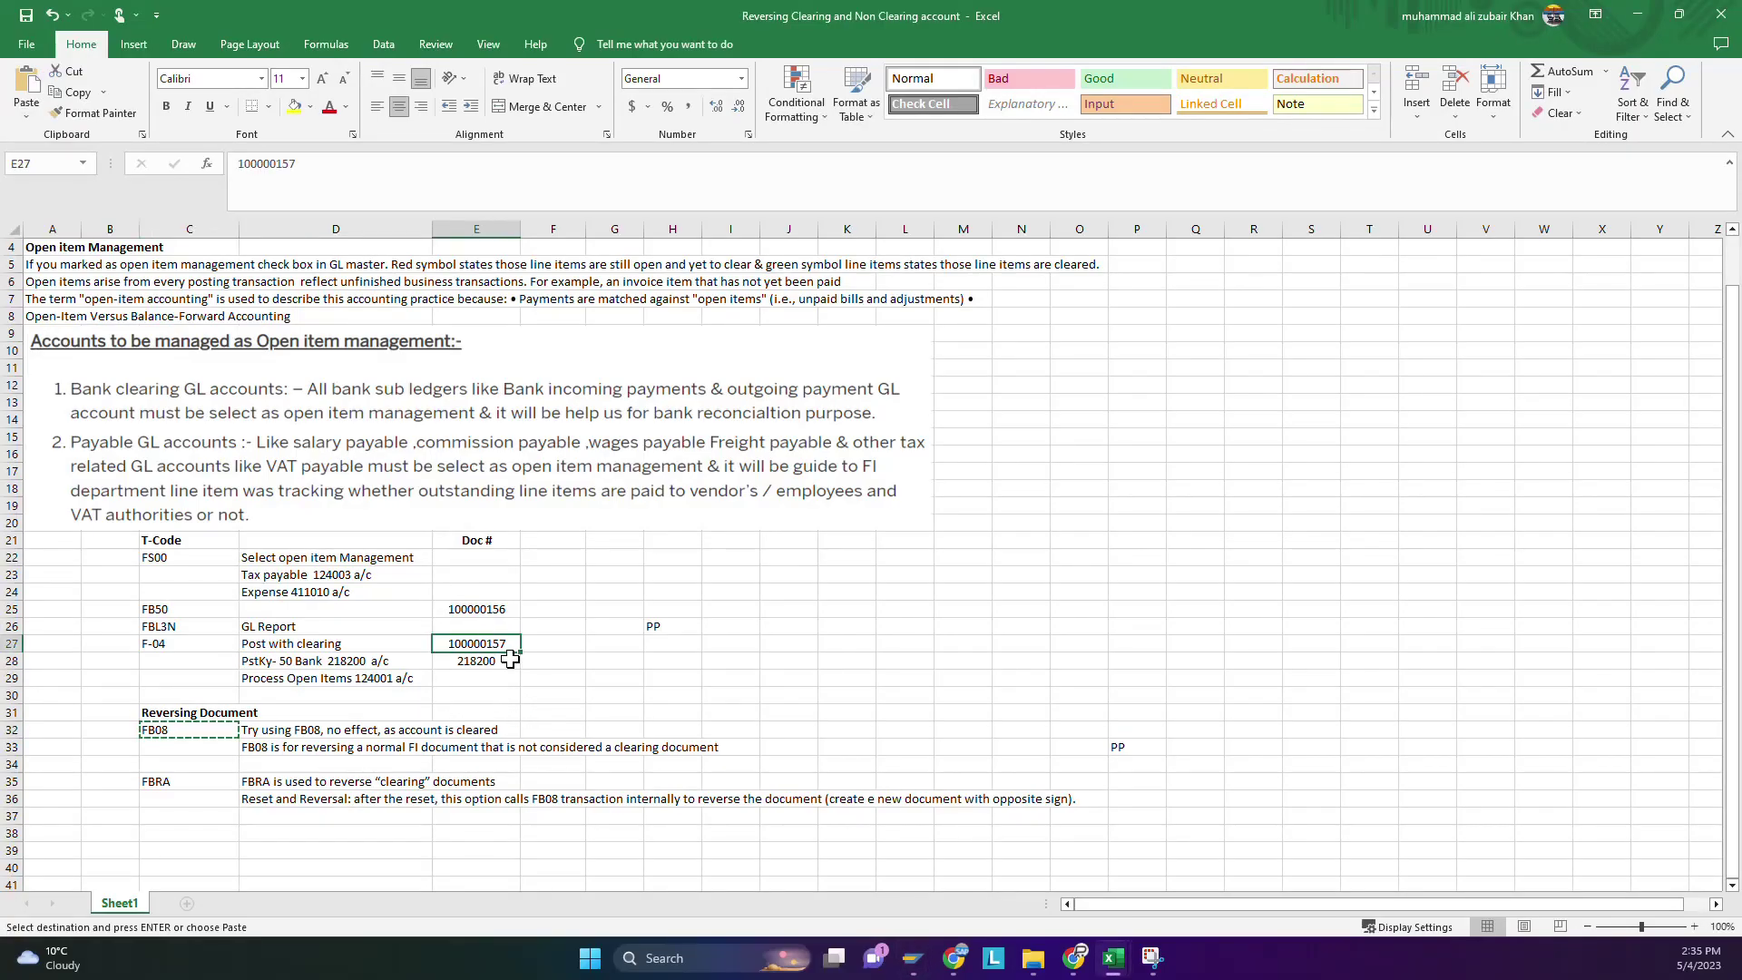
pyautogui.hotkey('ctrl', 'c')
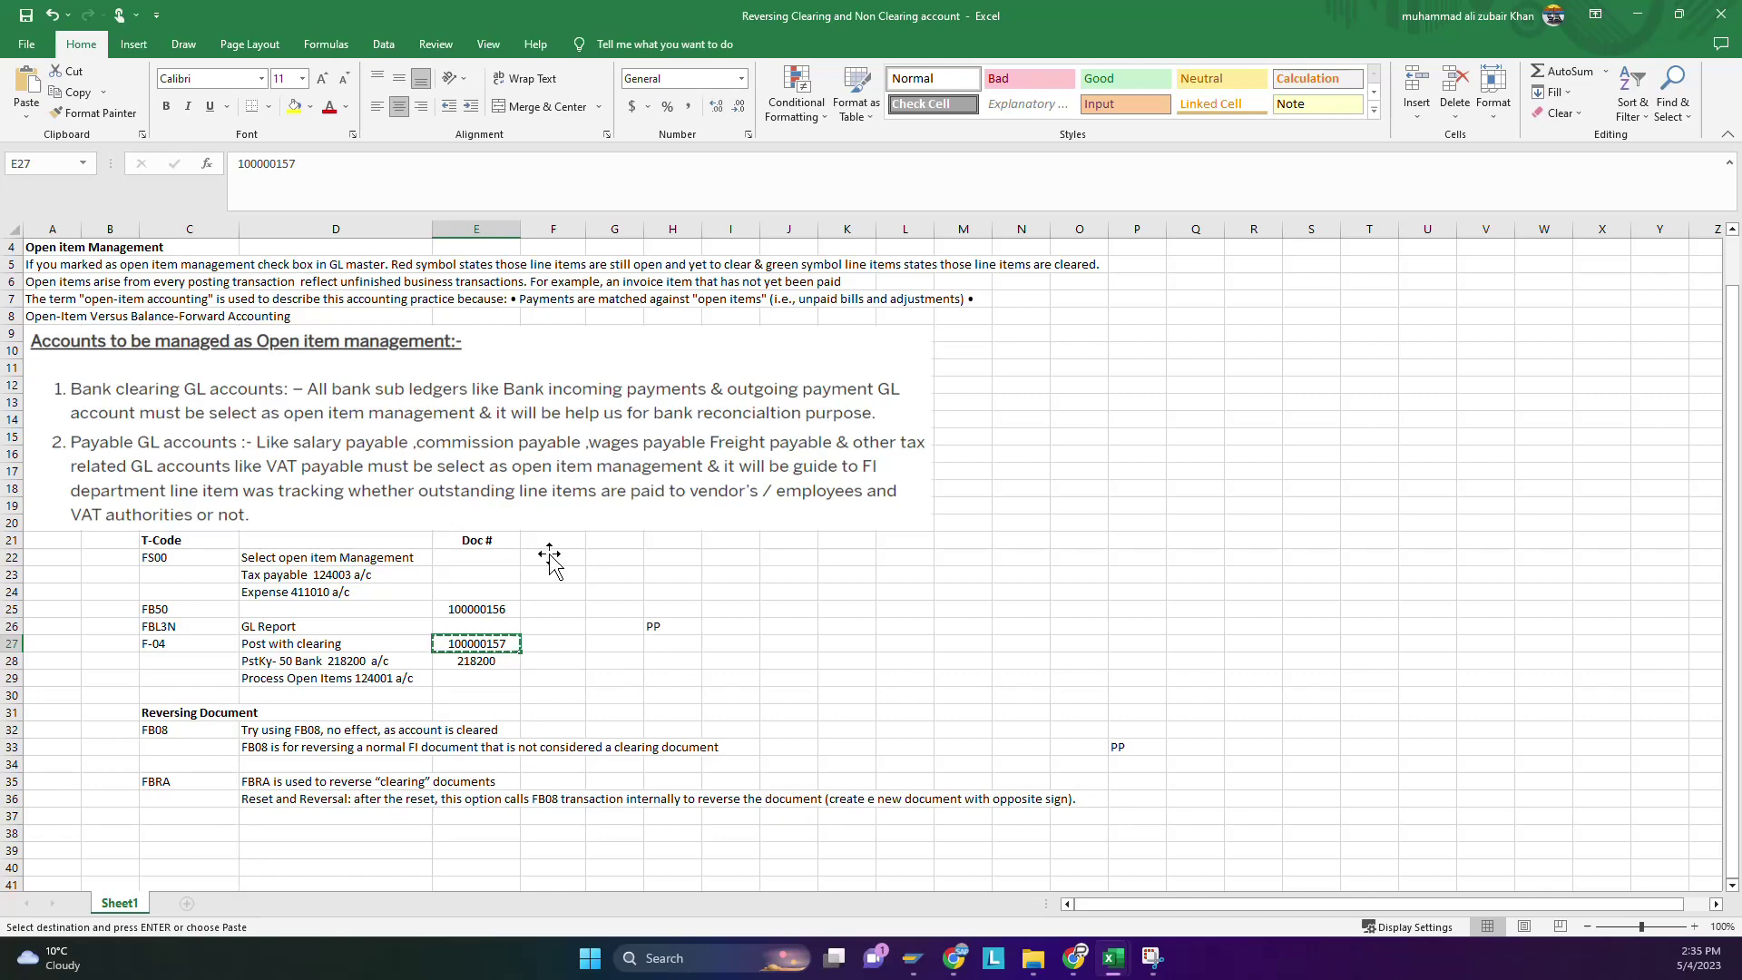
pyautogui.hotkey('alt', 'Tab')
pyautogui.hotkey('ctrl', 'v')
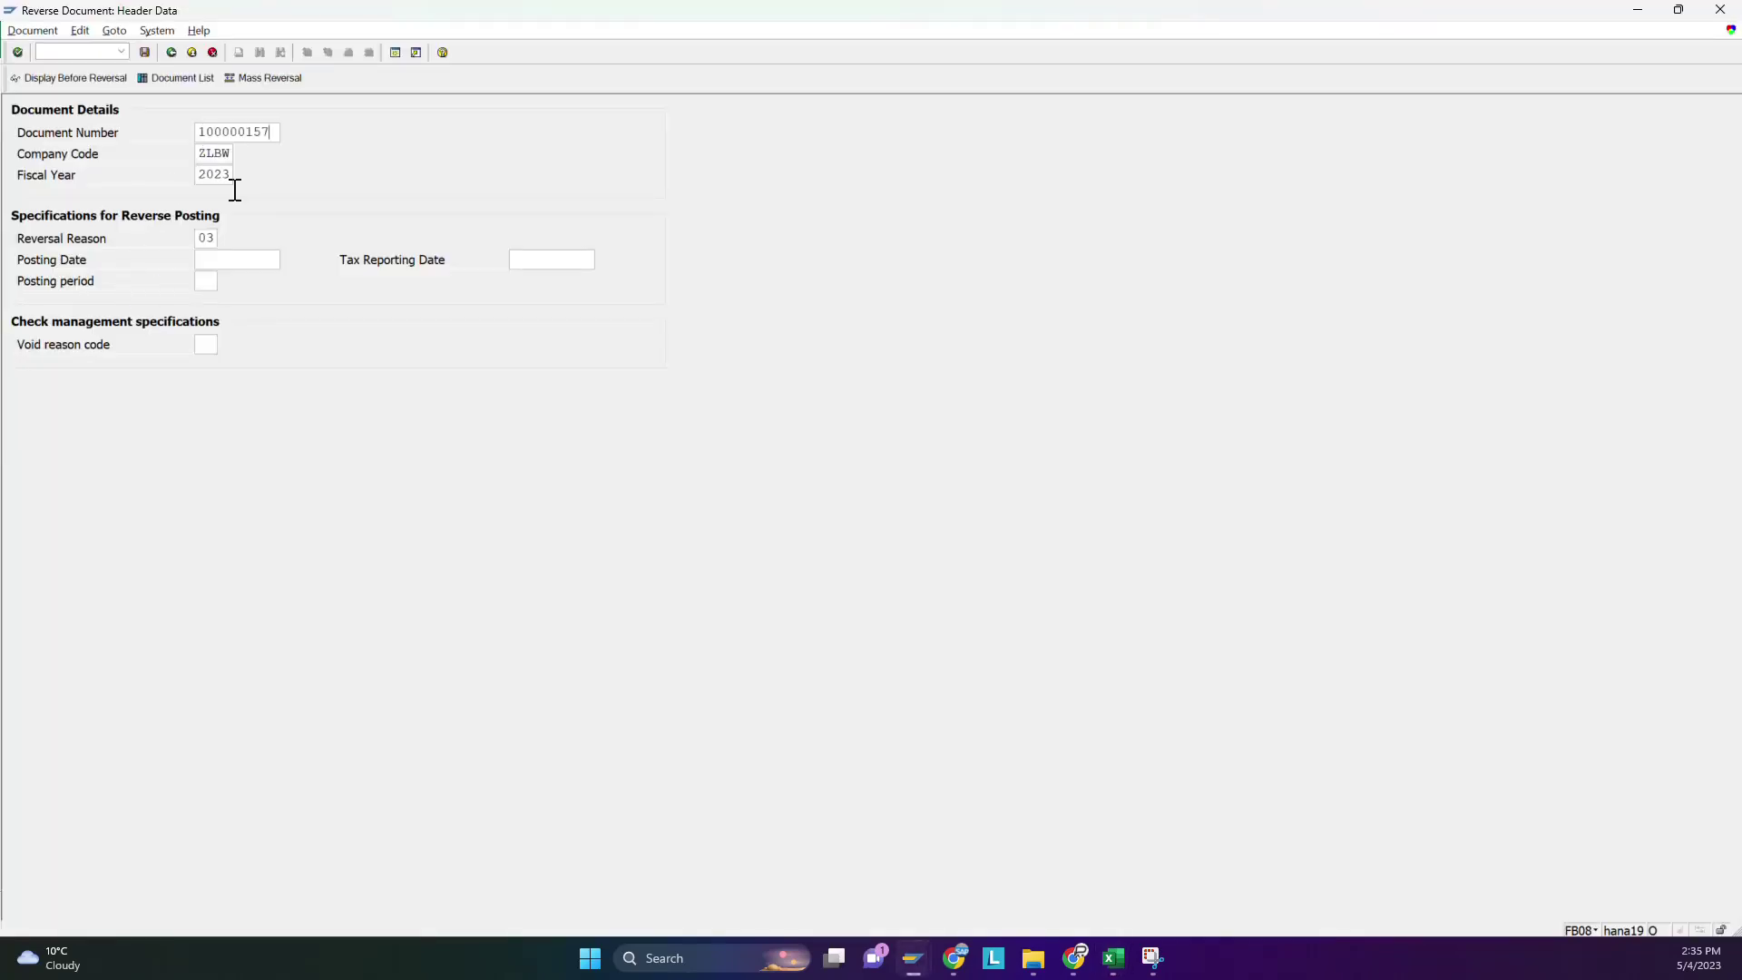
# Review the available reversal reasons, keep reason 03, and try to post the reversal of document 100000157.
pyautogui.click(207, 240)
pyautogui.press('Return')
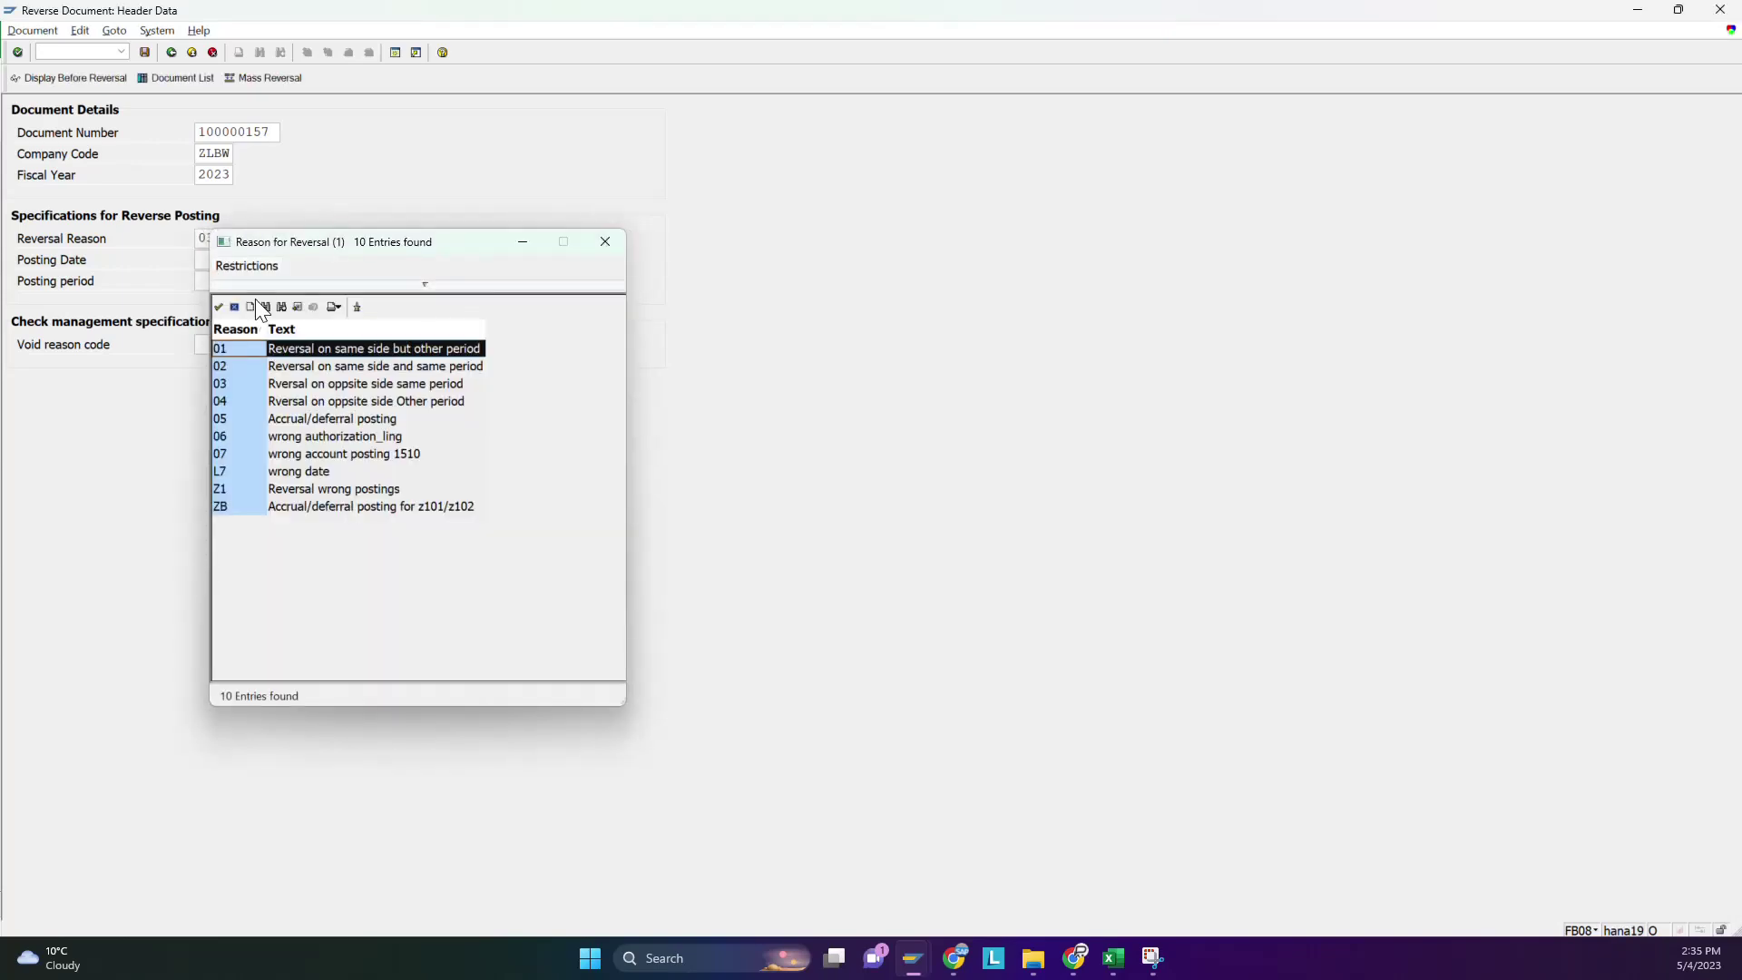
pyautogui.click(600, 249)
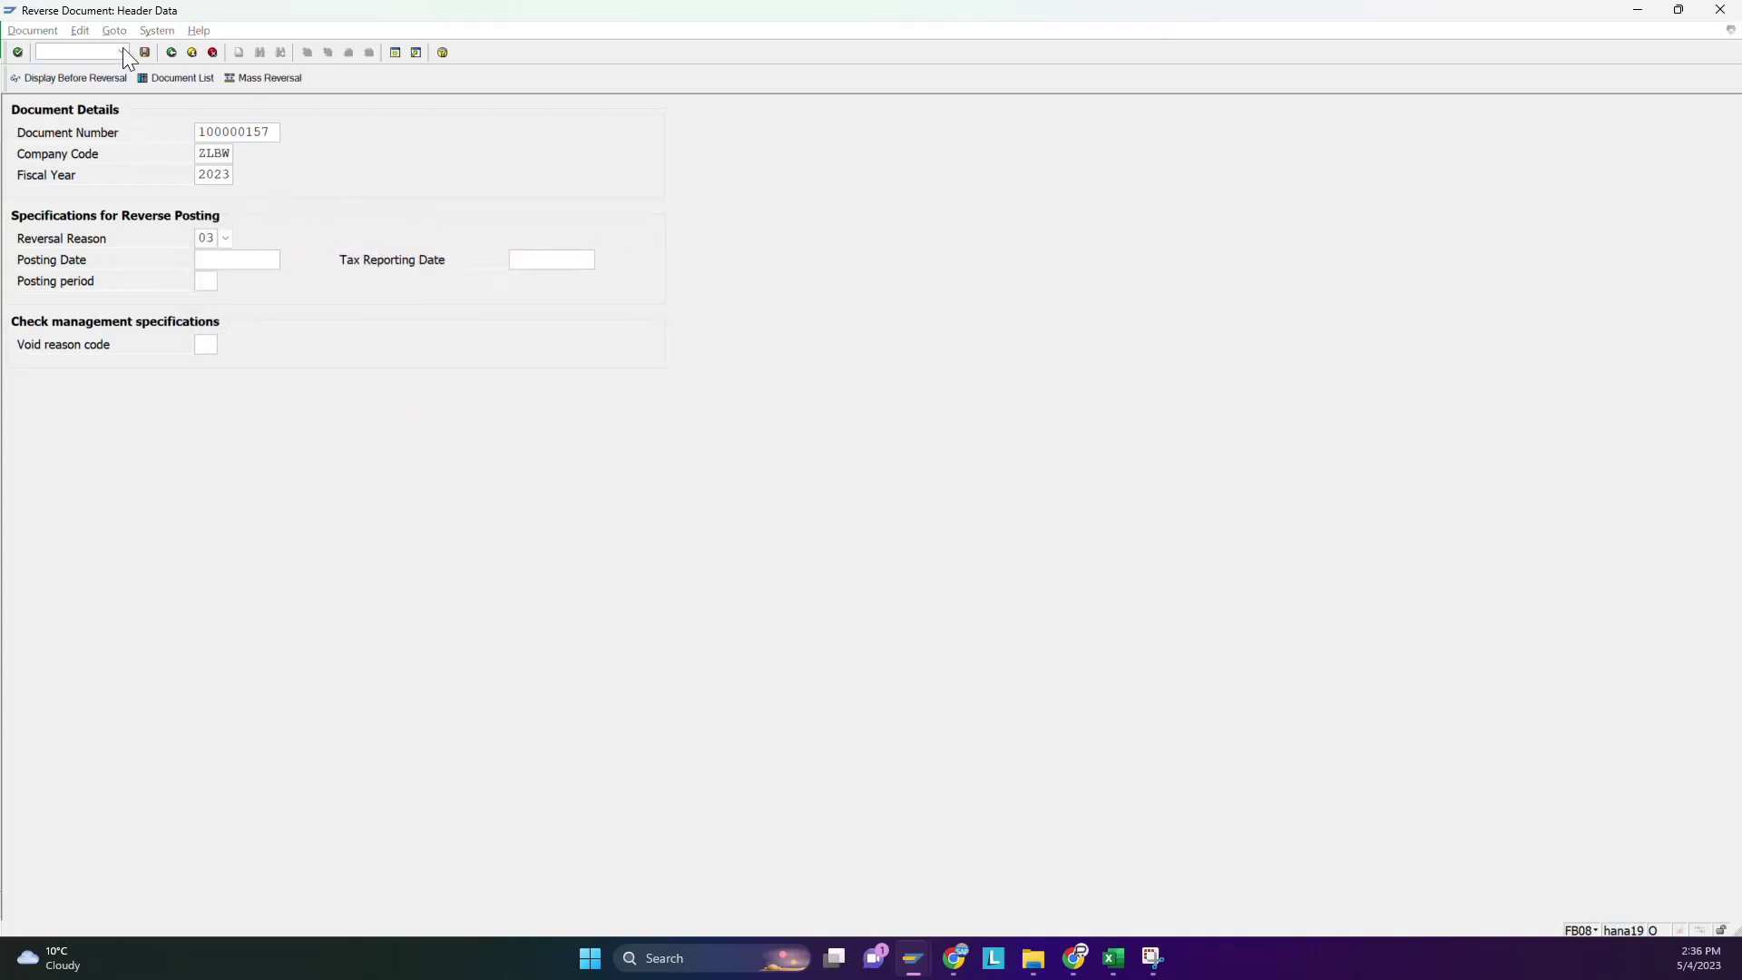
pyautogui.click(145, 53)
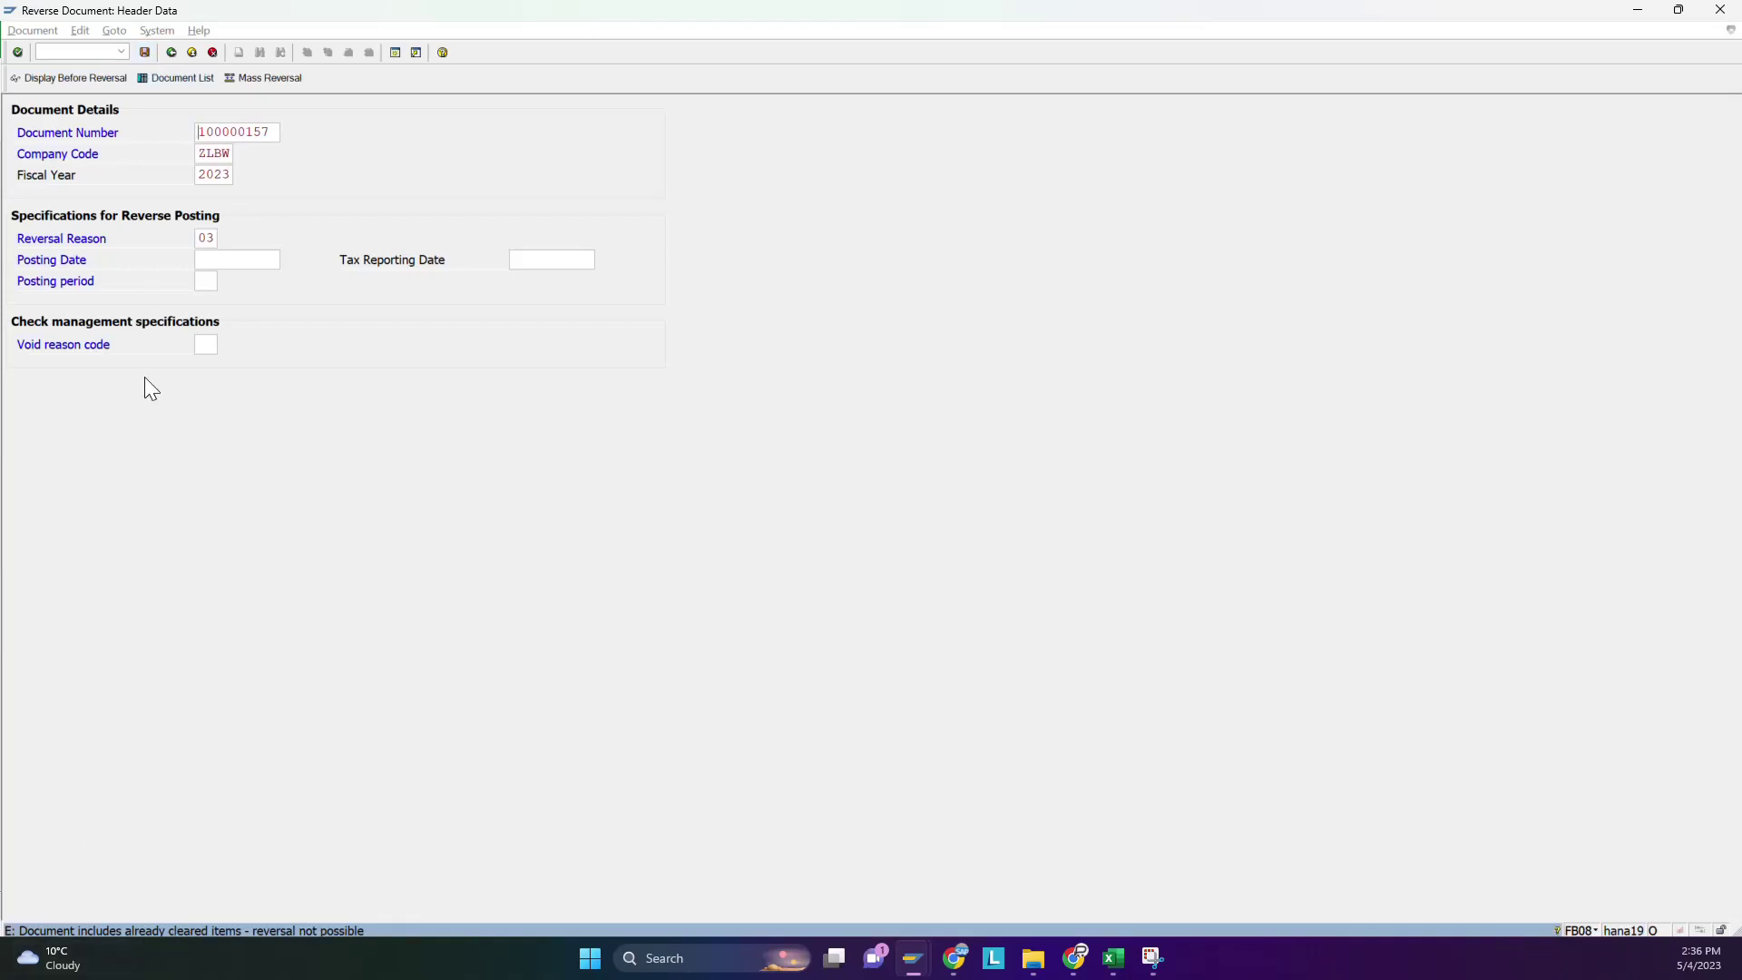
# Copy the FBRA code from the Excel notes, open that transaction in SAP, and check the items of clearing document 100000157.
pyautogui.hotkey('alt', 'Tab')
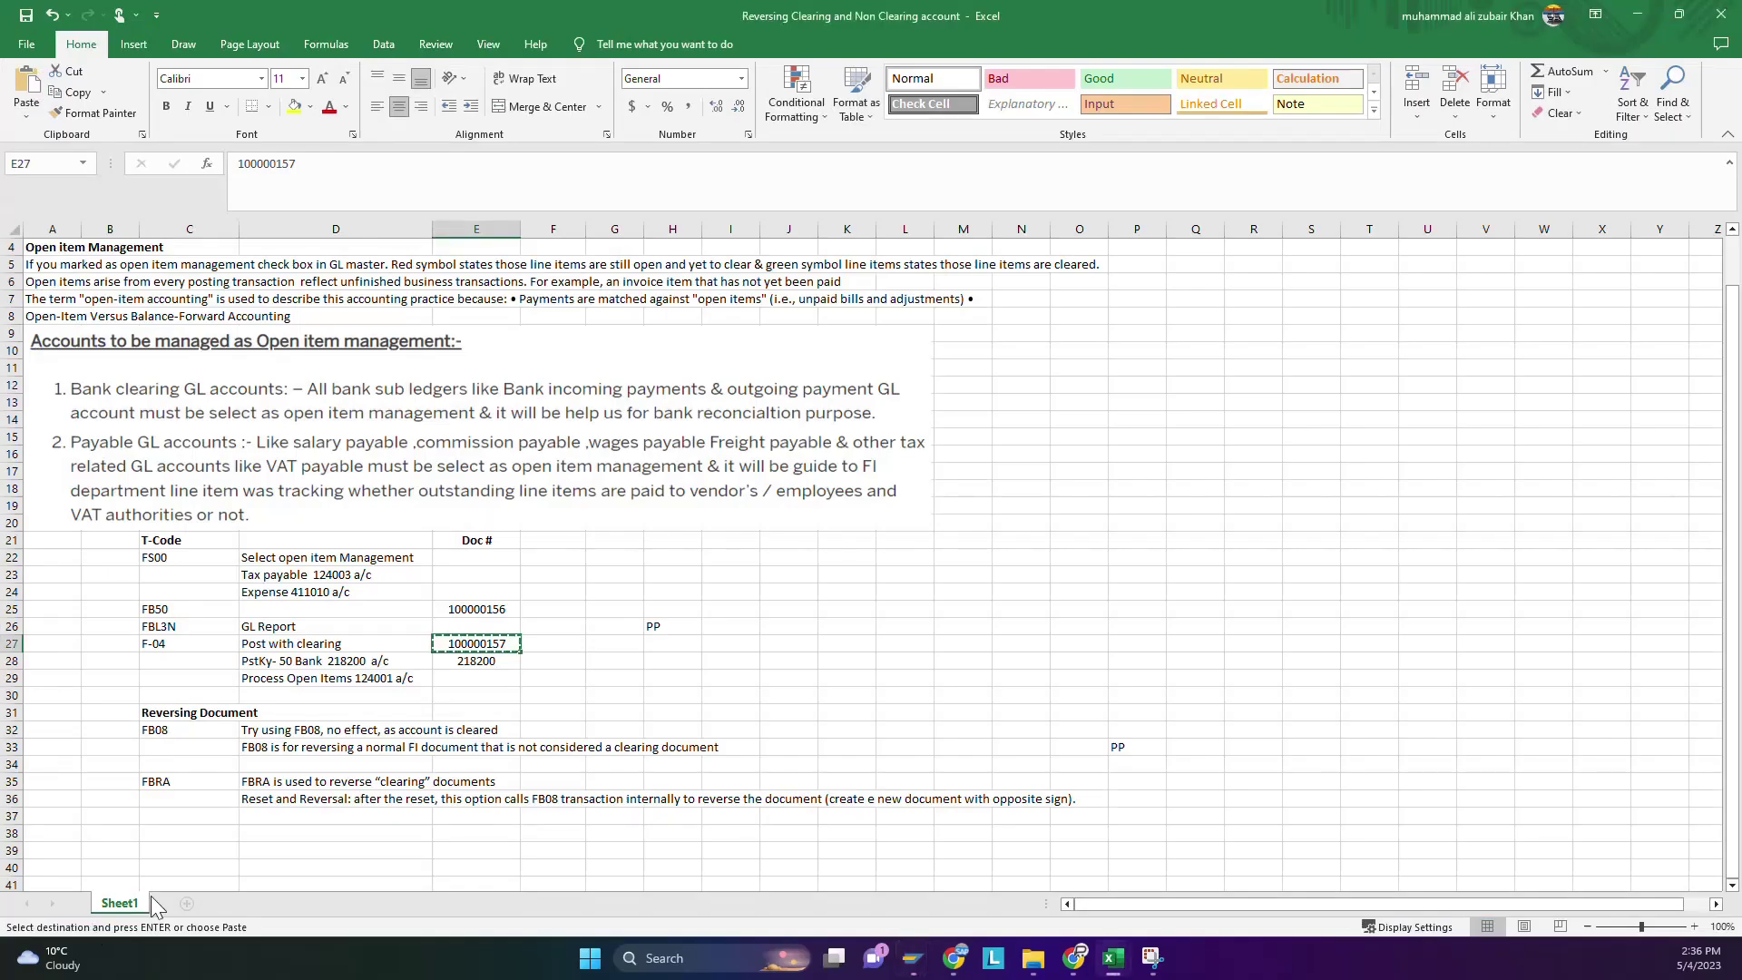
pyautogui.click(161, 783)
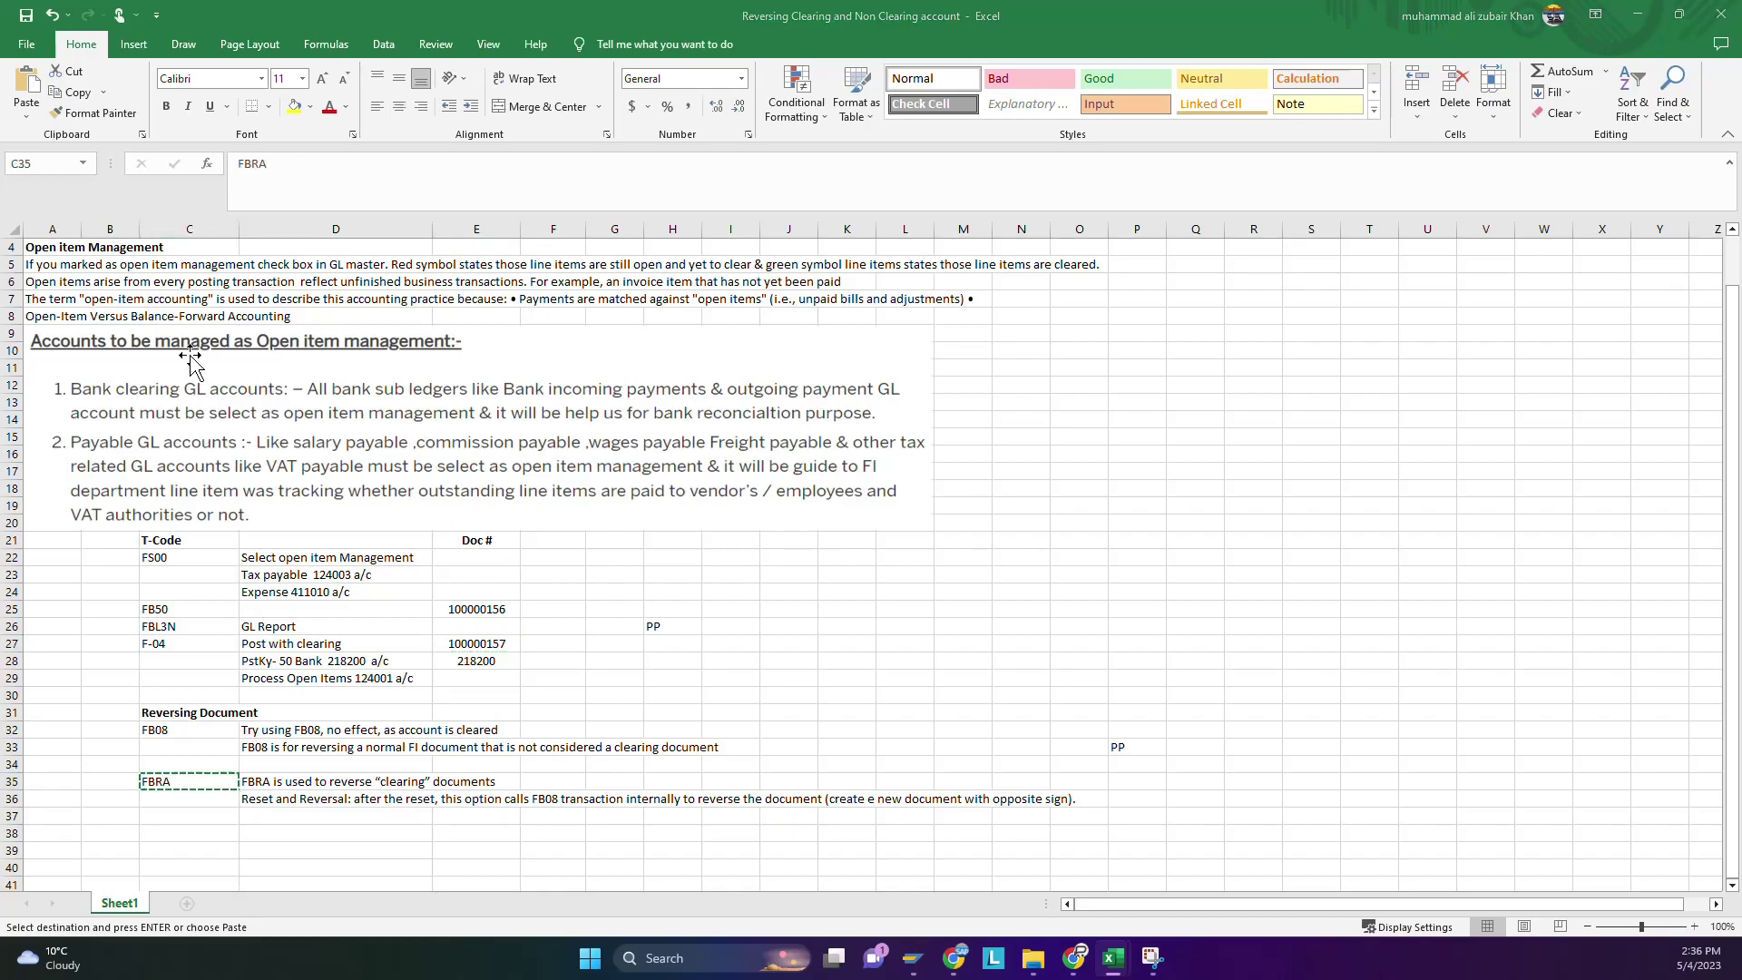
pyautogui.hotkey('alt', 'Tab')
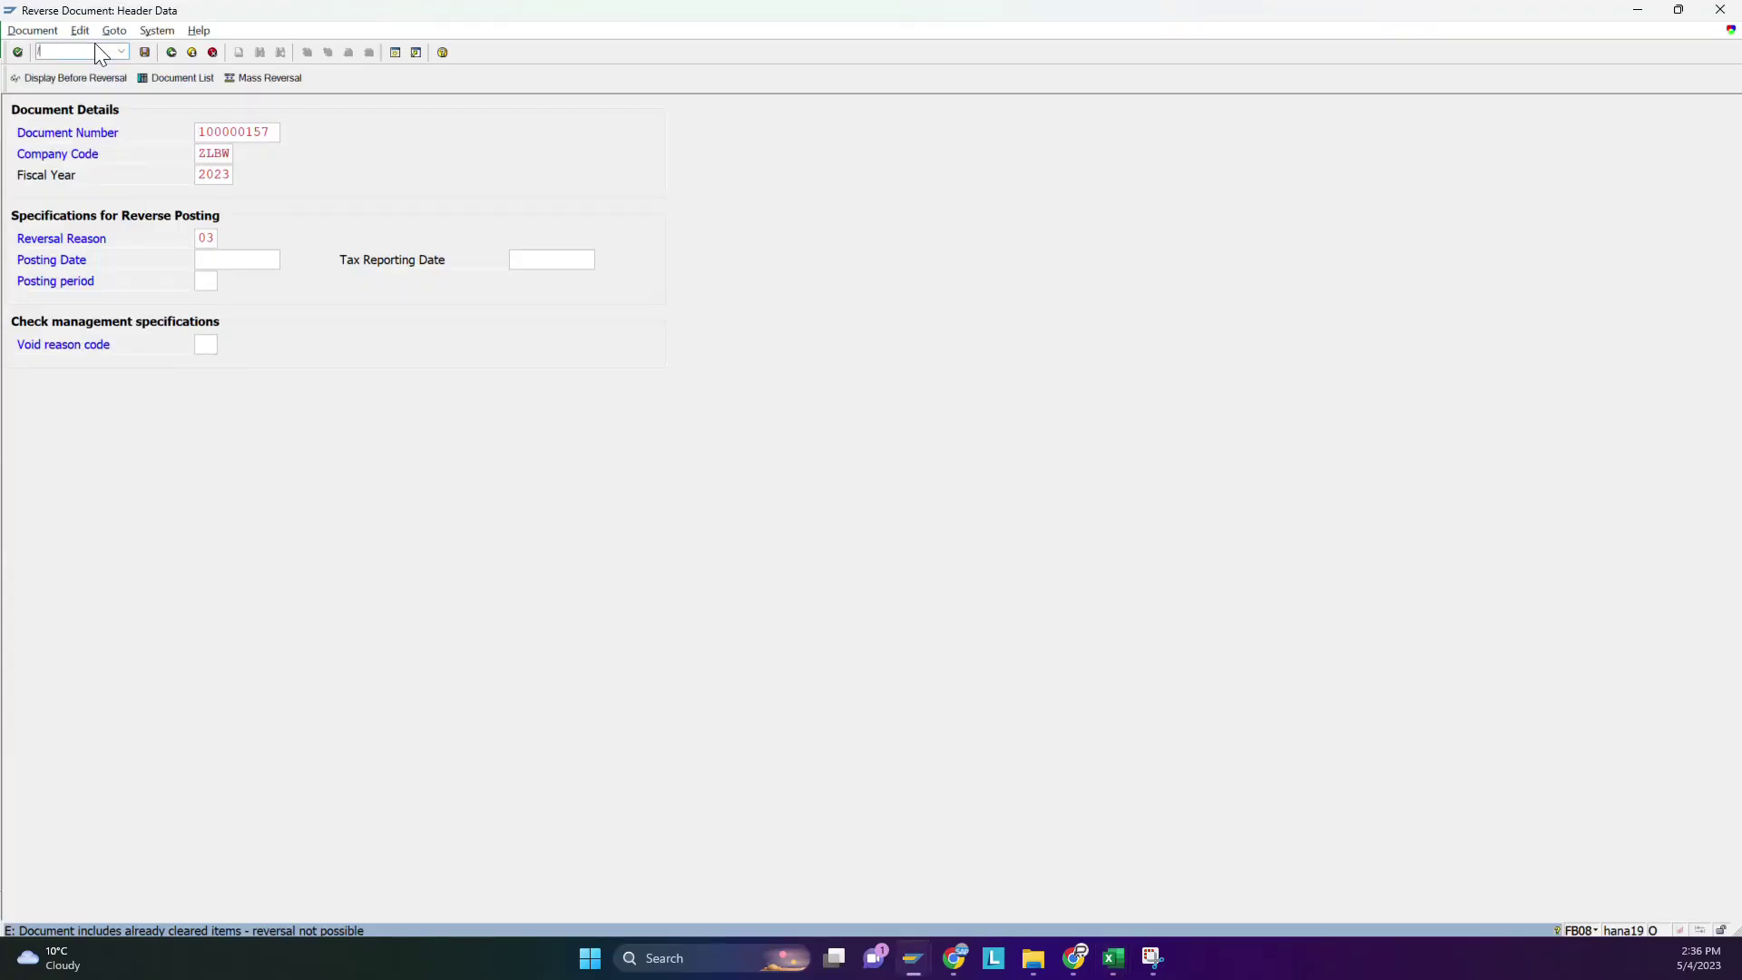
pyautogui.press('Return')
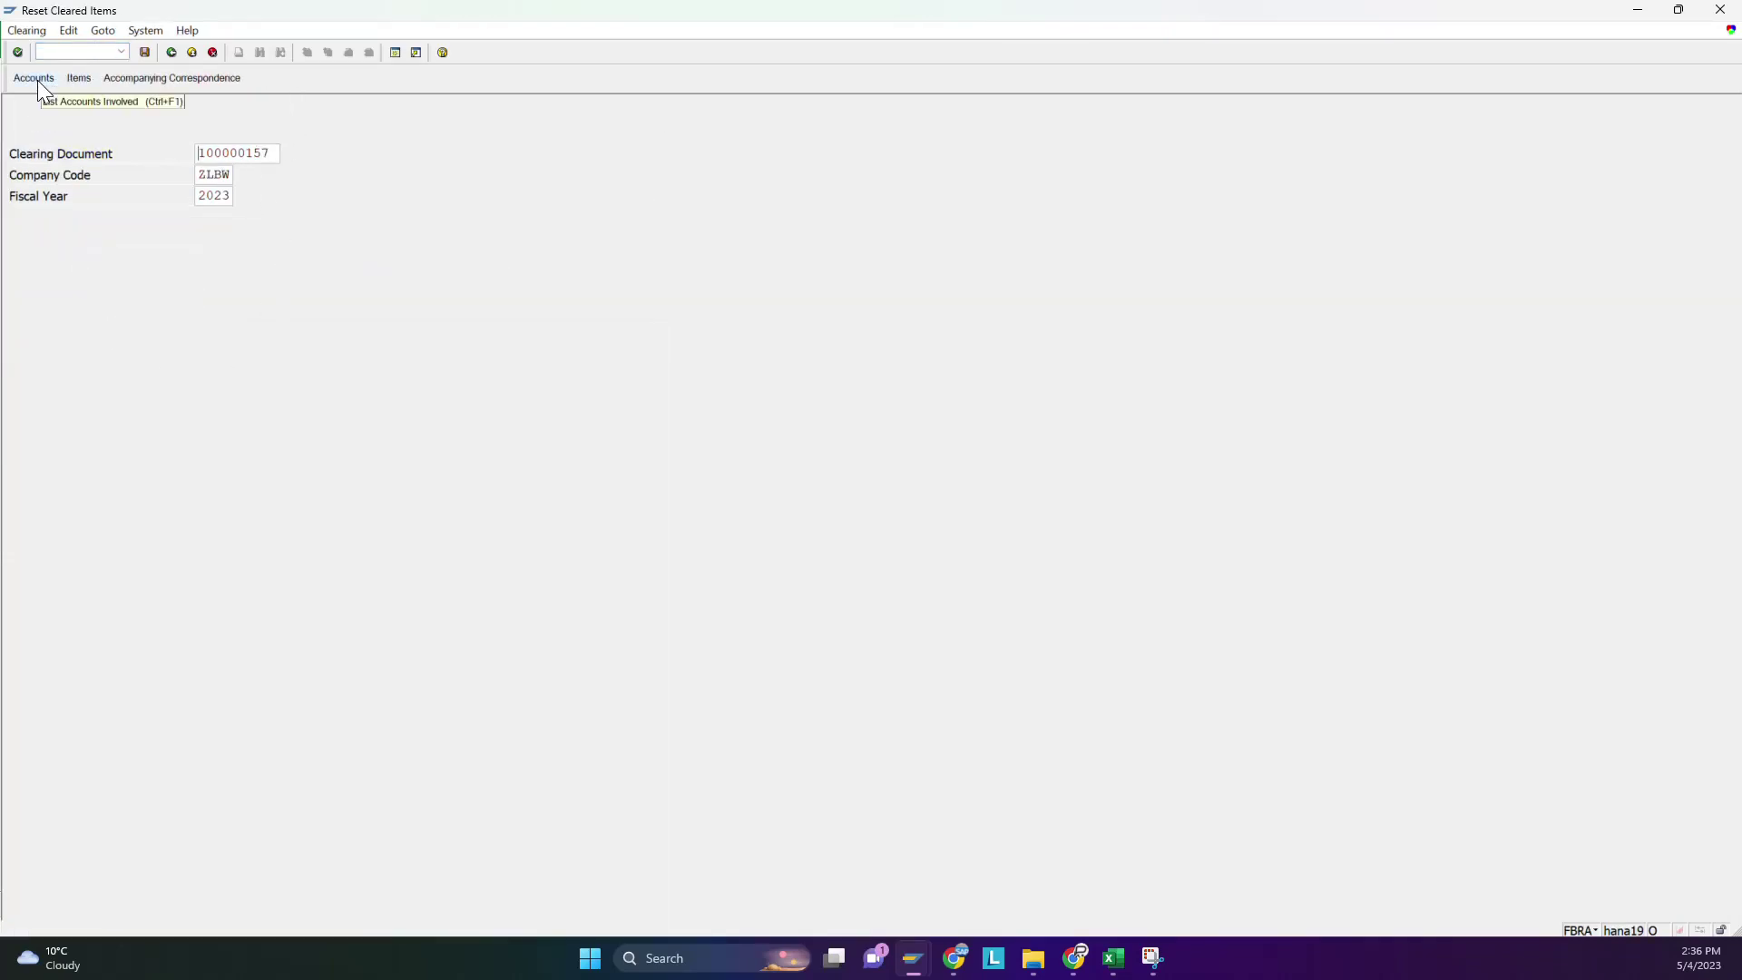
pyautogui.click(80, 78)
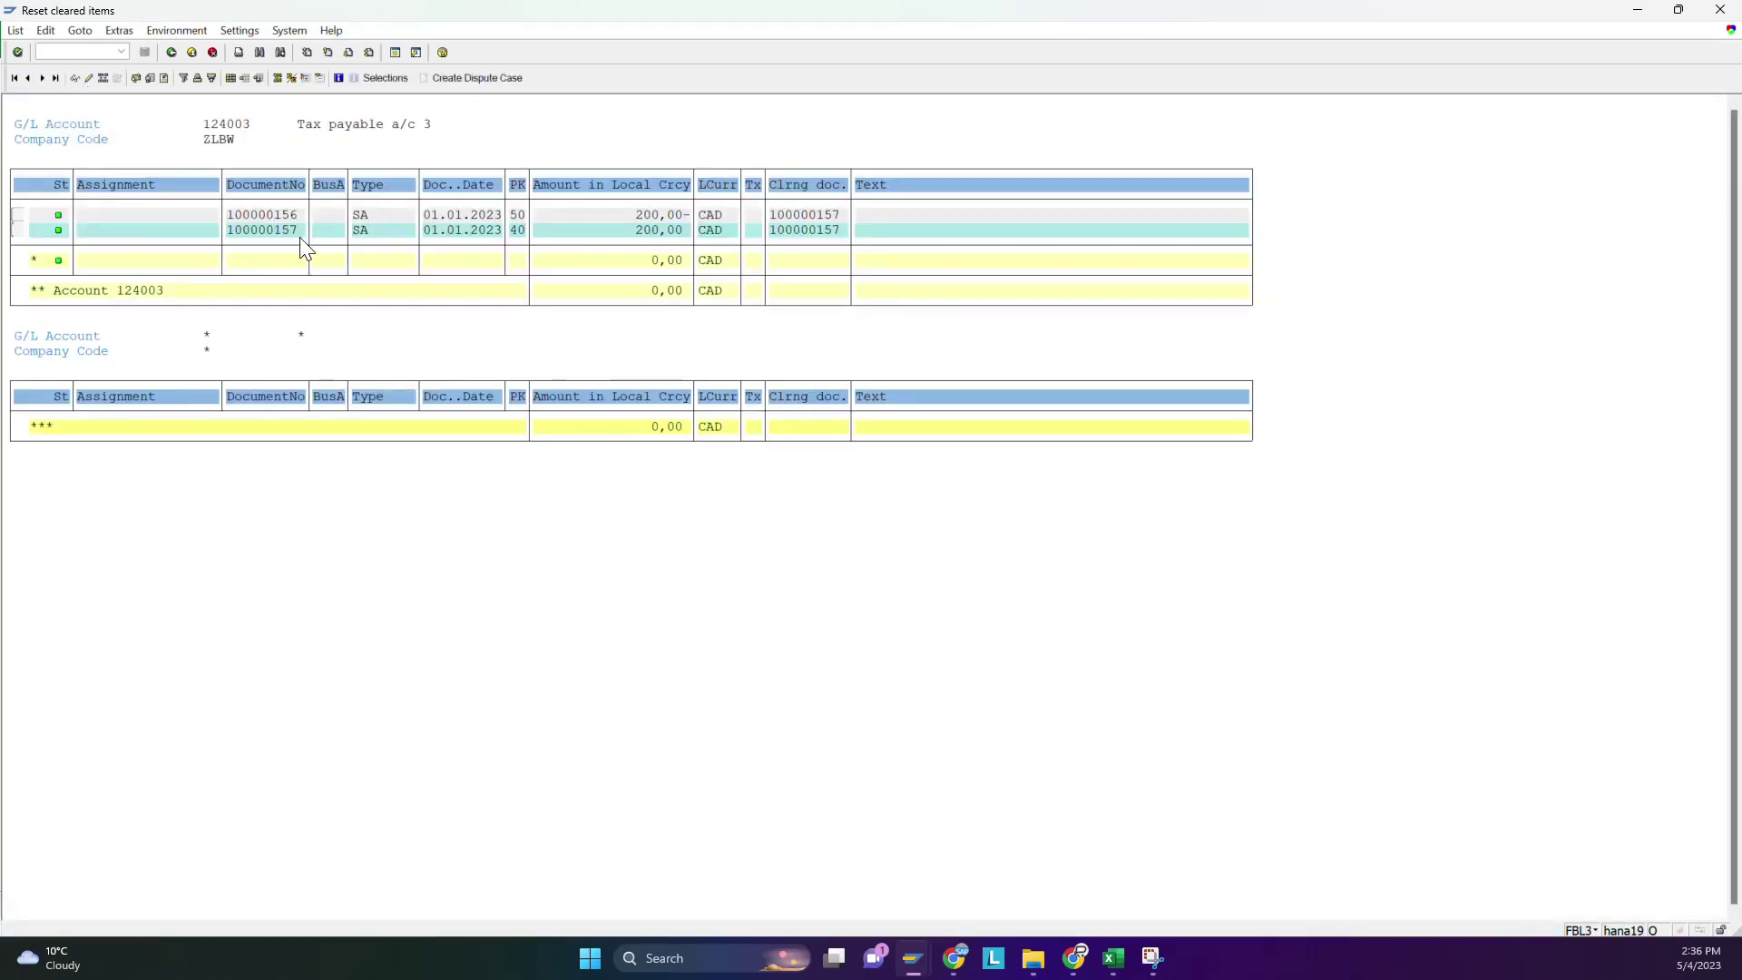
pyautogui.click(169, 53)
# Reset the clearing of document 100000157 with the Only resetting option, consulting the Excel reversal notes before choosing.
pyautogui.click(147, 52)
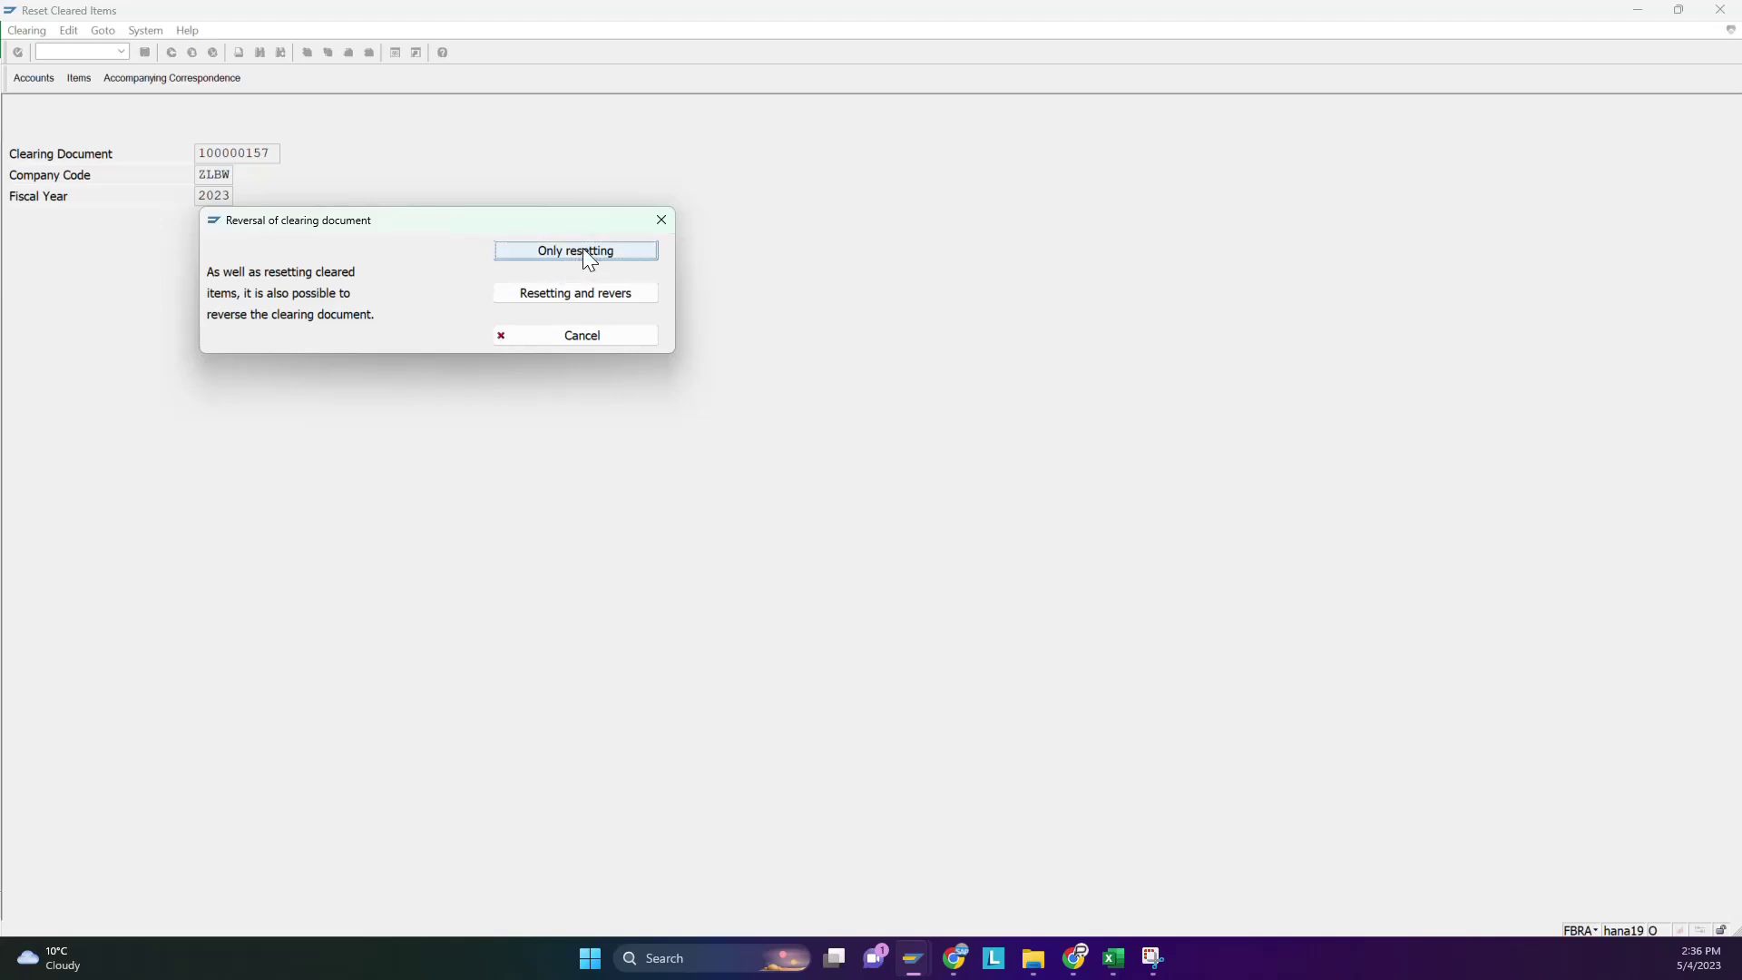
pyautogui.click(69, 47)
pyautogui.hotkey('alt', 'Tab')
pyautogui.click(156, 782)
pyautogui.hotkey('ctrl', 'c')
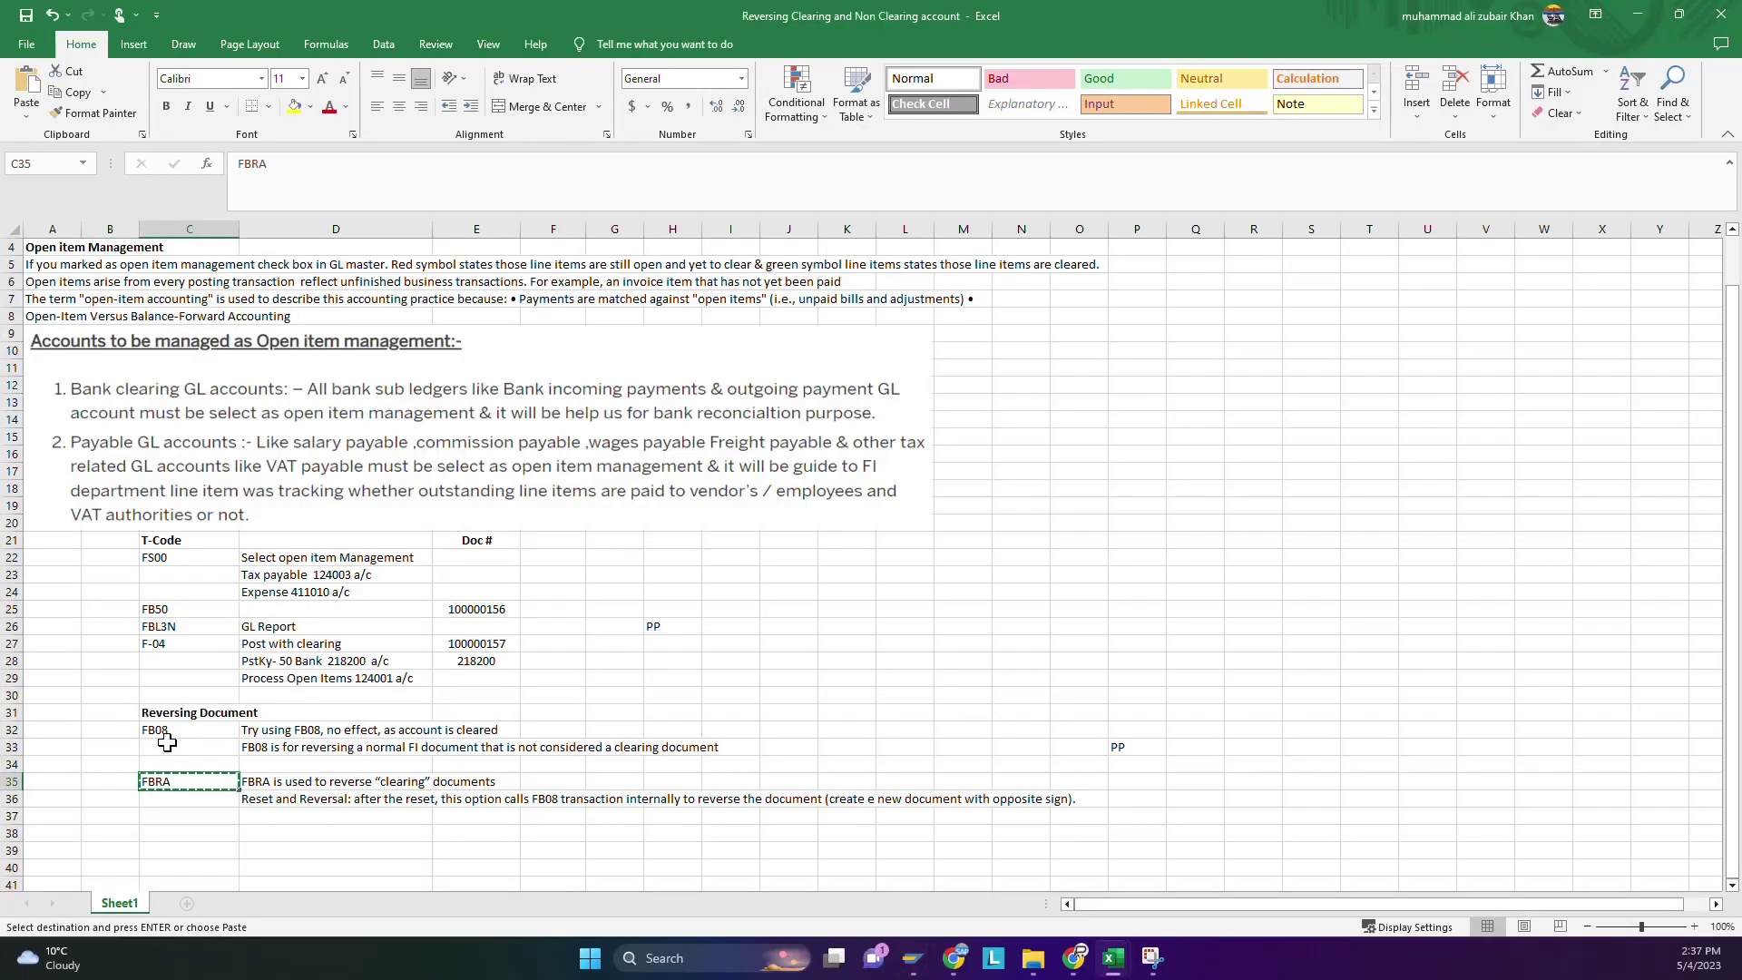
pyautogui.hotkey('alt', 'Tab')
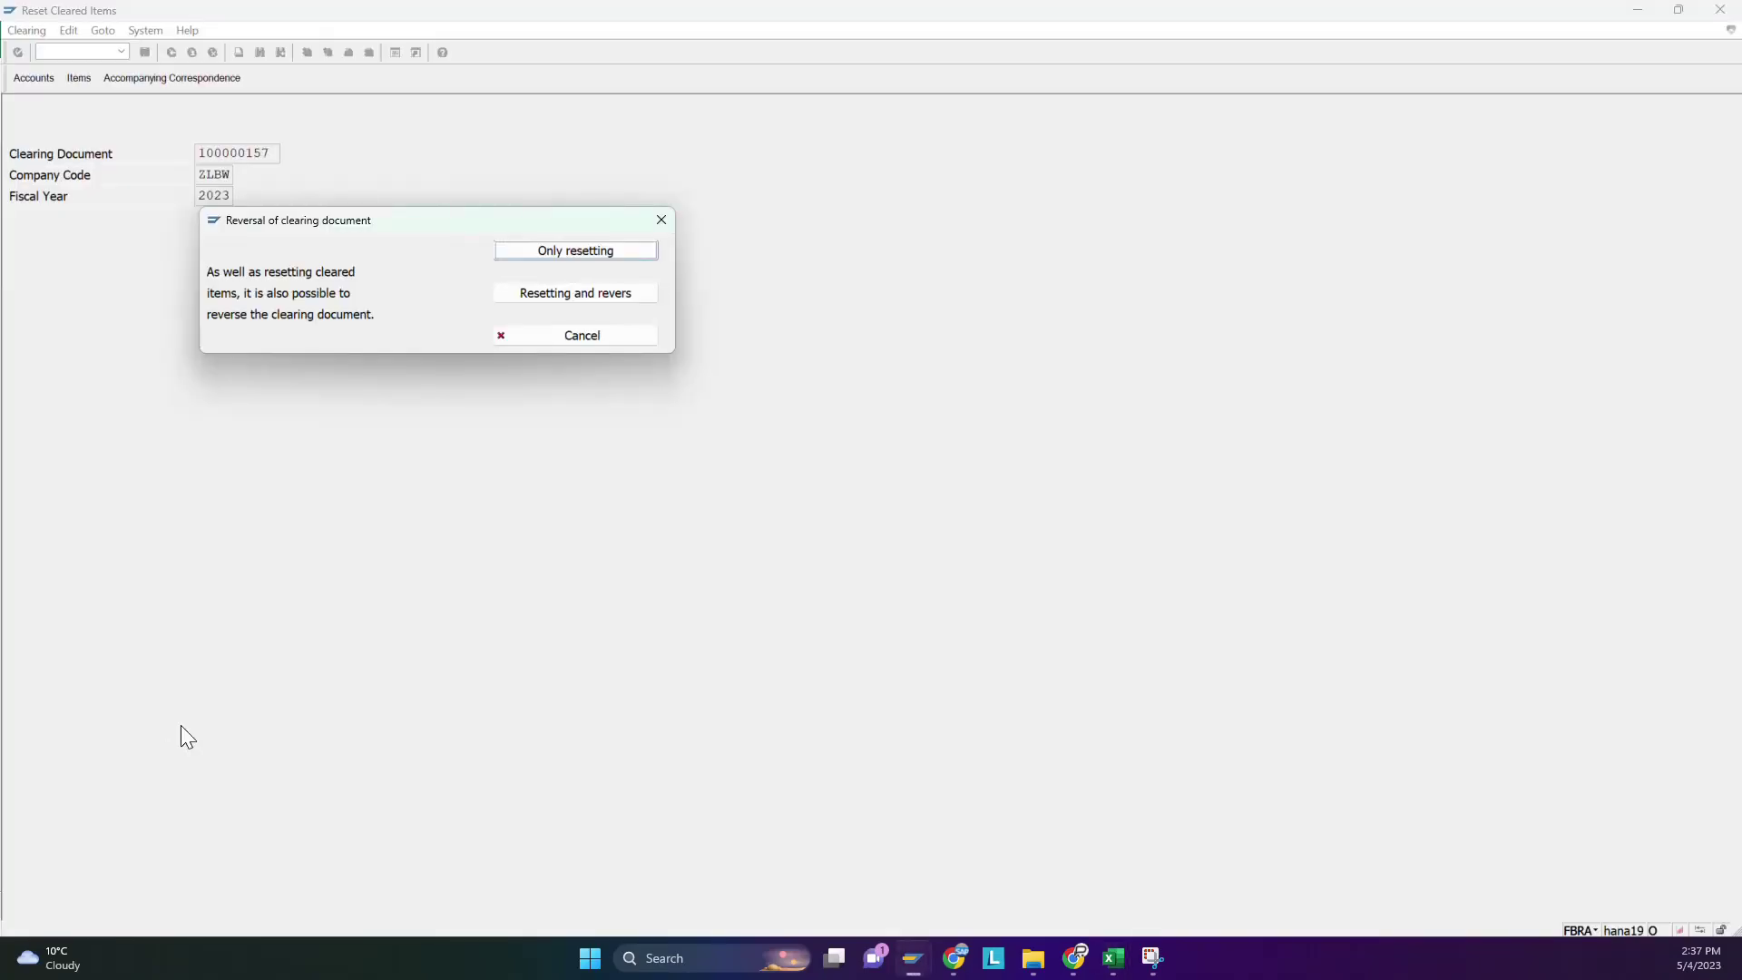
pyautogui.hotkey('alt', 'Tab')
pyautogui.hotkey('alt', 'Tab')
pyautogui.click(587, 250)
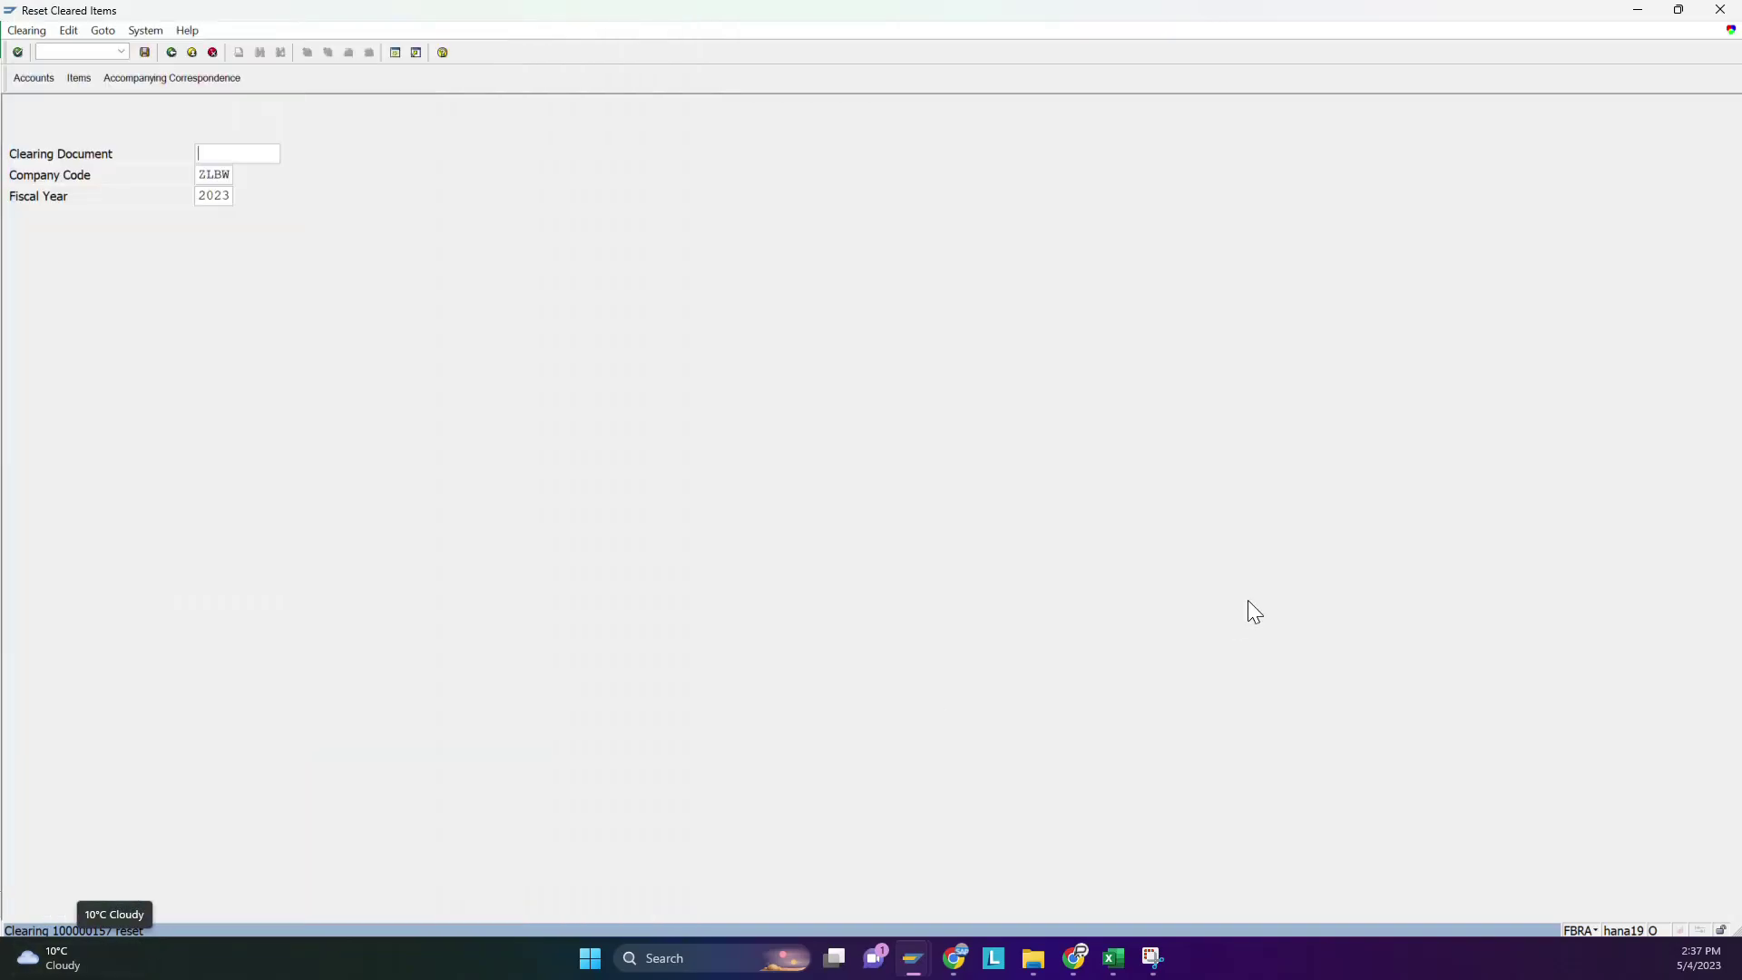
# Get the FBL3N code from the Excel notes, open that transaction in SAP, and display the open items of account 124003.
pyautogui.hotkey('alt', 'Tab')
pyautogui.click(519, 646)
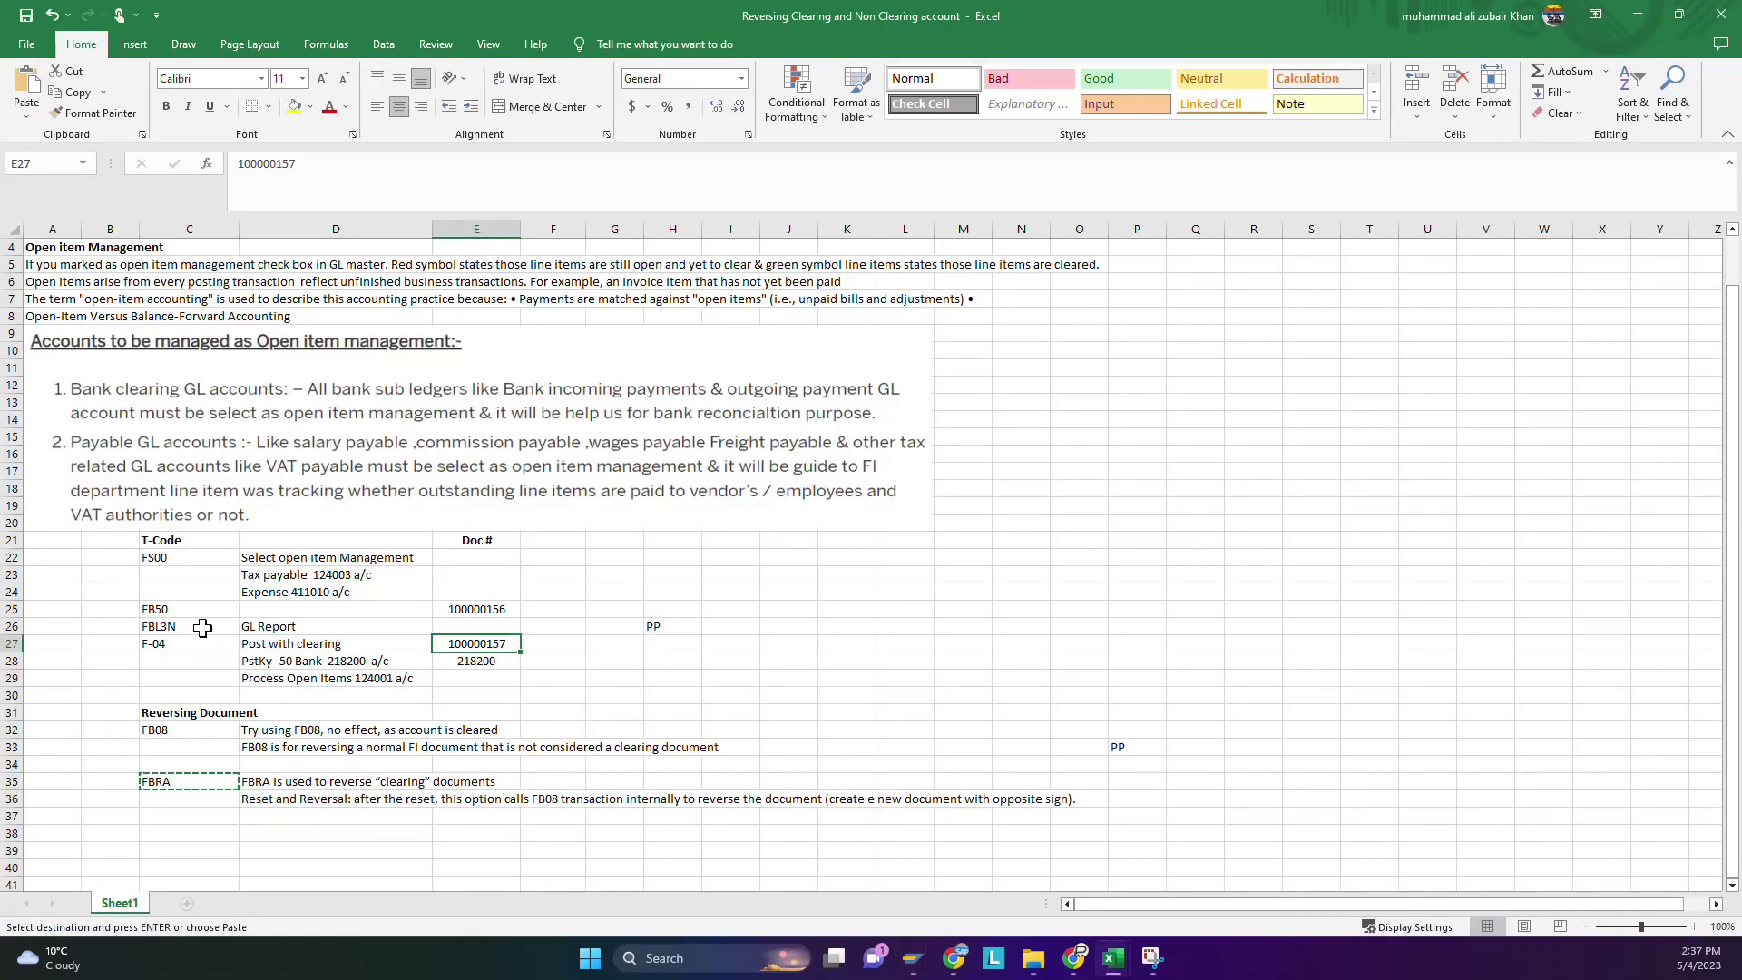
pyautogui.hotkey('alt', 'Tab')
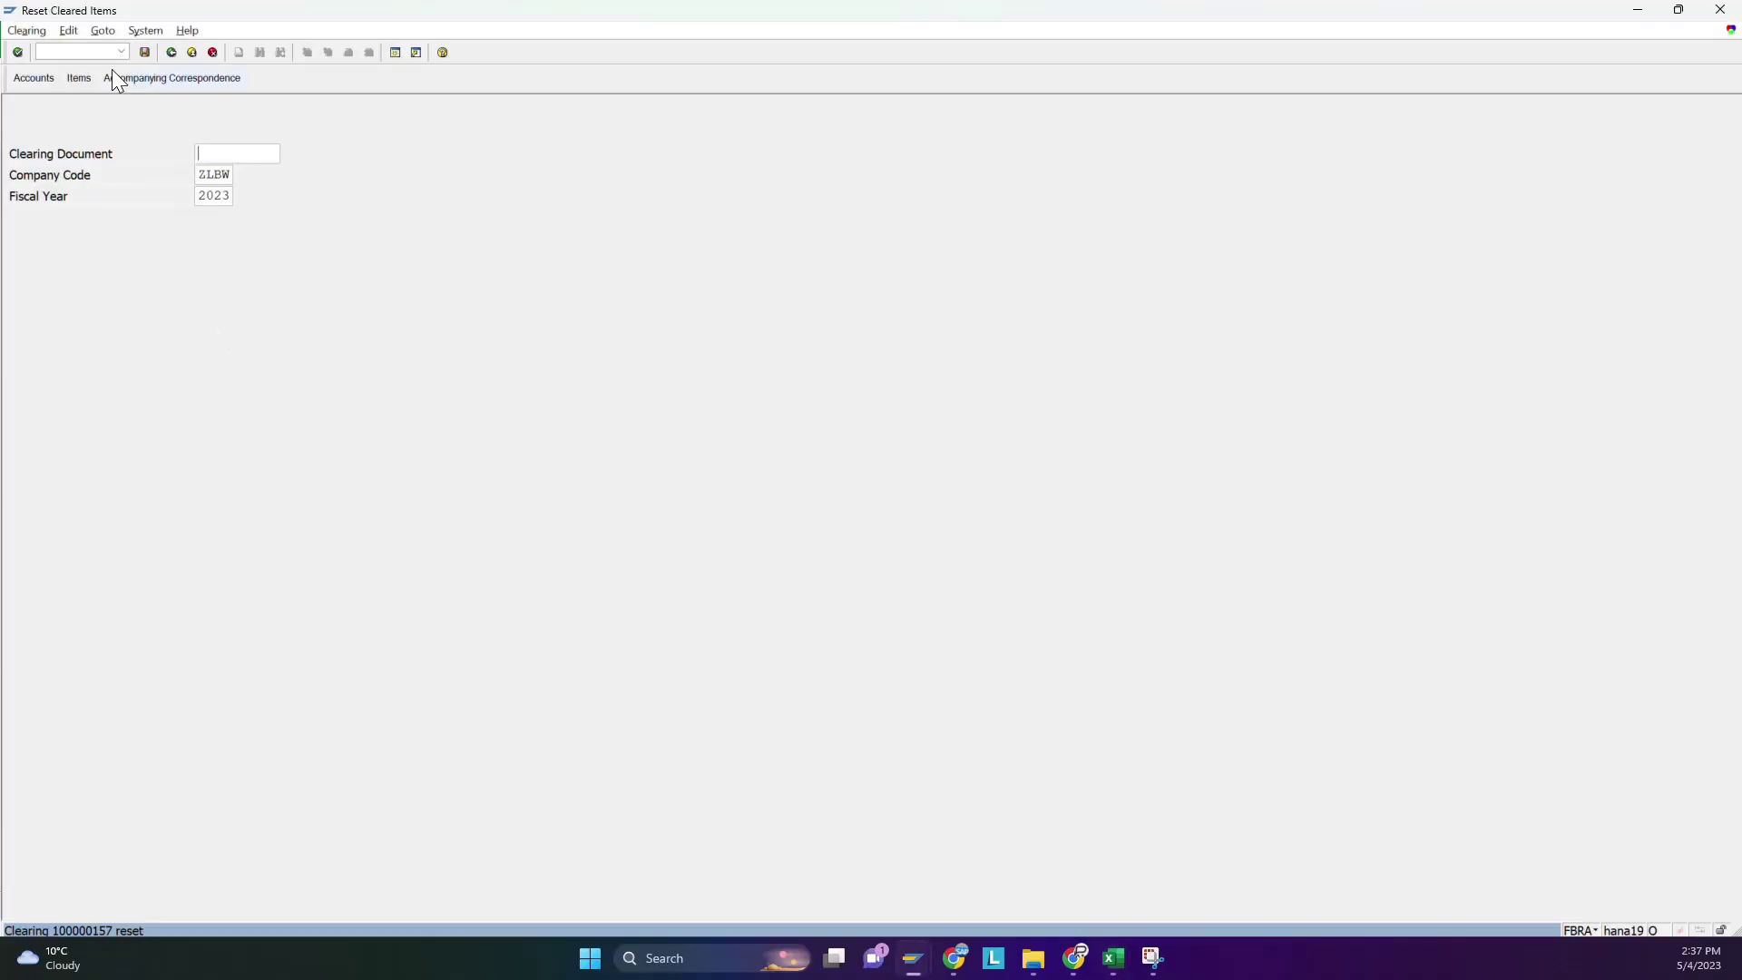
pyautogui.click(91, 56)
pyautogui.write('/NFBL3N')
pyautogui.press('Return')
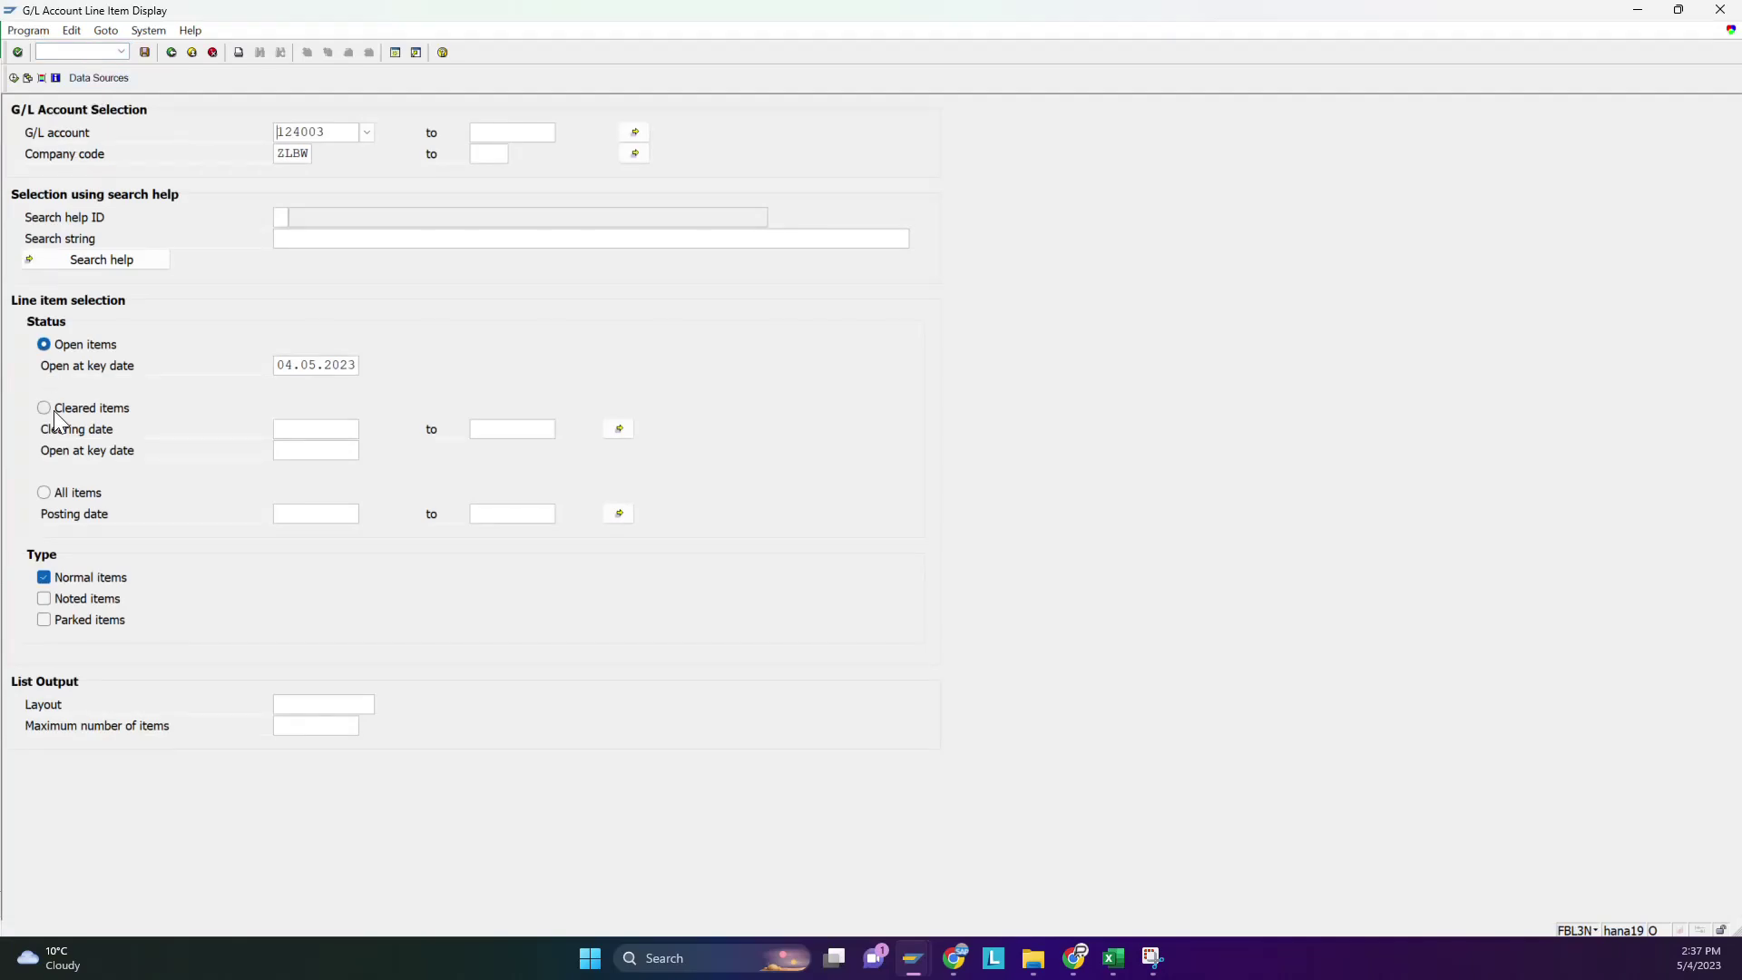
pyautogui.click(14, 78)
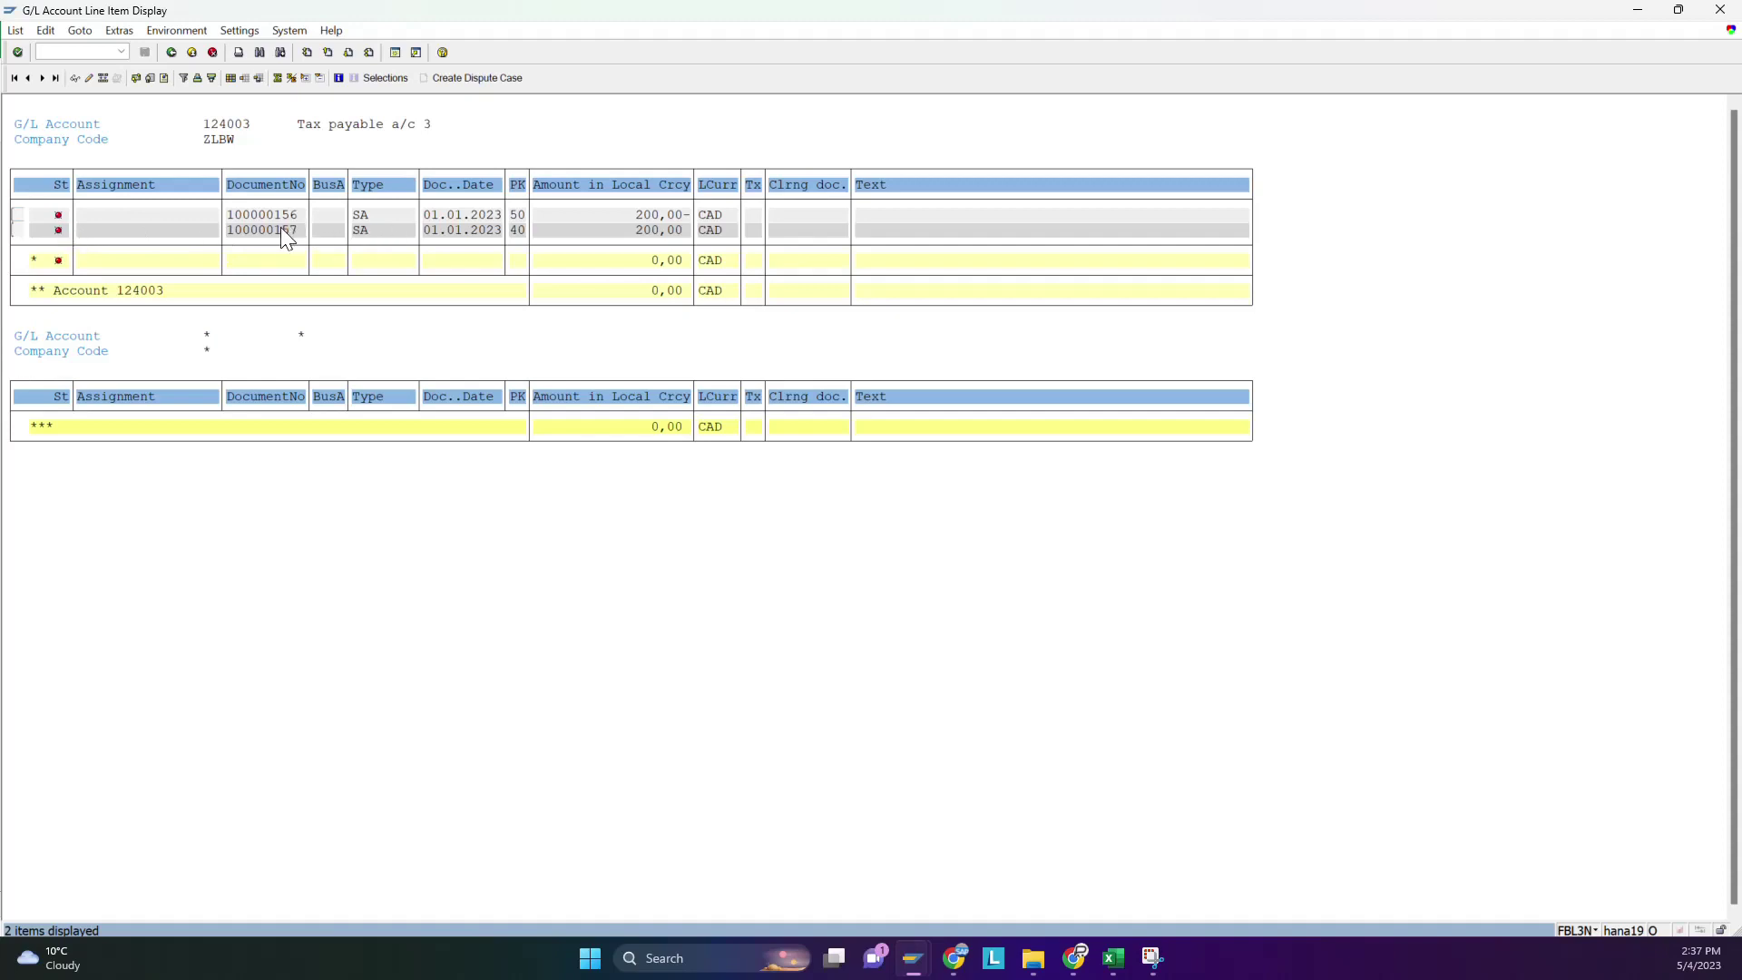
# Copy the FB08 transaction code from the Excel notes and open the document reversal transaction in SAP again.
pyautogui.hotkey('alt', 'Tab')
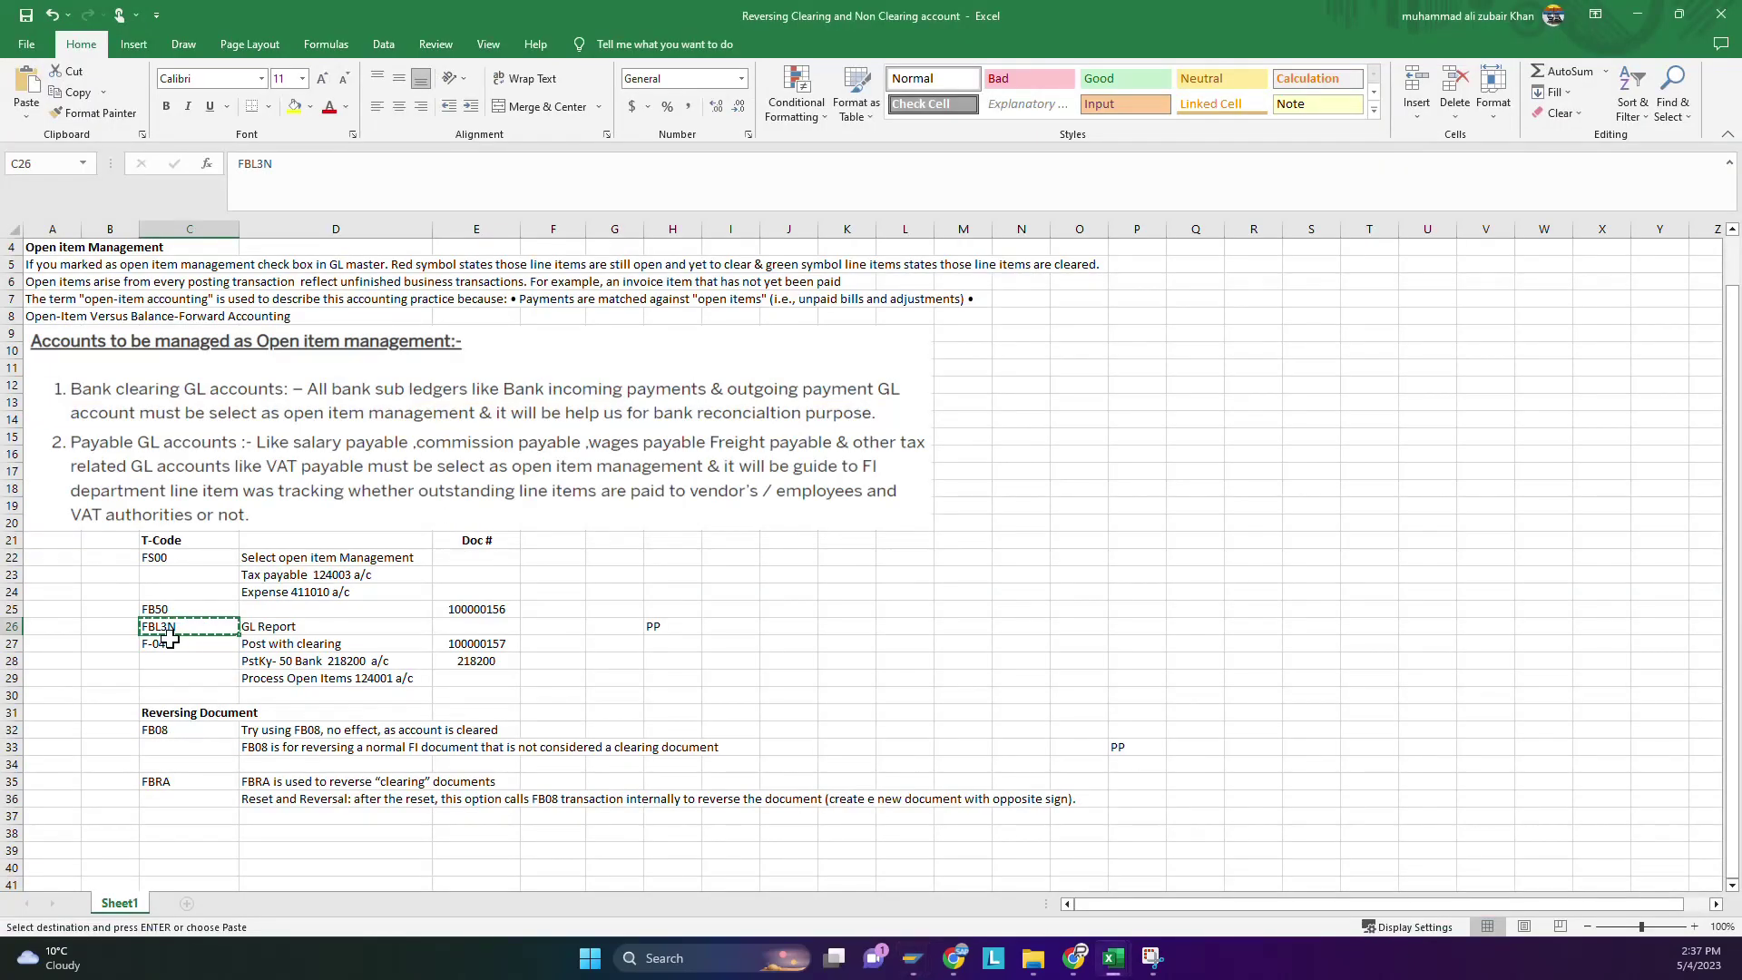
pyautogui.click(178, 729)
pyautogui.hotkey('ctrl', 'c')
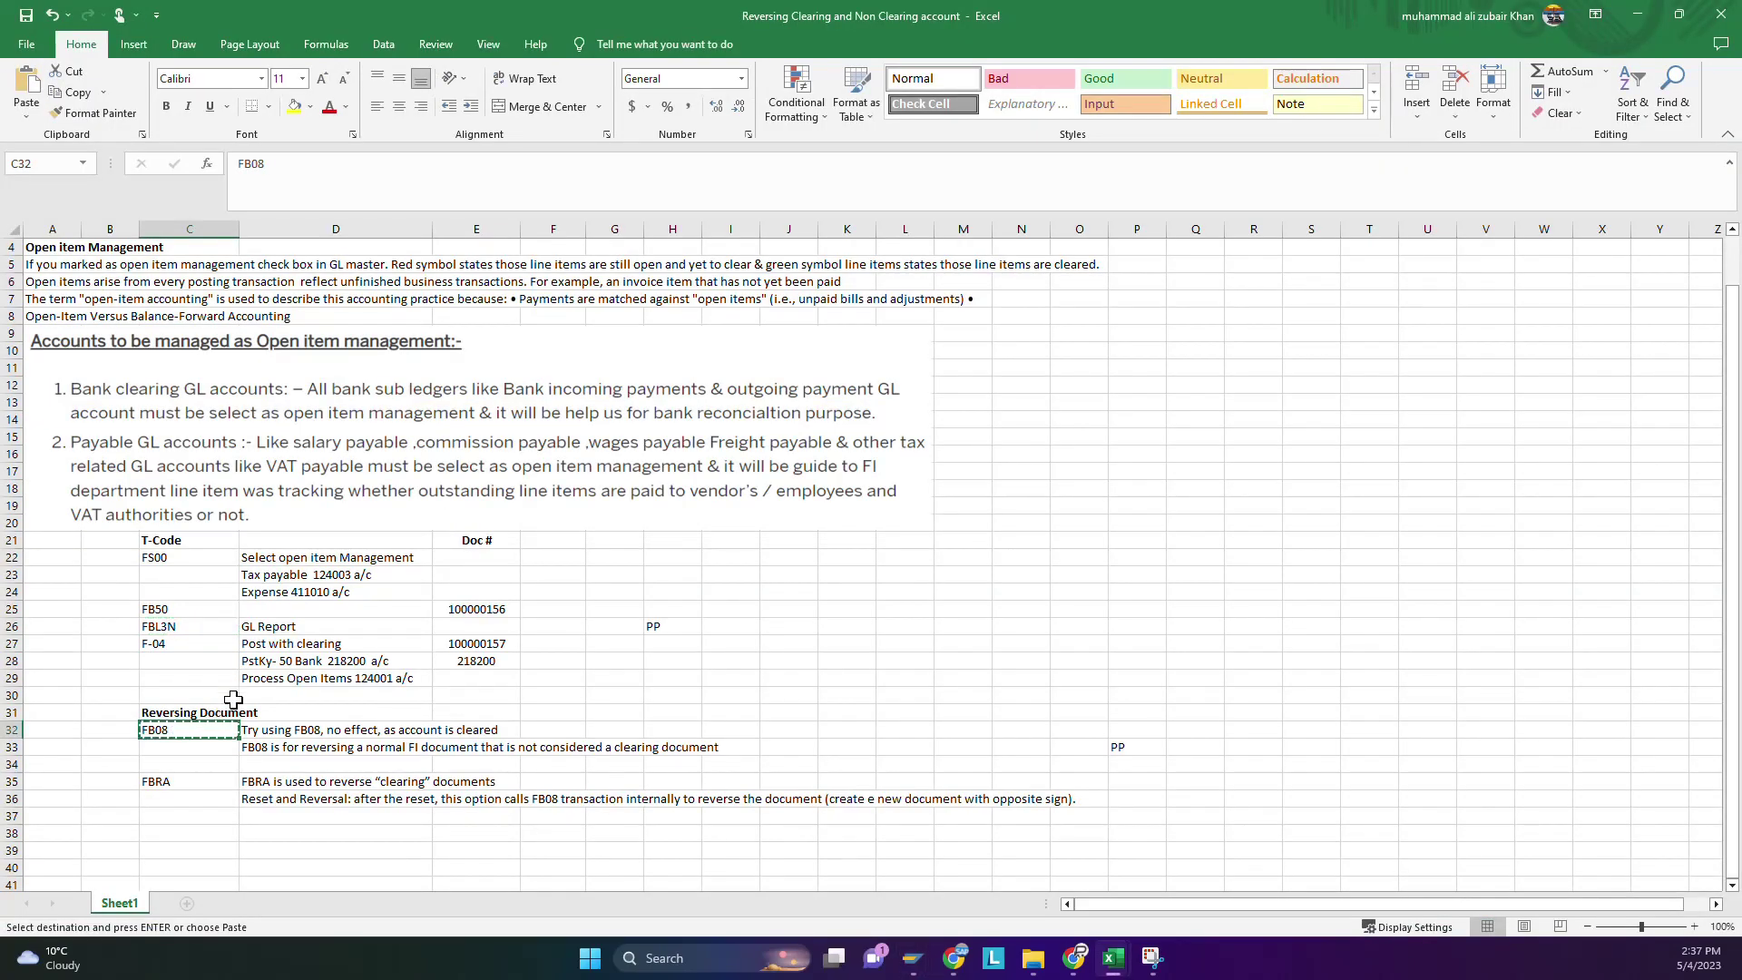
pyautogui.hotkey('alt', 'Tab')
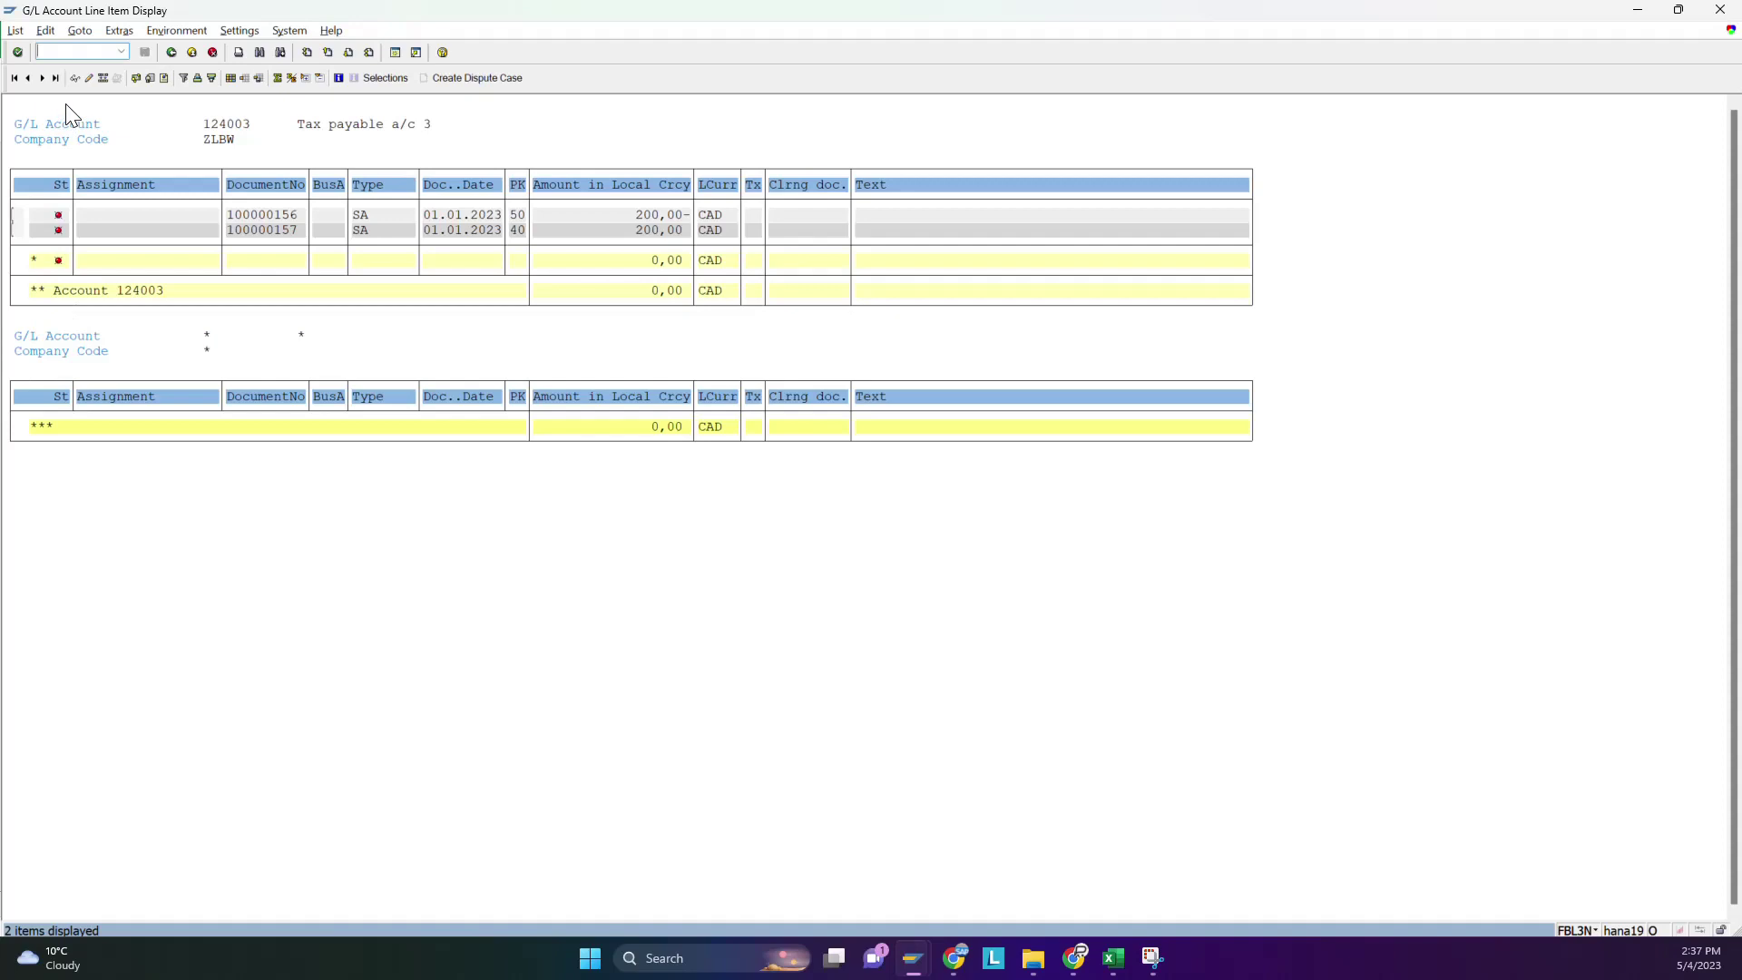
pyautogui.write('/nfb08')
pyautogui.press('Return')
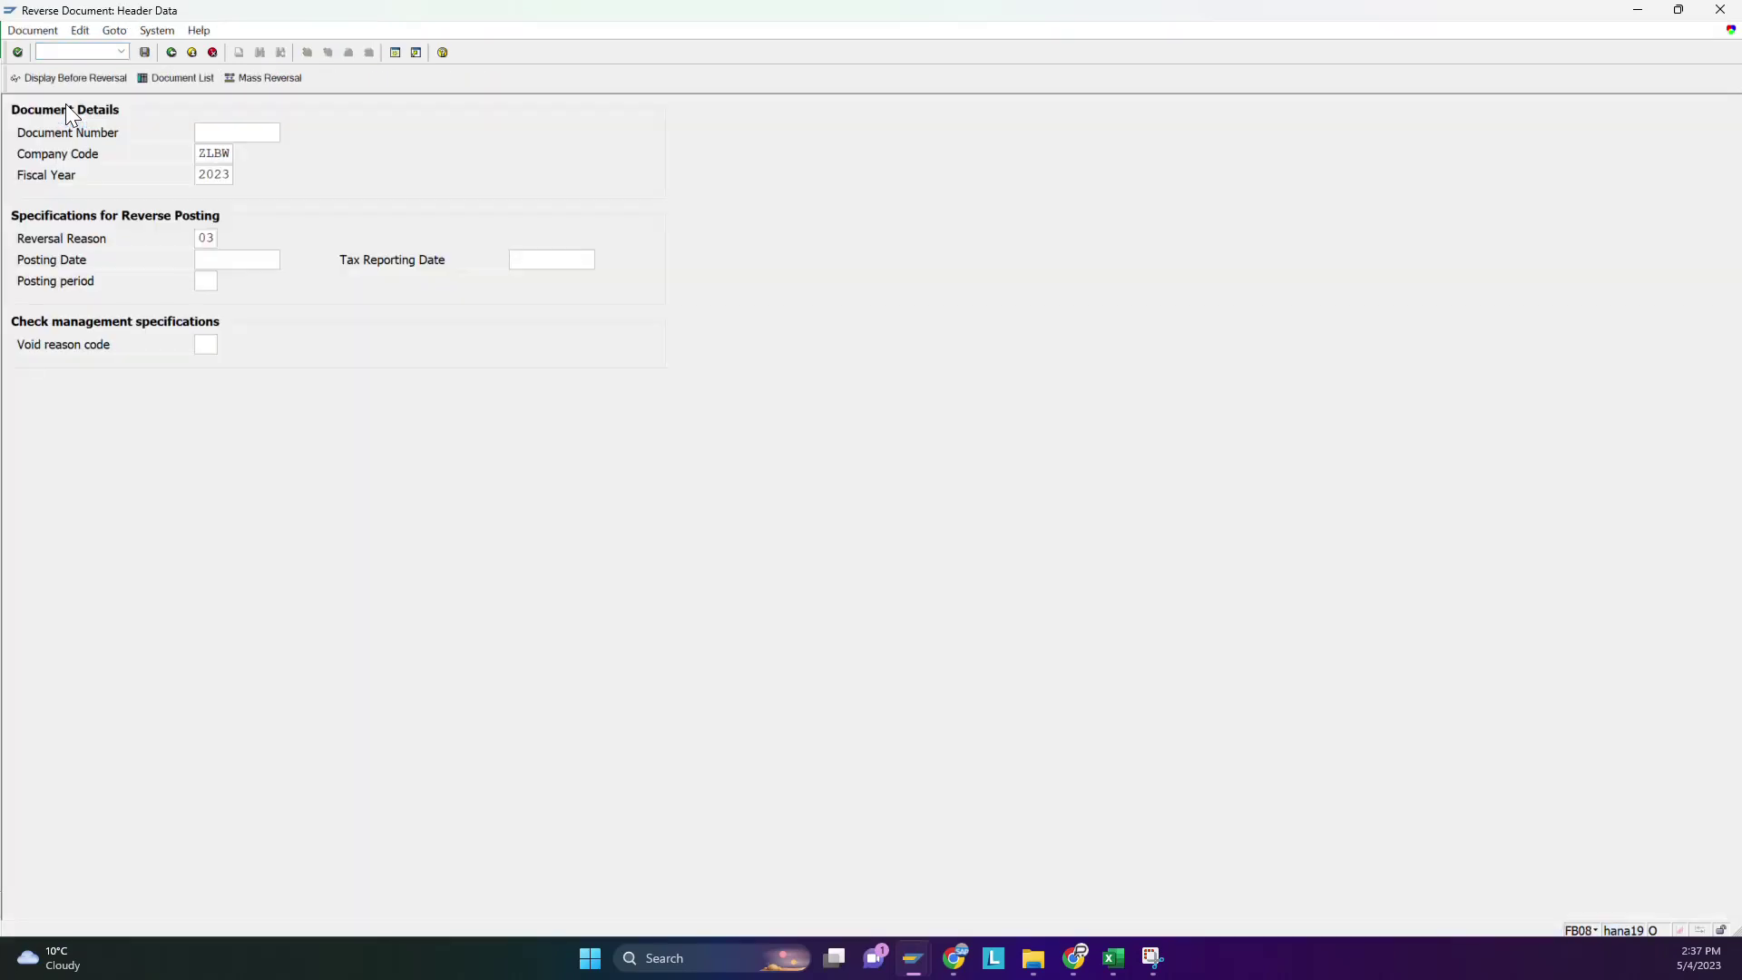
# Copy document number 100000157 from the Excel notes into the SAP reversal and post it with reversal reason 03.
pyautogui.hotkey('alt', 'Tab')
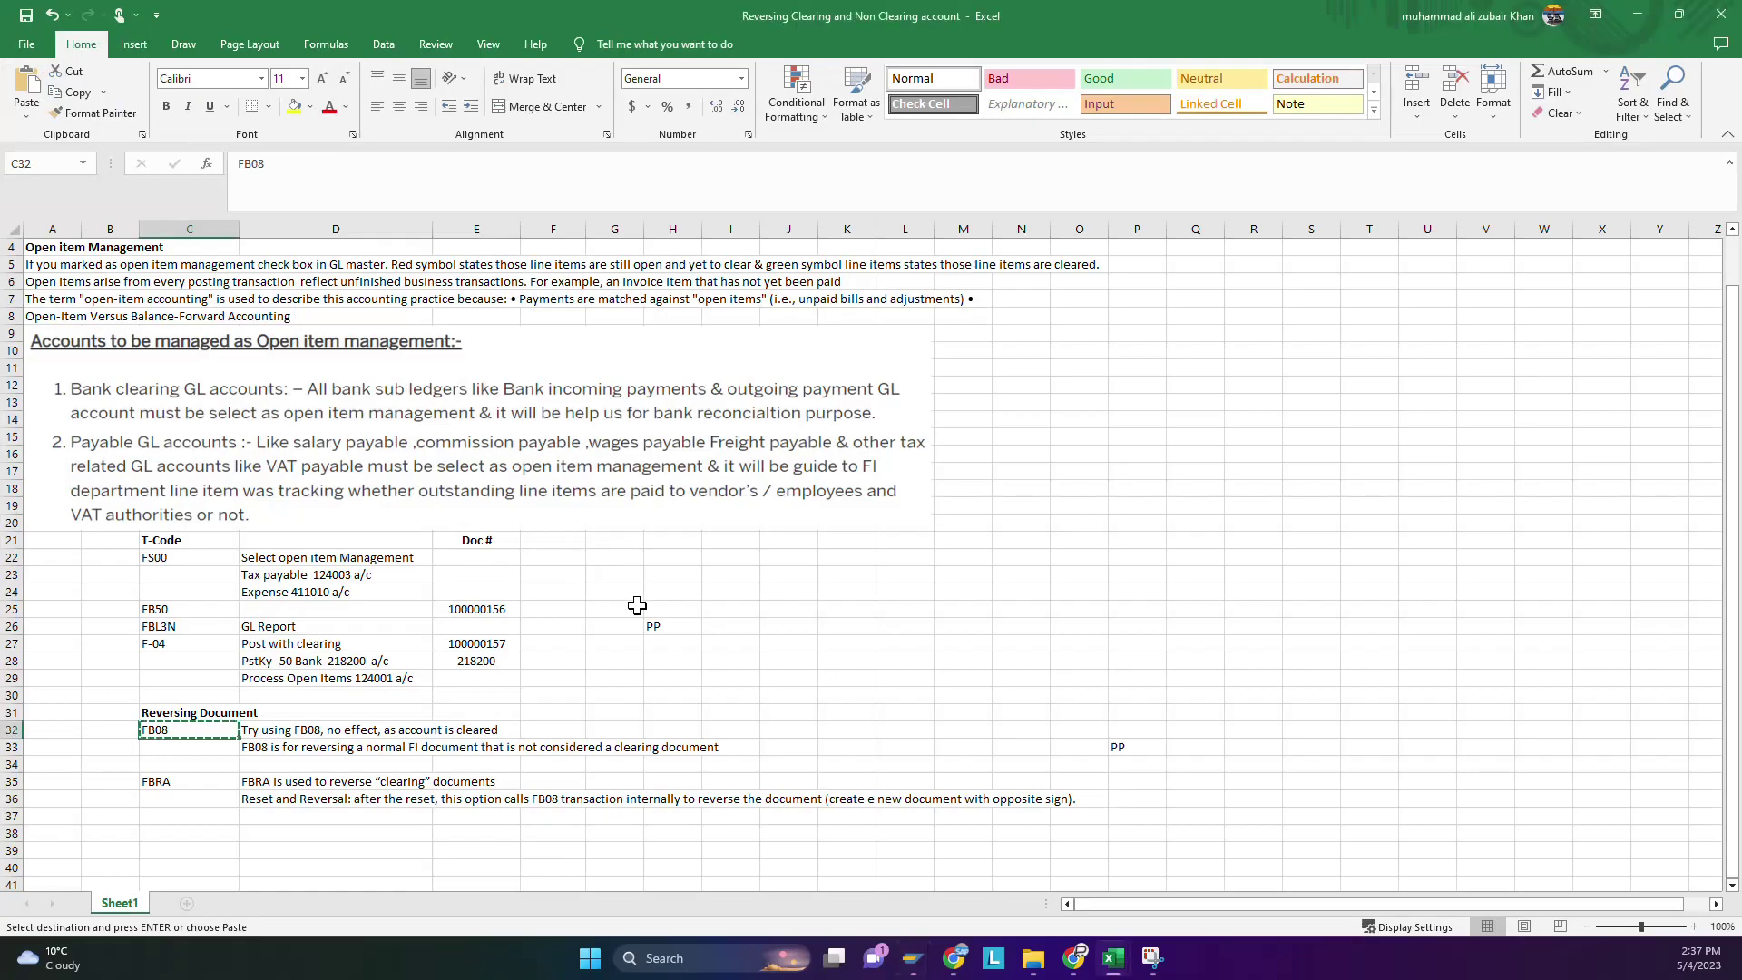
pyautogui.click(468, 645)
pyautogui.hotkey('ctrl', 'c')
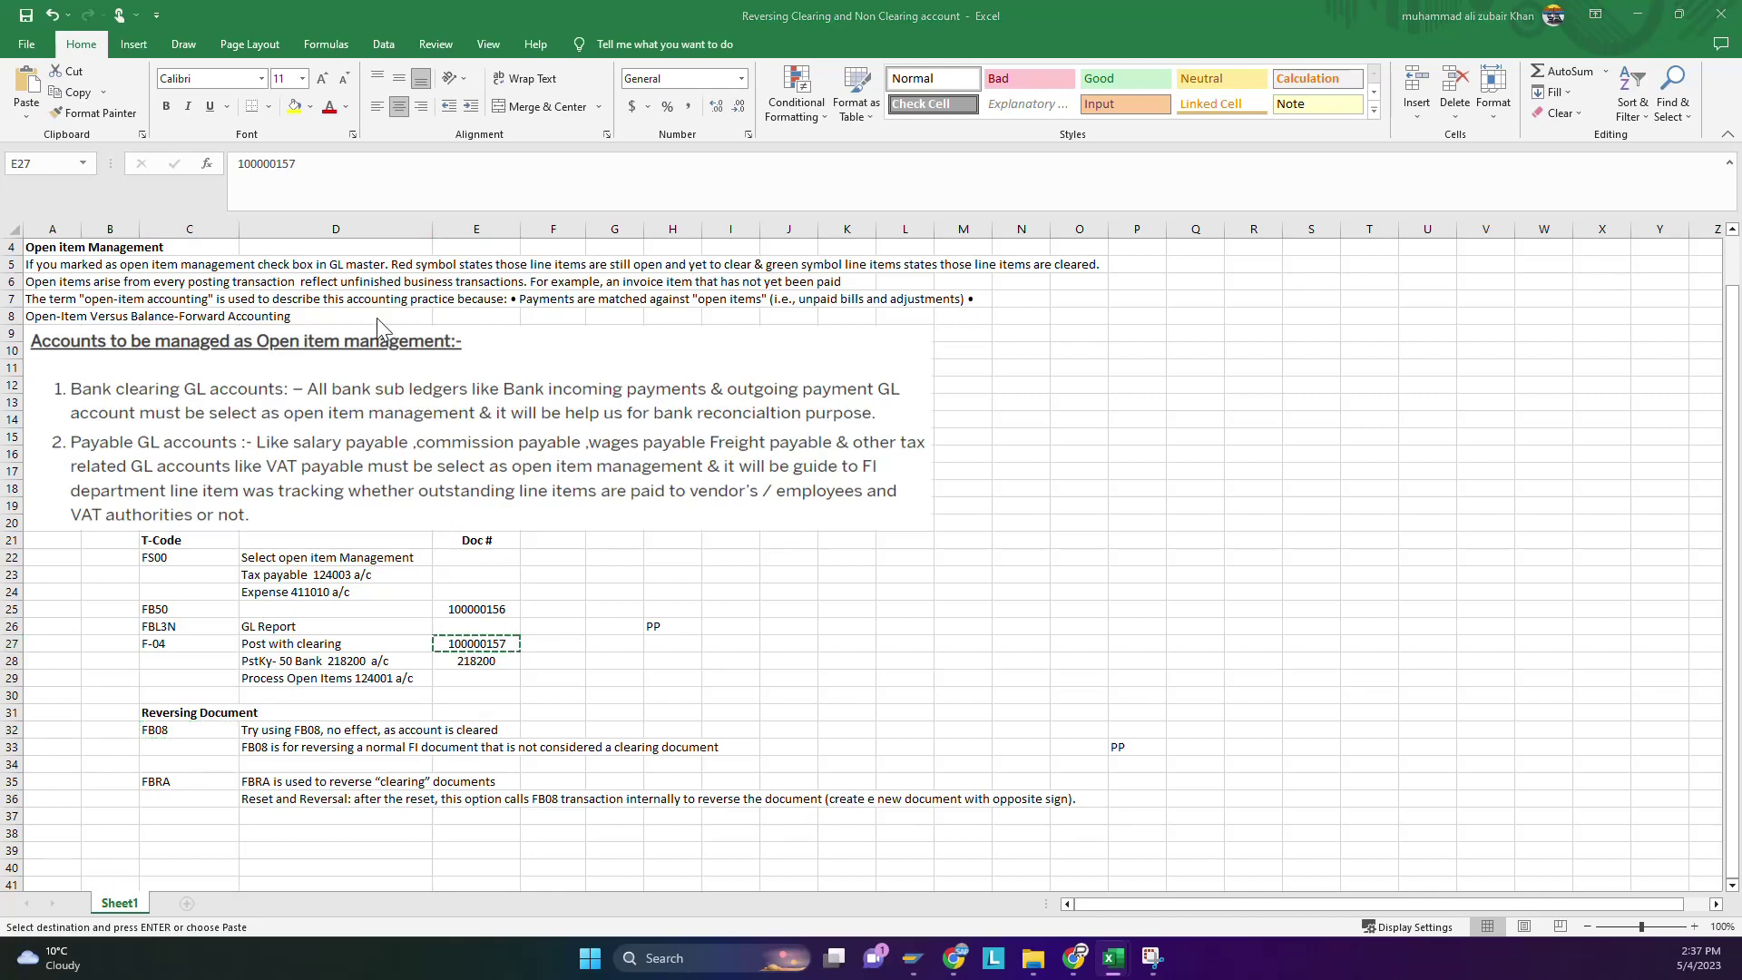
pyautogui.hotkey('alt', 'Tab')
pyautogui.click(224, 134)
pyautogui.hotkey('ctrl', 'v')
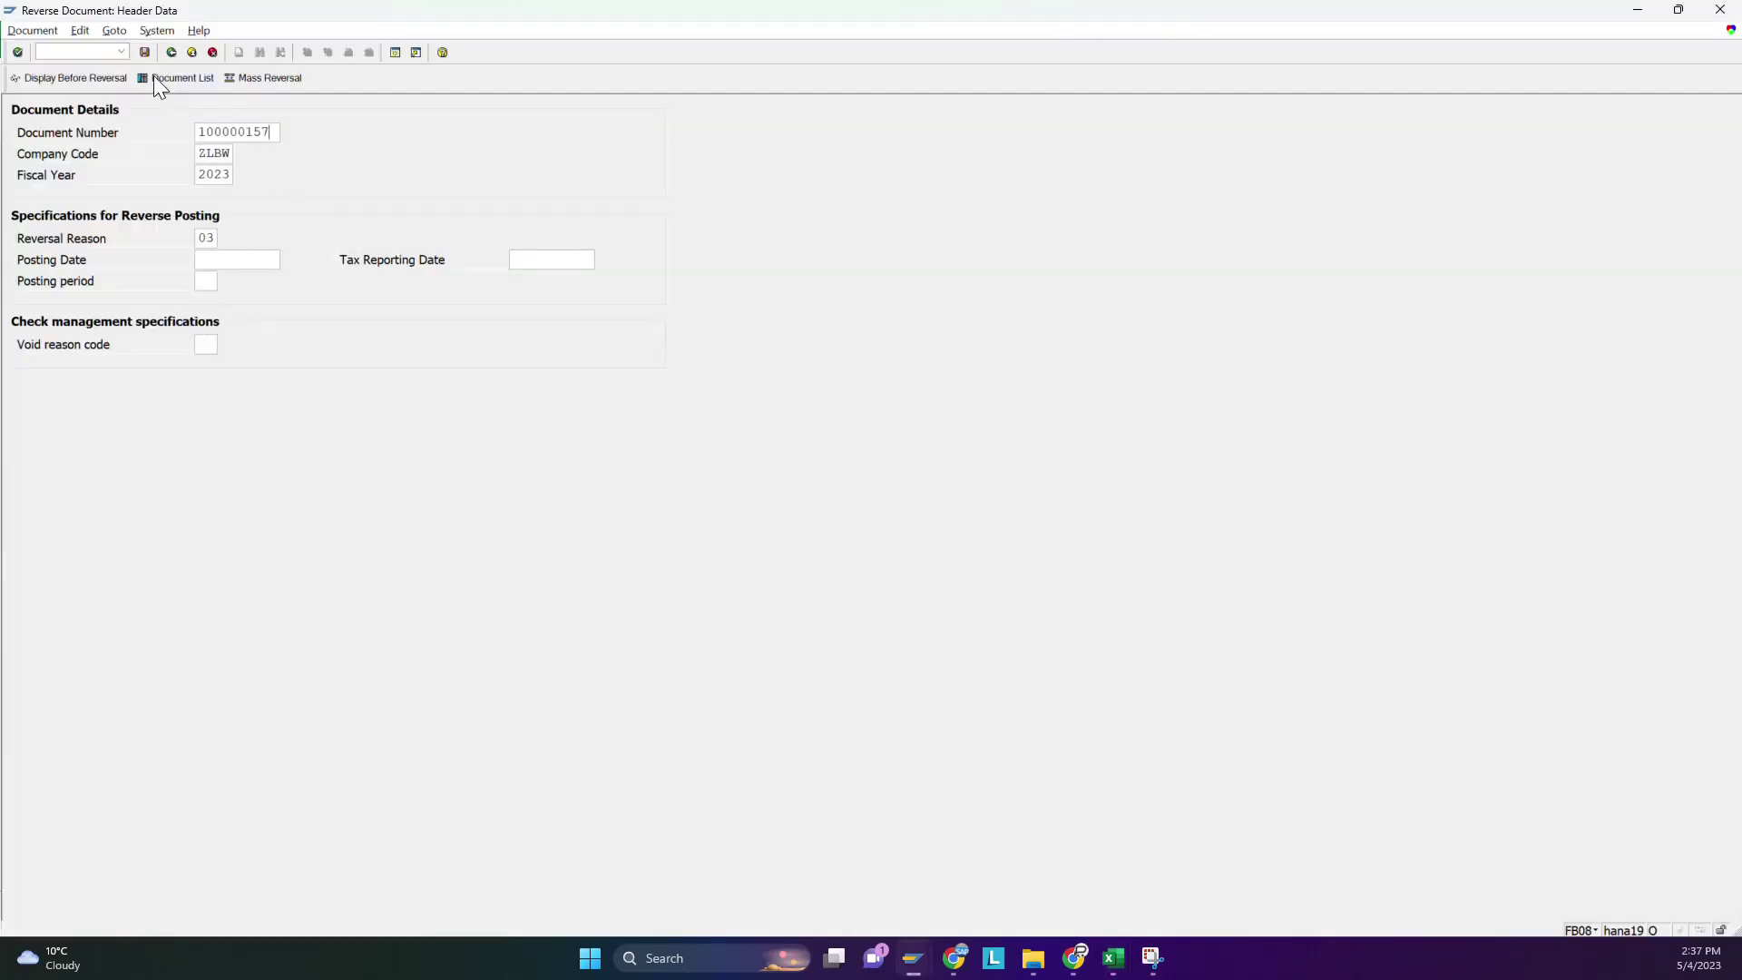
pyautogui.click(21, 53)
pyautogui.click(143, 52)
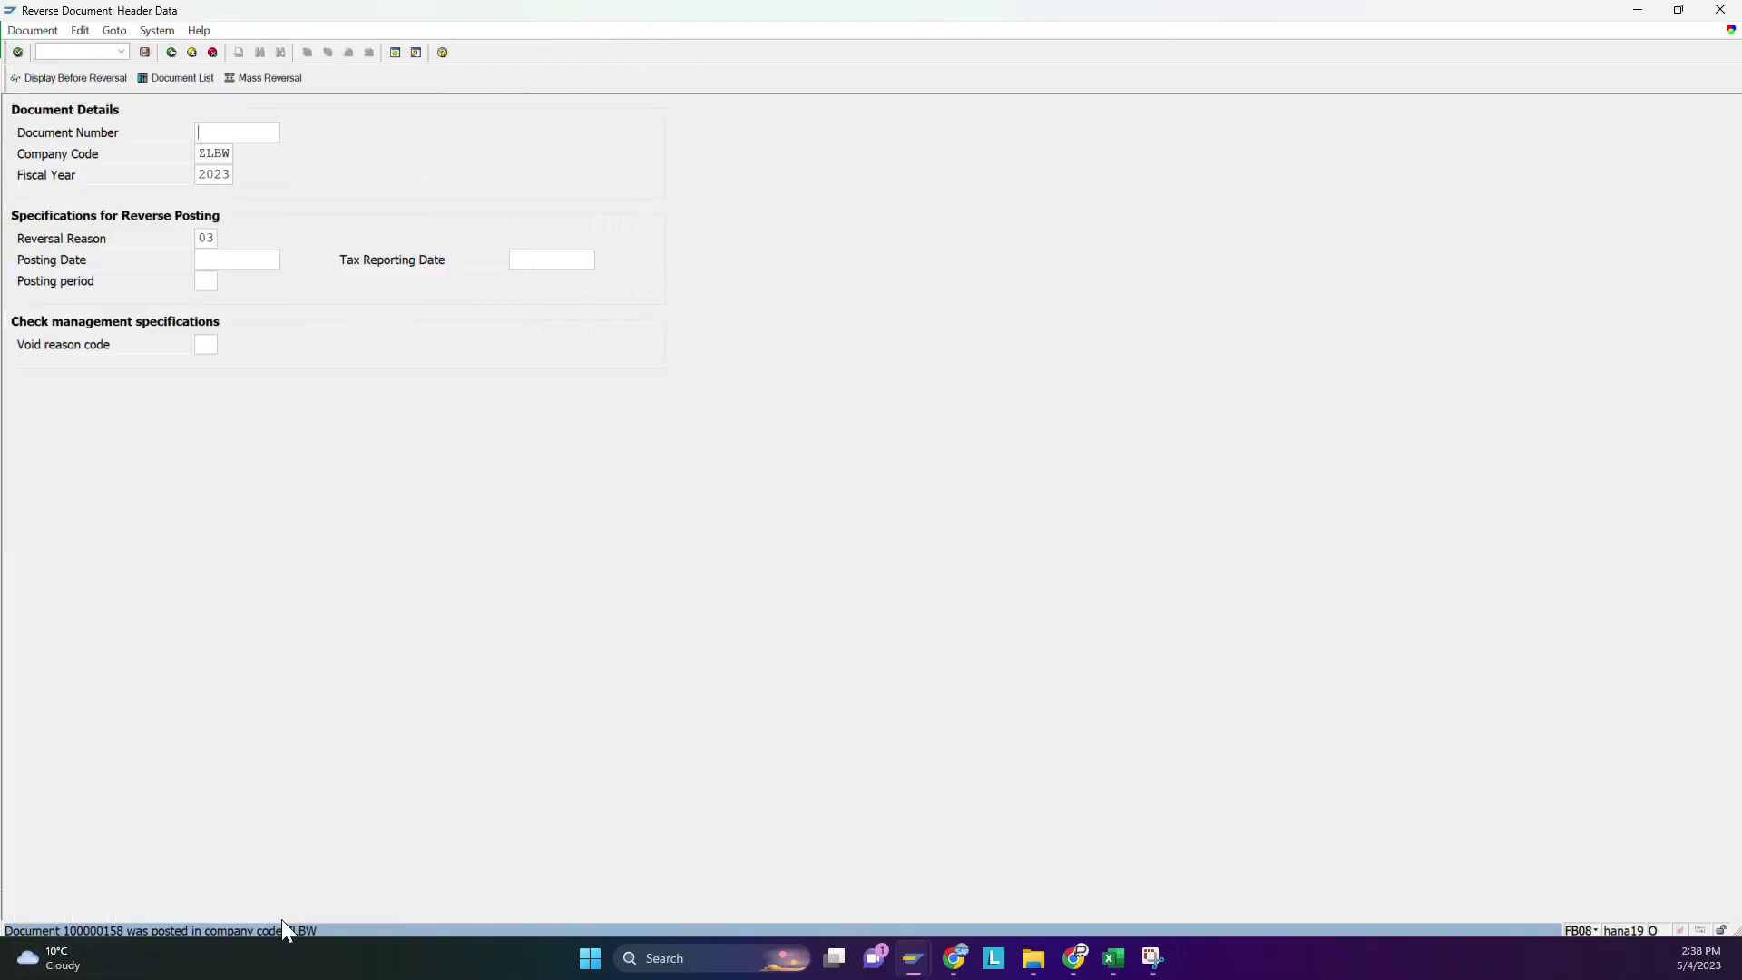
# Leave the reversal transaction for SAP Easy Access, open FBL3N, and list the open items of account 124003.
pyautogui.click(121, 52)
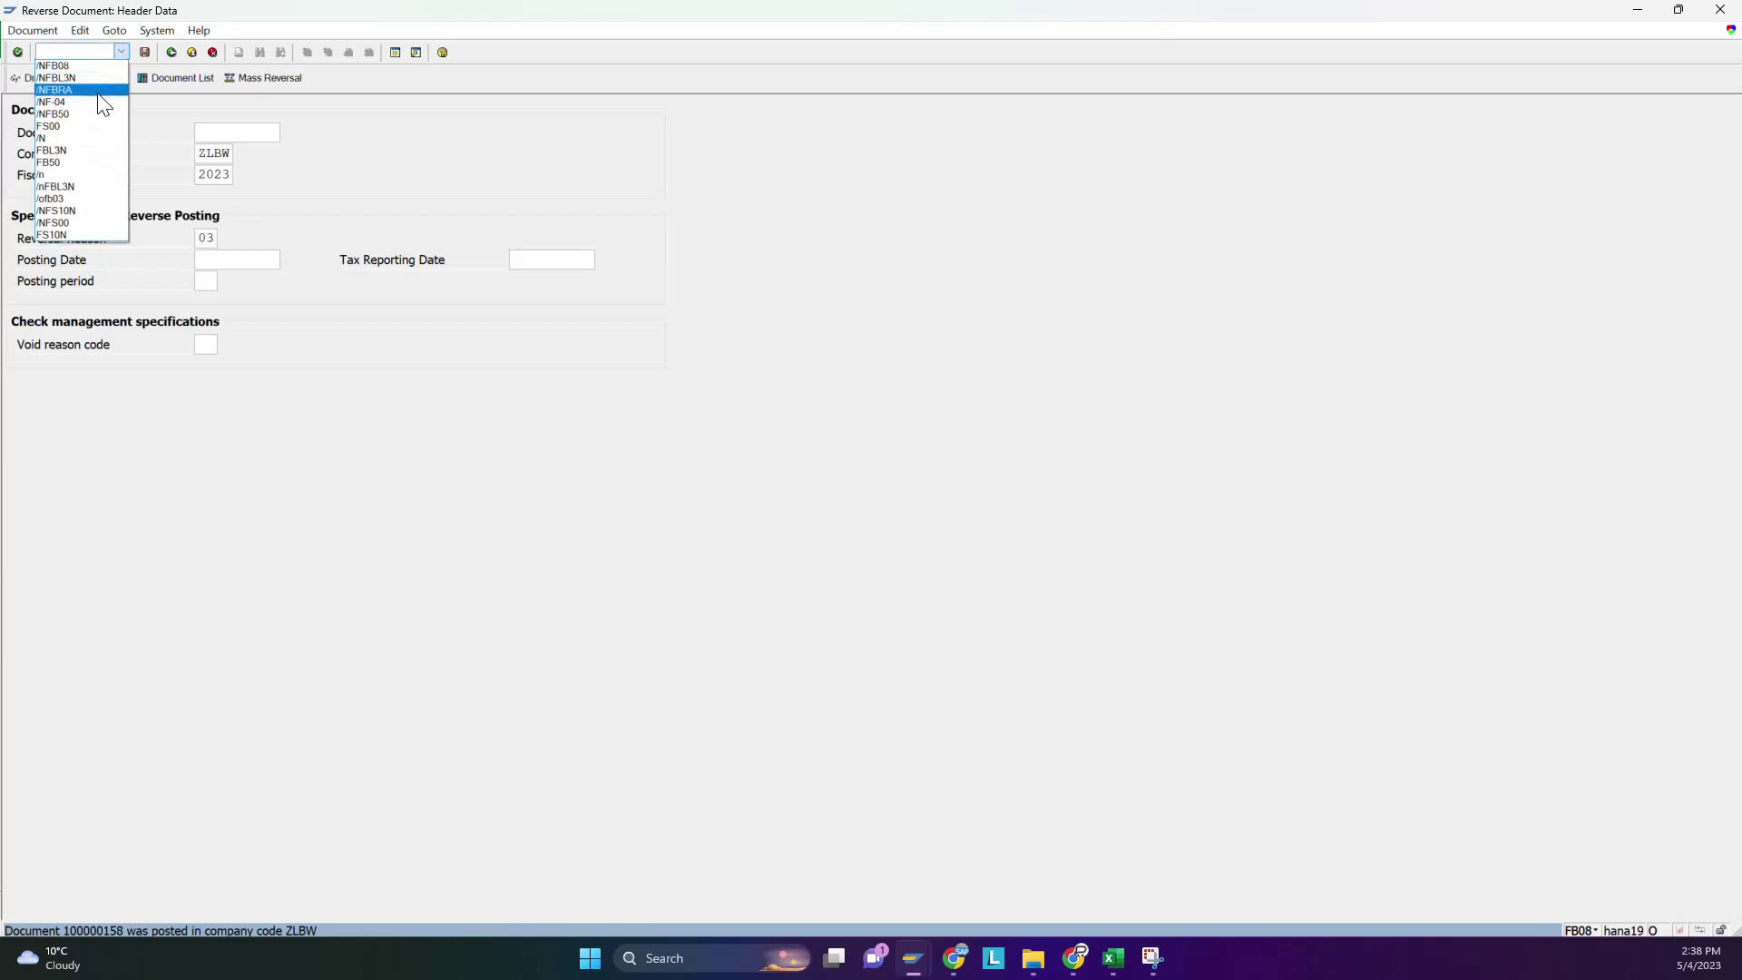
pyautogui.click(75, 150)
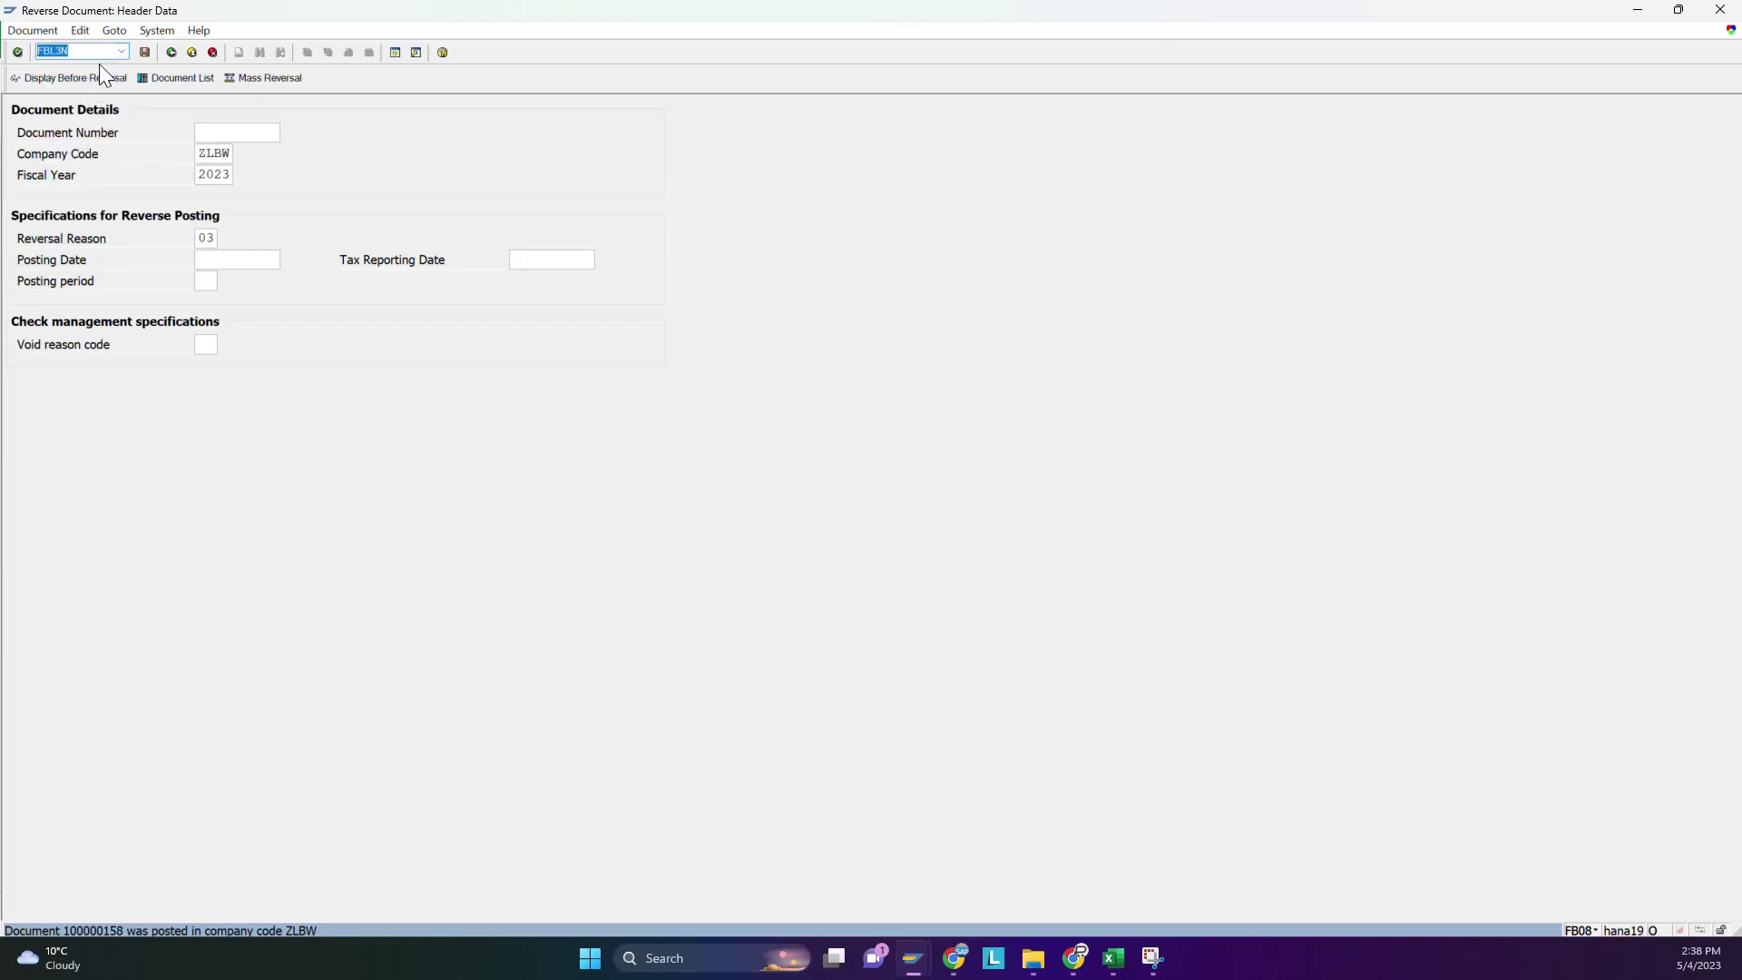
pyautogui.write('/')
pyautogui.press('BackSpace')
pyautogui.press('Return')
pyautogui.write('F')
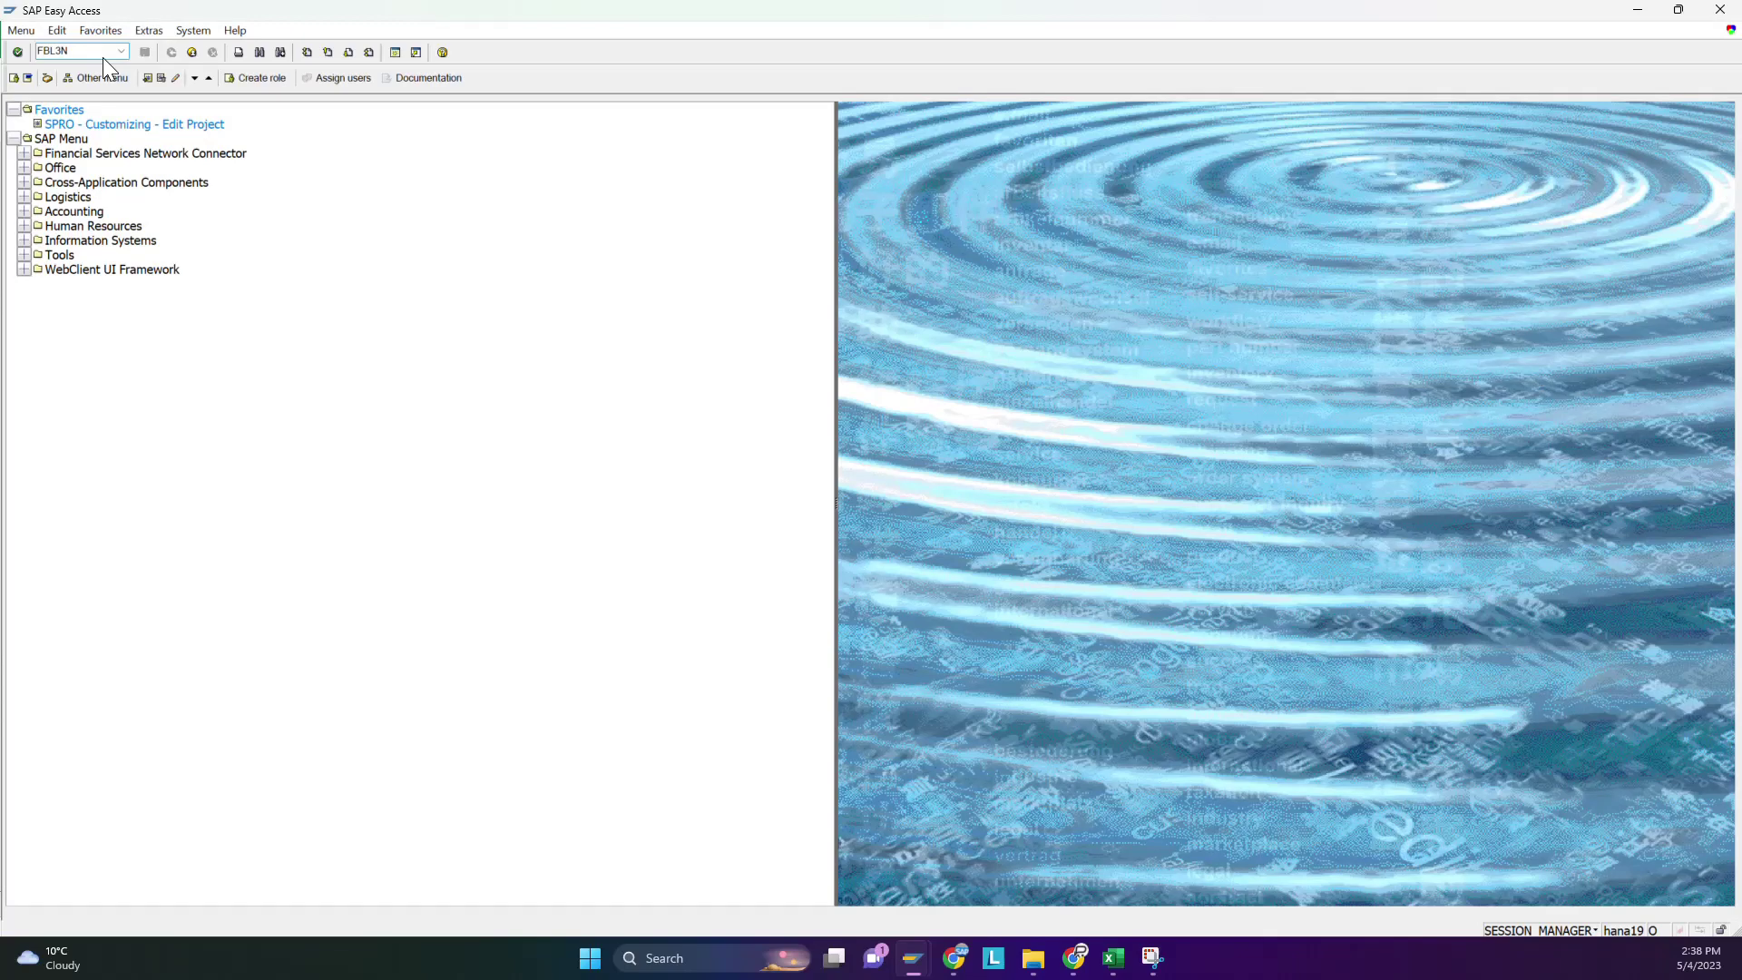
pyautogui.press('Return')
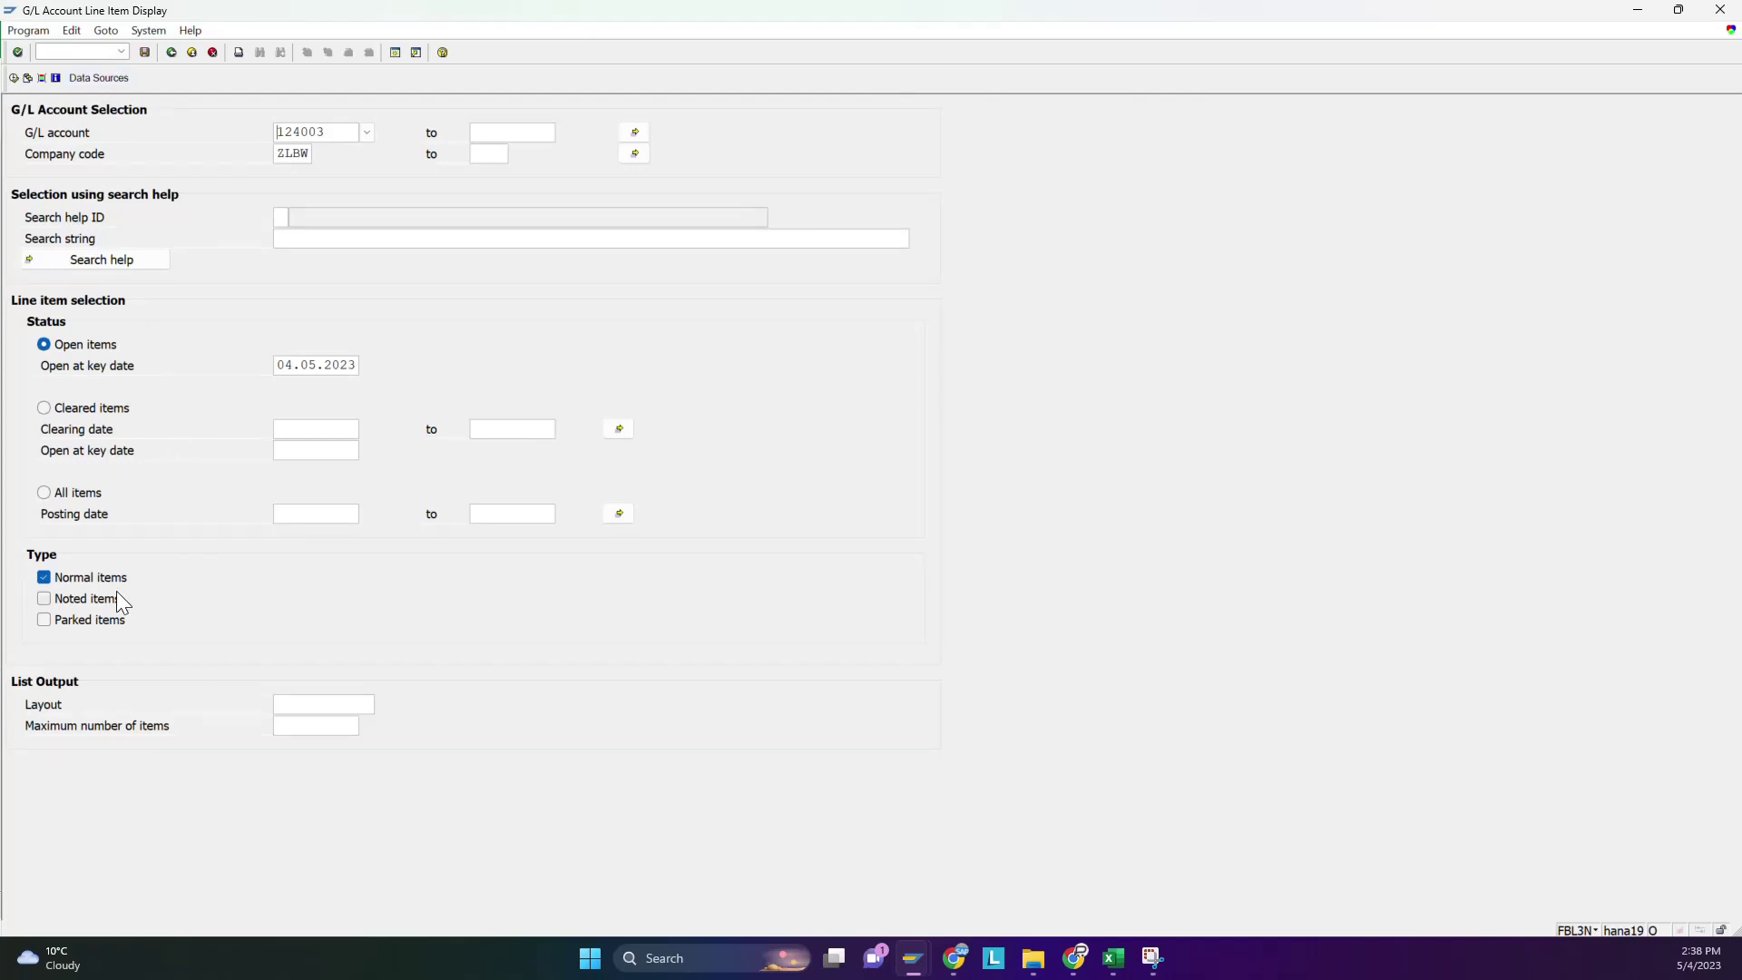
pyautogui.click(14, 83)
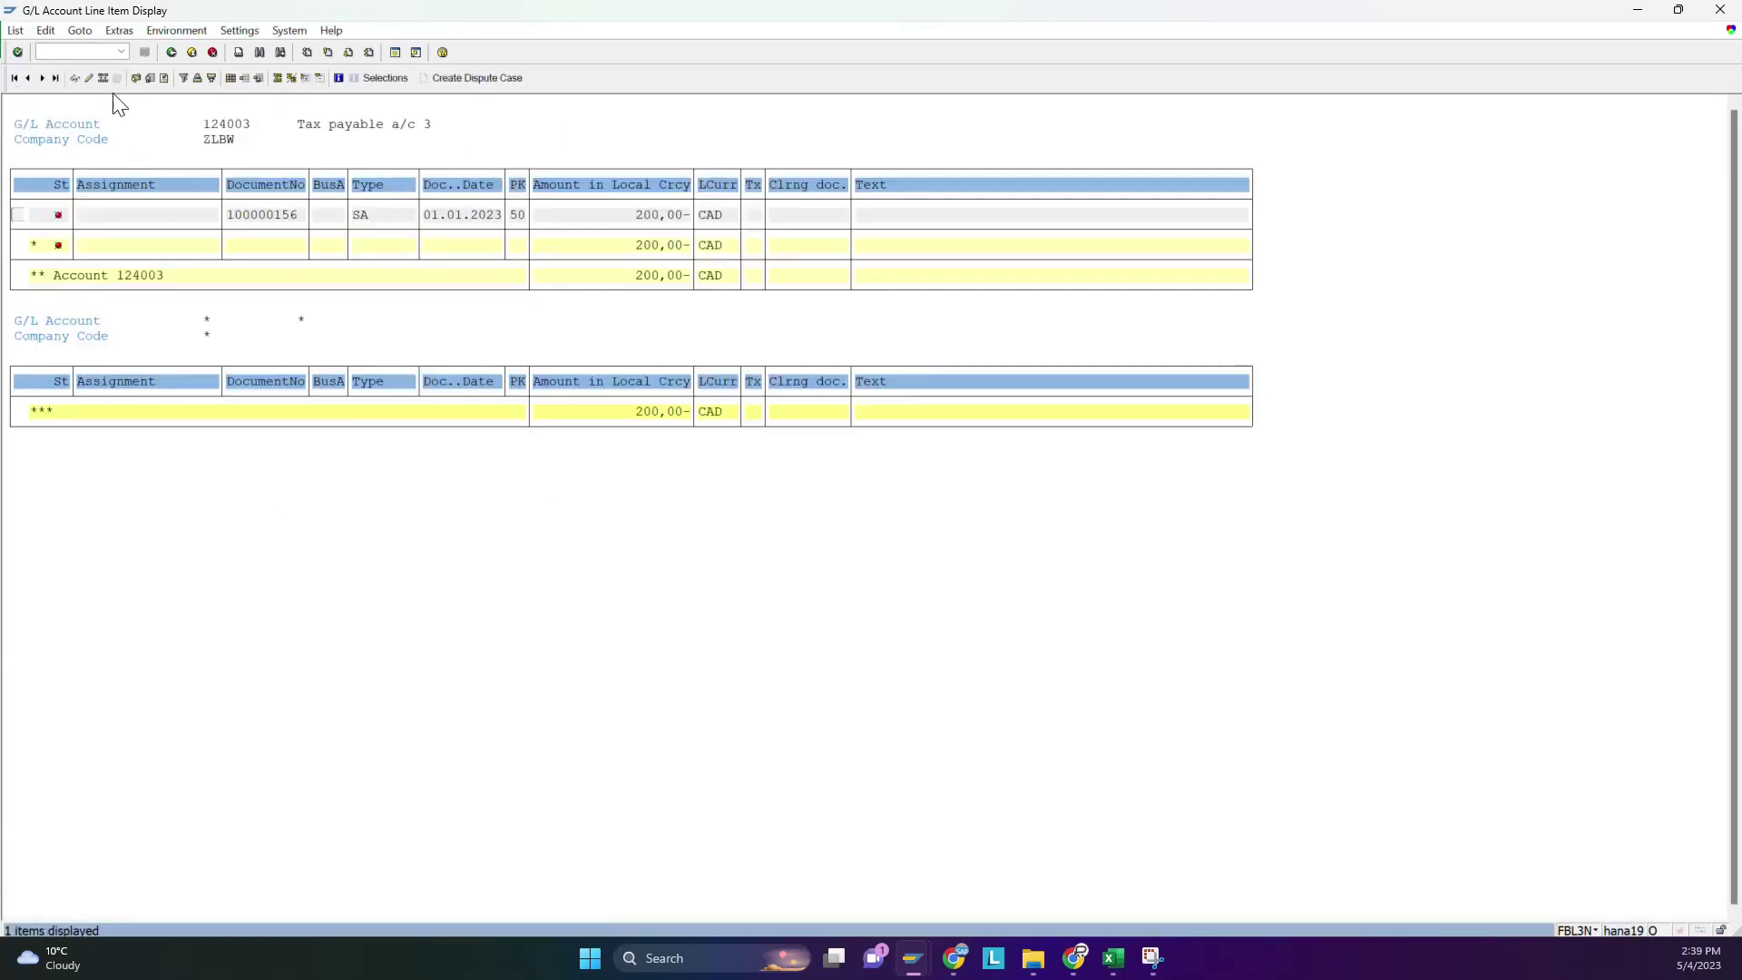
# Return to the line item selection and display all items of account 124003 instead of only open ones.
pyautogui.click(174, 51)
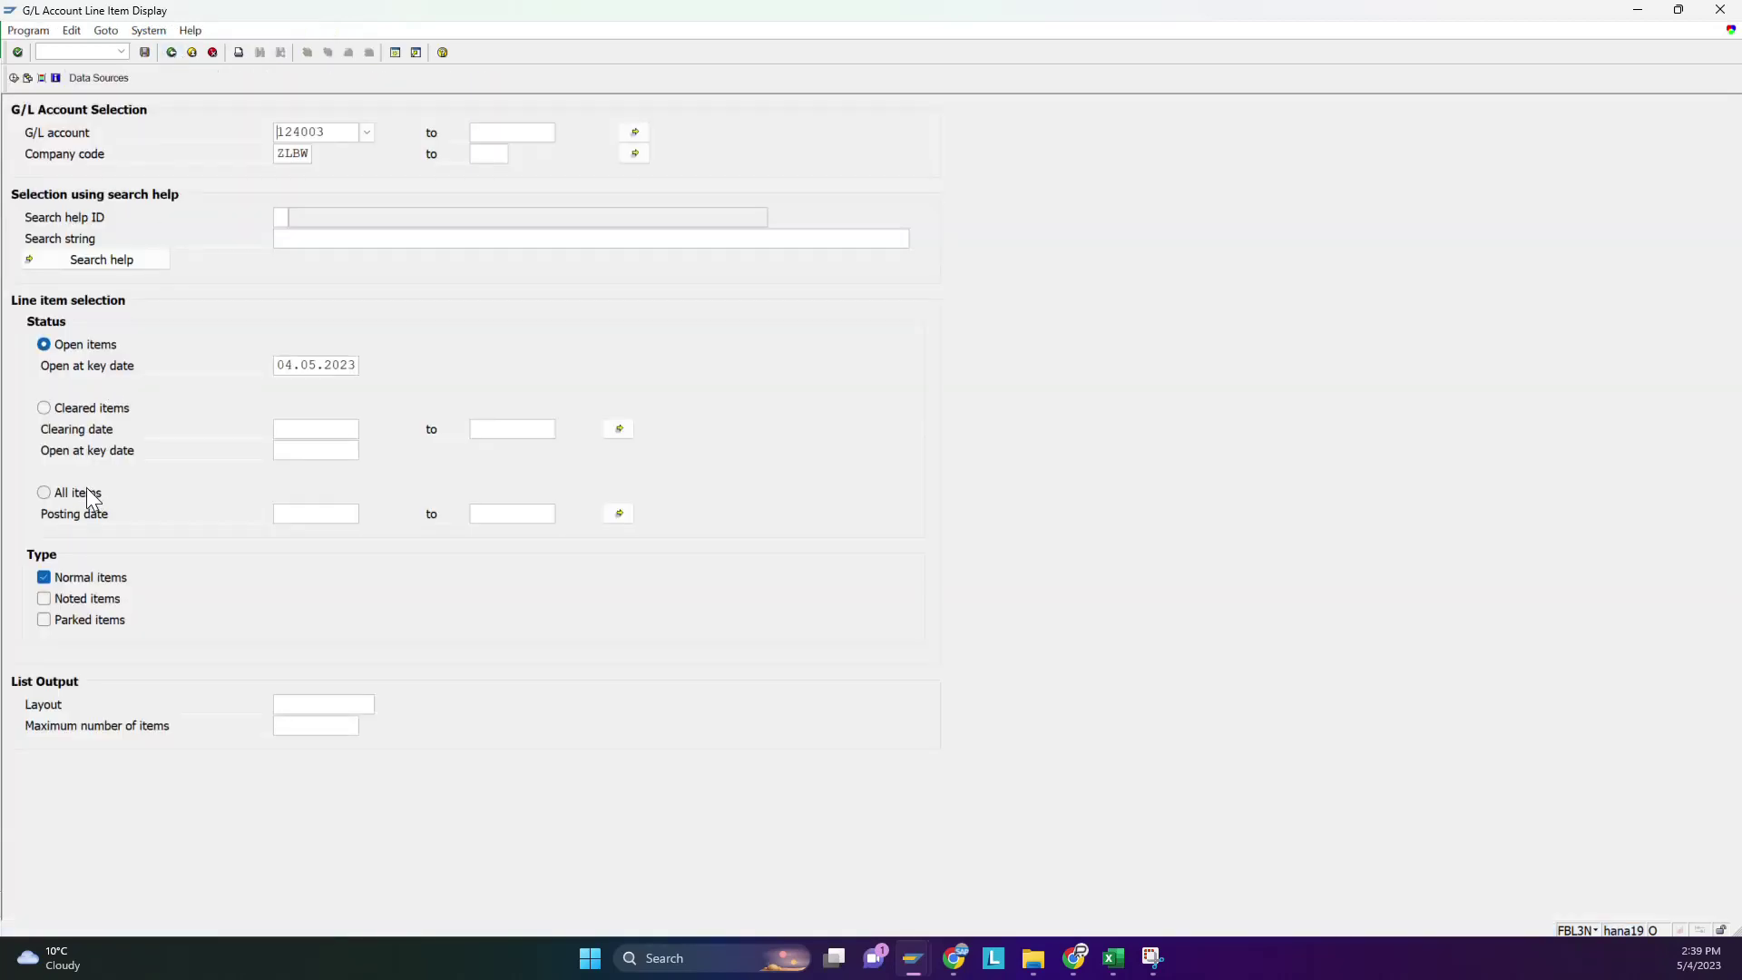
pyautogui.click(43, 492)
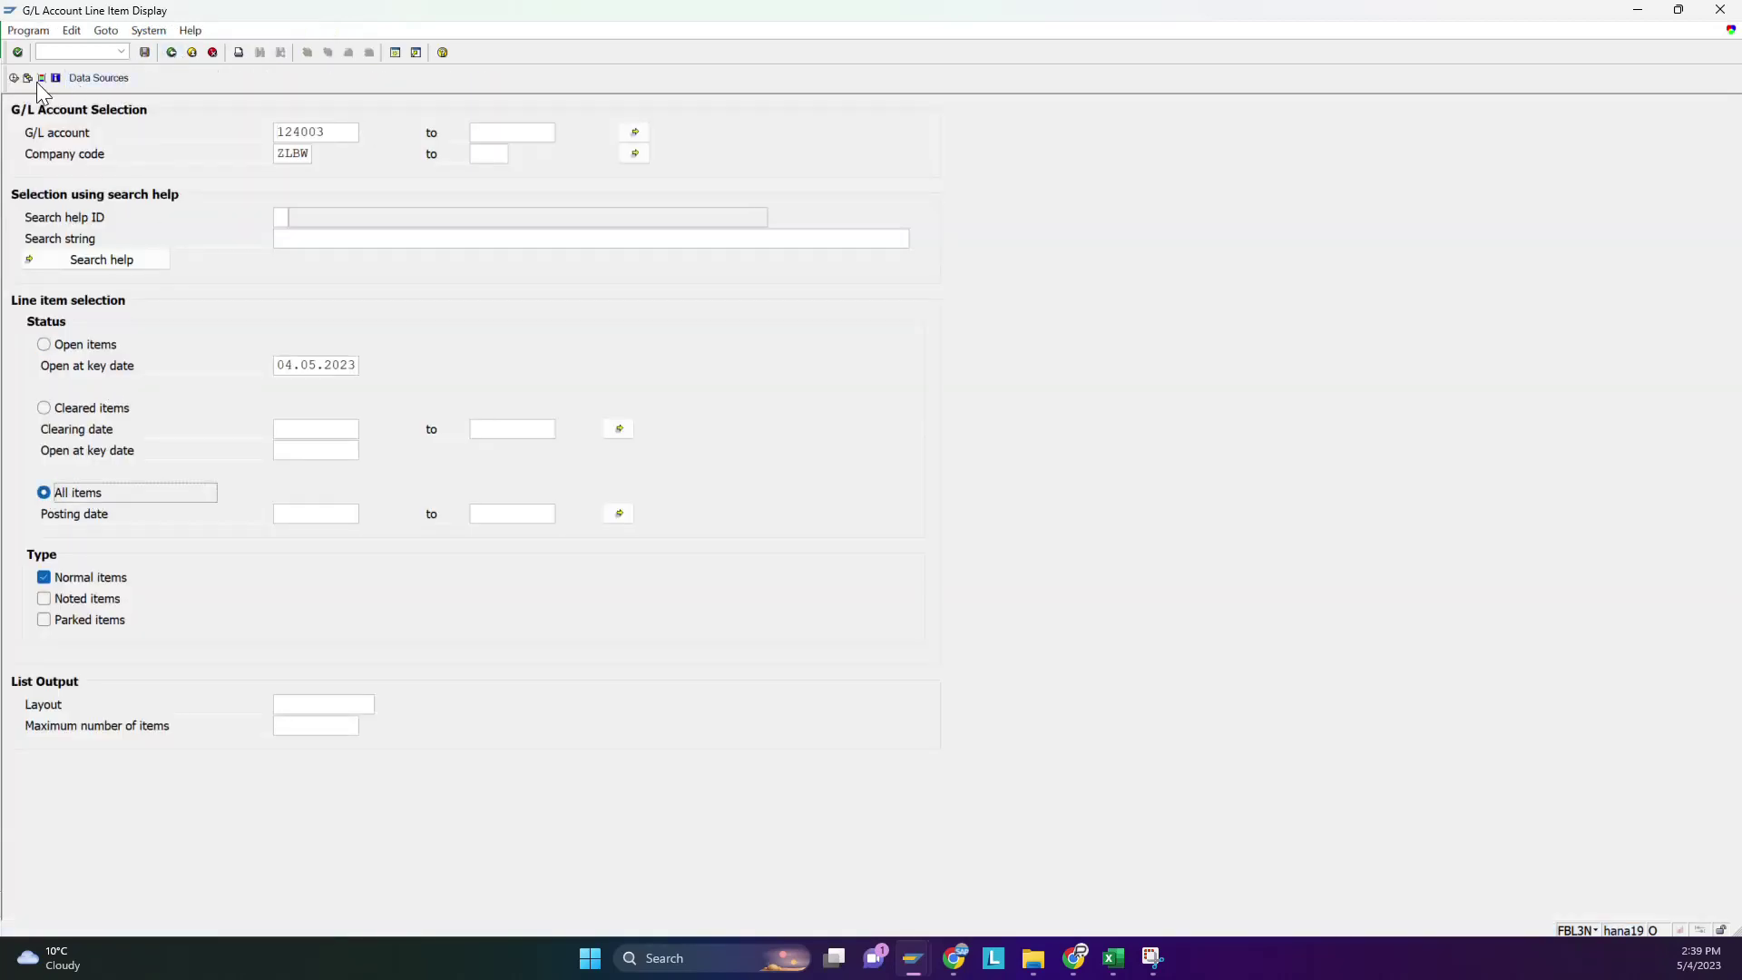
pyautogui.click(13, 79)
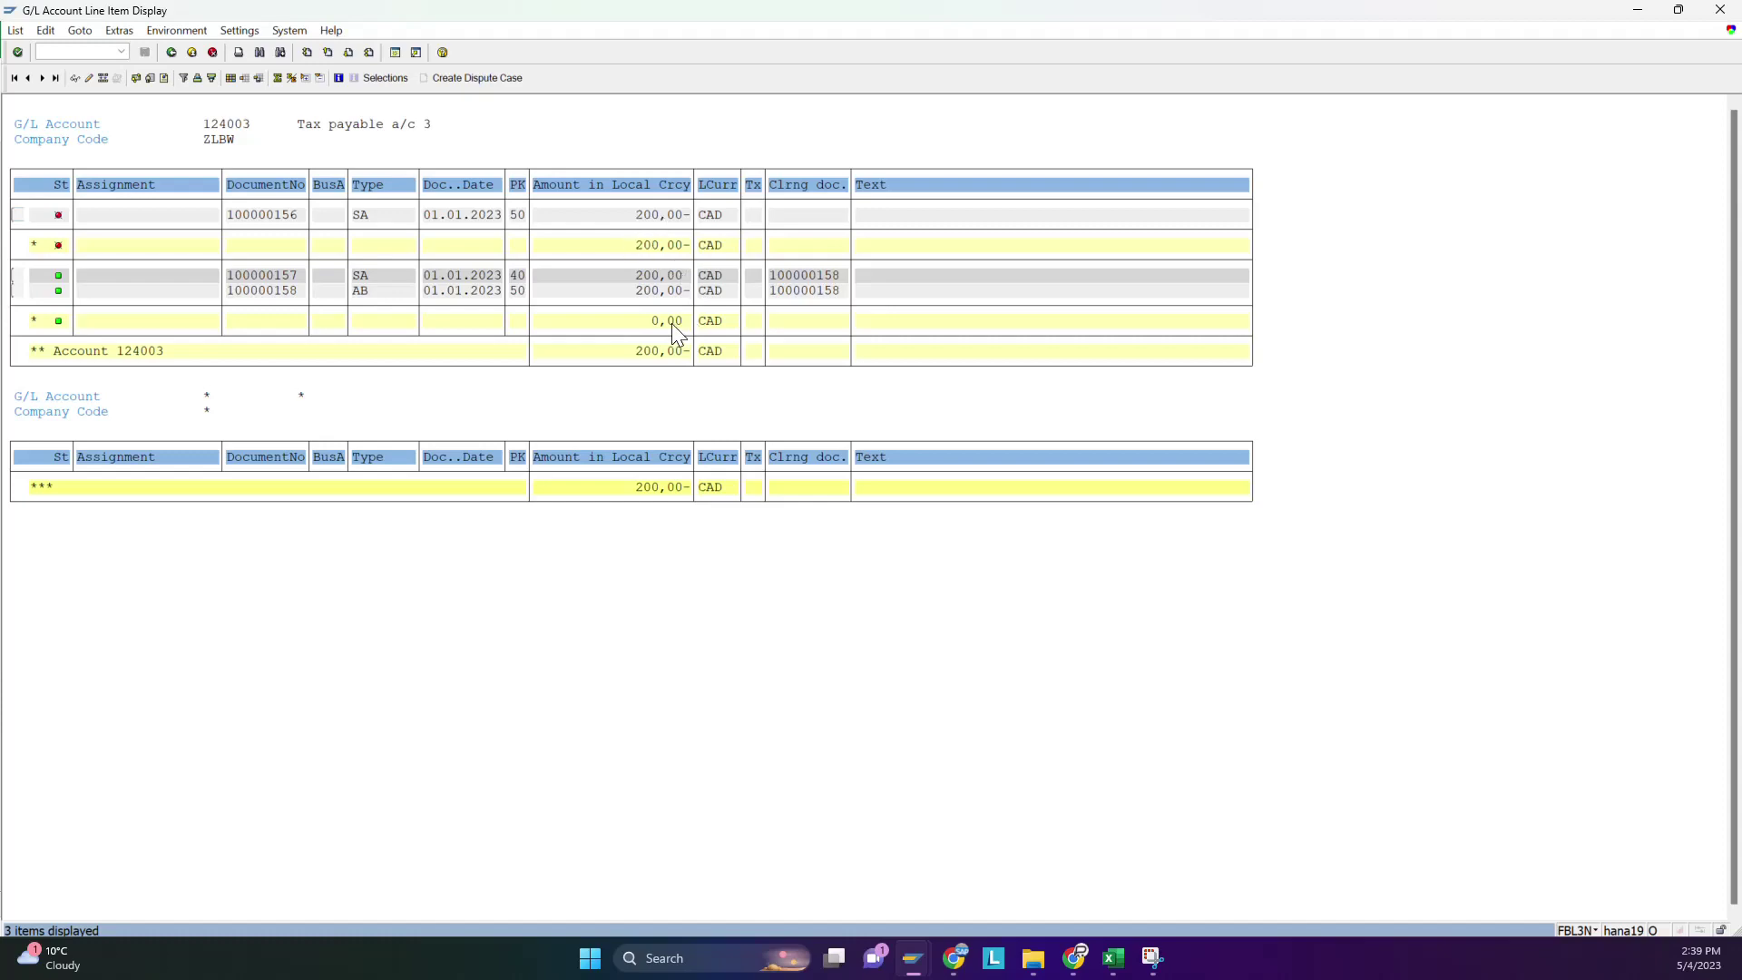
# Switch to Excel and review the open item management, F-04, FB08 and FBRA notes on the sheet.
pyautogui.hotkey('alt', 'Tab')
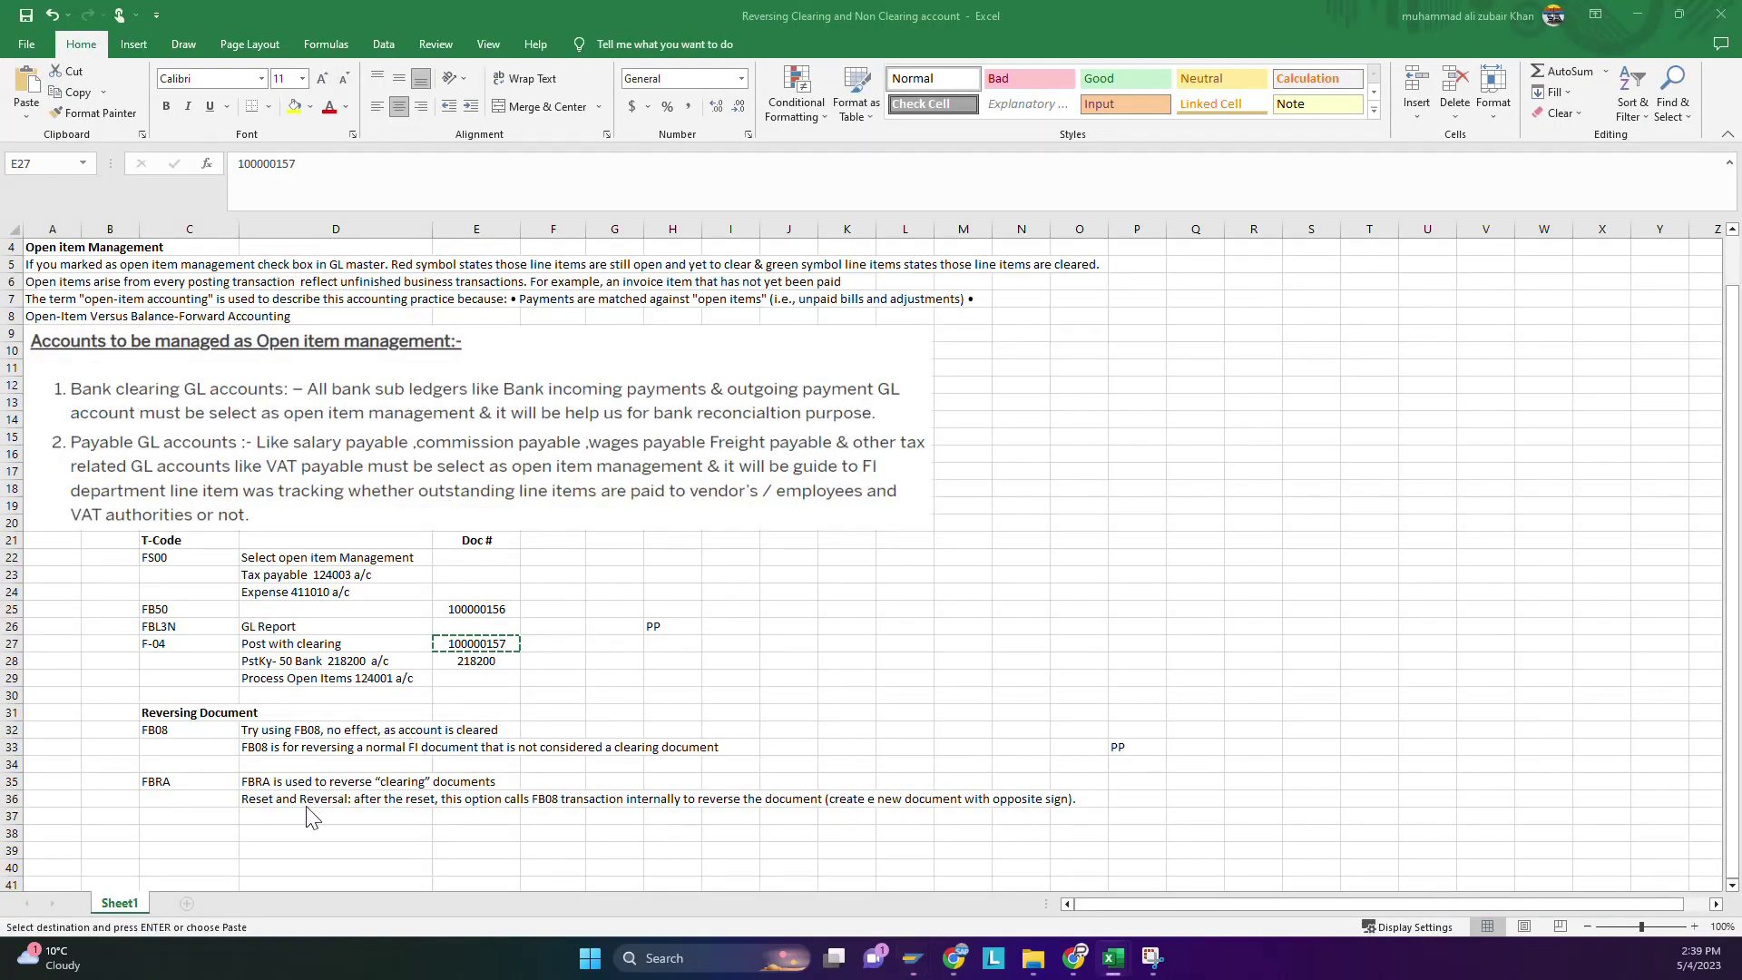
pyautogui.click(477, 643)
pyautogui.hotkey('ctrl', 'c')
pyautogui.click(267, 830)
pyautogui.click(167, 834)
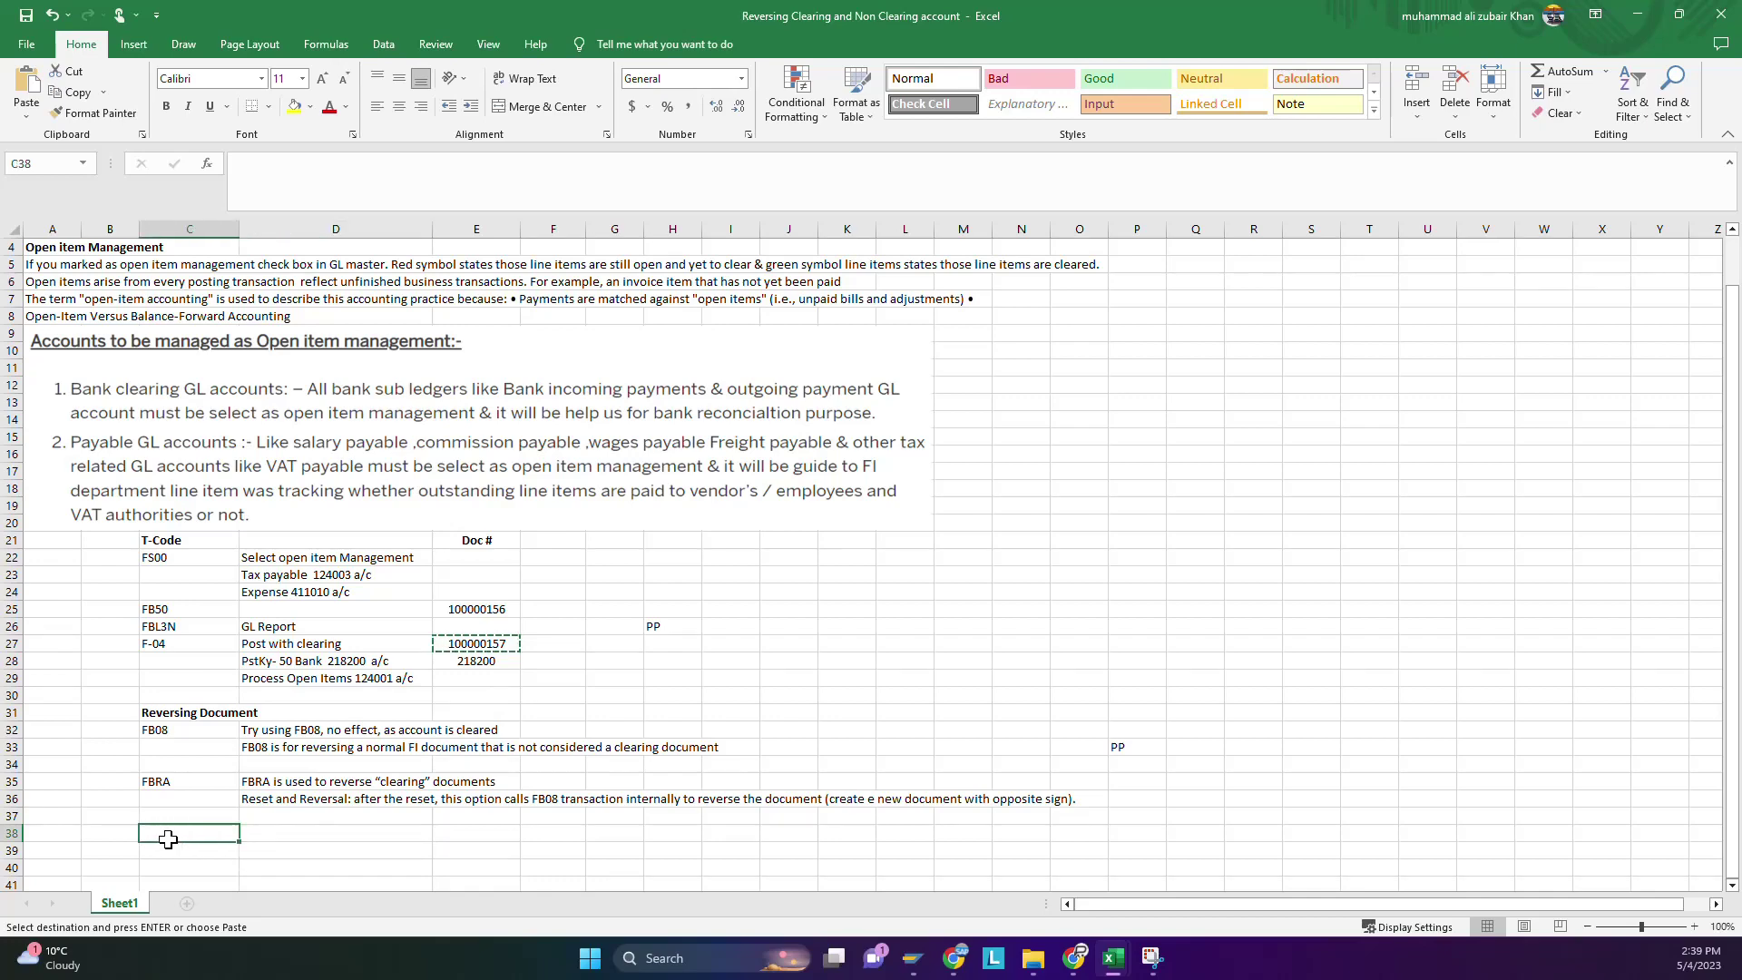
pyautogui.scroll(1, 190, 743)
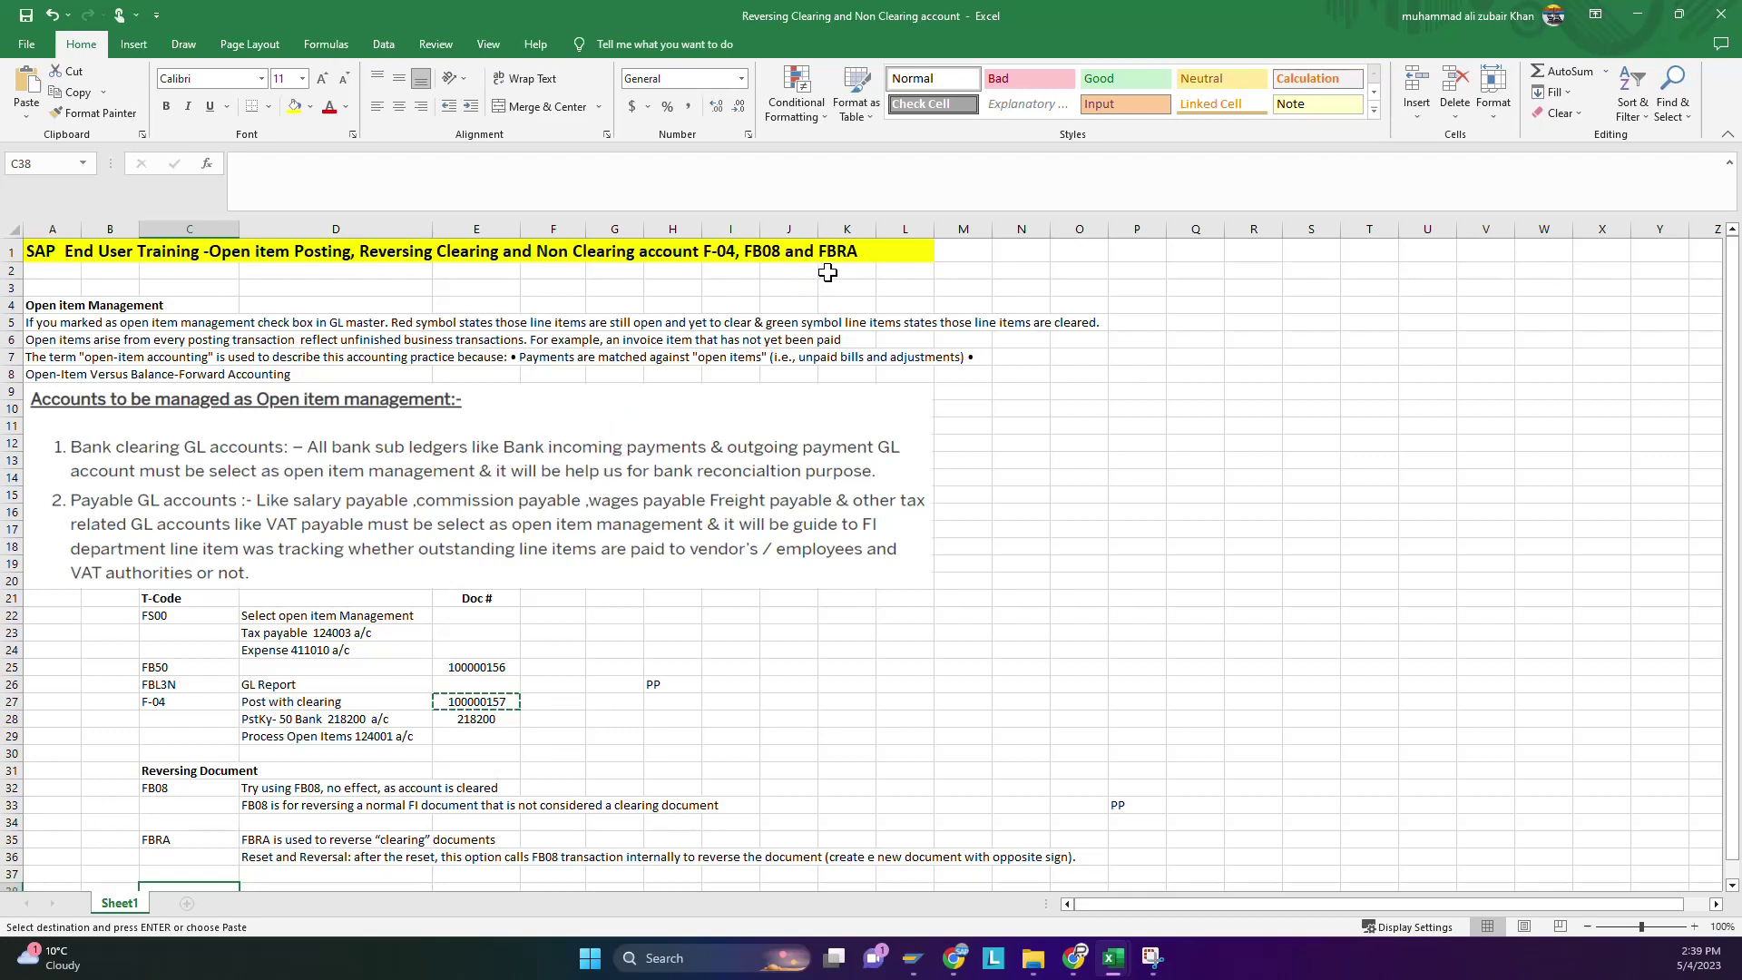
pyautogui.click(866, 680)
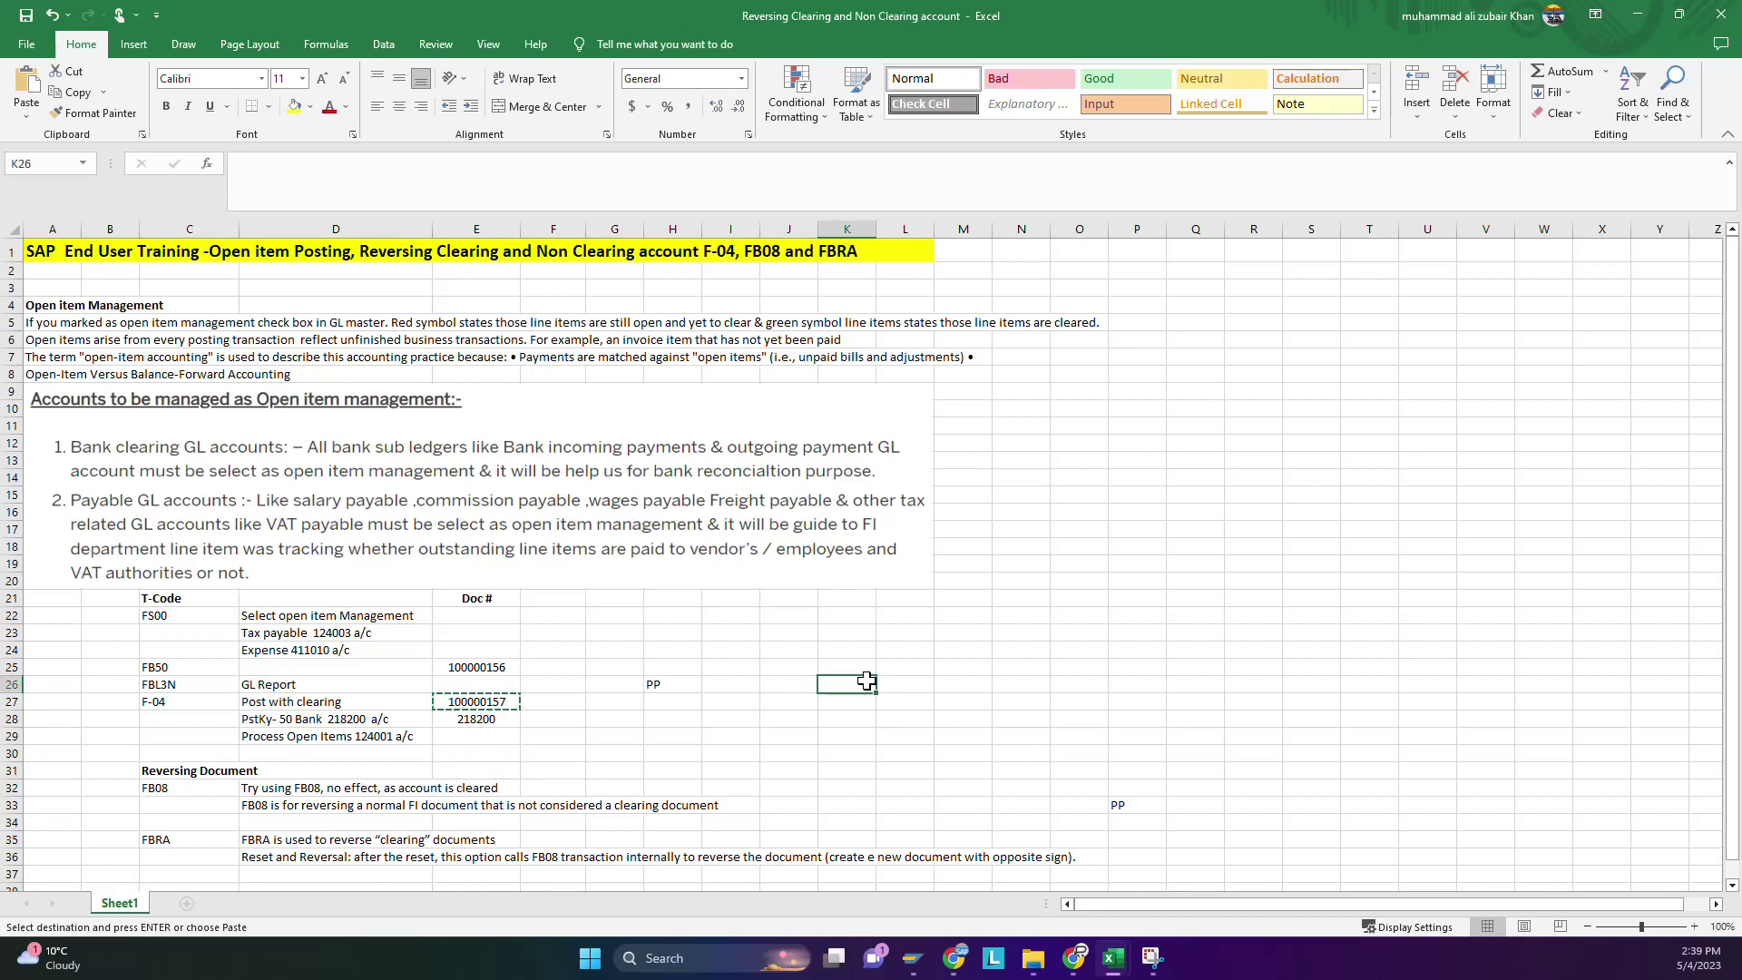
pyautogui.scroll(-1, 865, 680)
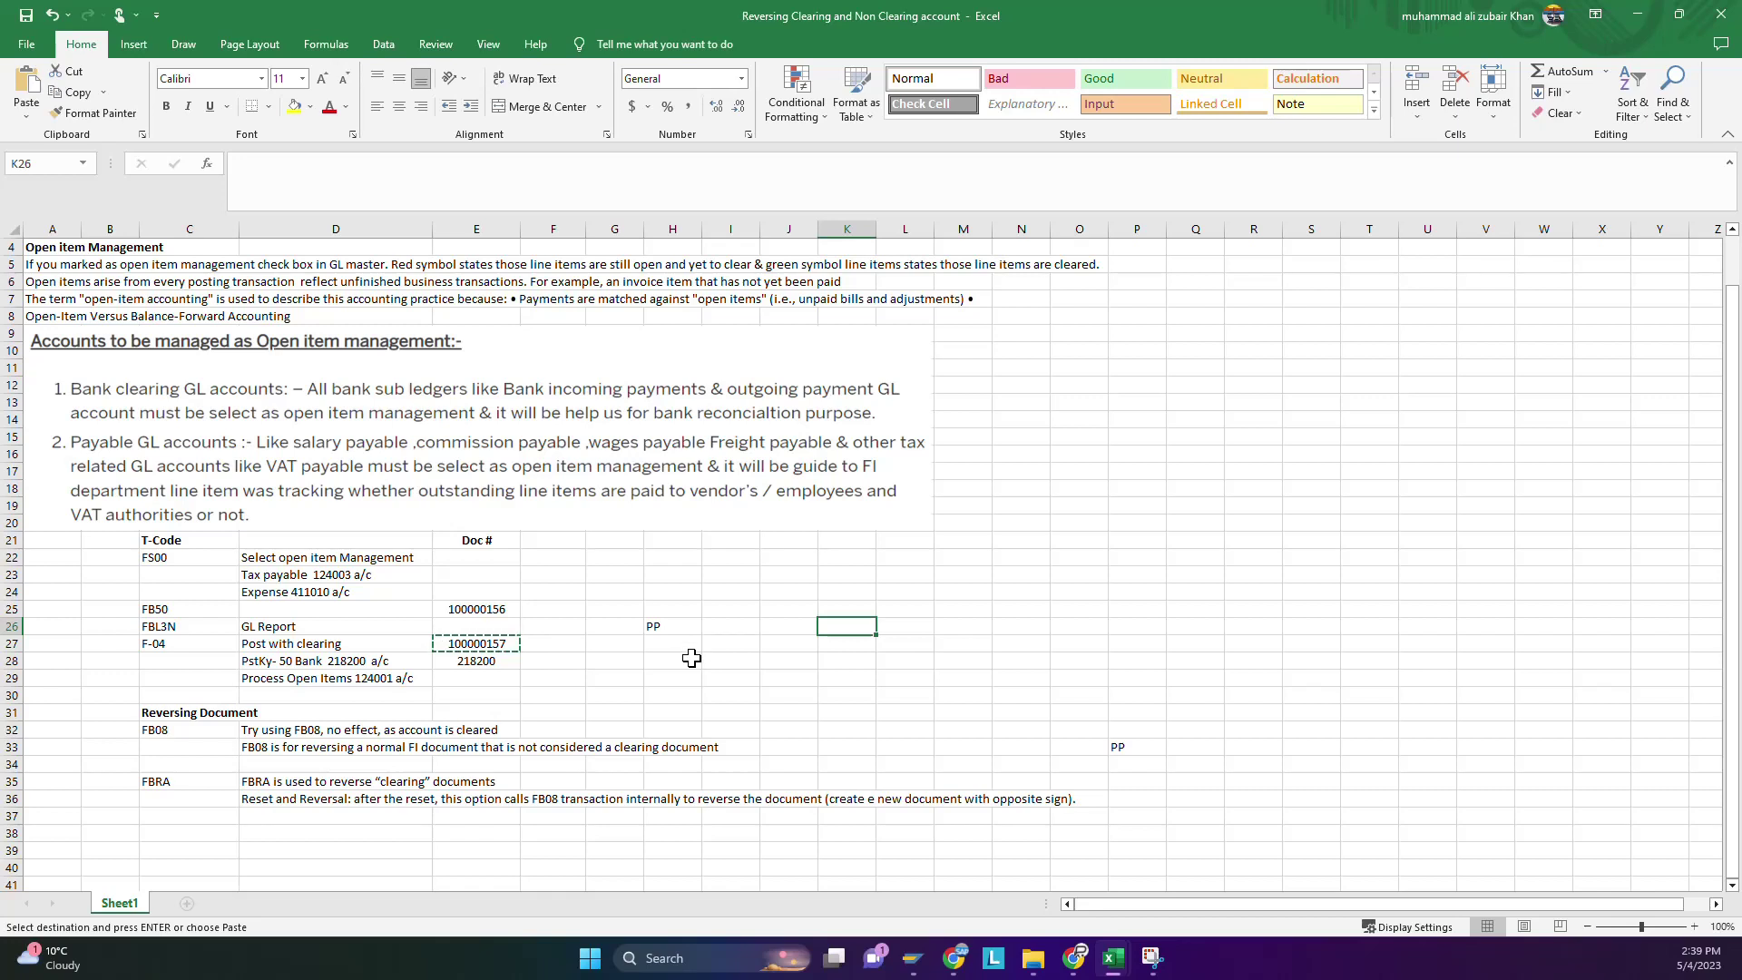
pyautogui.scroll(-1, 691, 657)
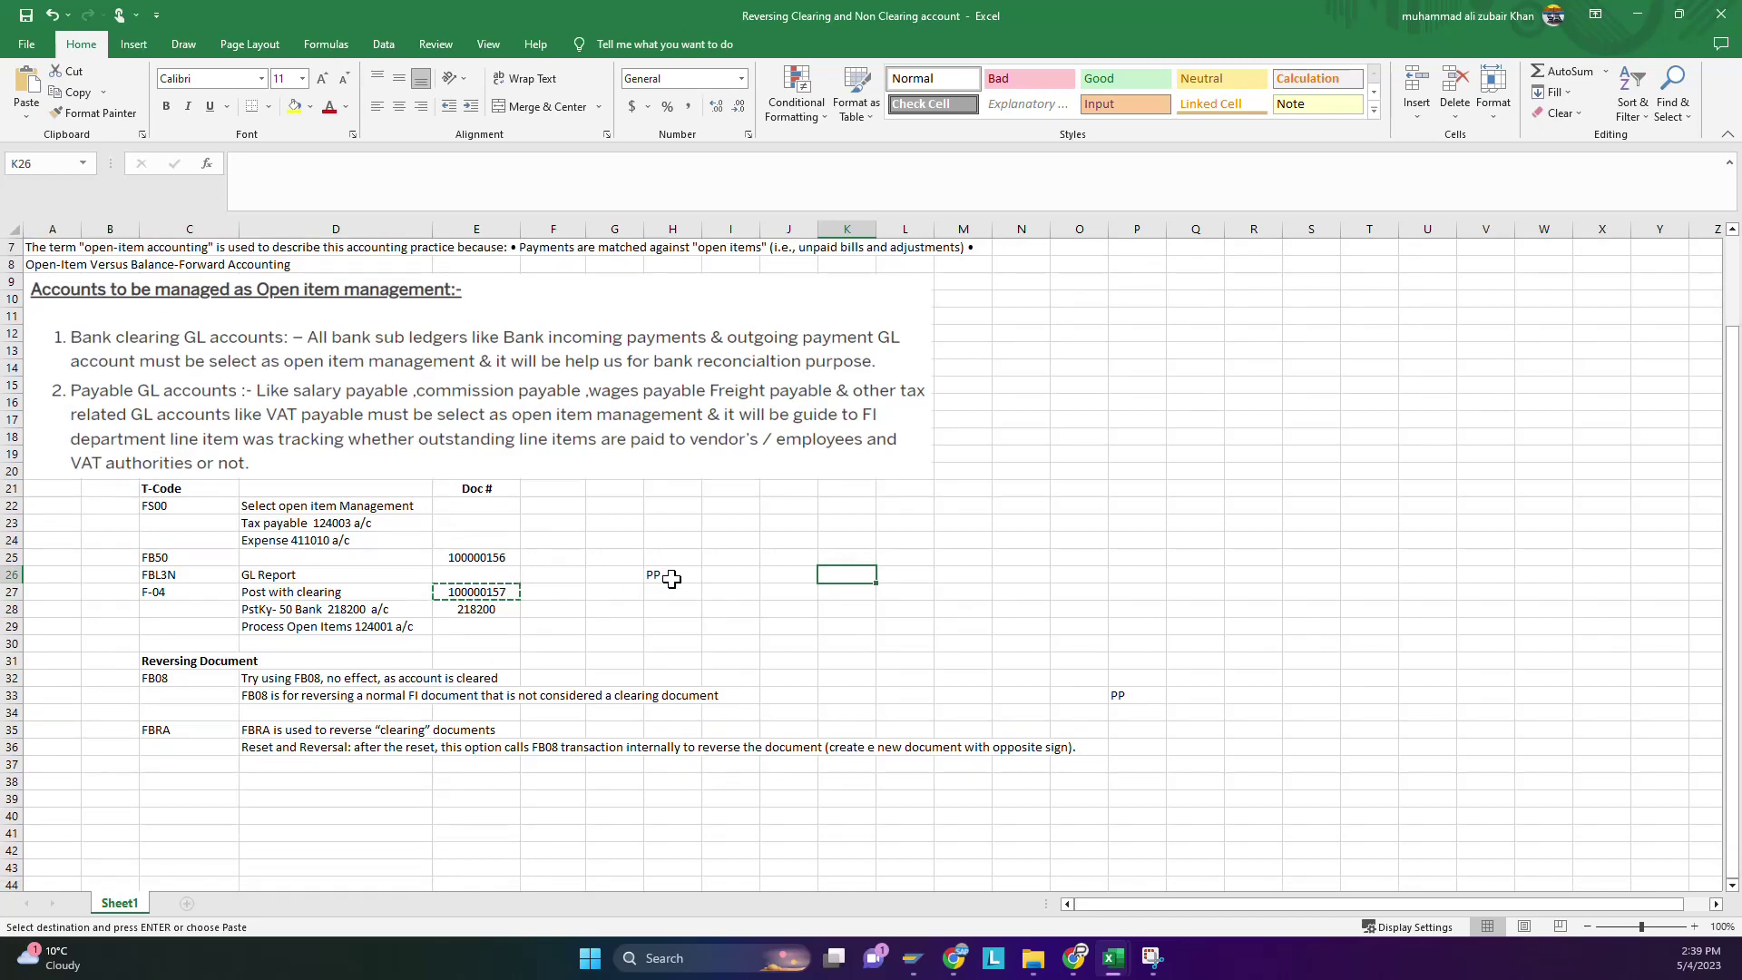